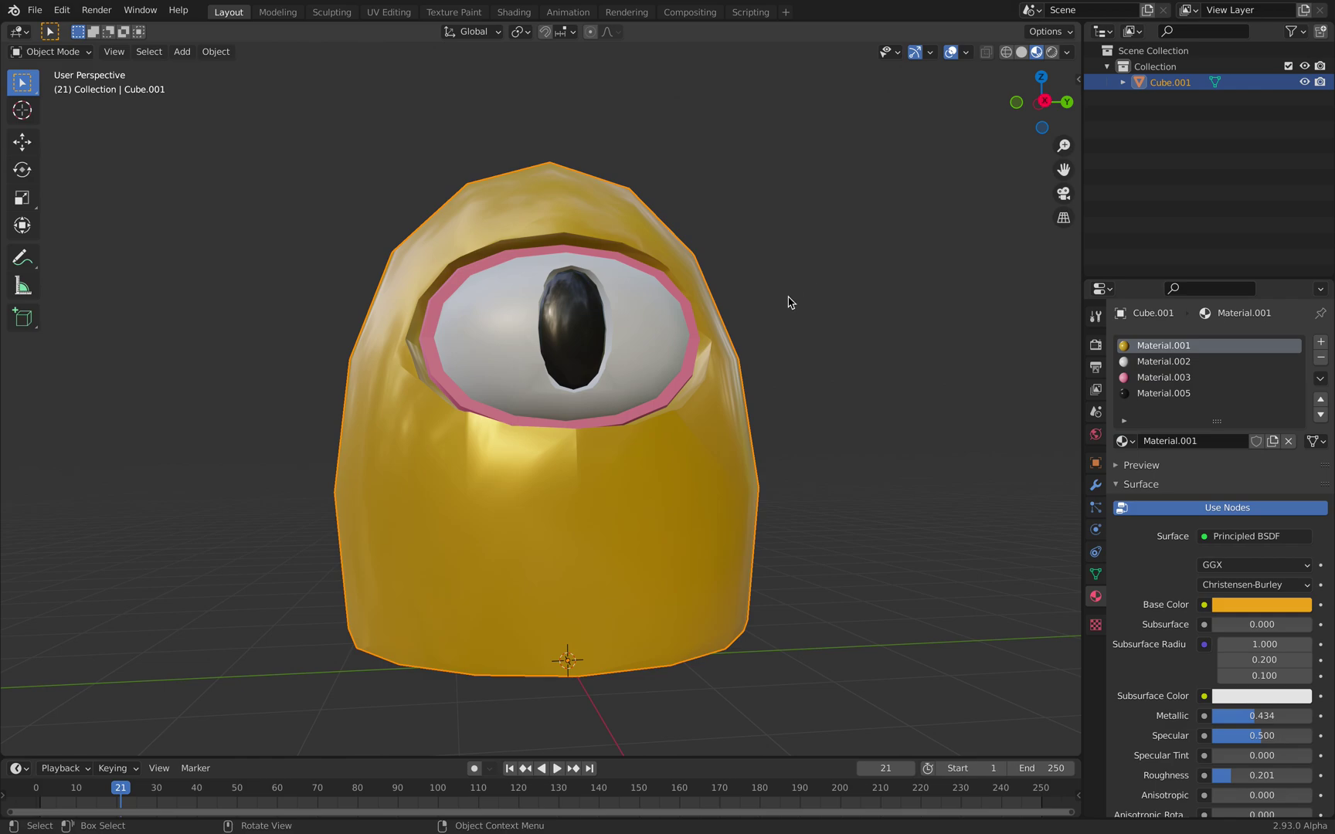
Step: Inspect the baked one-eyed character along with its mesh data, modifiers and materials
middle_click_drag(778, 319, 444, 290)
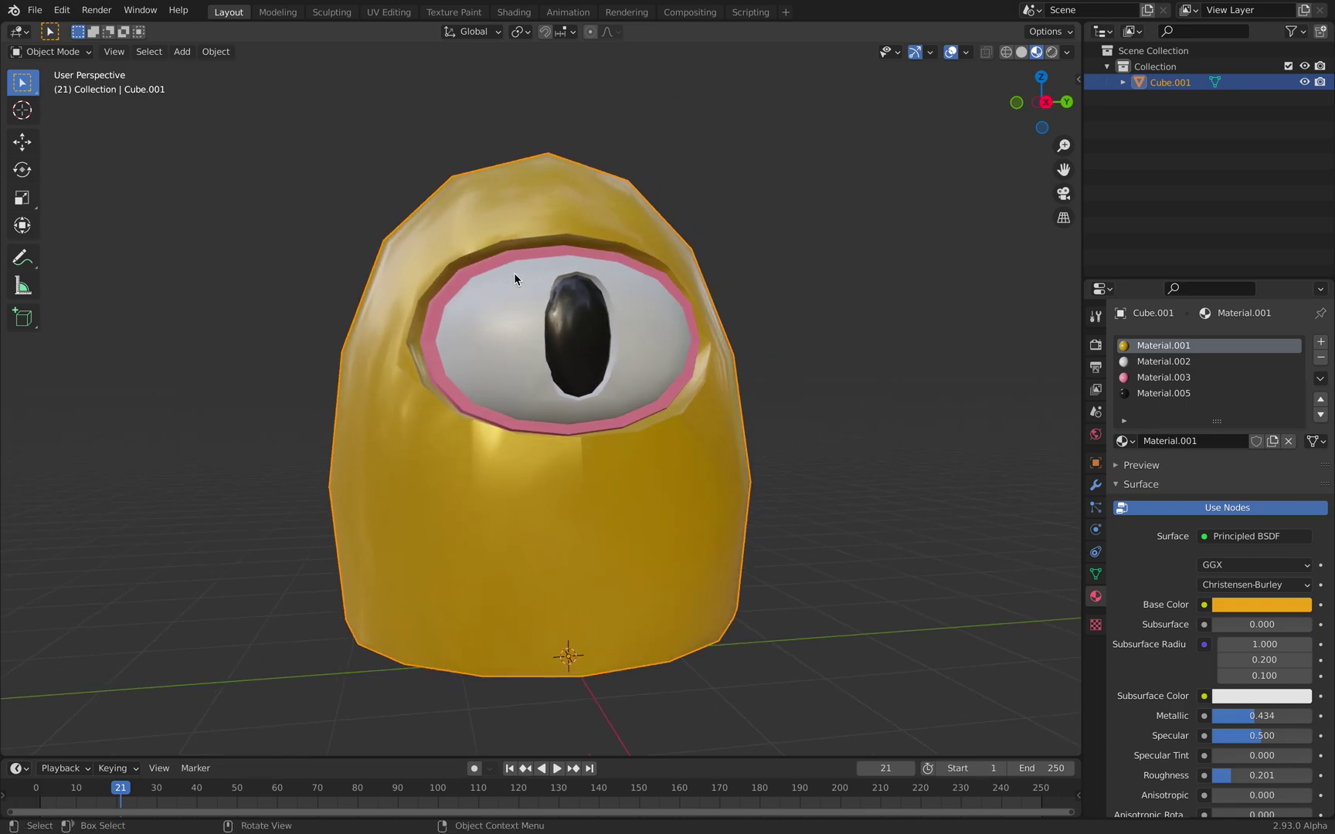
middle_click_drag(555, 317, 711, 367)
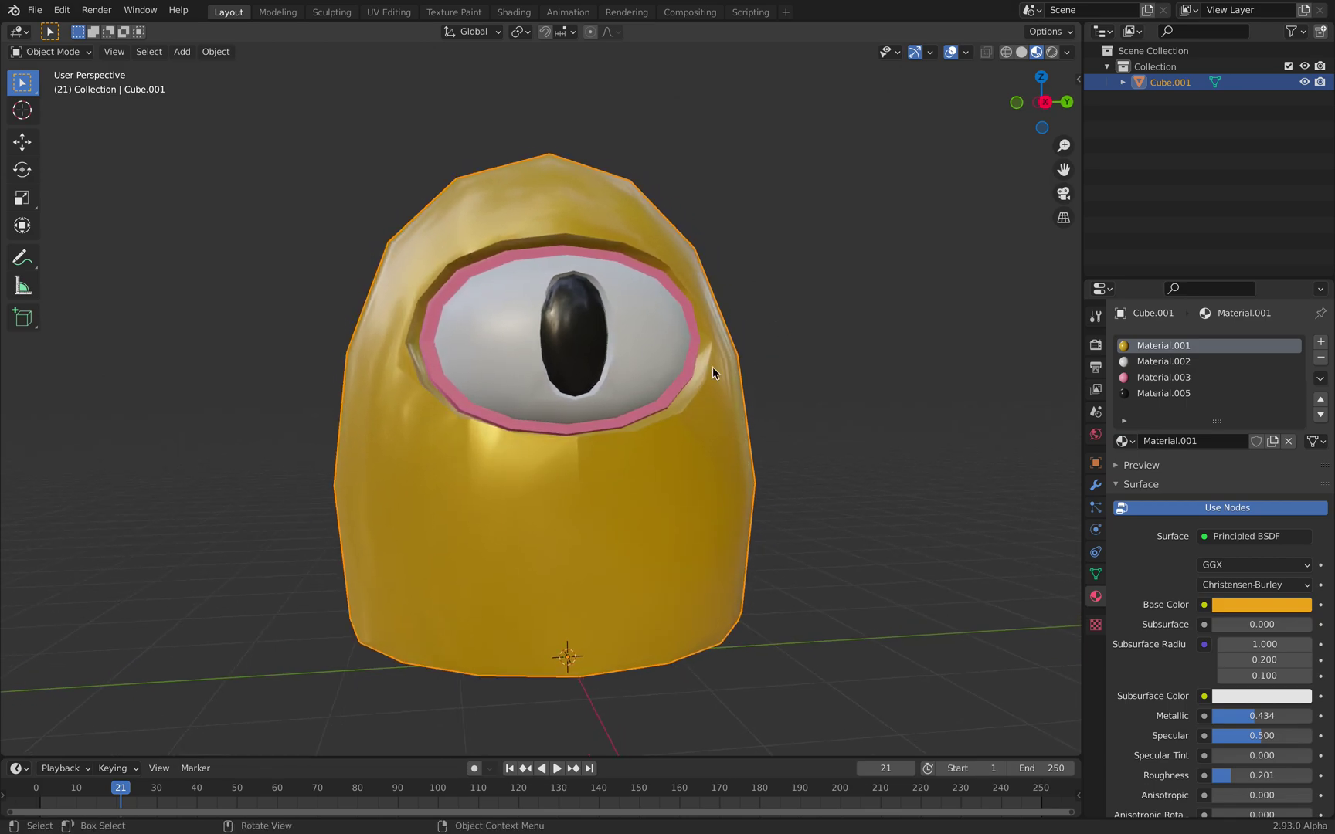
left_click(1097, 574)
left_click(1128, 556)
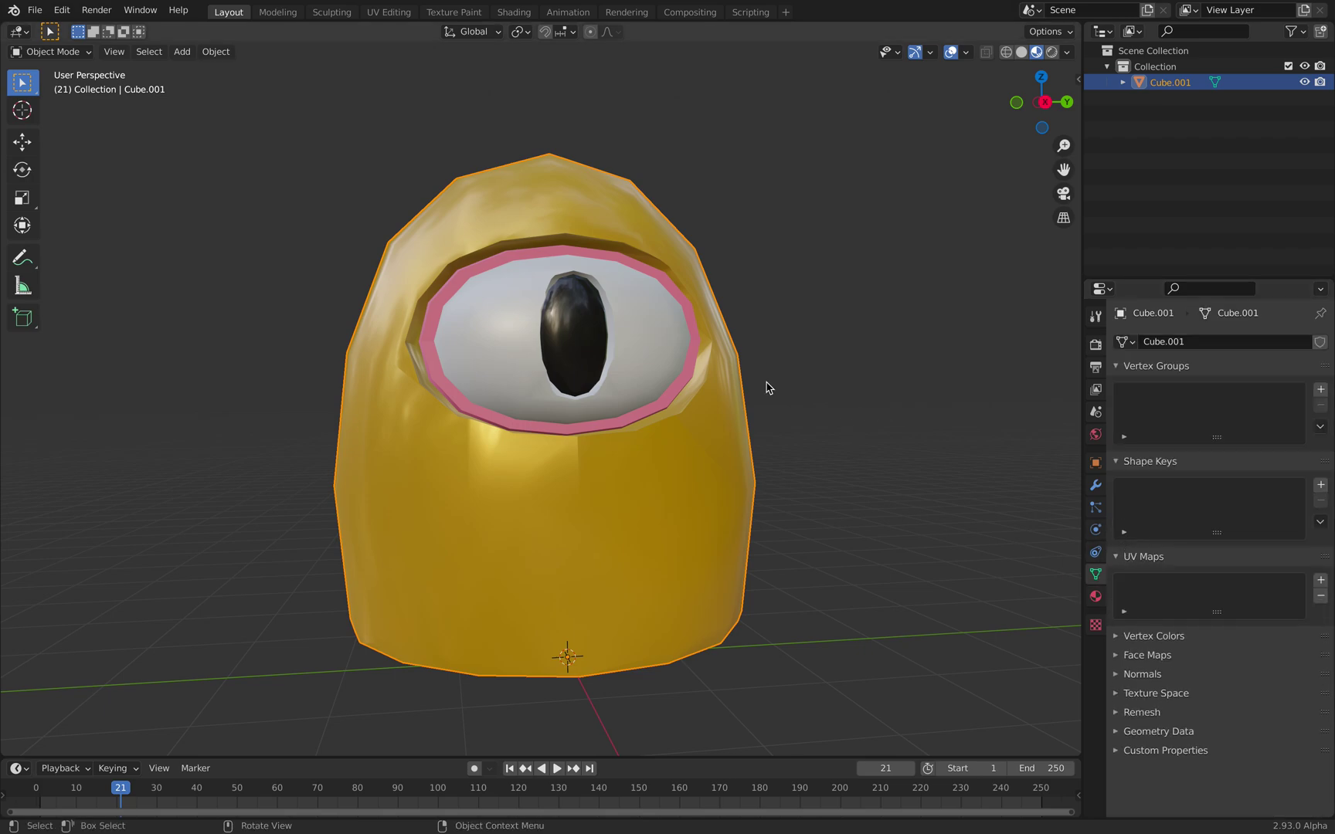
left_click(1096, 487)
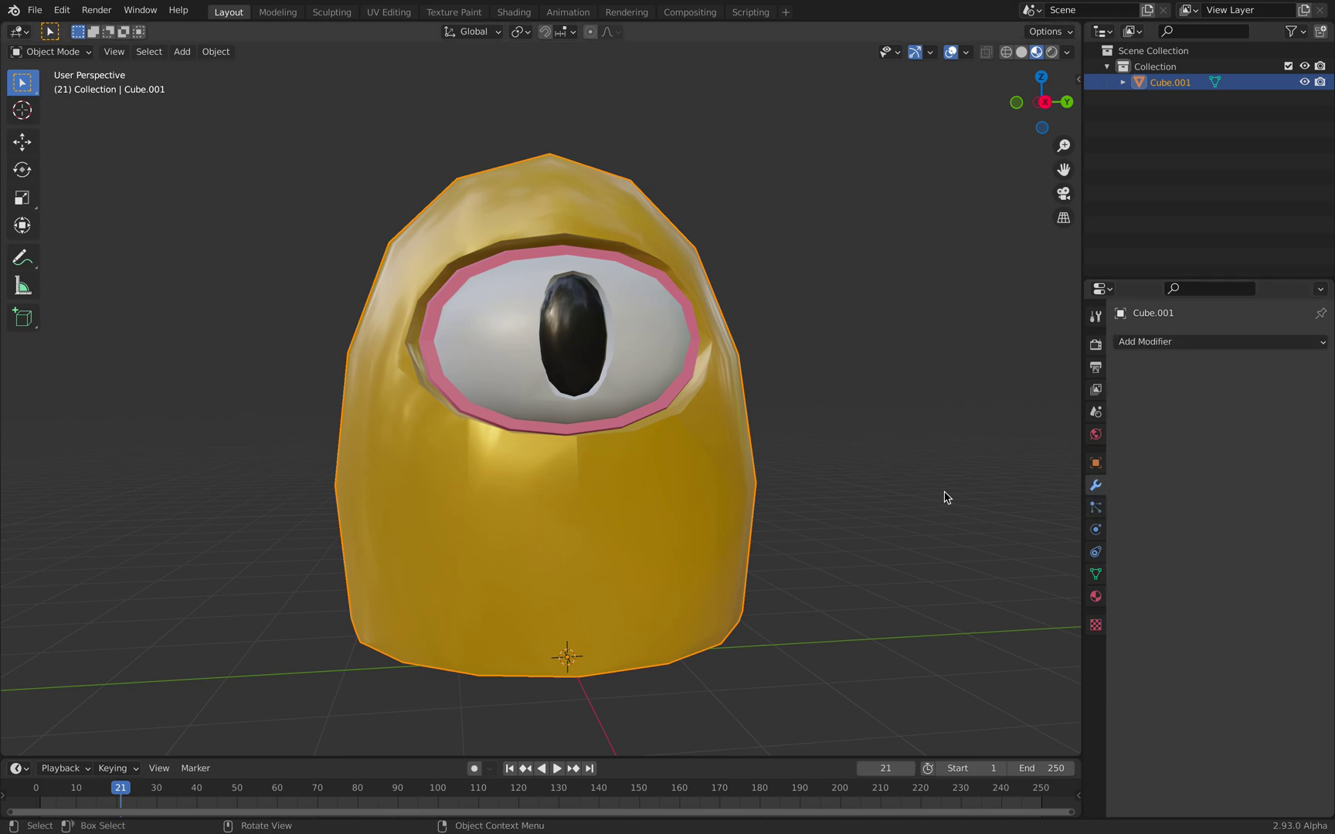
left_click(1096, 597)
middle_click_drag(541, 291, 599, 372)
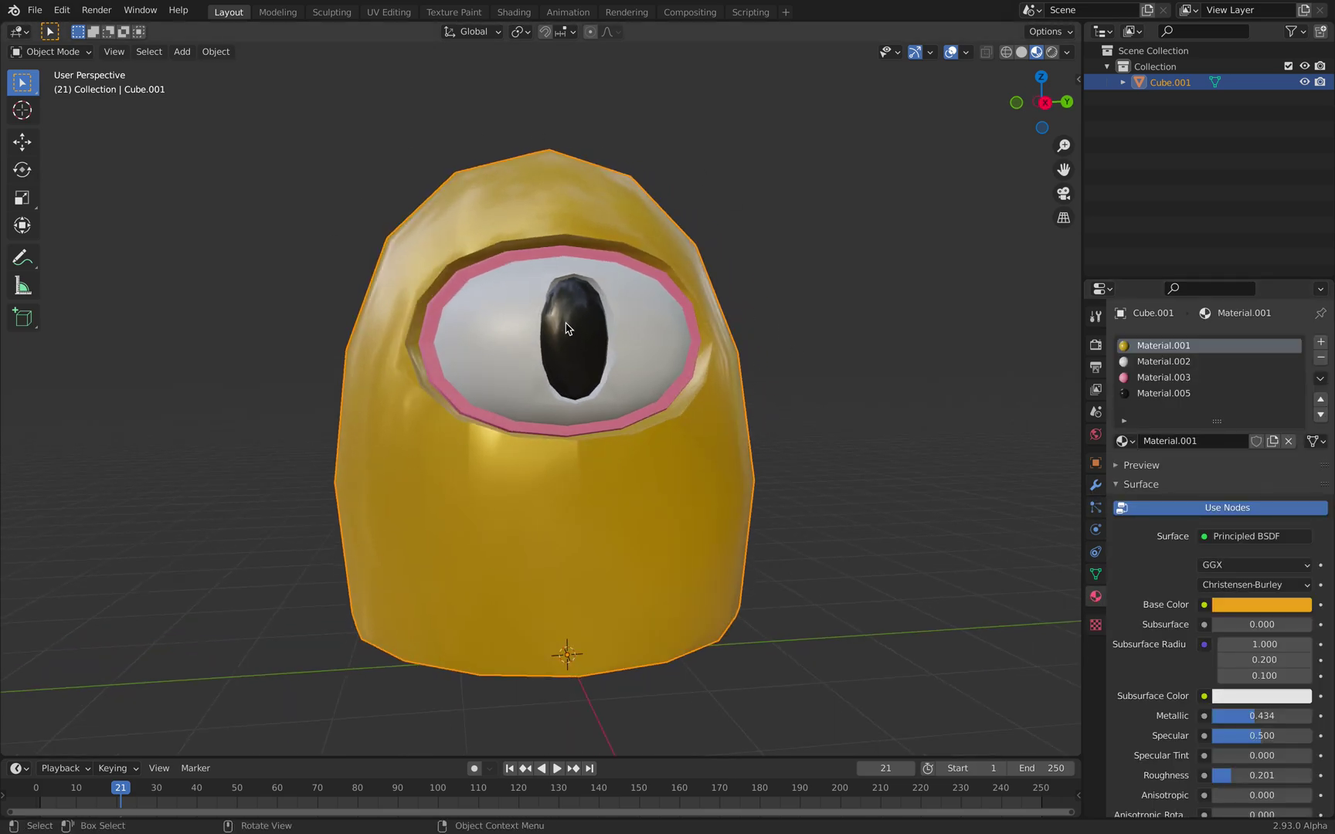
Step: Open the recent file eyes_cube_007.blend without saving the current one, and fit its whole geometry node tree in view
left_click(35, 9)
mouse_move(54, 68)
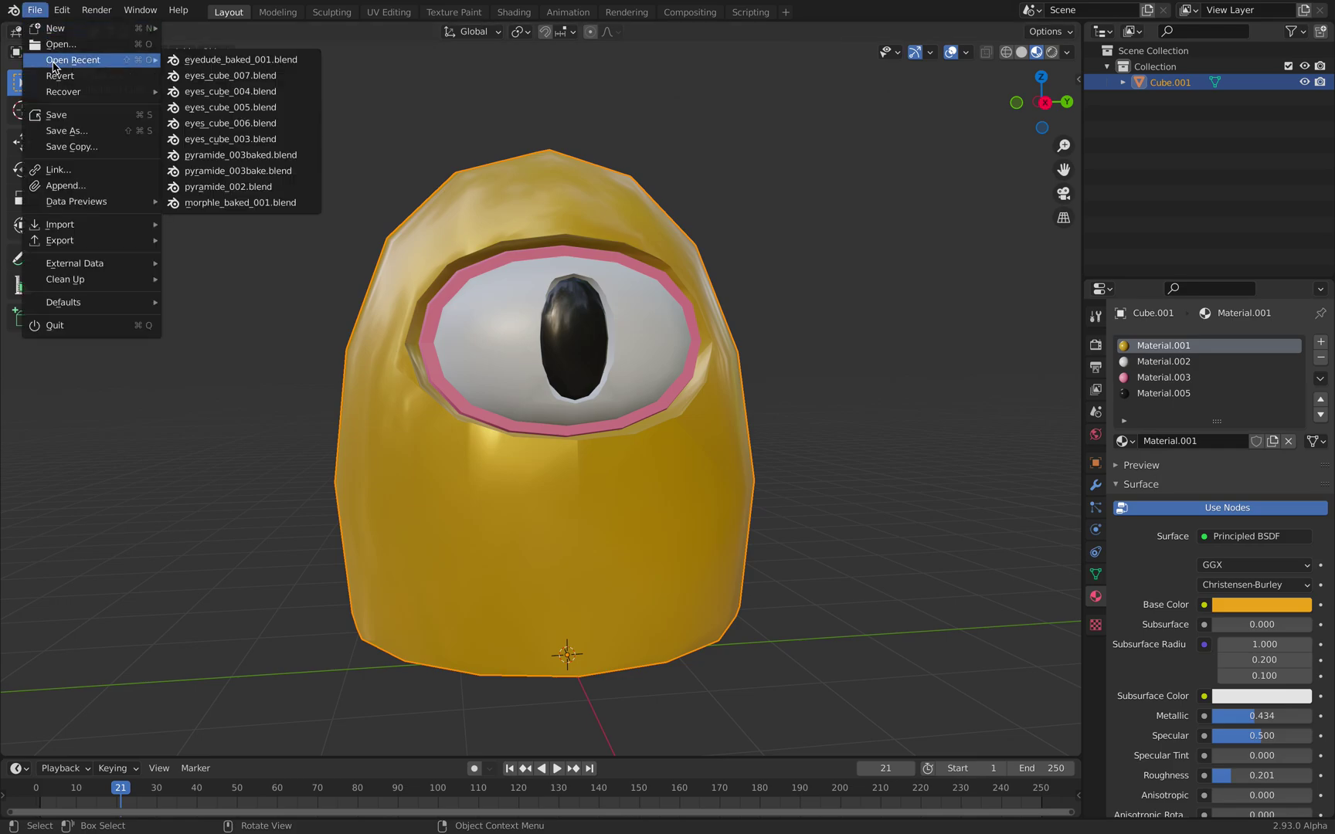
left_click(236, 76)
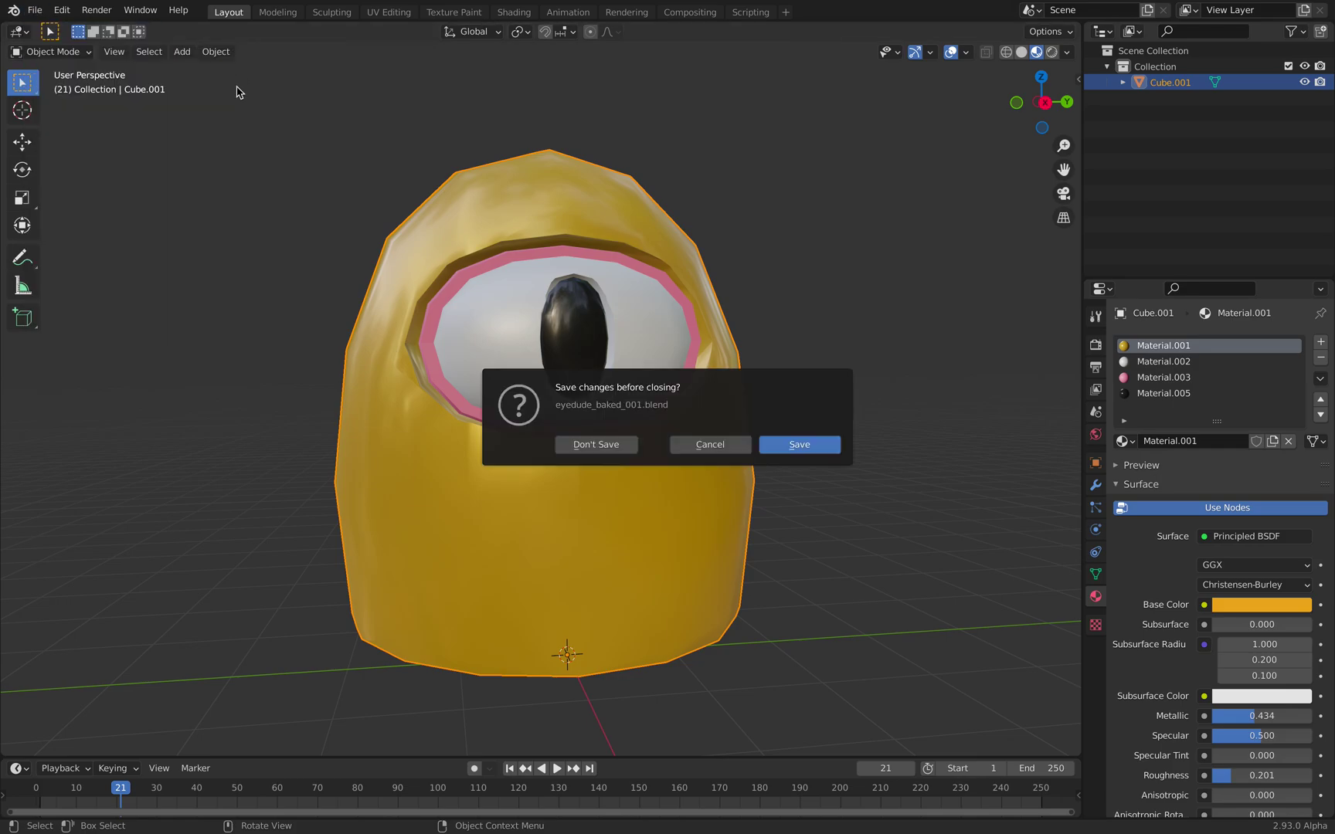
left_click(632, 446)
middle_click_drag(577, 458, 610, 464)
scroll(499, 207, "down", 11)
key("Home")
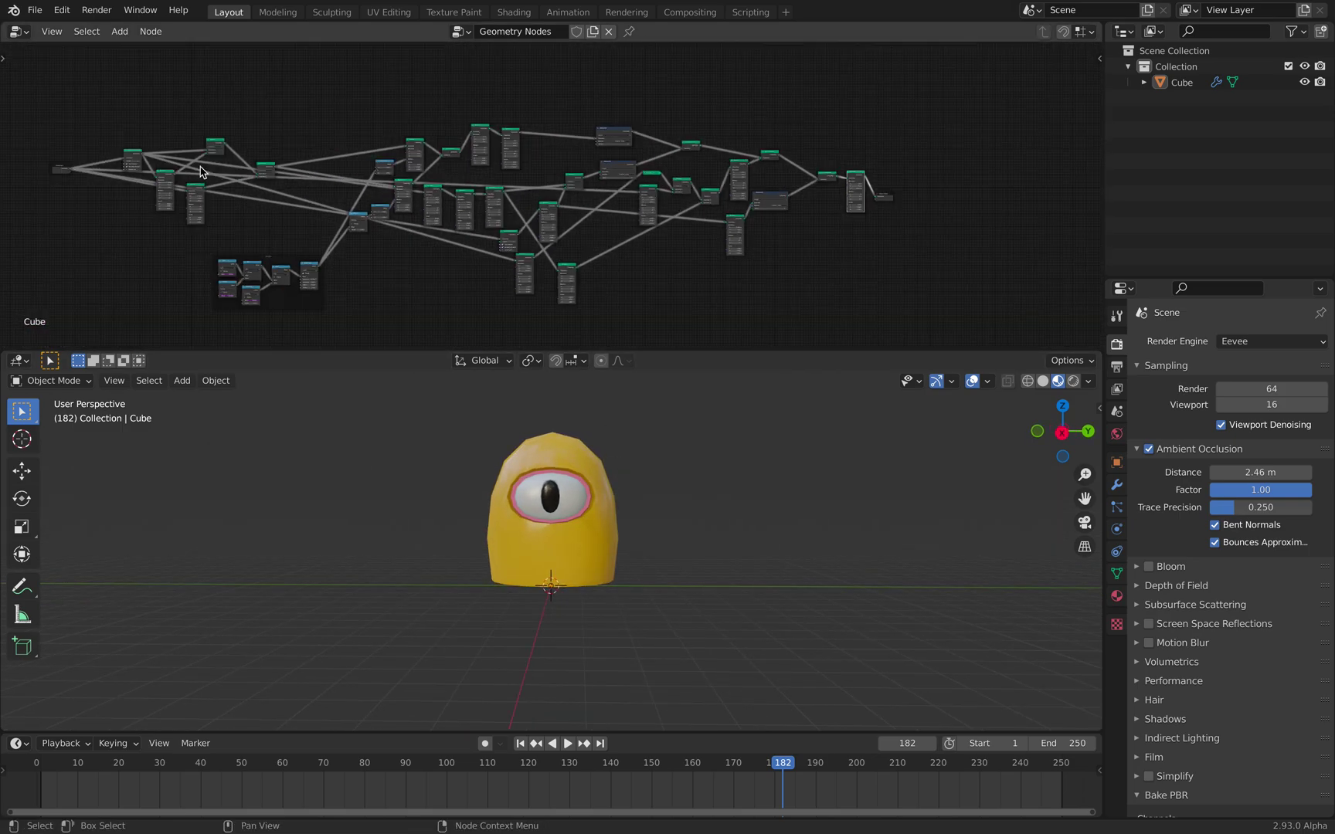
Step: Check the installed Blender version on the splash screen and dismiss it
left_click(13, 10)
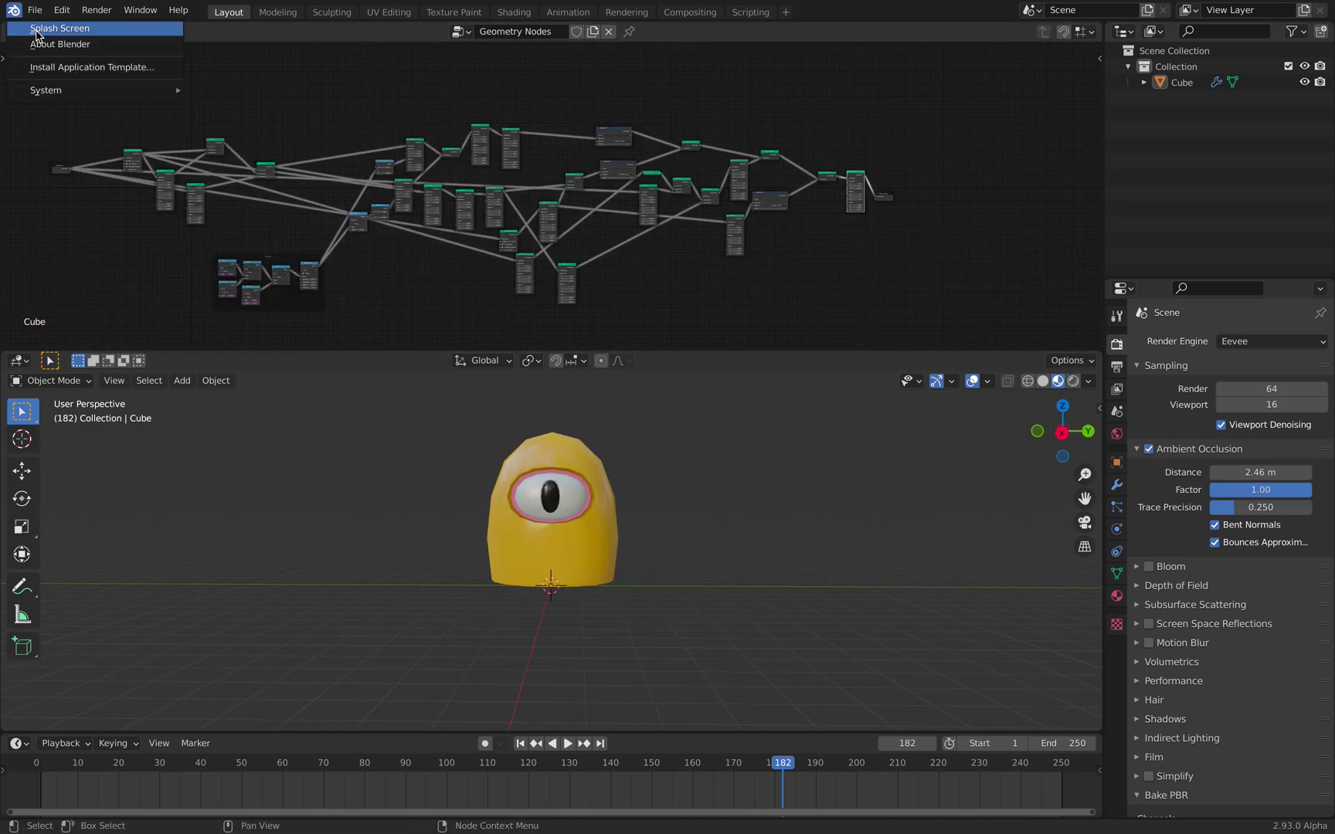
left_click(42, 24)
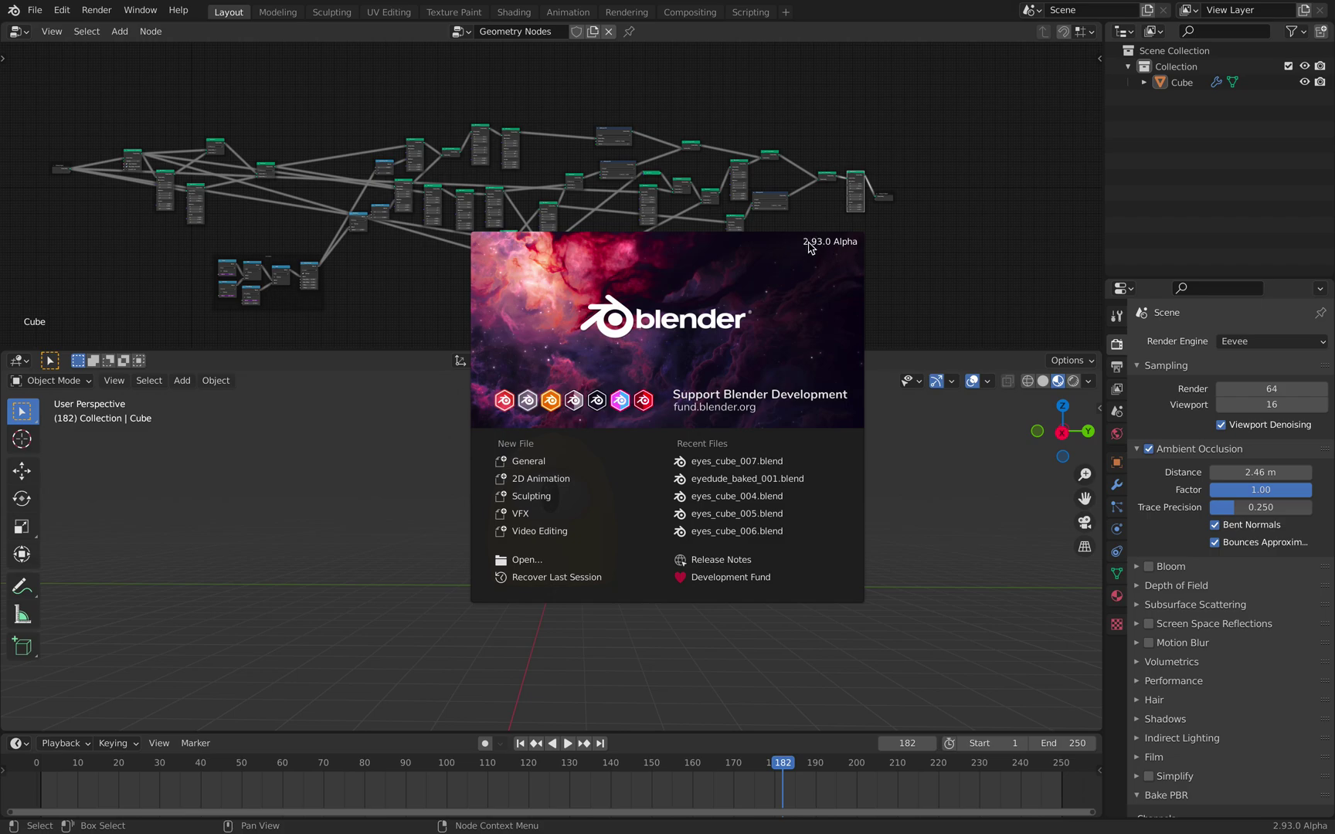
left_click(948, 232)
Step: Enlarge the geometry node editor and bring the output end of the node tree into close view
scroll(816, 250, "up", 6)
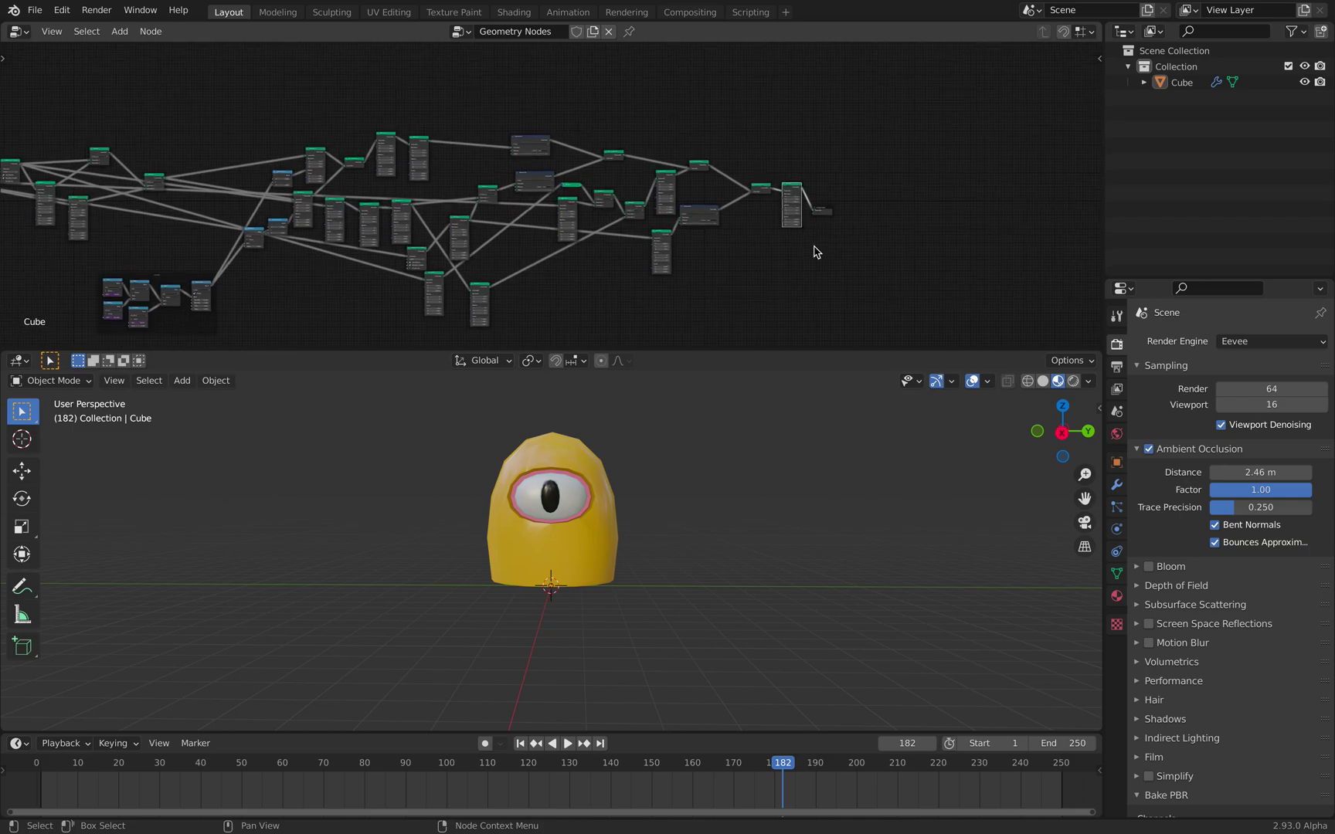
left_click_drag(773, 347, 769, 529)
scroll(709, 319, "up", 6)
scroll(678, 301, "up", 4)
middle_click_drag(670, 300, 679, 289)
scroll(679, 291, "up", 5)
Step: Reposition the two stacked material_index Attribute Fill nodes that feed the first Join Geometry node
left_click_drag(653, 304, 724, 295)
scroll(688, 317, "down", 5)
middle_click_drag(677, 324, 910, 404)
scroll(506, 247, "down", 2)
middle_click_drag(500, 235, 686, 268)
left_click_drag(323, 116, 296, 96)
left_click_drag(313, 271, 278, 218)
left_click_drag(272, 109, 283, 115)
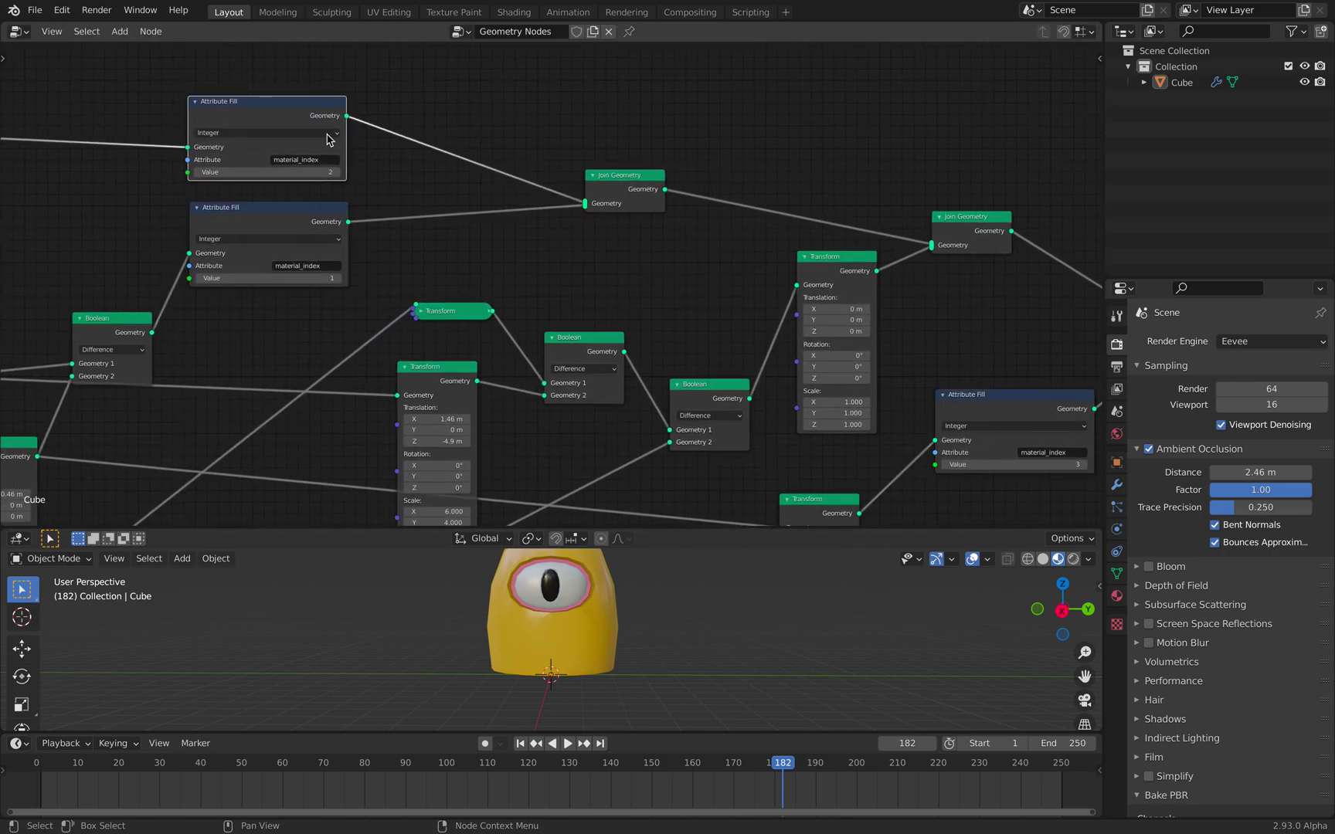
Step: Spread out the Attribute Fill, Join Geometry, Transform and Group Output nodes at the end of the tree
middle_click_drag(989, 344, 805, 311)
left_click_drag(822, 356, 823, 386)
middle_click_drag(873, 326, 564, 361)
left_click_drag(753, 307, 765, 249)
left_click_drag(487, 219, 519, 161)
left_click_drag(154, 181, 189, 133)
middle_click_drag(890, 333, 733, 251)
left_click_drag(708, 226, 723, 253)
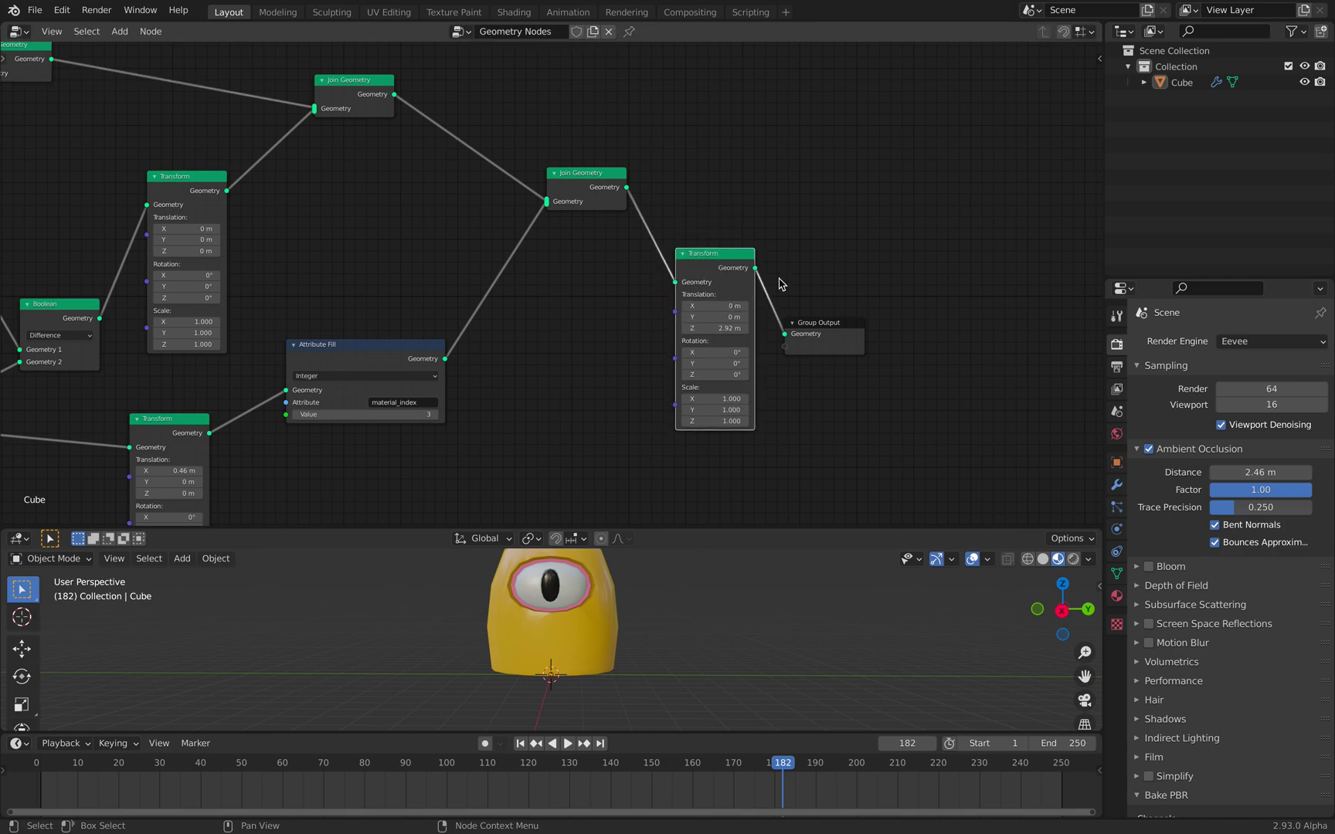
left_click_drag(823, 325, 894, 334)
Step: Move the Group Output node farther away from the final Transform node
scroll(865, 331, "down", 12)
middle_click_drag(541, 299, 131, 257)
middle_click_drag(359, 245, 104, 256)
middle_click_drag(772, 248, 92, 259)
scroll(195, 268, "up", 5)
scroll(195, 268, "up", 5)
middle_click_drag(361, 268, 615, 278)
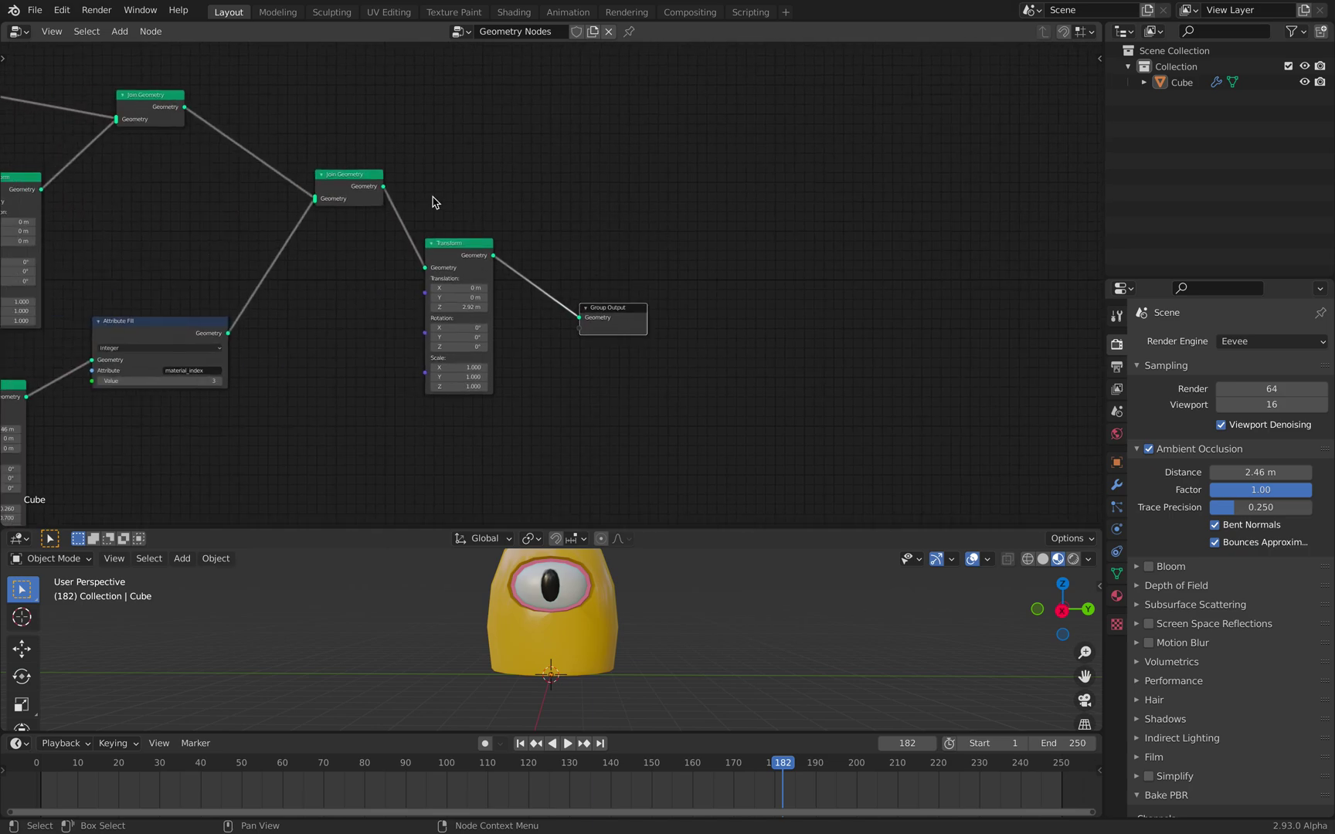
scroll(558, 318, "down", 5)
left_click_drag(596, 309, 652, 326)
Step: Bring the full geometry node tree into view and give the 3D viewport slightly more height
scroll(654, 326, "down", 2)
middle_click_drag(311, 274, 435, 287)
scroll(435, 287, "down", 6)
middle_click_drag(193, 267, 715, 253)
middle_click_drag(297, 230, 332, 199)
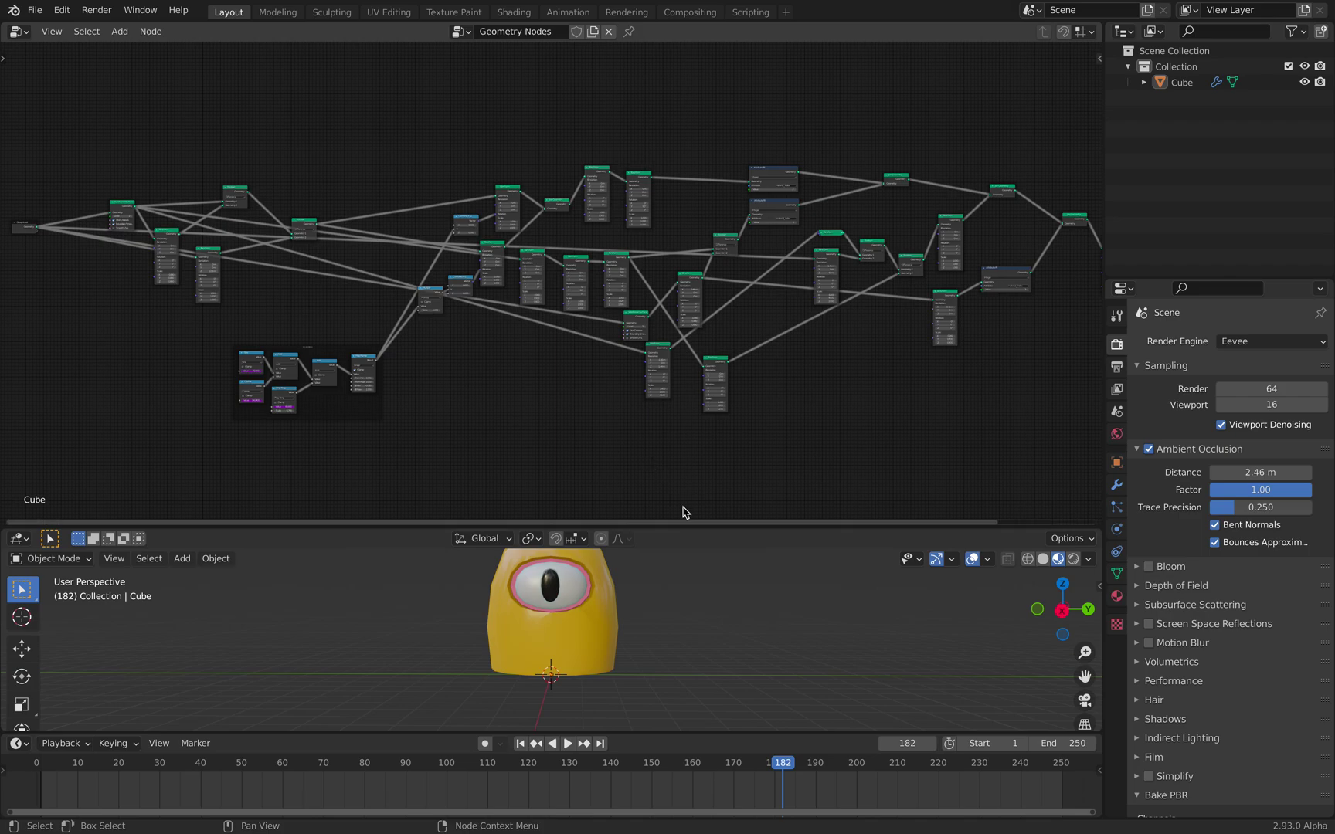
middle_click_drag(605, 632, 630, 611)
left_click_drag(672, 538, 670, 487)
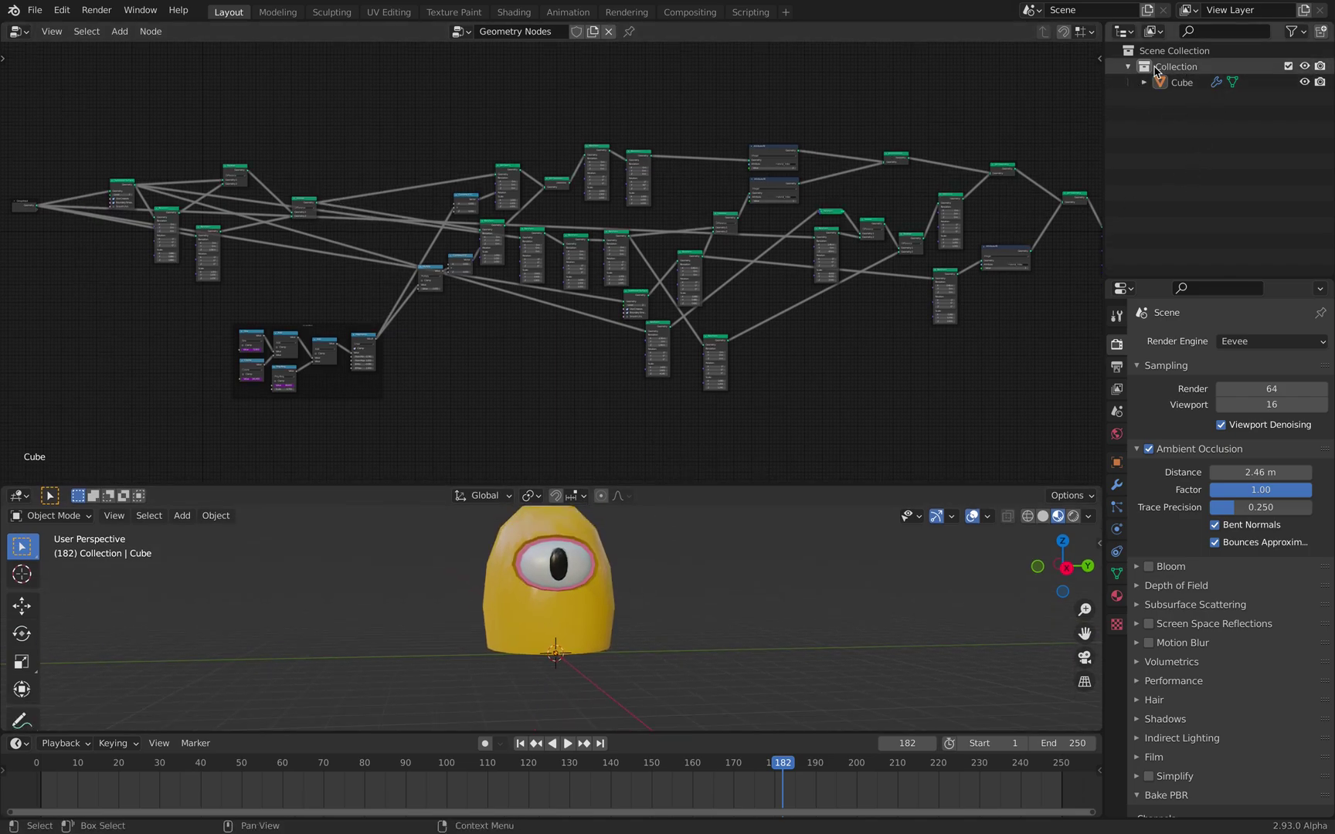
Step: Show the Cube's modifiers, widen the node and 3D areas, and bring the Group Output node into view
left_click(1116, 484)
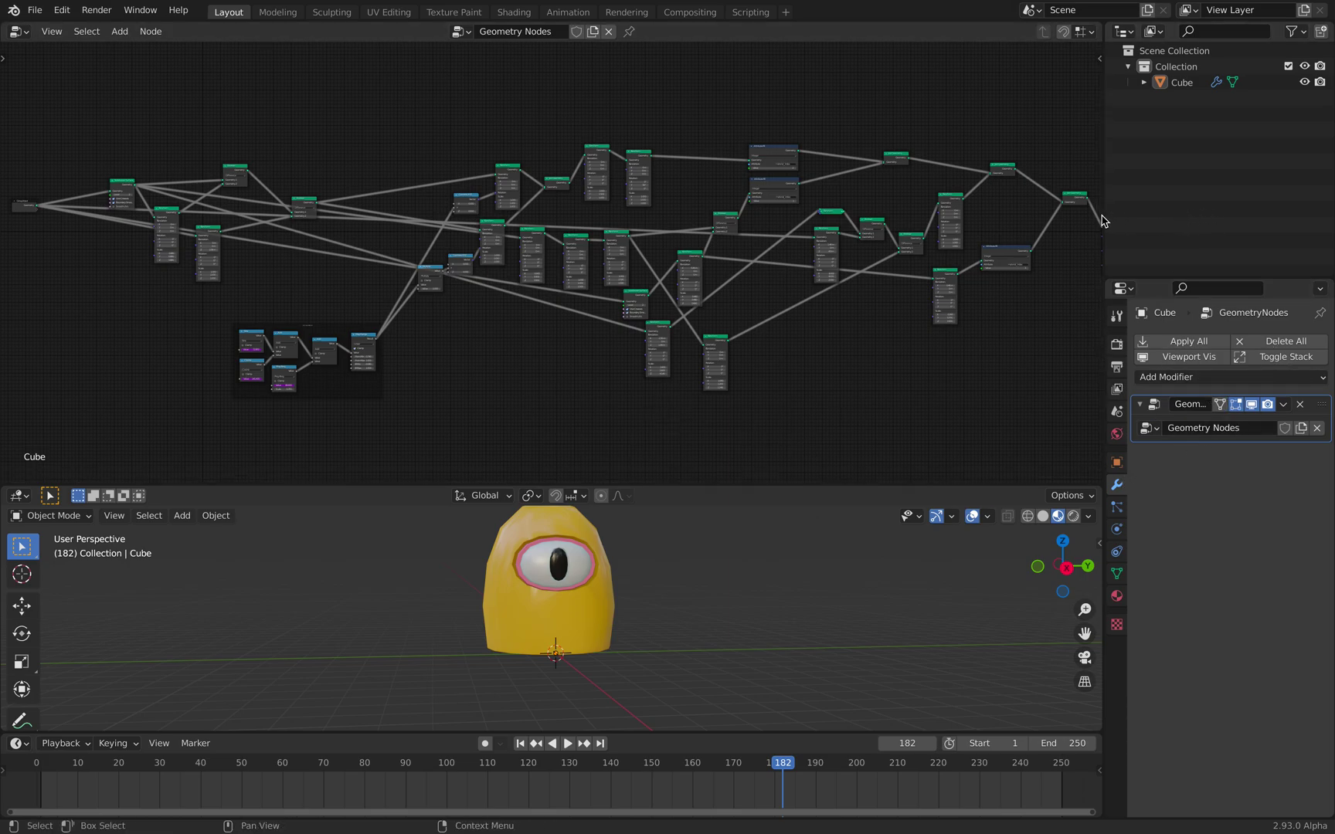
left_click_drag(1104, 216, 1172, 211)
middle_click_drag(1069, 282, 824, 228)
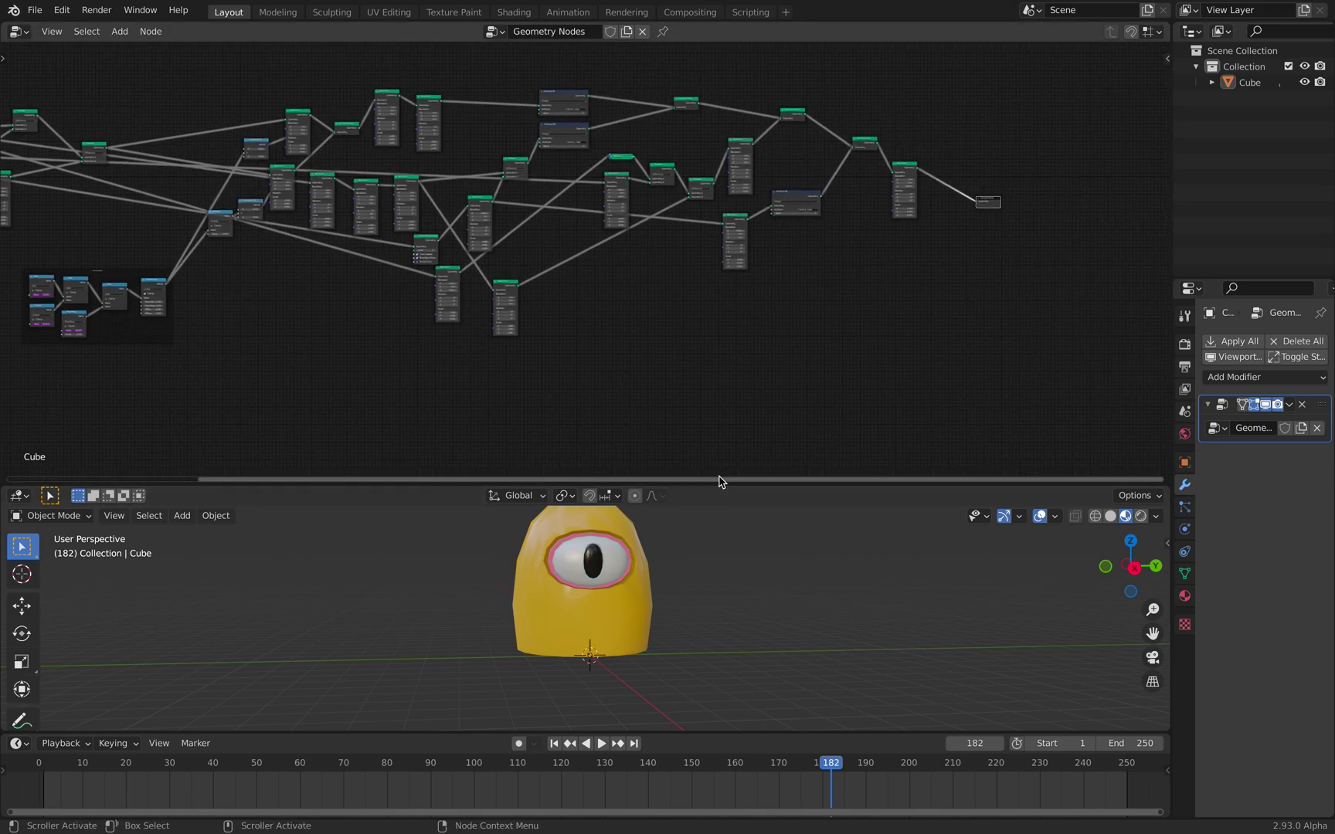
Step: Enlarge the 3D viewport until the whole character is visible beneath the node tree
left_click_drag(722, 484, 718, 417)
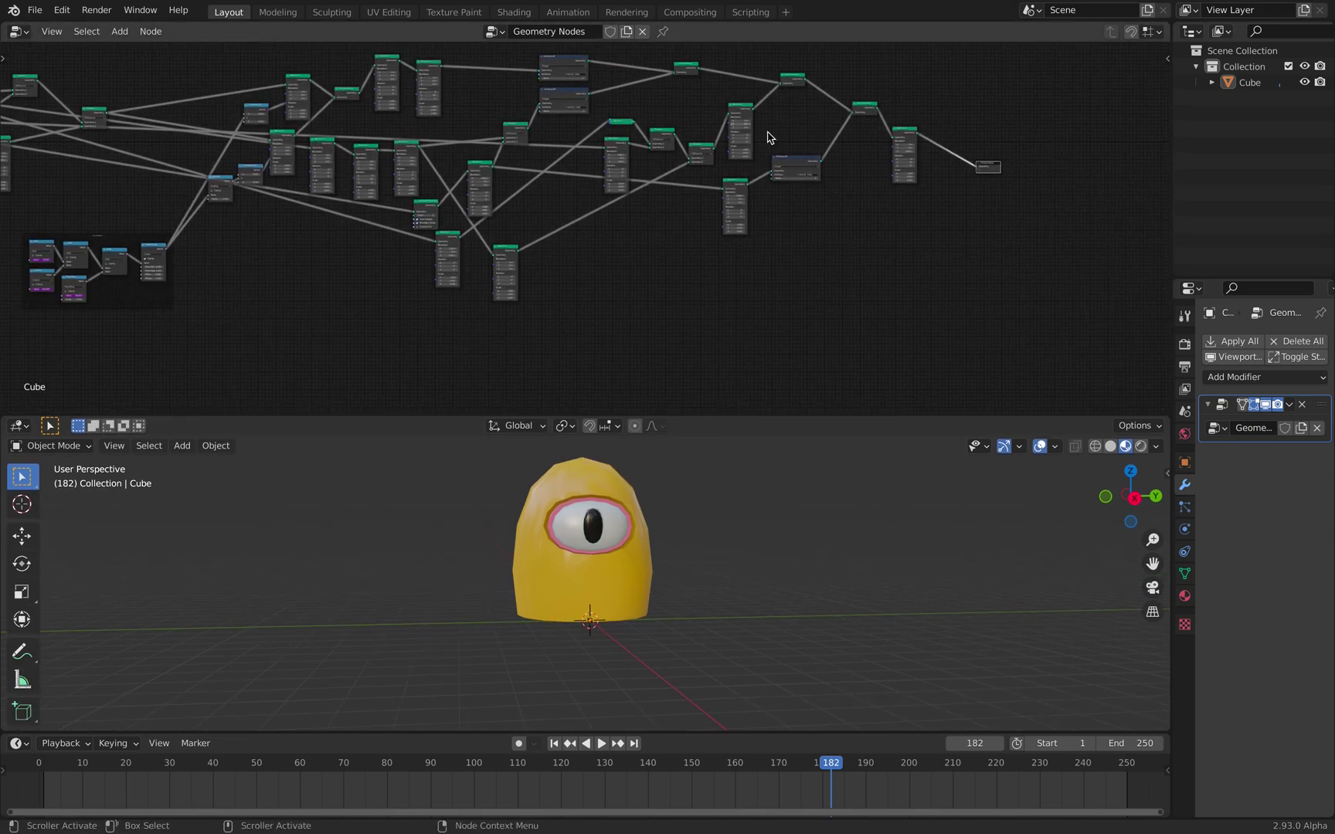
middle_click_drag(770, 130, 781, 137)
middle_click_drag(524, 251, 713, 239)
mouse_move(639, 504)
middle_mouse_down()
mouse_move(598, 503)
mouse_move(618, 502)
middle_mouse_up()
left_click_drag(705, 416, 727, 280)
middle_click_drag(765, 363, 712, 371)
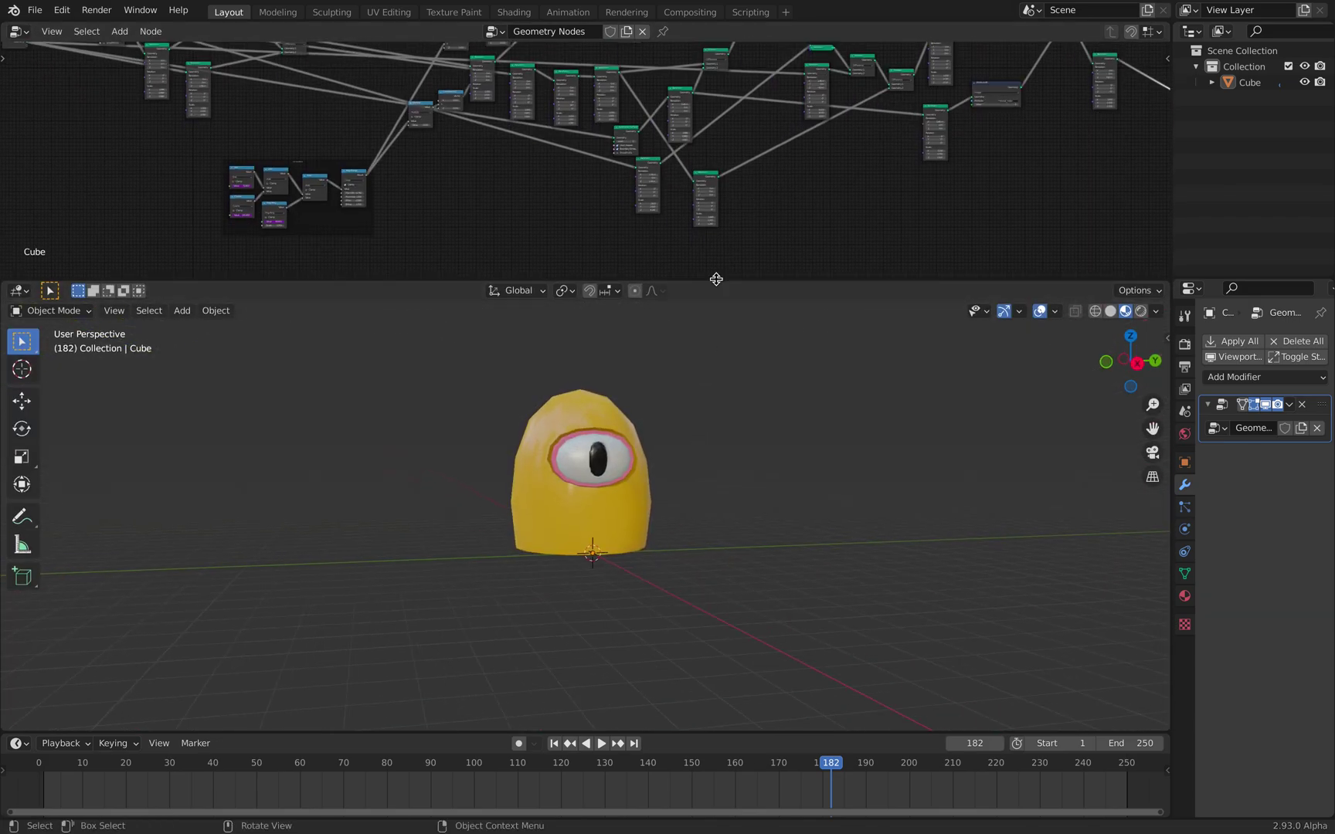
left_click_drag(716, 279, 718, 294)
Step: Play the eye blink animation, stop it, and view the character up close
right_click(755, 409)
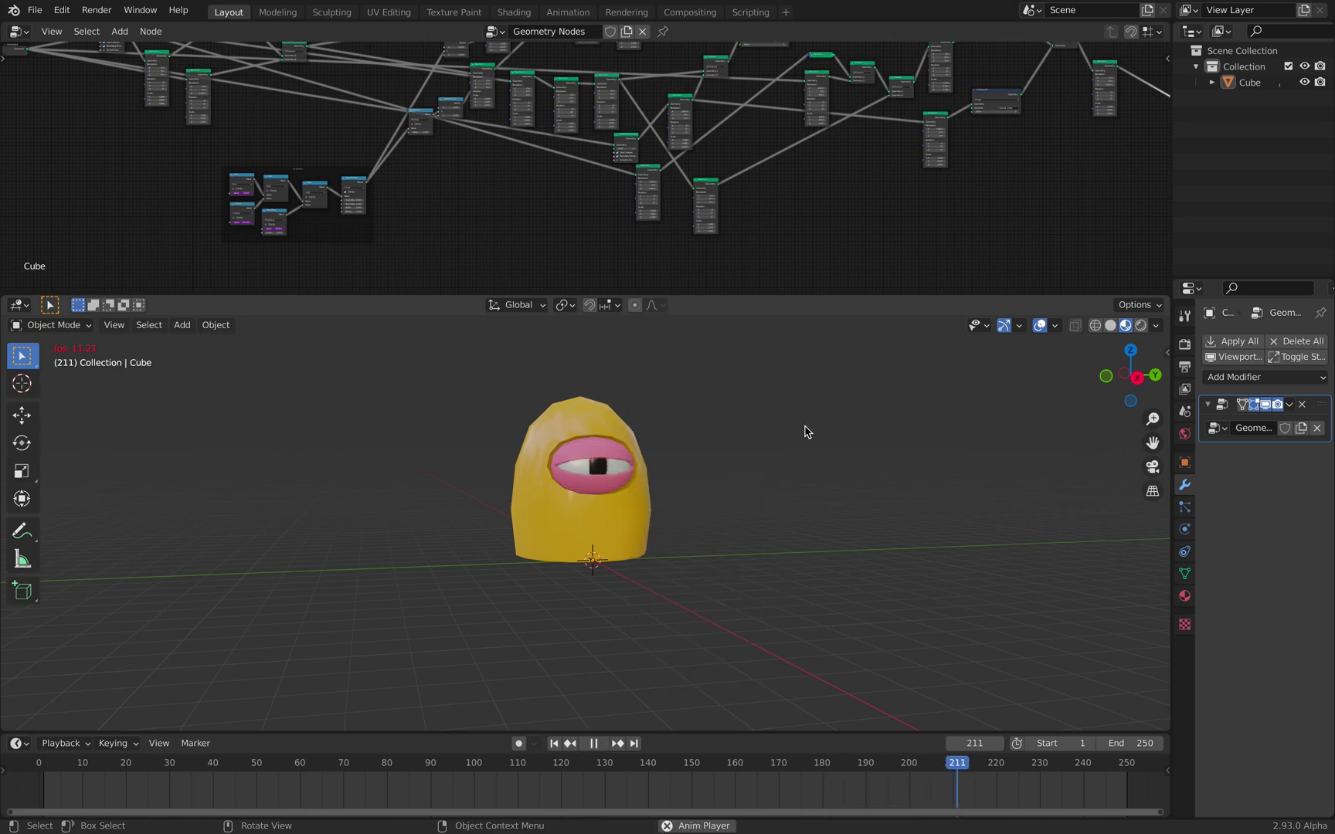
key("space")
scroll(622, 453, "up", 4)
middle_click_drag(659, 451, 652, 527, "shift")
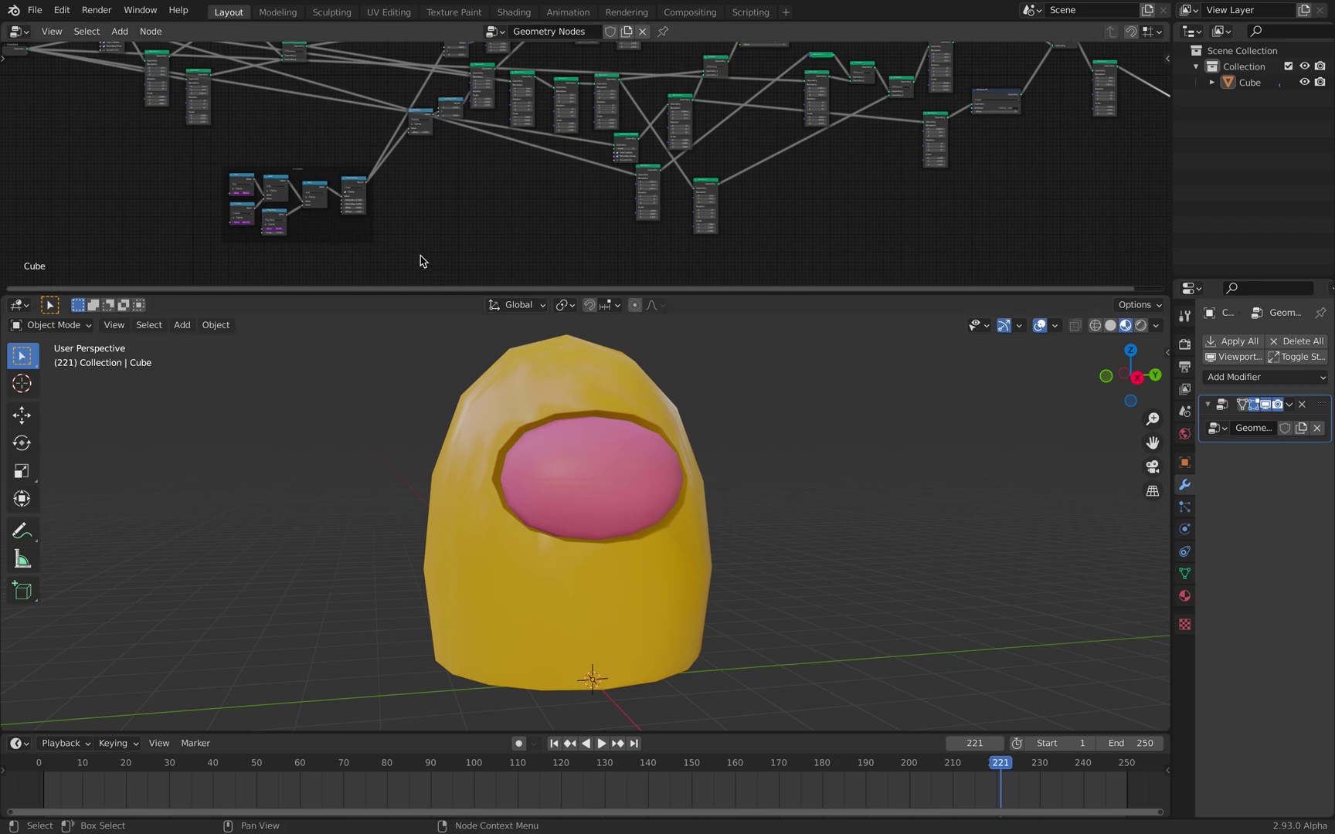
Step: Enlarge the node editor and move the EYE ANIMATION frame up toward the Multiply node
scroll(391, 213, "up", 3)
middle_click_drag(391, 213, 651, 193)
scroll(651, 198, "up", 4)
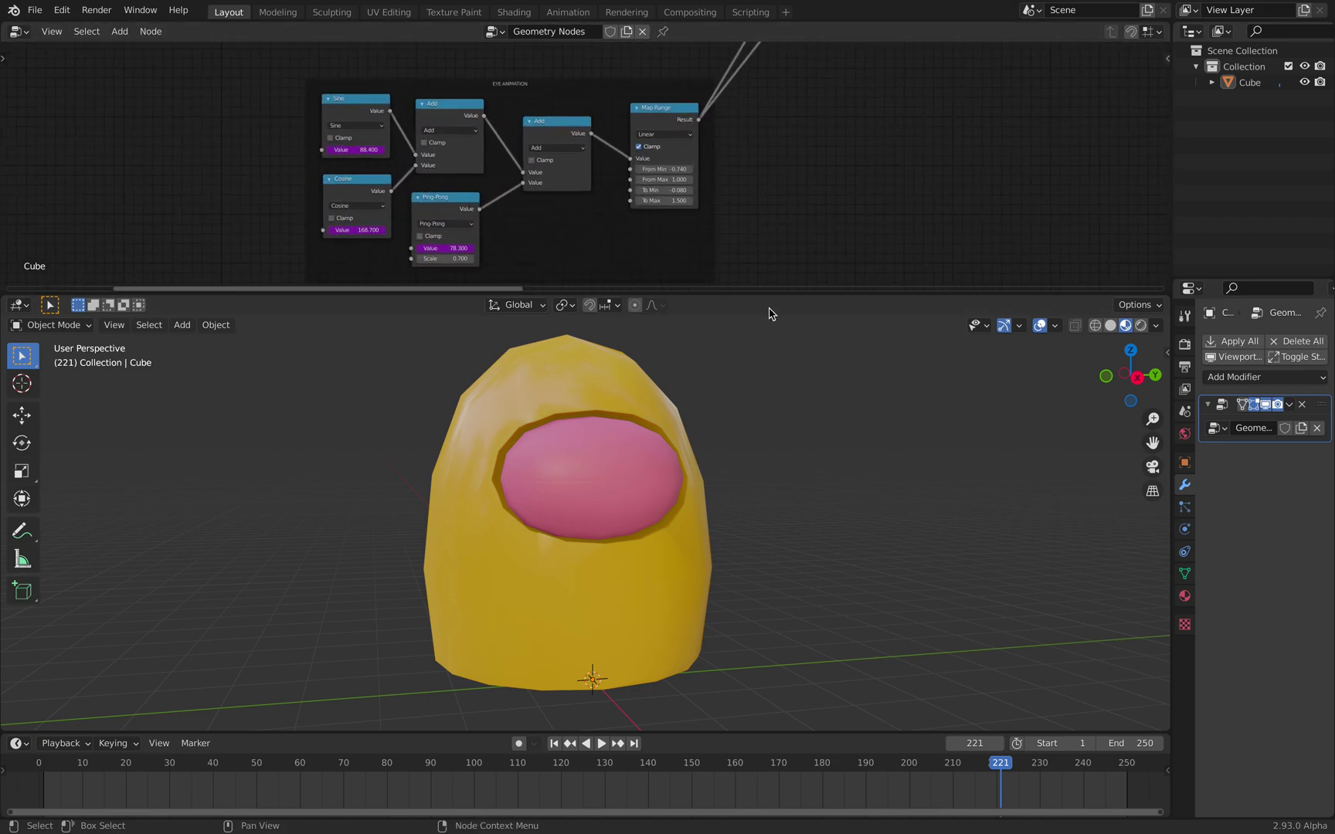
left_click_drag(767, 295, 768, 468)
scroll(745, 274, "down", 2)
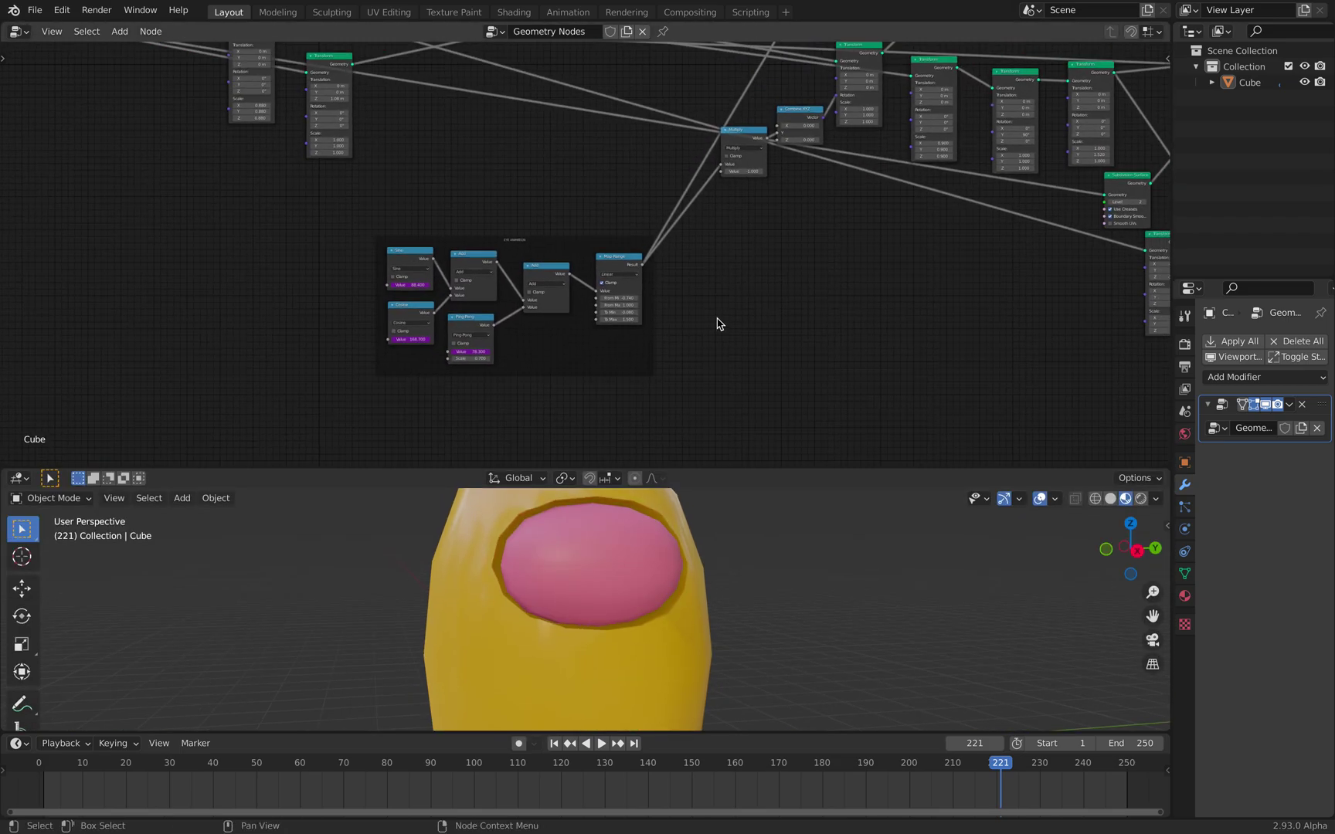
middle_click_drag(683, 257, 687, 298)
left_click_drag(607, 285, 609, 224)
Step: Give the 3D viewport more height, then play and stop the blink animation to watch the eyelids open
middle_click_drag(756, 527, 765, 519)
left_click_drag(765, 474, 749, 395)
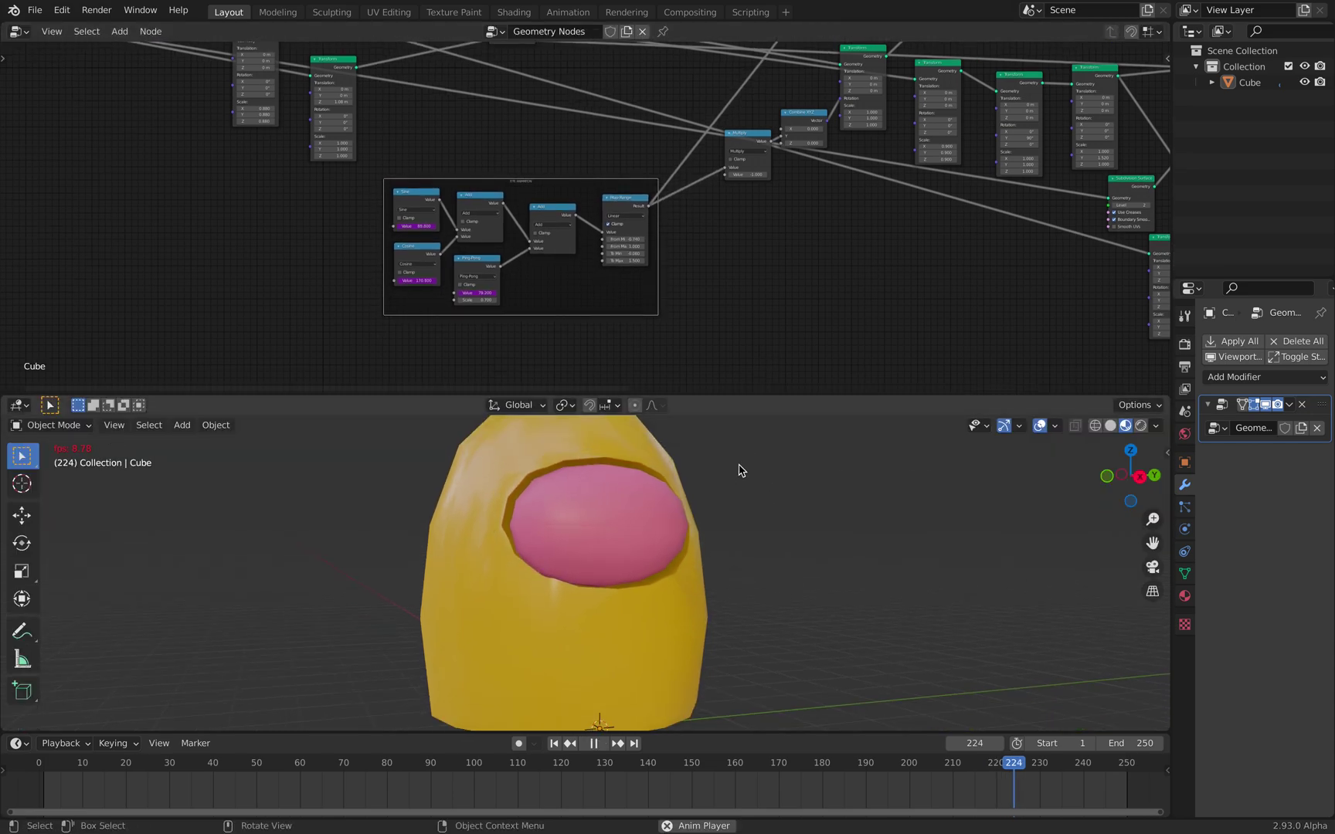
key("space")
key("space")
middle_click_drag(742, 468, 742, 471)
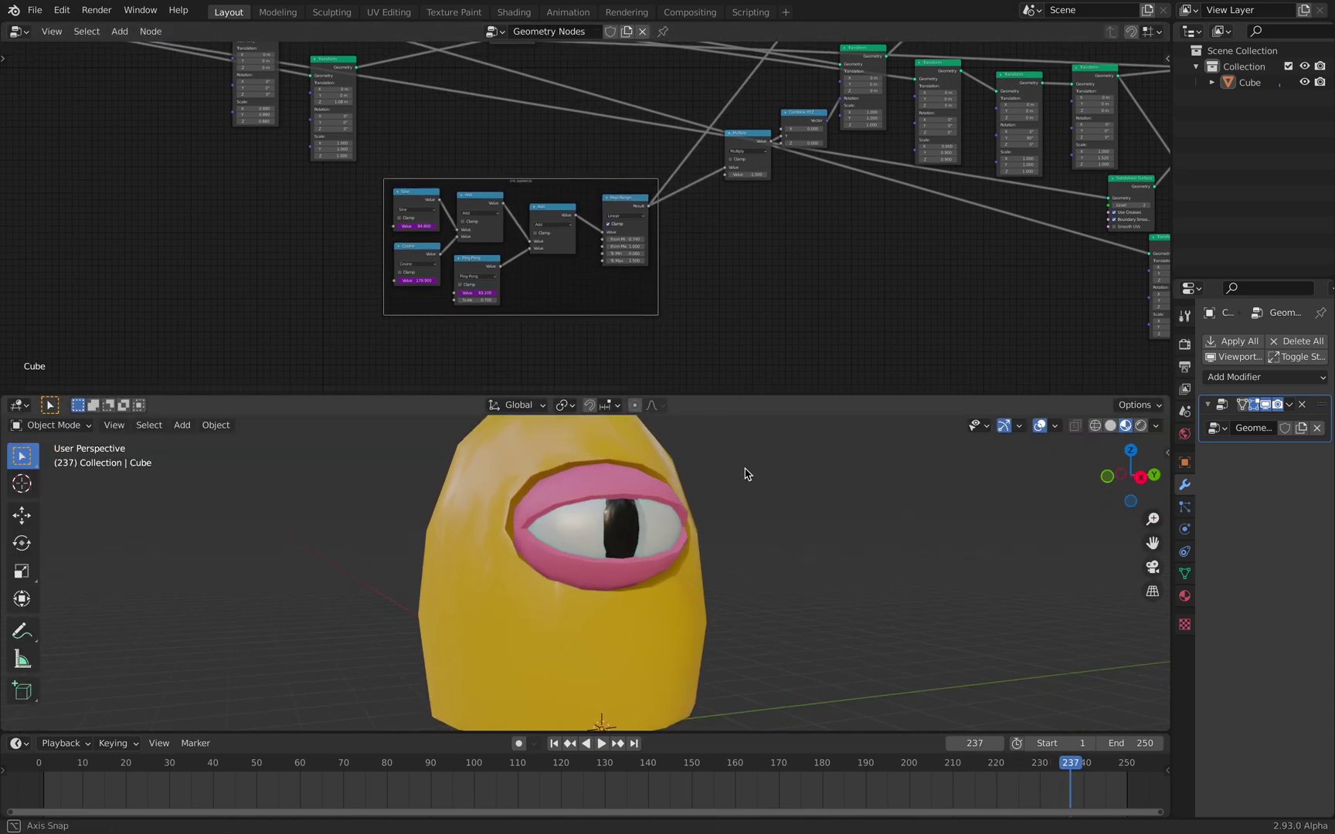
Step: Rearrange the Sine, Cosine, Ping-Pong, Add and Map Range nodes inside the EYE ANIMATION frame
scroll(567, 221, "up", 4)
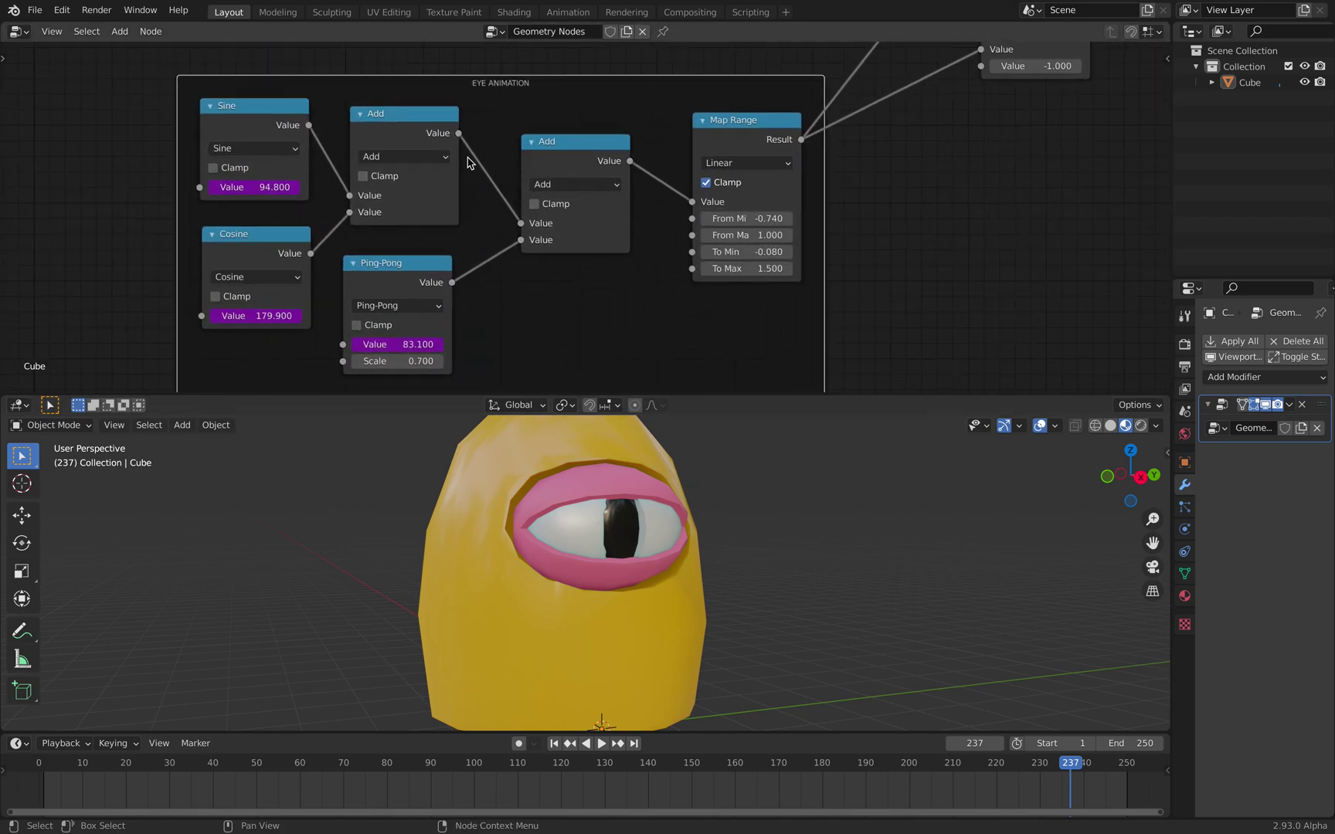
left_click_drag(272, 129, 238, 108)
left_click_drag(265, 246, 249, 232)
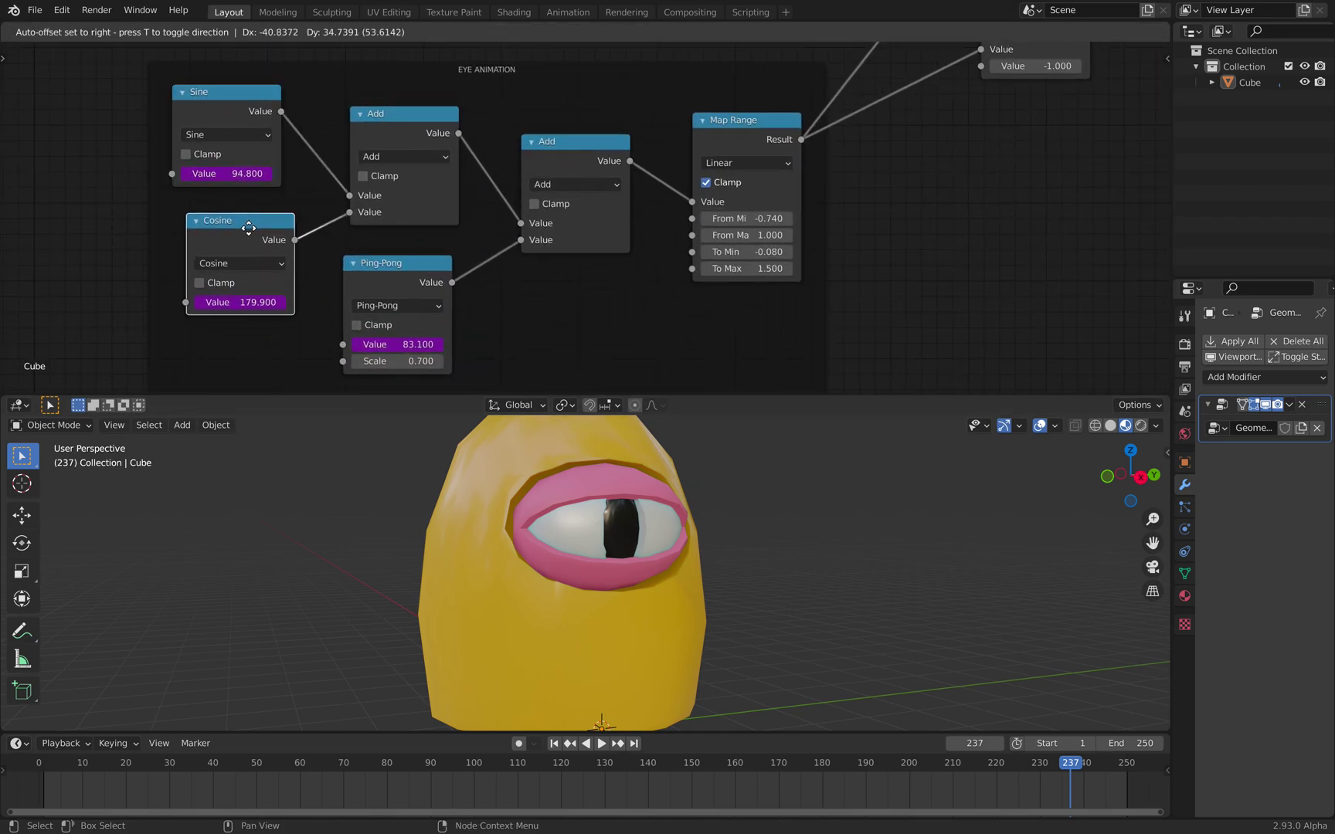
left_click_drag(390, 263, 382, 258)
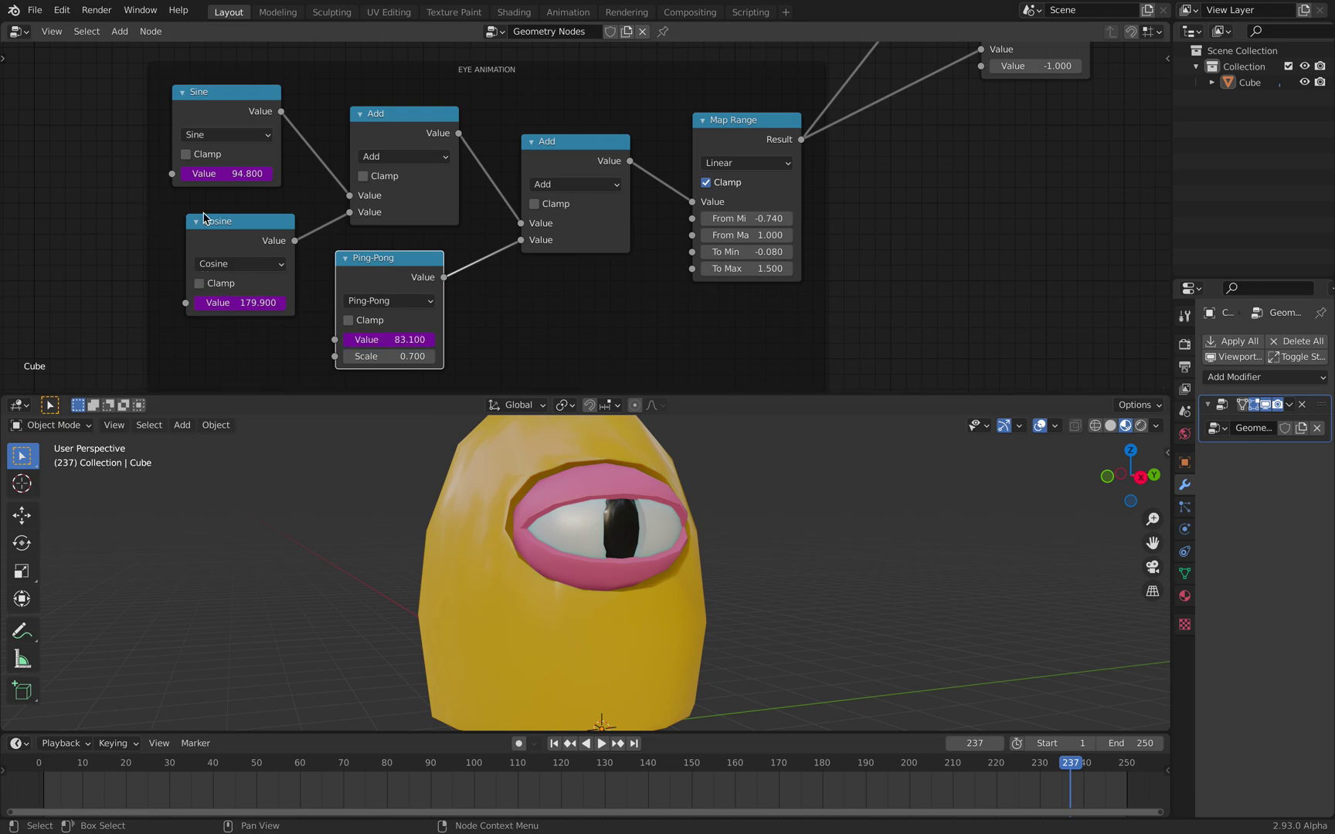
left_click_drag(434, 137, 451, 125)
left_click_drag(560, 164, 560, 171)
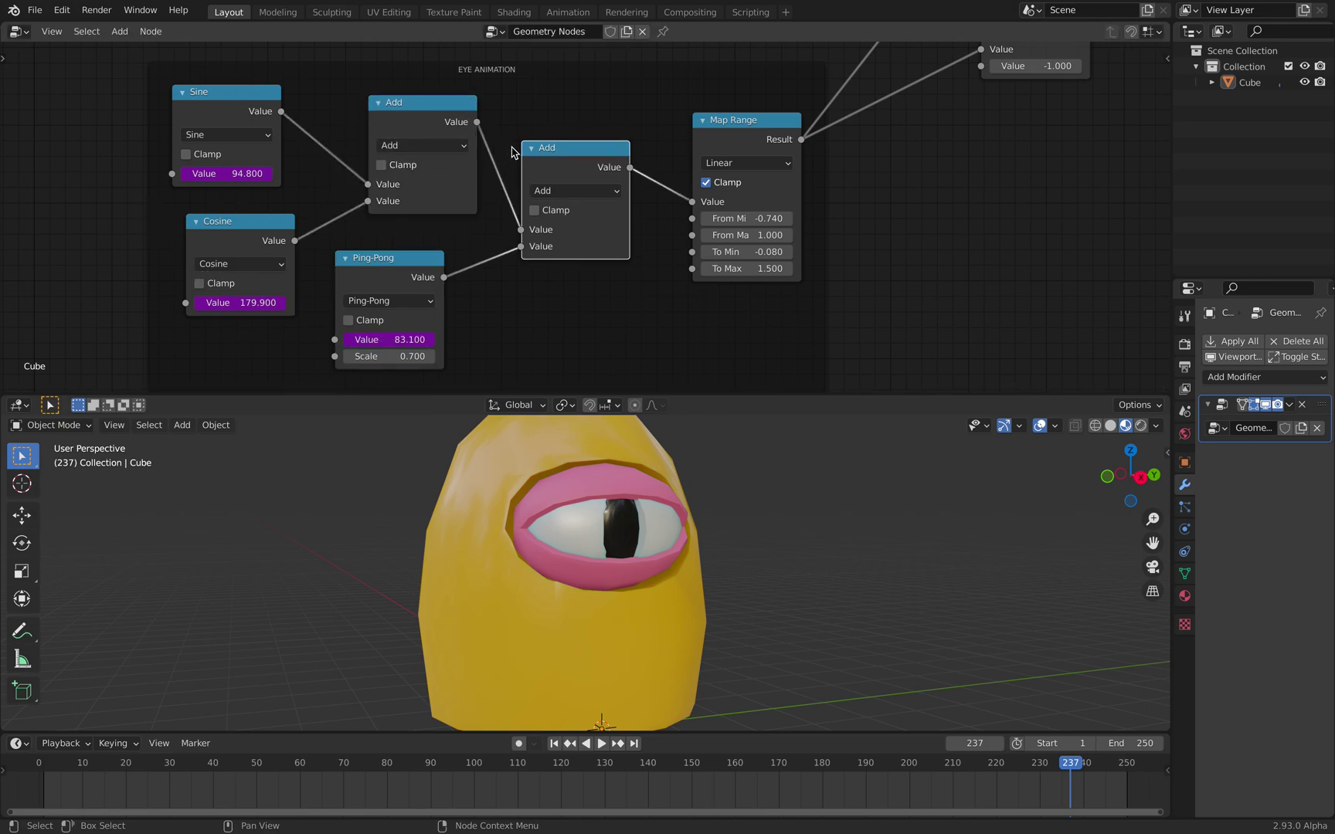
left_click_drag(720, 147, 716, 148)
Step: Examine the Map Range node's From and To values and compare them with the eyelids from several angles
scroll(727, 153, "down", 2)
middle_click_drag(734, 155, 611, 200)
scroll(635, 262, "up", 3)
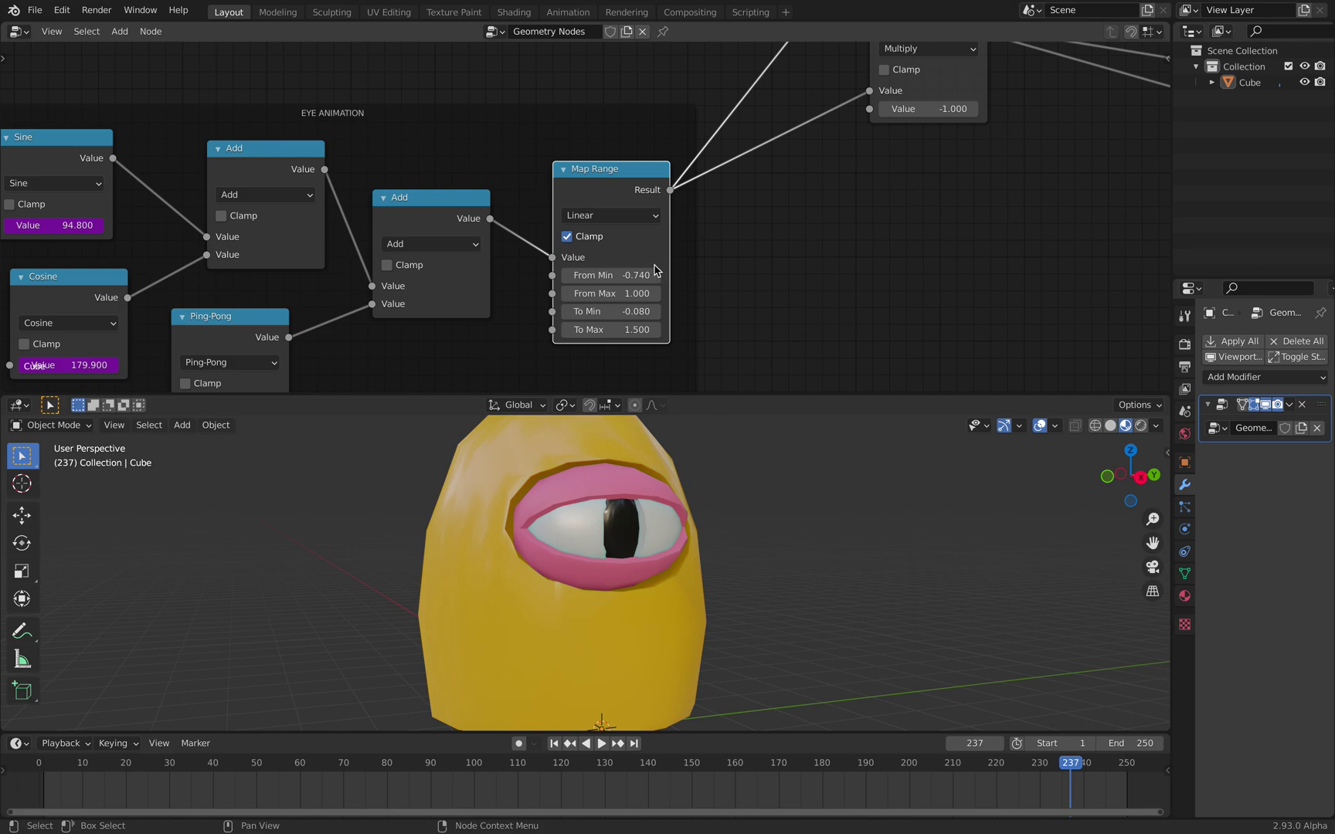
middle_click_drag(650, 268, 585, 205)
scroll(585, 205, "up", 4)
scroll(586, 206, "up", 1)
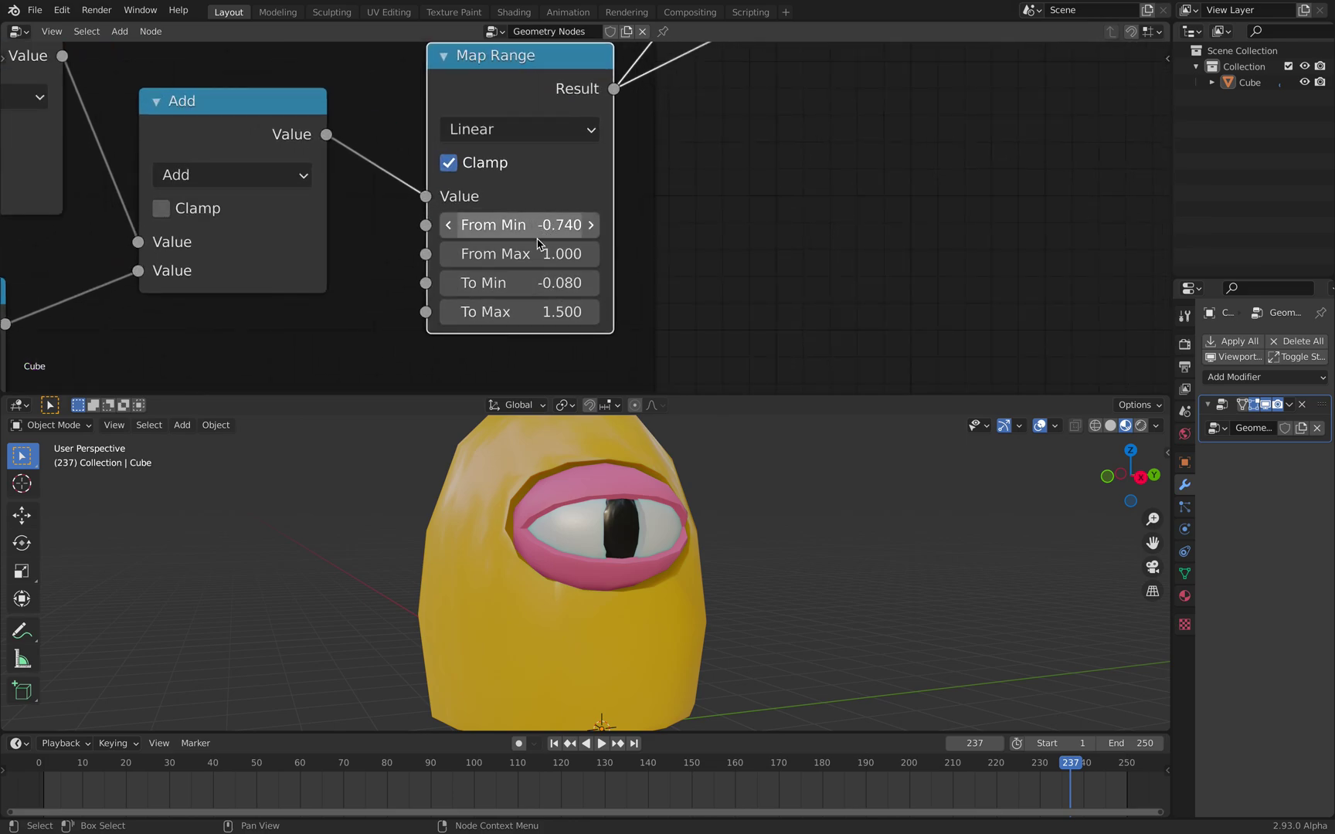
middle_click_drag(618, 570, 610, 550)
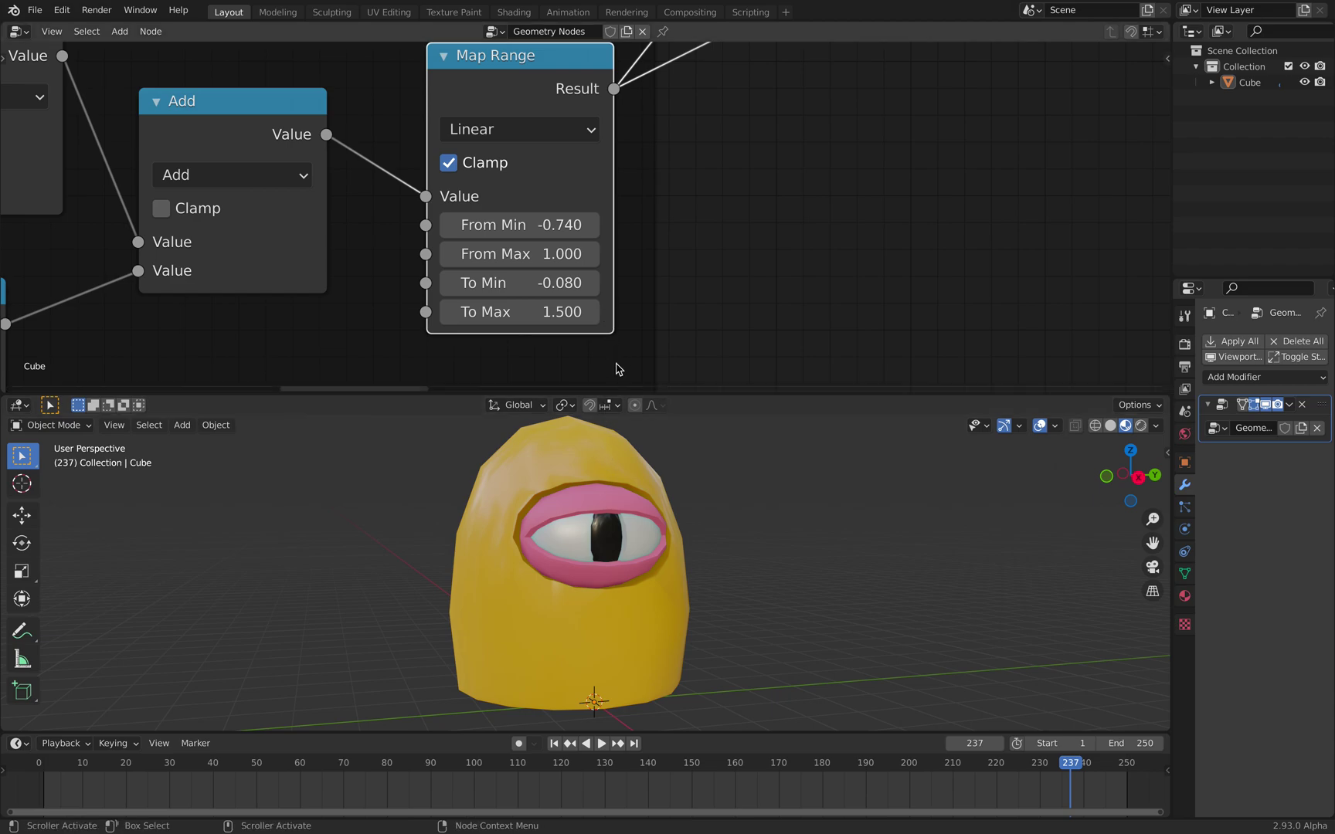
middle_click_drag(622, 540, 649, 547)
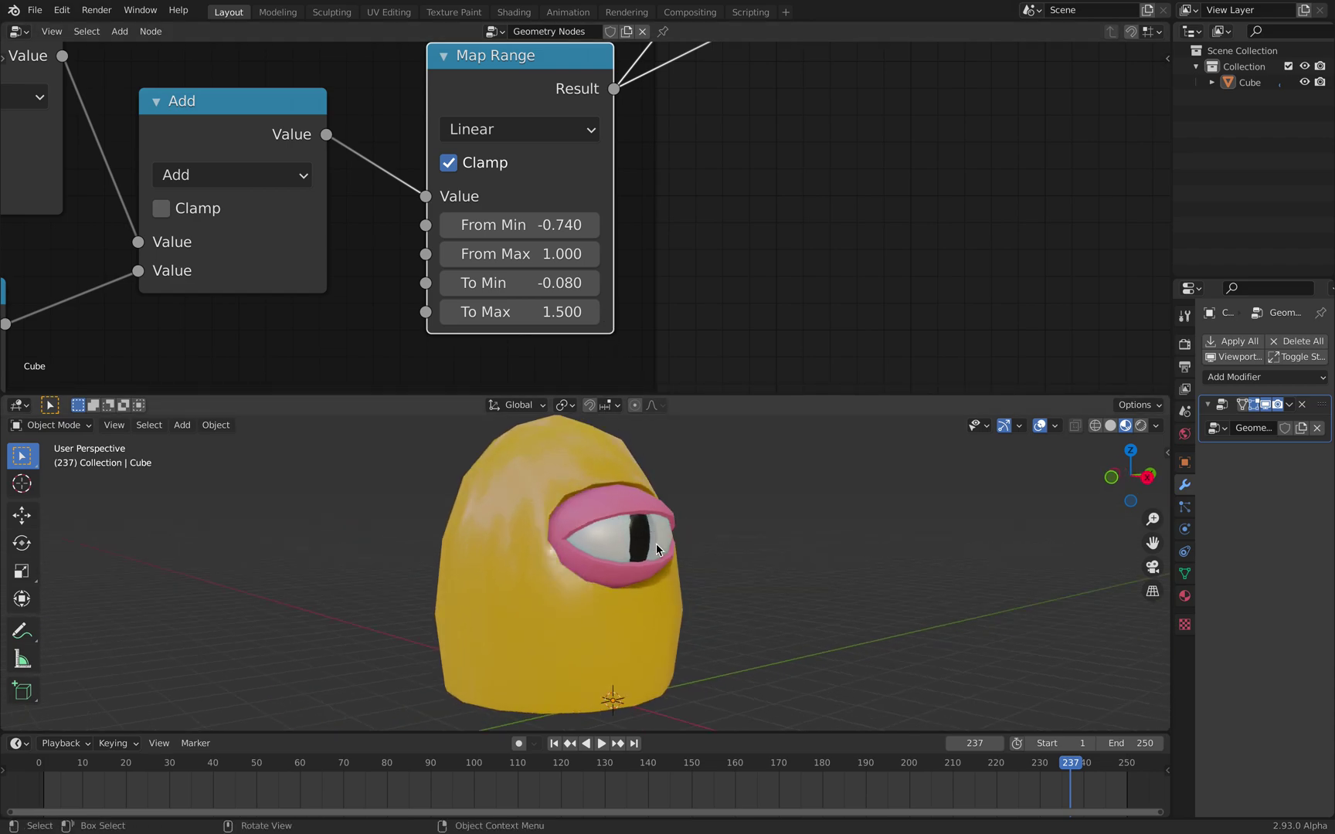
Step: Reposition the Multiply node between the Map Range and Combine XYZ nodes
scroll(610, 214, "down", 10)
middle_click_drag(724, 104, 551, 314)
left_click_drag(621, 249, 624, 291)
scroll(625, 278, "down", 5)
middle_click_drag(641, 208, 628, 226)
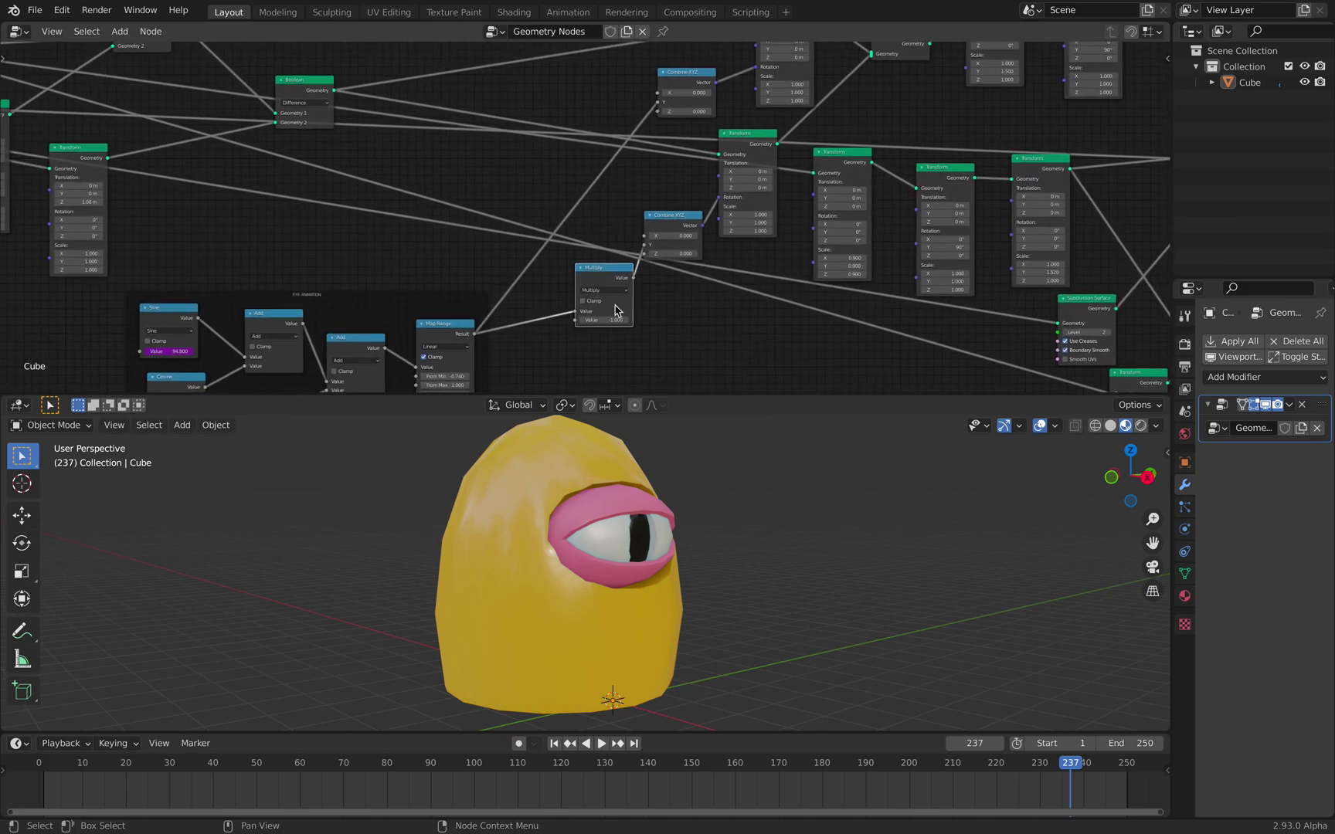
Step: Rearrange the Multiply and Combine XYZ nodes that drive the eyelid rotation
scroll(615, 306, "up", 5)
middle_click_drag(614, 302, 606, 248)
left_click_drag(608, 199, 580, 206)
middle_click_drag(667, 155, 617, 215)
left_click_drag(636, 122, 620, 122)
scroll(630, 133, "down", 5)
middle_click_drag(642, 145, 541, 148)
left_click_drag(632, 70, 619, 65)
scroll(469, 330, "up", 3)
middle_click_drag(470, 329, 487, 232)
mouse_move(458, 233)
left_mouse_down()
mouse_move(451, 222)
mouse_move(440, 236)
left_mouse_up()
left_click_drag(568, 156, 564, 126)
Step: Stack the two eyelid Transform nodes before the Join Geometry node, and place the upper Combine XYZ node beside them
middle_click_drag(575, 124, 520, 264)
scroll(514, 199, "down", 4)
left_click_drag(703, 112, 680, 101)
middle_click_drag(610, 112, 620, 175)
left_click_drag(601, 146, 585, 74)
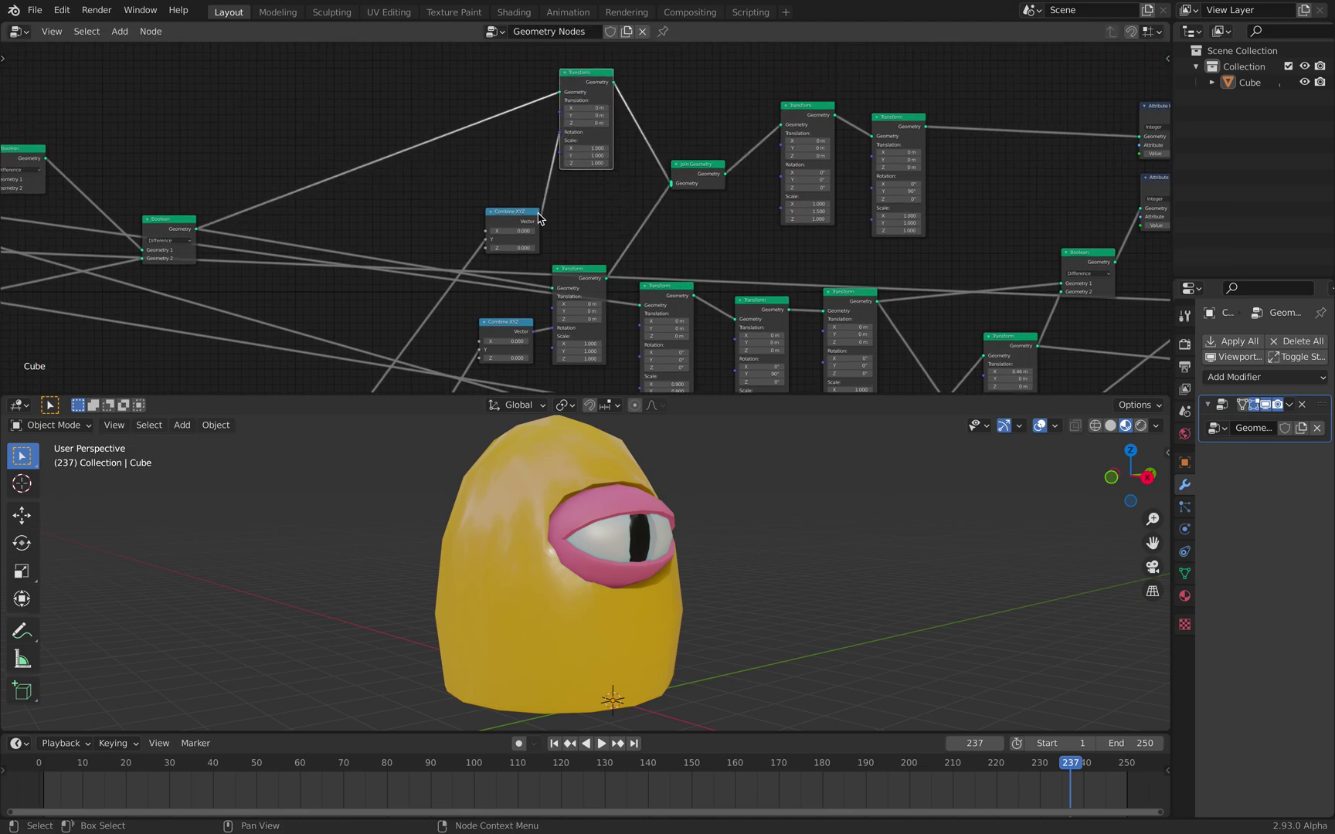
left_click_drag(538, 219, 509, 166)
left_click_drag(568, 274, 572, 196)
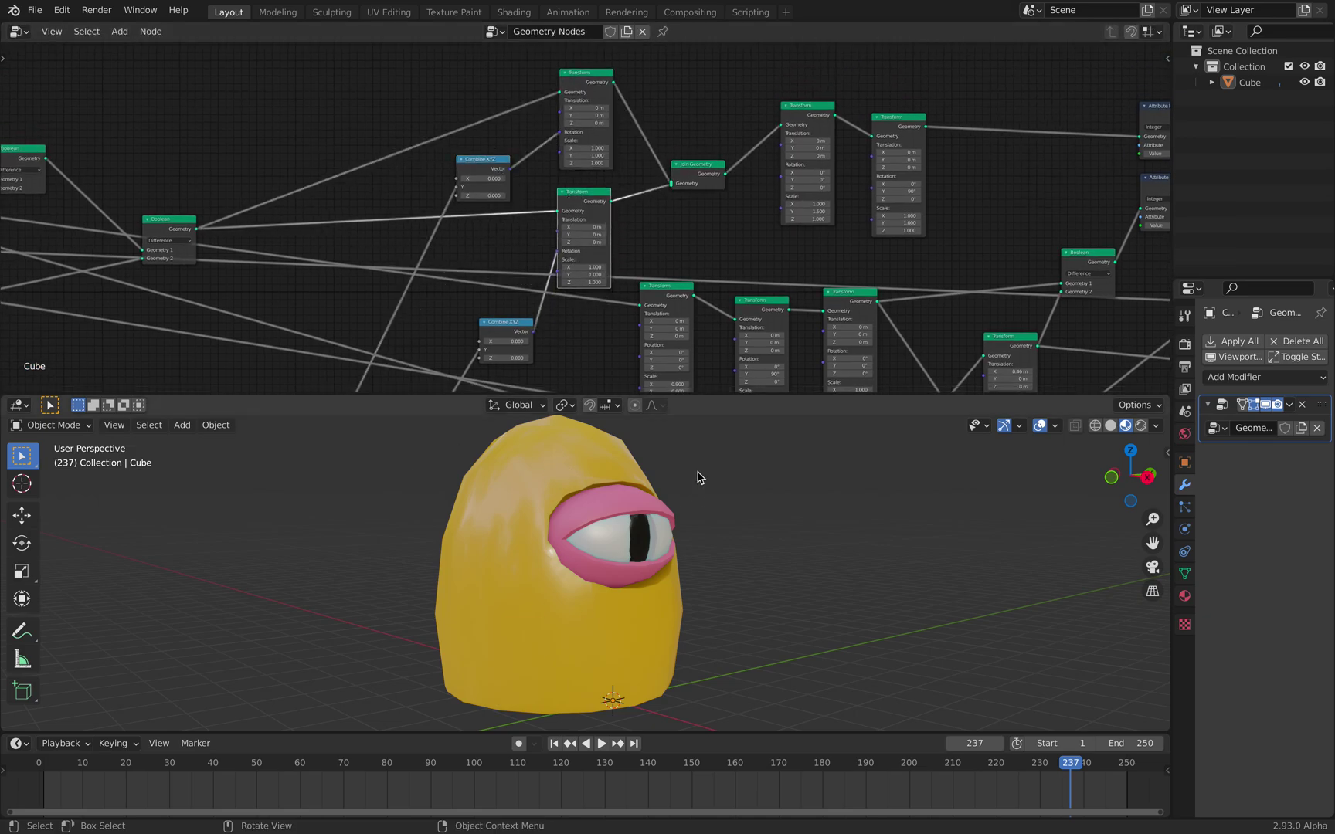
Step: Enclose the Join Geometry node in a new frame and label it EYEBALLL
scroll(676, 126, "up", 2)
scroll(695, 171, "up", 2)
left_click_drag(669, 193, 662, 179)
scroll(657, 179, "up", 2)
left_click(151, 32)
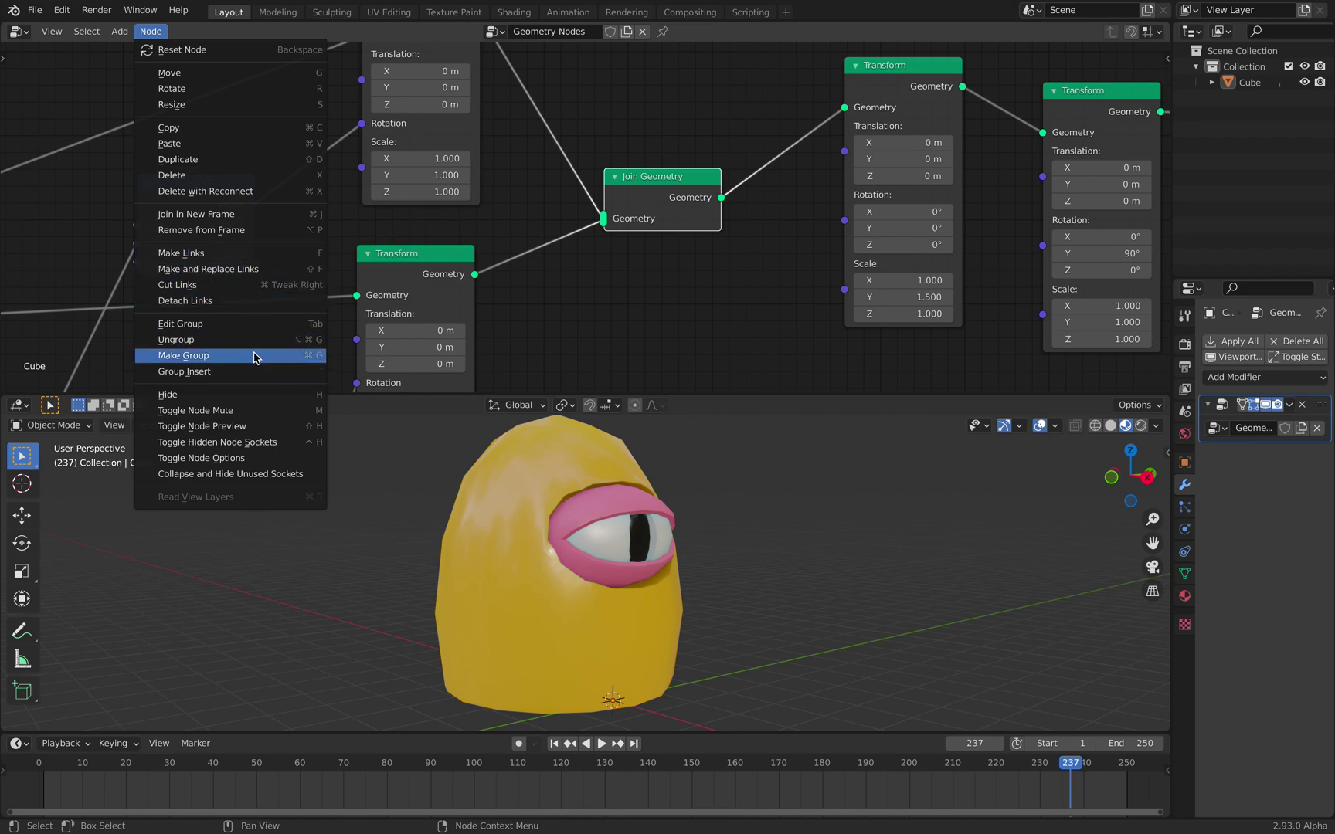
left_click(246, 221)
middle_click_drag(647, 172, 532, 233)
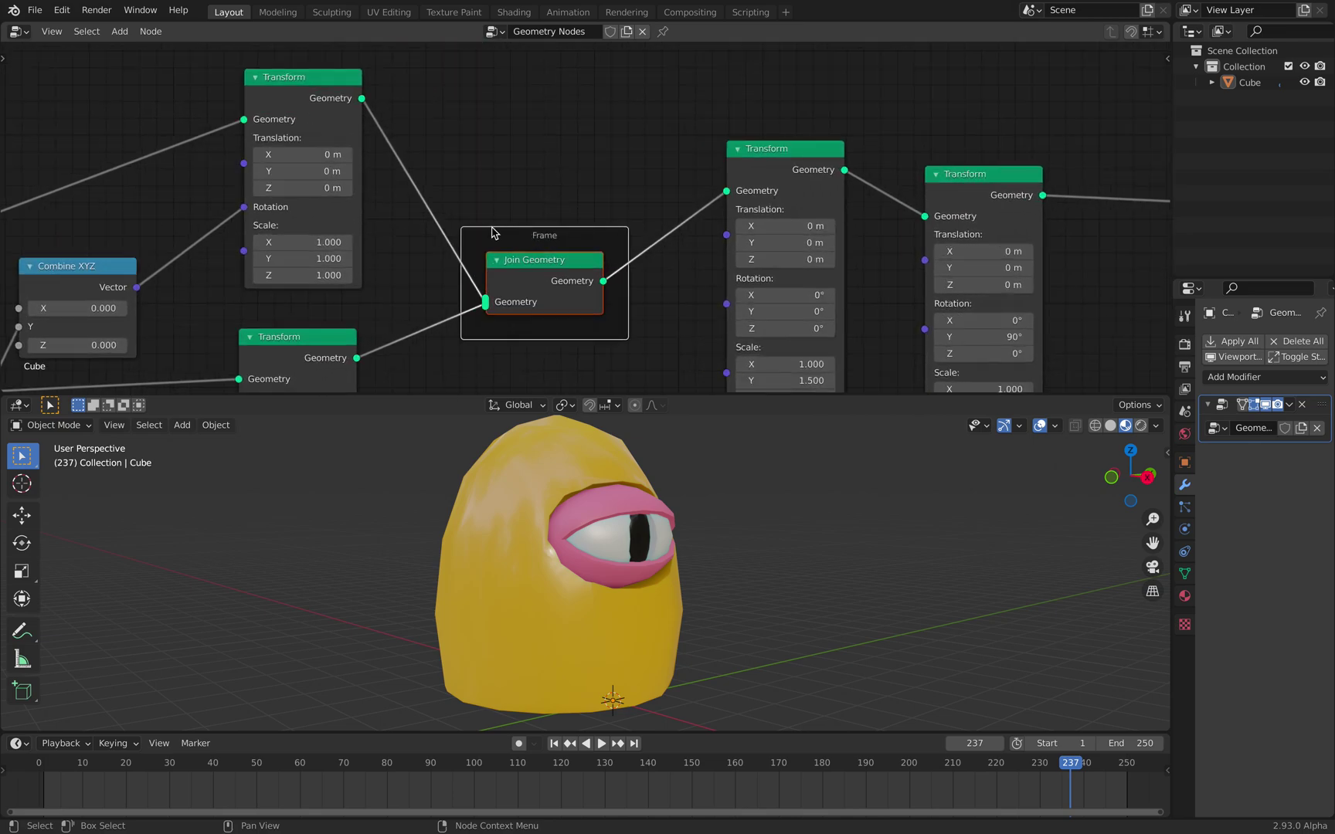
left_click(1165, 61)
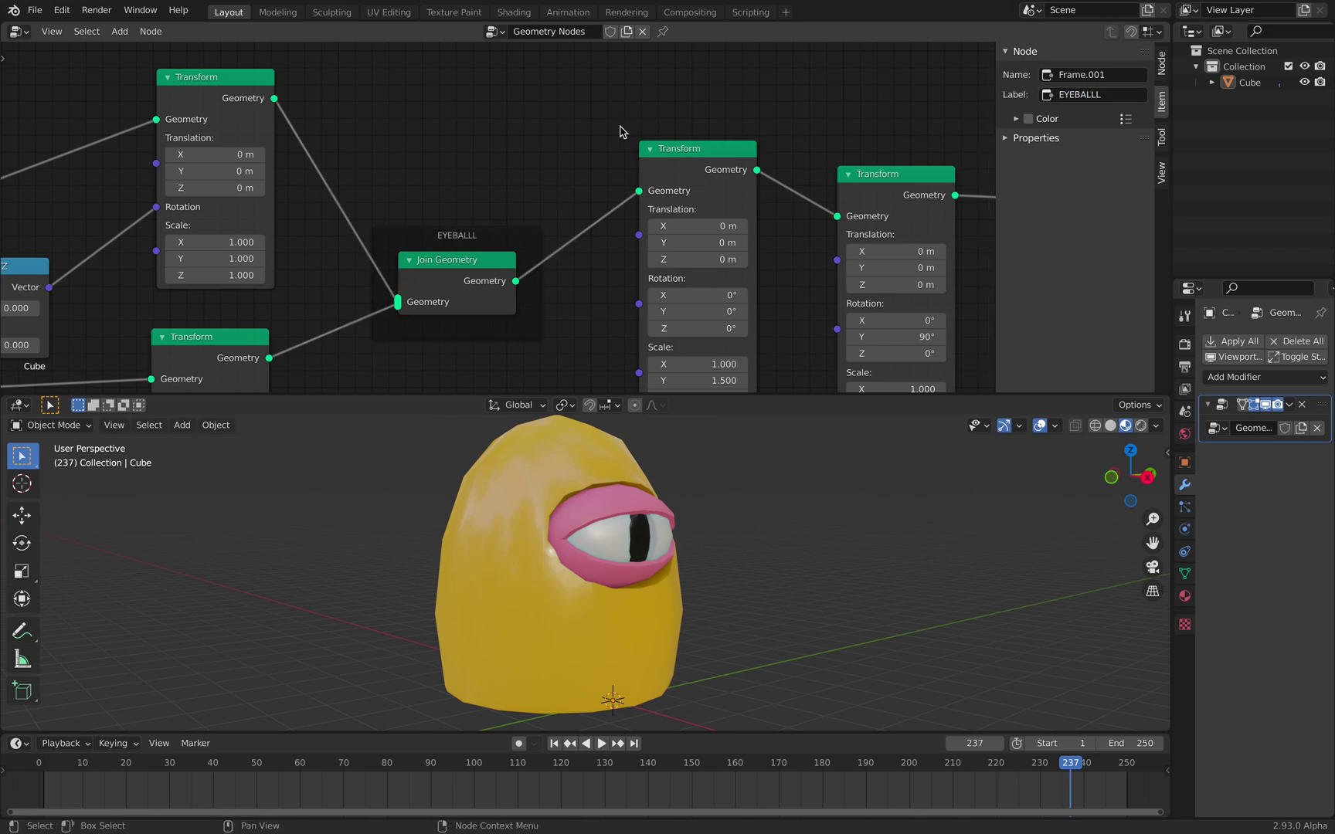
Step: Play and stop the blink animation to watch the eyelids open around the eyeball
scroll(495, 224, "down", 7)
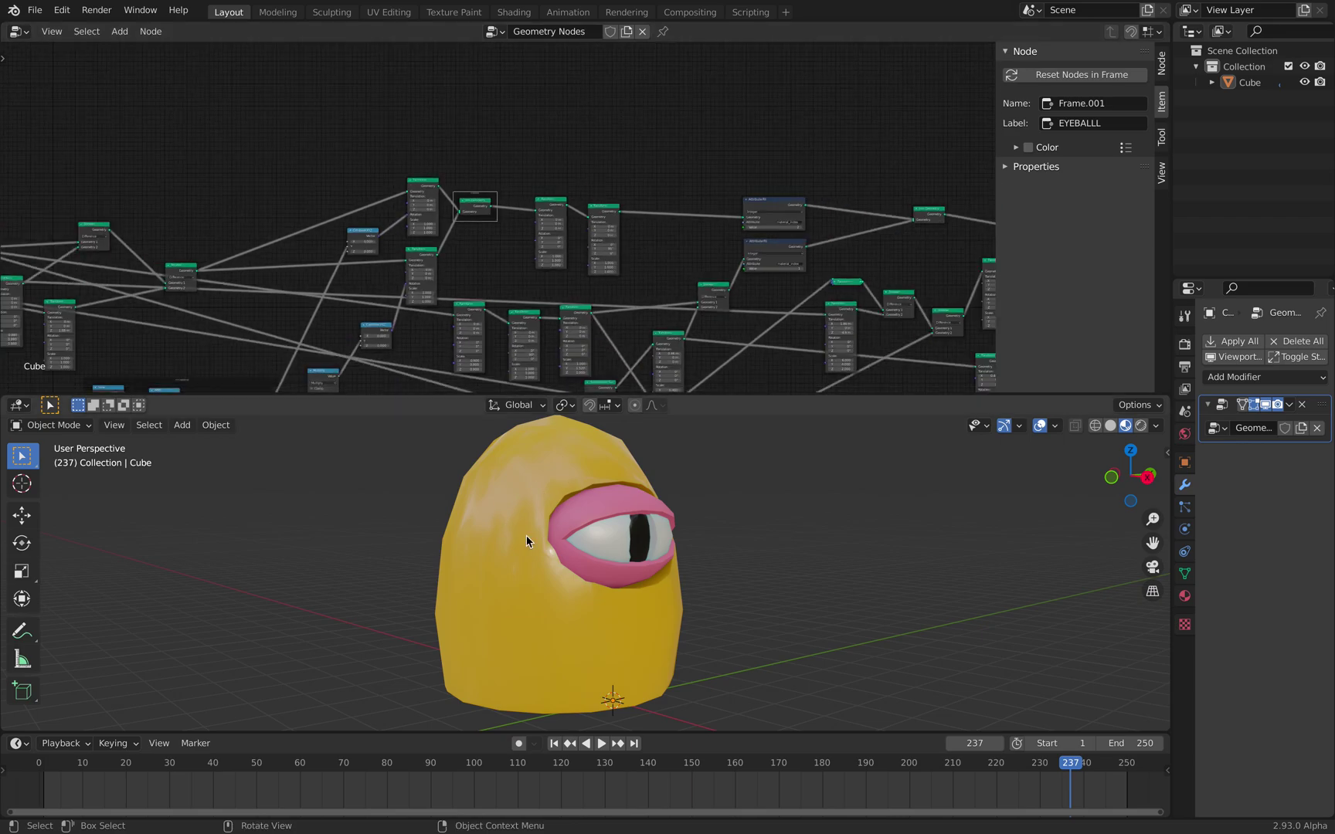
scroll(551, 233, "up", 4)
middle_click_drag(583, 533, 606, 525)
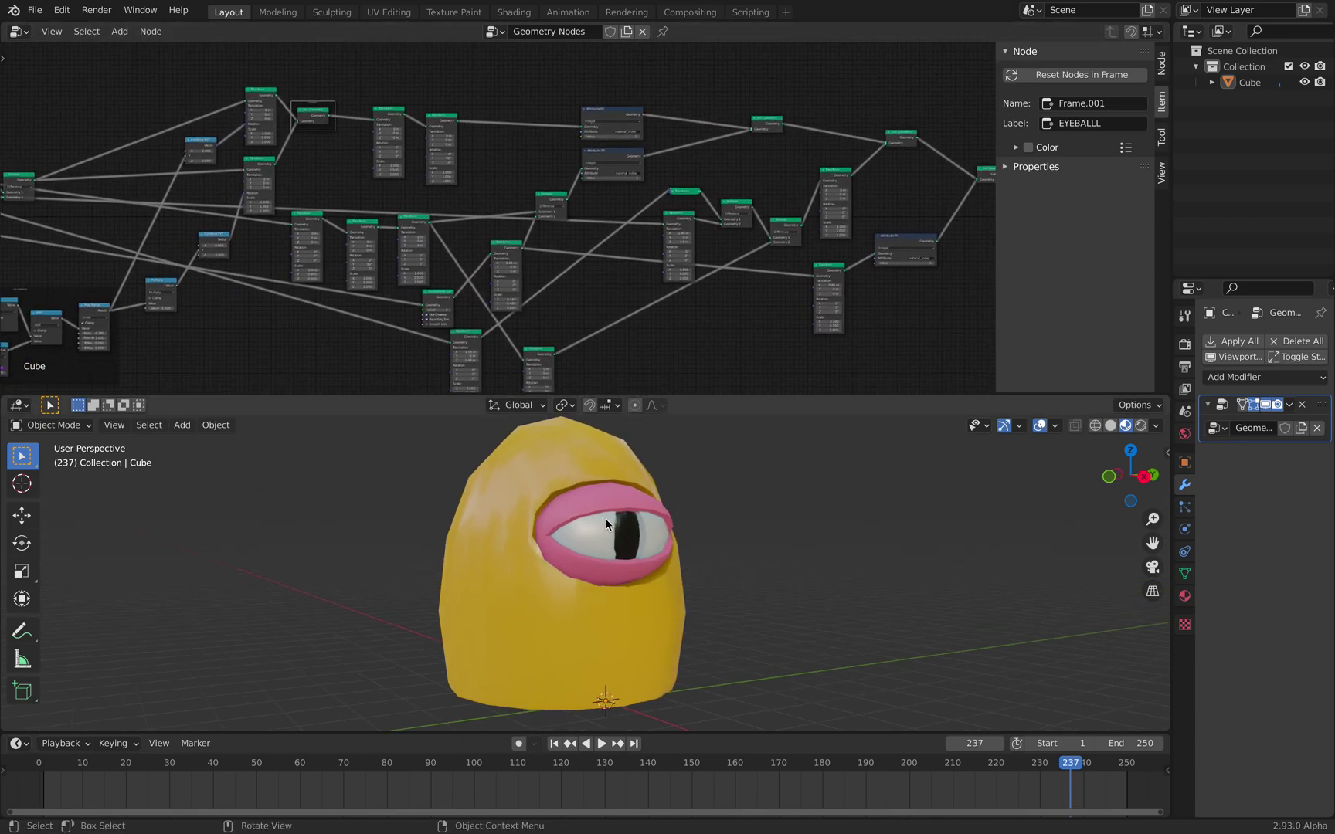
key("space")
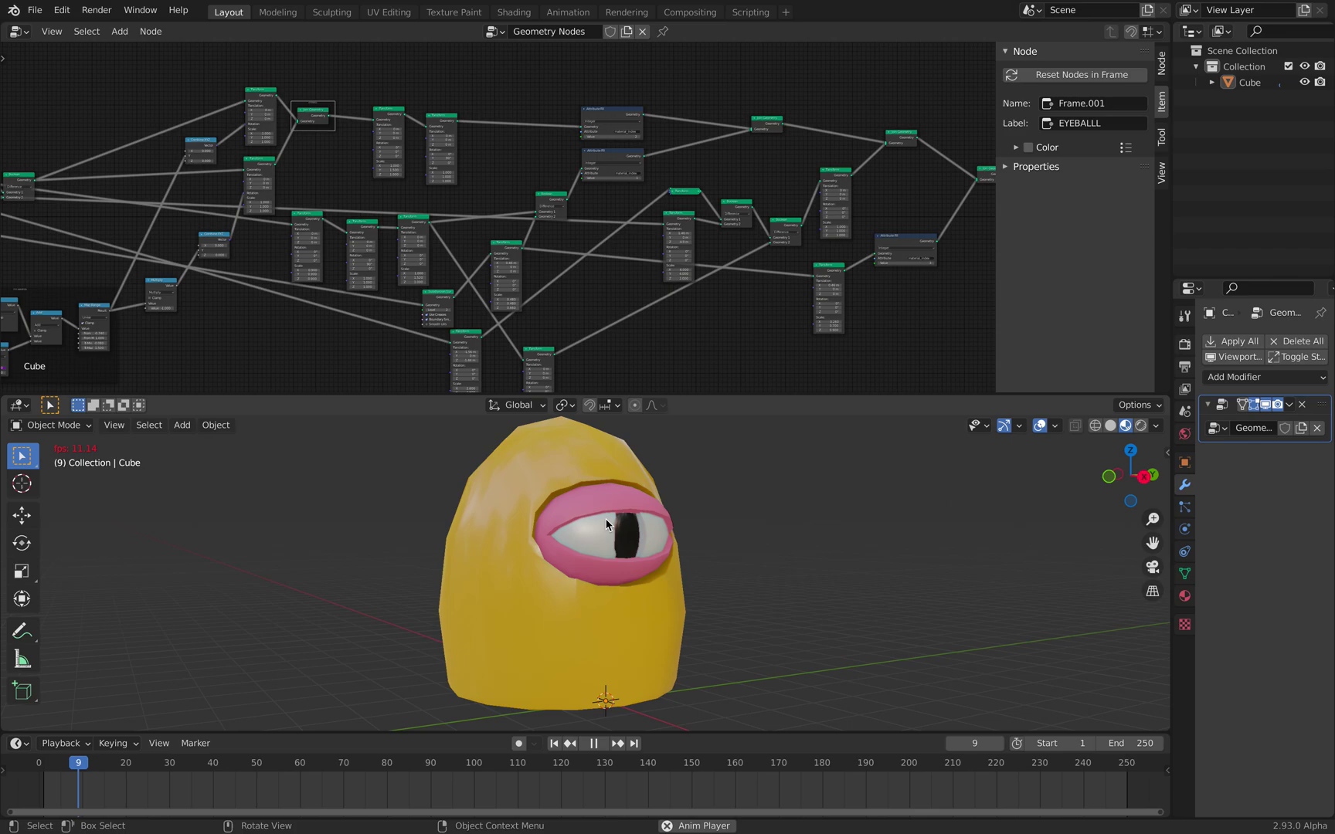
key("space")
Step: Rearrange the nodes at the start of the tree, including Subdivision Surface and Group Input
middle_click_drag(234, 259, 945, 248)
scroll(442, 202, "up", 4)
middle_click_drag(442, 194, 591, 270)
scroll(581, 260, "up", 5)
scroll(503, 225, "up", 5)
left_click_drag(469, 241, 391, 246)
scroll(495, 231, "down", 4)
middle_click_drag(671, 245, 580, 238)
scroll(581, 235, "up", 4)
left_click_drag(705, 135, 555, 115)
left_click_drag(237, 234, 183, 284)
middle_click_drag(141, 281, 505, 266)
scroll(506, 266, "up", 2)
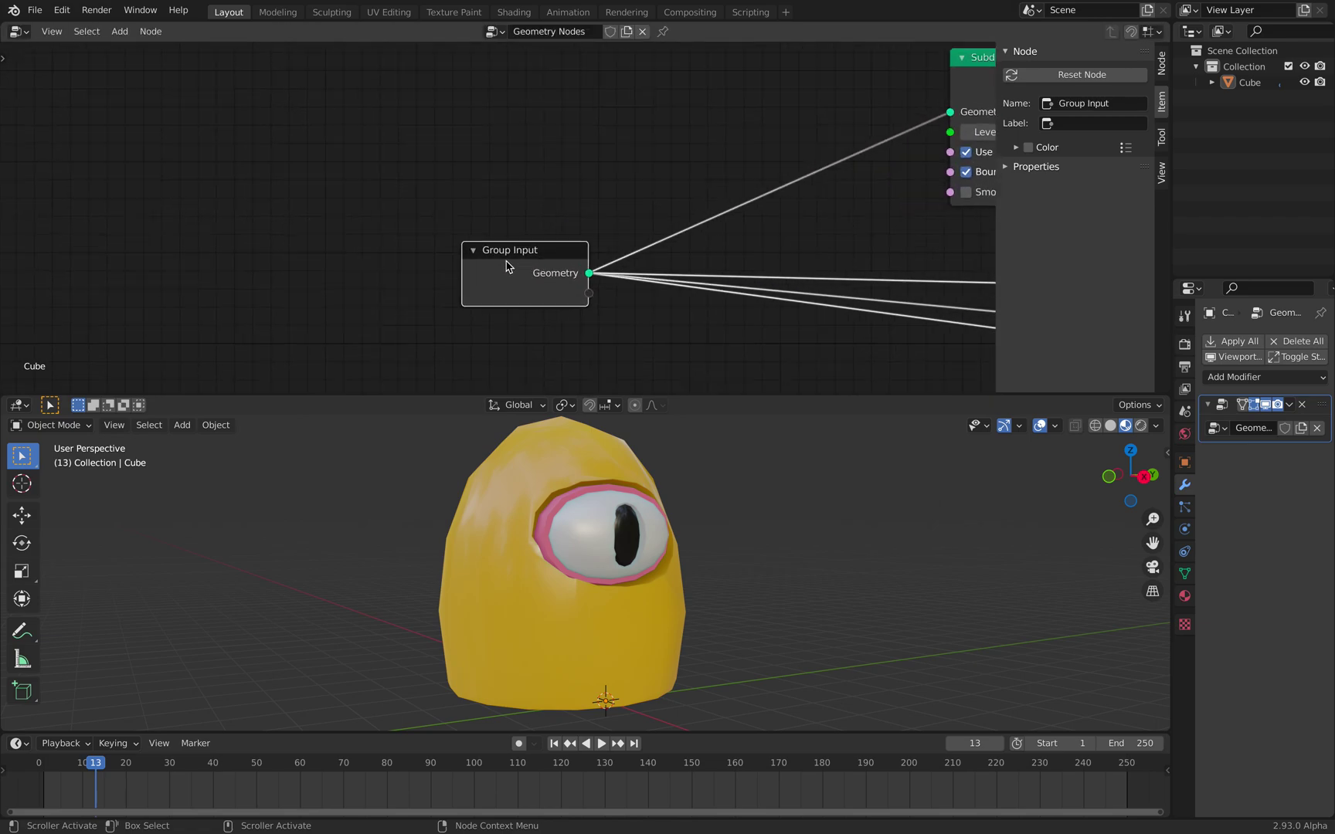
Step: Bring the Group Input and Subdivision Surface nodes closer together
scroll(507, 266, "up", 2)
scroll(732, 241, "down", 4)
middle_click_drag(679, 267, 297, 269)
scroll(463, 232, "down", 3)
left_click_drag(200, 273, 212, 264)
left_click_drag(633, 102, 527, 129)
Step: Try levels 1, 2 and 3 on the Subdivision Surface node while viewing the character from the front
left_click(485, 156)
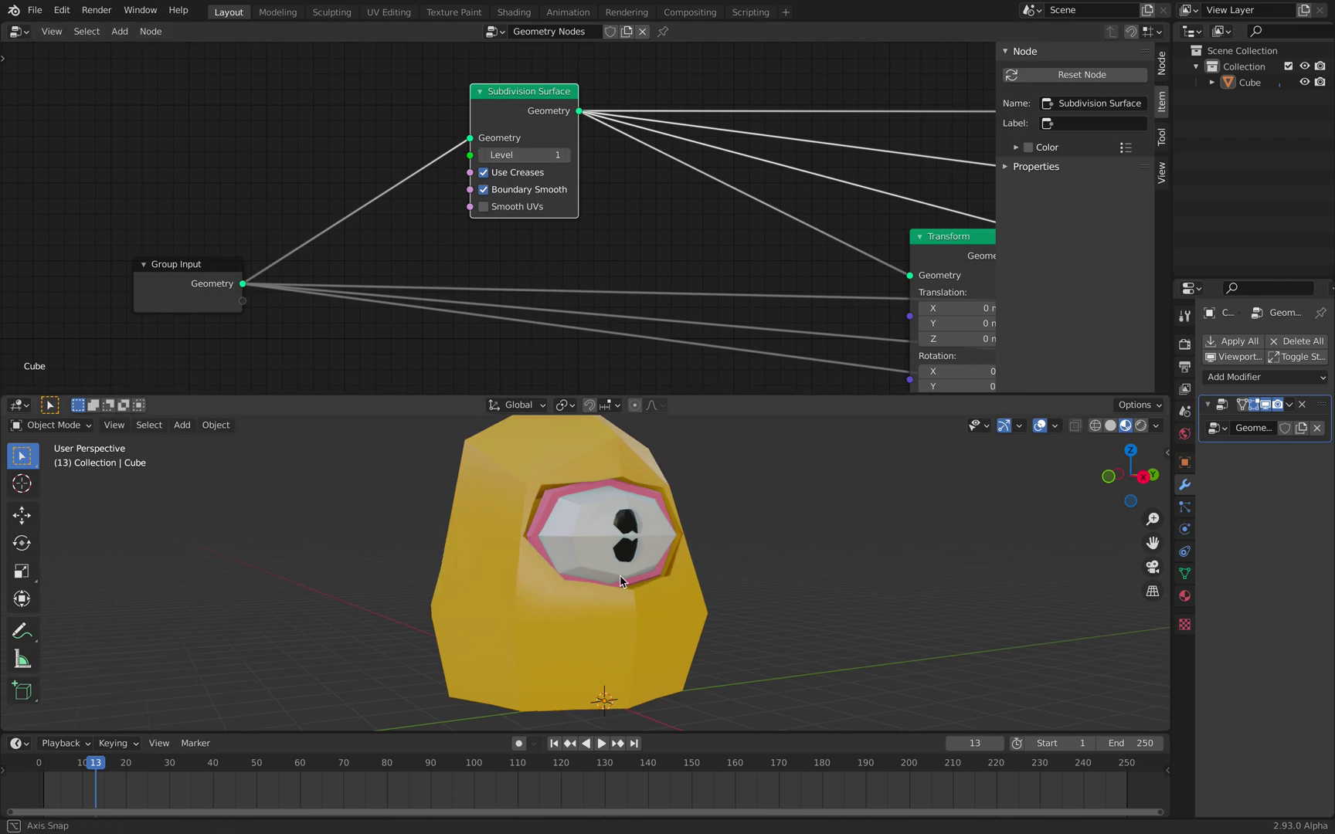
left_click(566, 155)
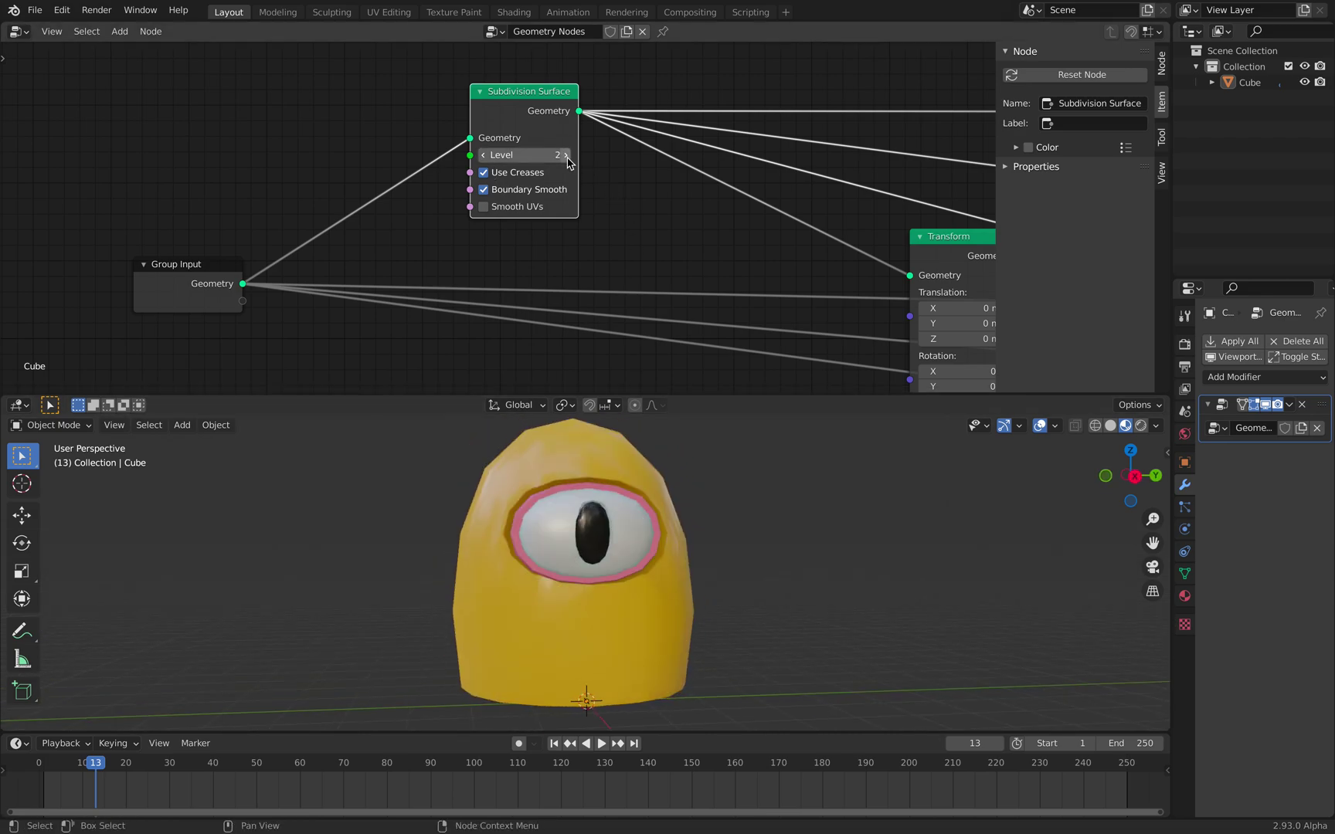
left_click(567, 157)
mouse_move(607, 476)
middle_mouse_down()
mouse_move(639, 480)
mouse_move(581, 475)
middle_mouse_up()
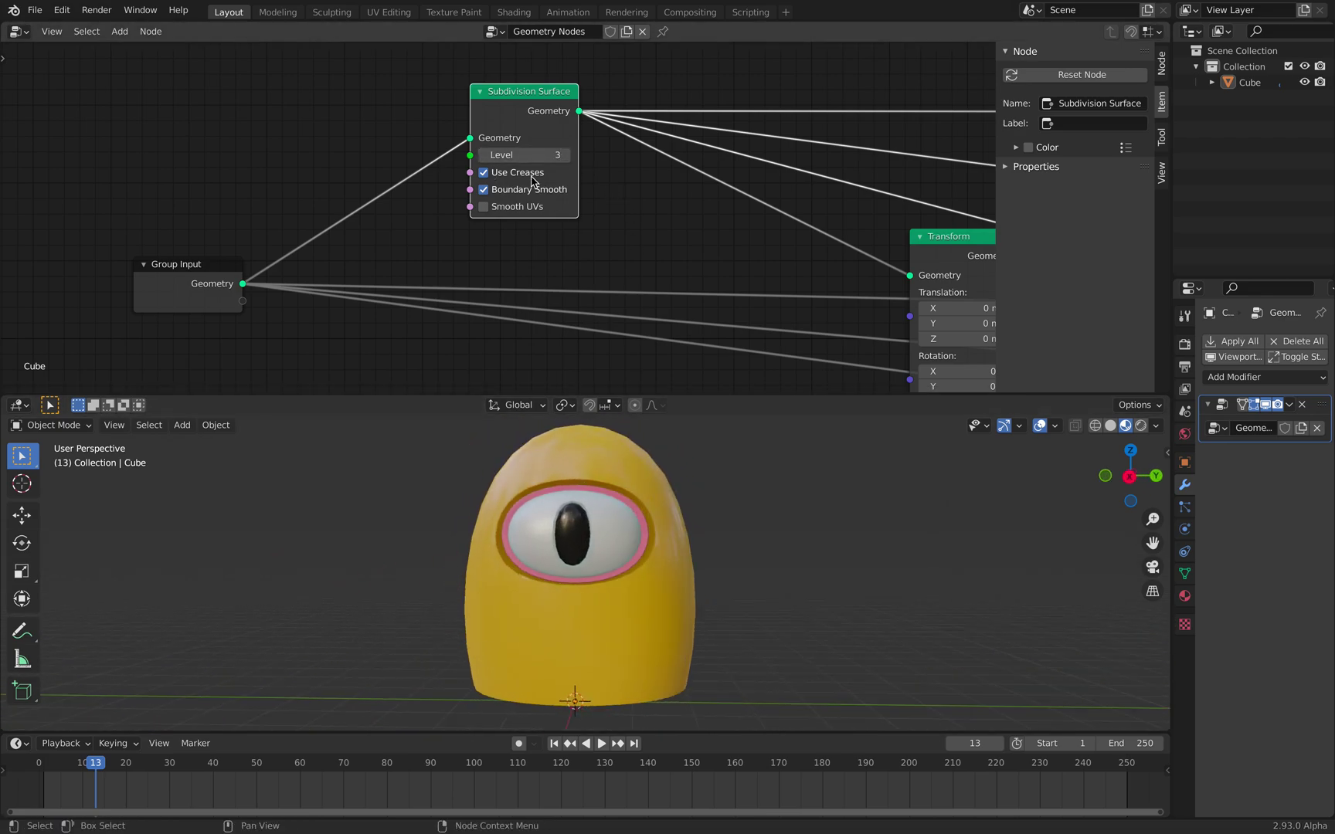
left_click(486, 155)
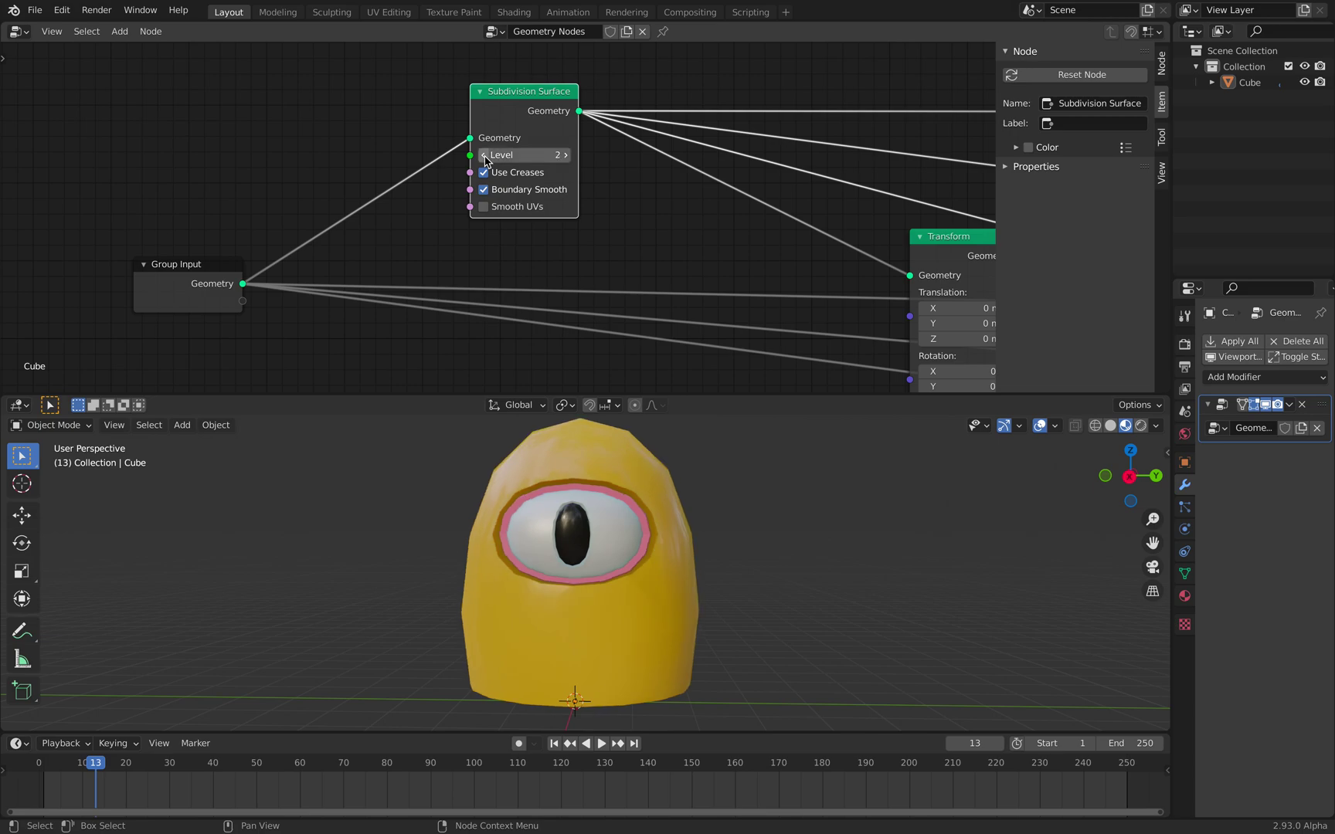
left_click(566, 155)
Step: Play and stop the animation to check playback with the Subdivision Surface level at 3
left_click(480, 766)
key("space")
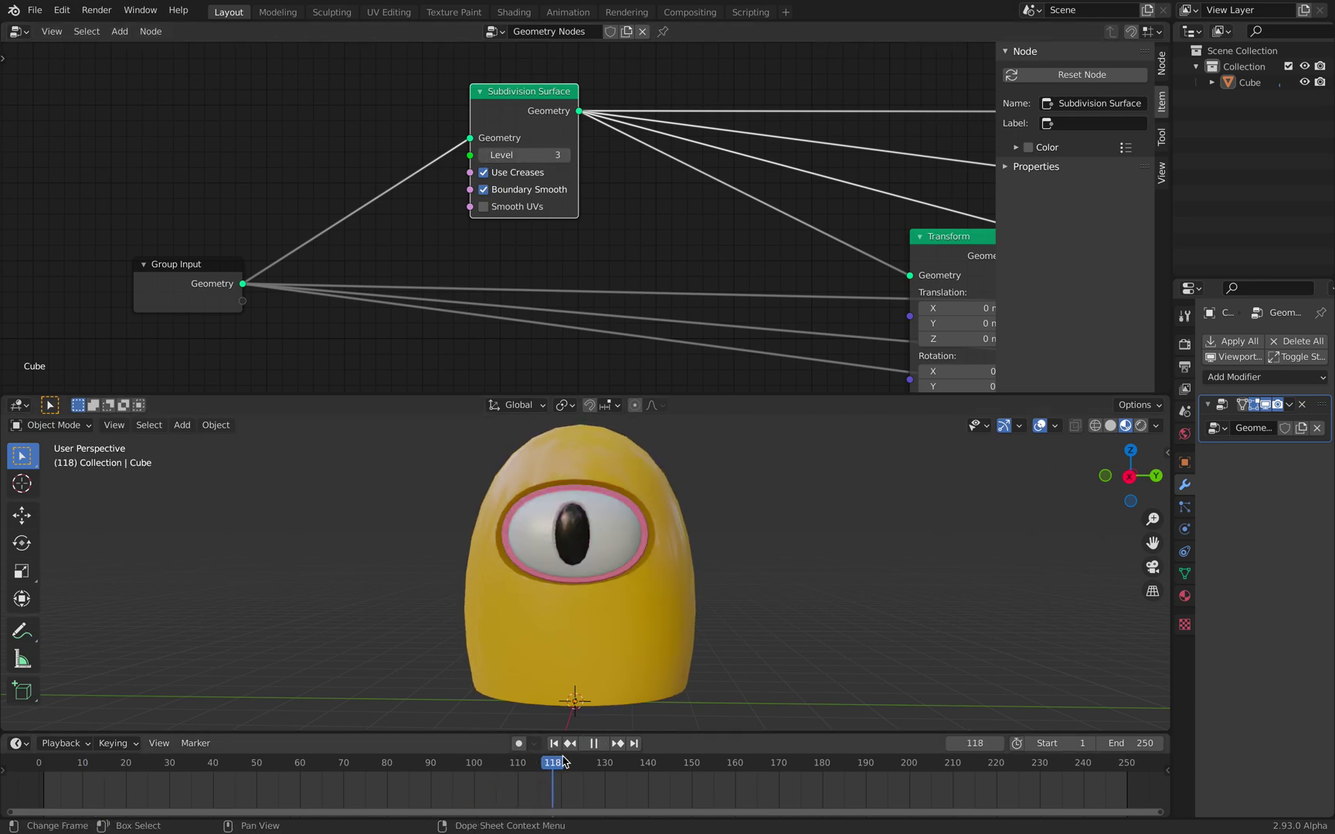
key("space")
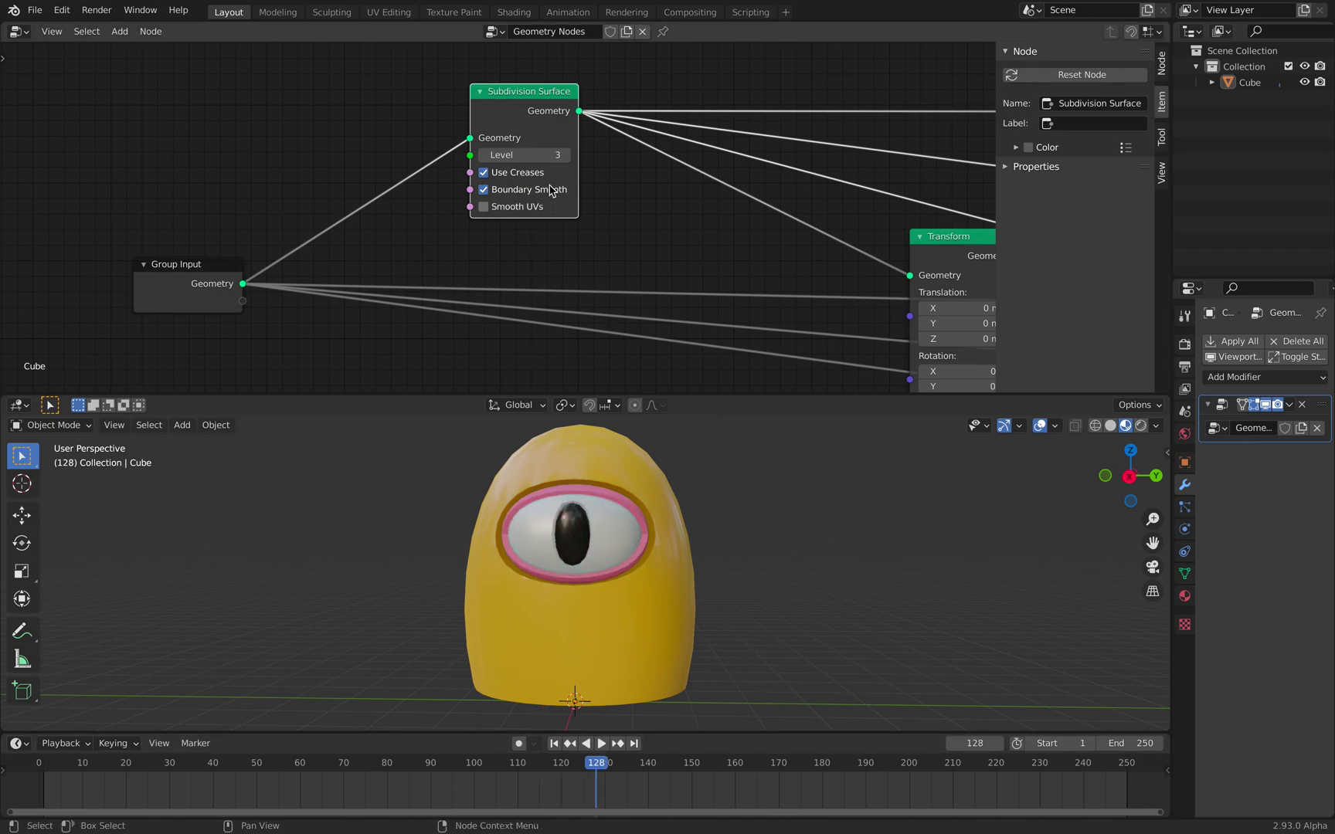
Step: Lower the Subdivision Surface level to 1 for comparison and set it to 2
left_click(485, 155)
left_click(484, 155)
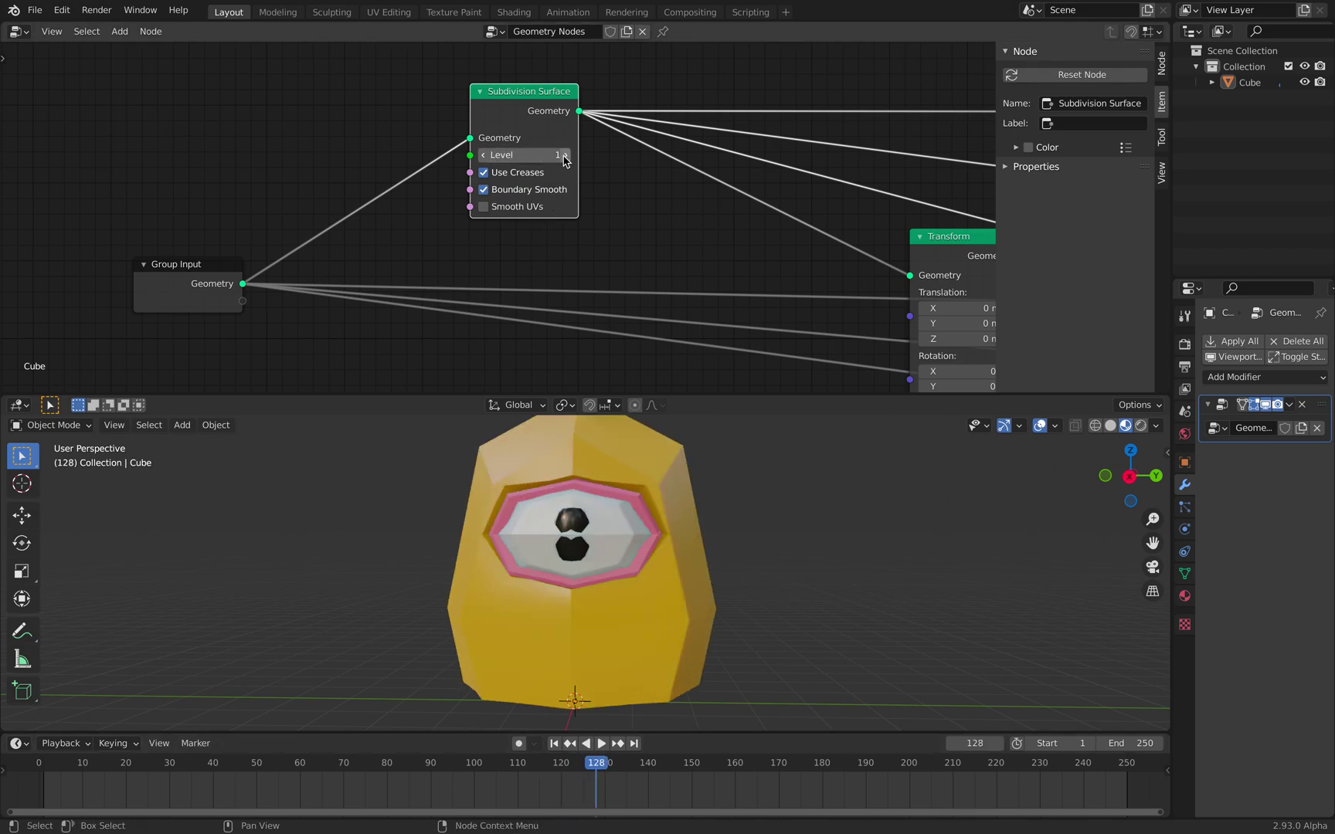
left_click(560, 155)
middle_click_drag(643, 539, 663, 540)
Step: Annotate the node tree with a hand-drawn cube near Group Input and a circle above the Subdivision Surface node
scroll(820, 273, "down", 4)
middle_click_drag(819, 273, 326, 169)
middle_click_drag(421, 162, 415, 231)
middle_click_drag(274, 210, 508, 226)
left_click_drag(320, 156, 285, 133)
middle_click_drag(382, 129, 465, 224)
middle_click_drag(425, 160, 460, 155)
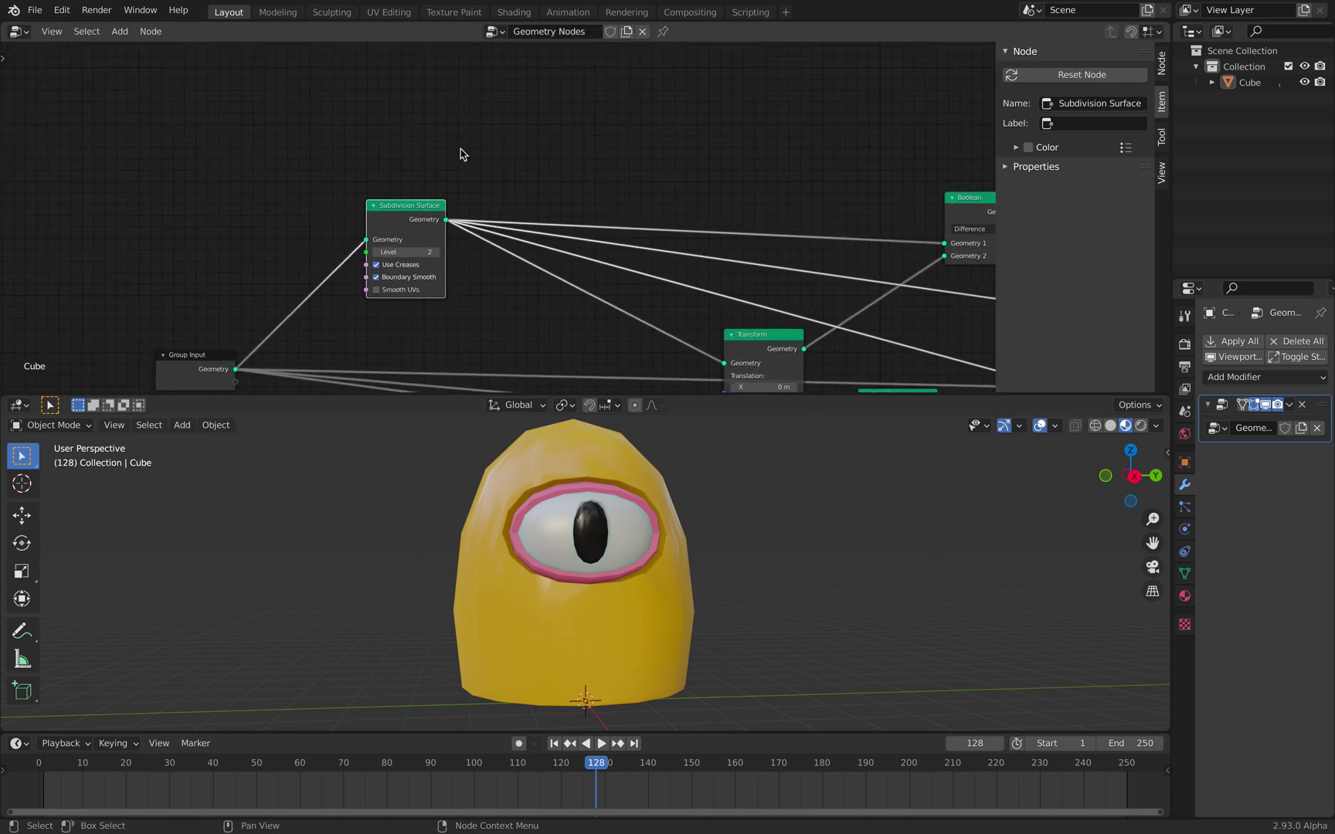
middle_click_drag(147, 243, 266, 193)
mouse_move(217, 272)
left_mouse_down()
mouse_move(289, 224)
mouse_move(219, 219)
mouse_move(306, 188)
mouse_move(321, 247)
left_mouse_up()
middle_click_drag(449, 142, 388, 246)
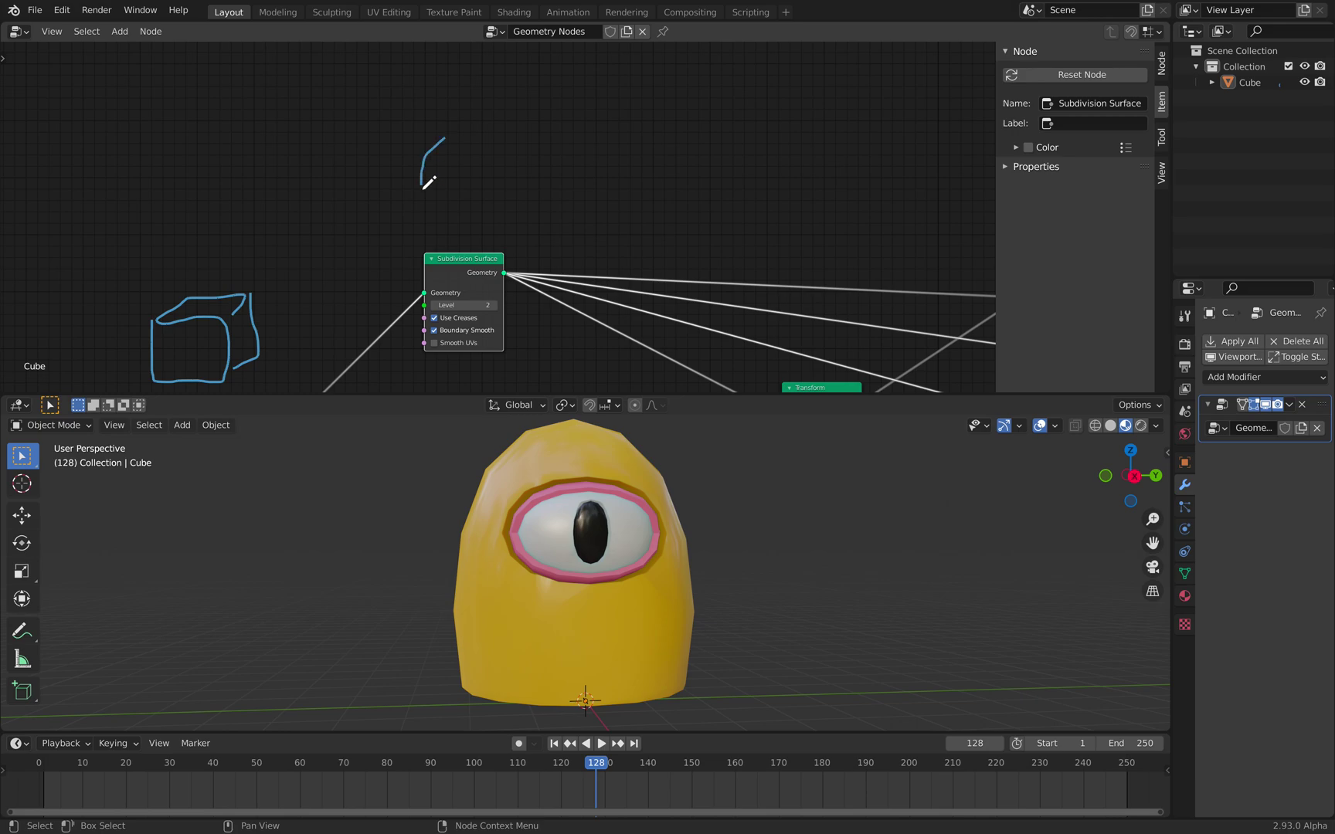
left_click_drag(484, 140, 436, 135)
Step: Reposition the first Boolean node and the Transform node that feeds its second input
mouse_move(614, 288)
middle_mouse_down()
mouse_move(289, 201)
mouse_move(265, 217)
middle_mouse_up()
left_click_drag(675, 184, 669, 161)
middle_click_drag(533, 281, 533, 206)
scroll(533, 205, "up", 1)
left_click_drag(460, 255, 419, 232)
mouse_move(310, 257)
middle_mouse_down()
mouse_move(350, 177)
mouse_move(300, 259)
middle_mouse_up()
left_click_drag(448, 215, 411, 213)
Step: Try a uniform scale of 0.660 on the Transform node feeding the first Boolean and set it to 0.900
middle_click_drag(411, 211, 449, 116)
scroll(468, 239, "up", 2)
scroll(467, 275, "up", 1)
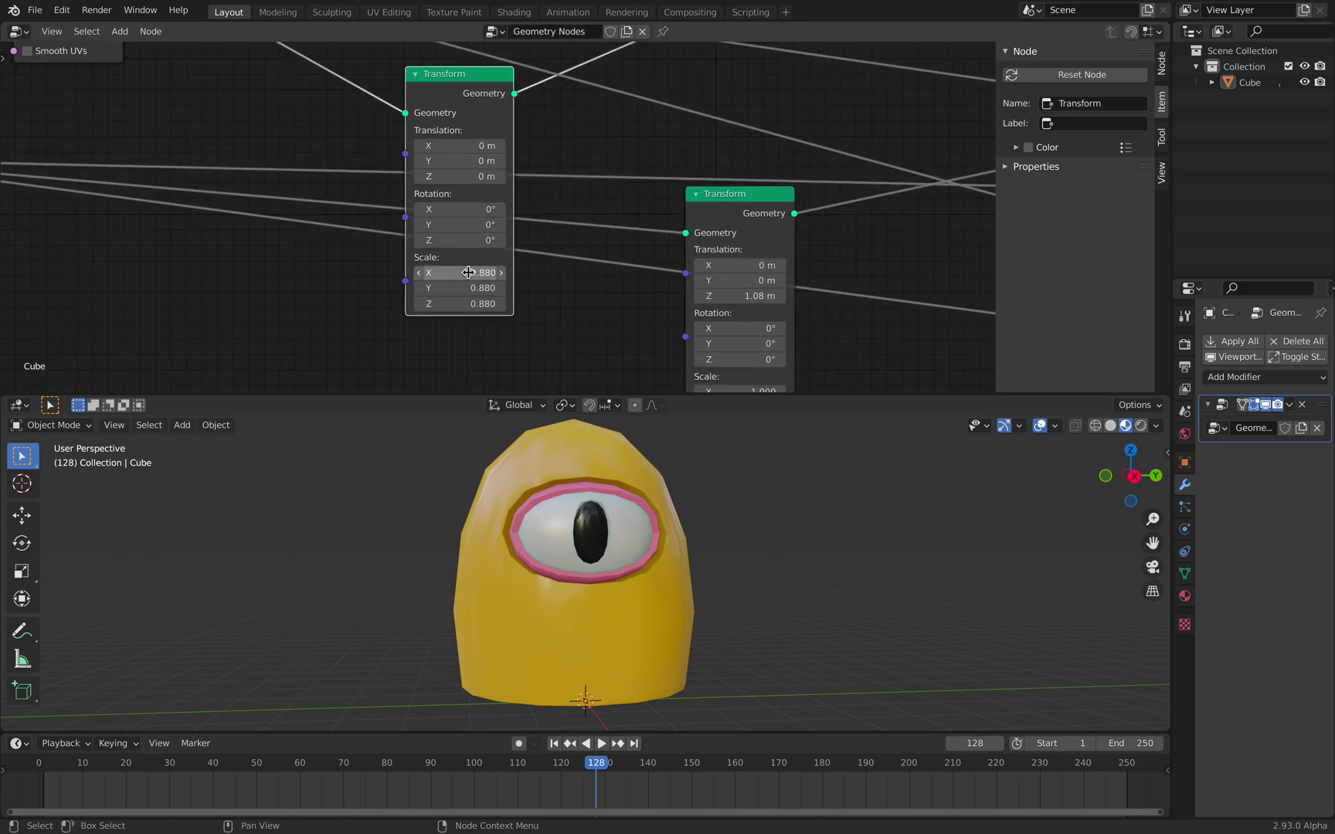
mouse_move(460, 272)
left_mouse_down()
mouse_move(478, 273)
mouse_move(462, 272)
left_mouse_up()
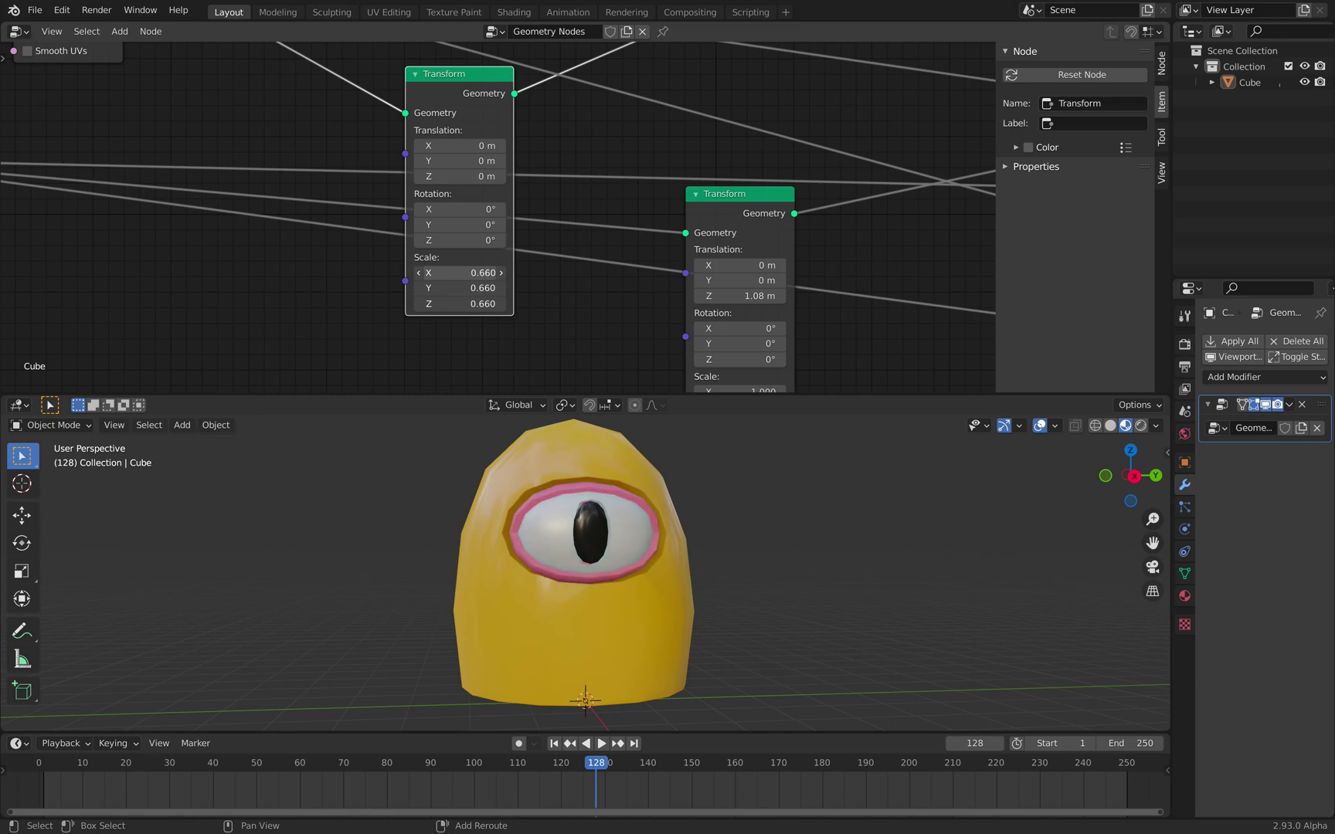
mouse_move(451, 273)
left_mouse_down()
mouse_move(478, 273)
mouse_move(463, 272)
left_mouse_up()
middle_click_drag(675, 485, 656, 486)
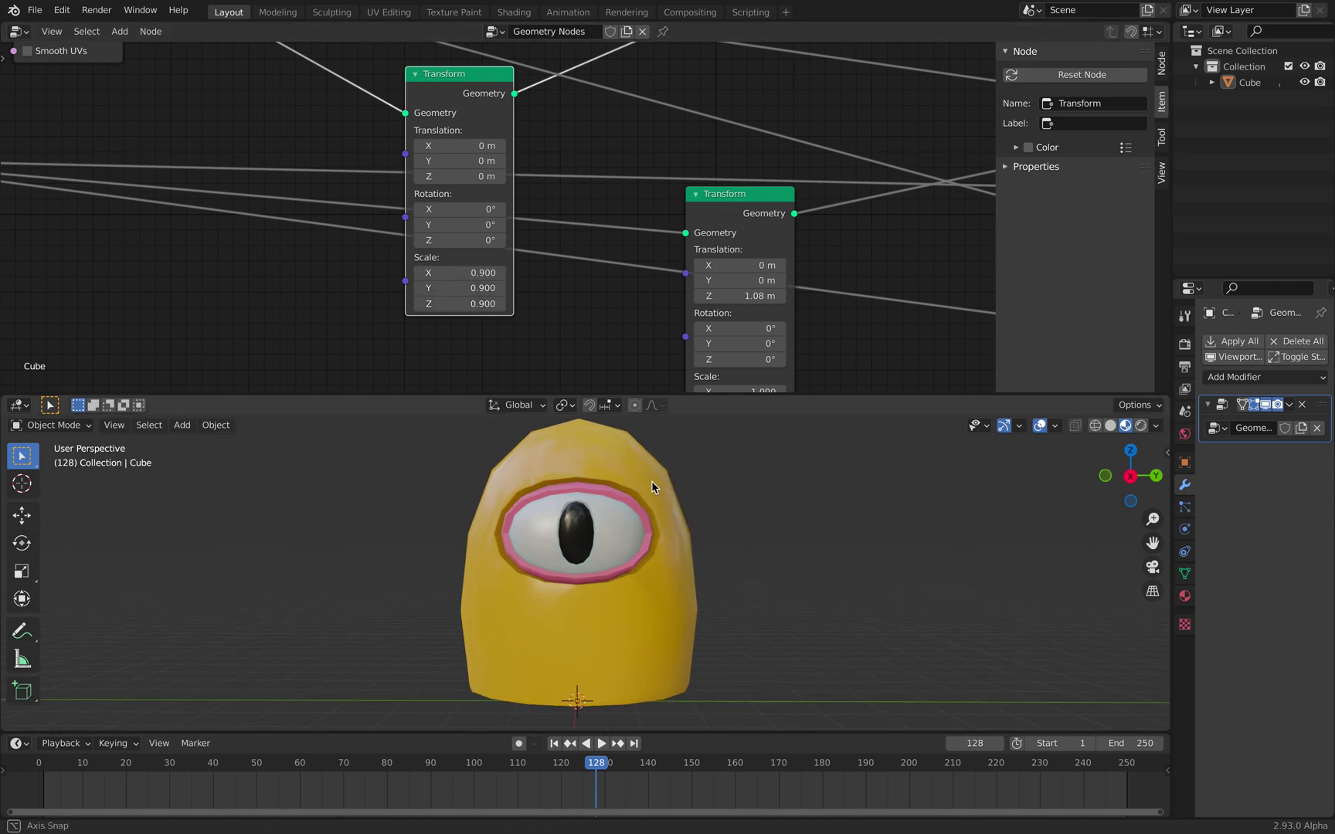
Step: Sketch two concentric circles above the first Boolean node to illustrate the hollow sphere
scroll(660, 286, "down", 5)
mouse_move(662, 192)
middle_mouse_down()
mouse_move(593, 295)
mouse_move(612, 394)
middle_mouse_up()
scroll(601, 273, "up", 3)
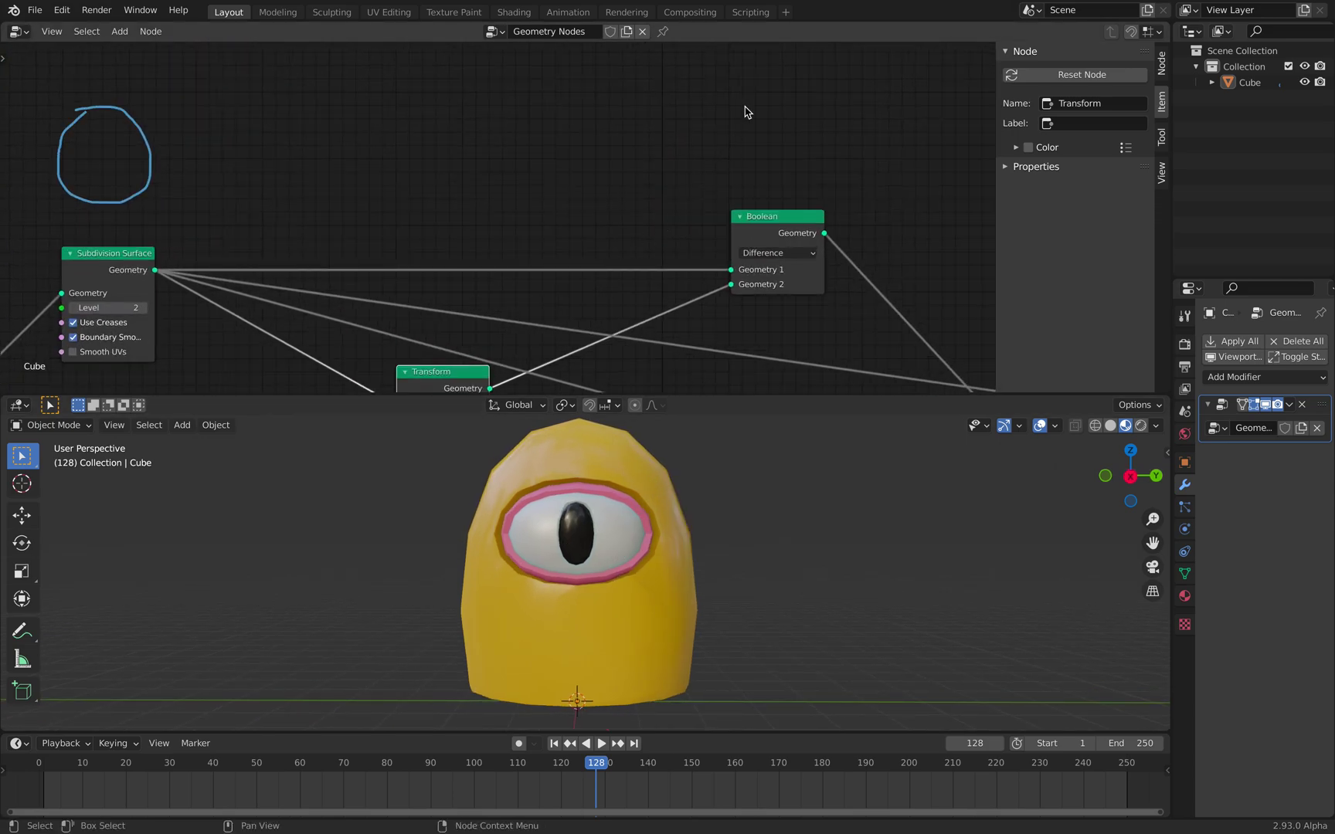
left_click_drag(741, 120, 737, 131)
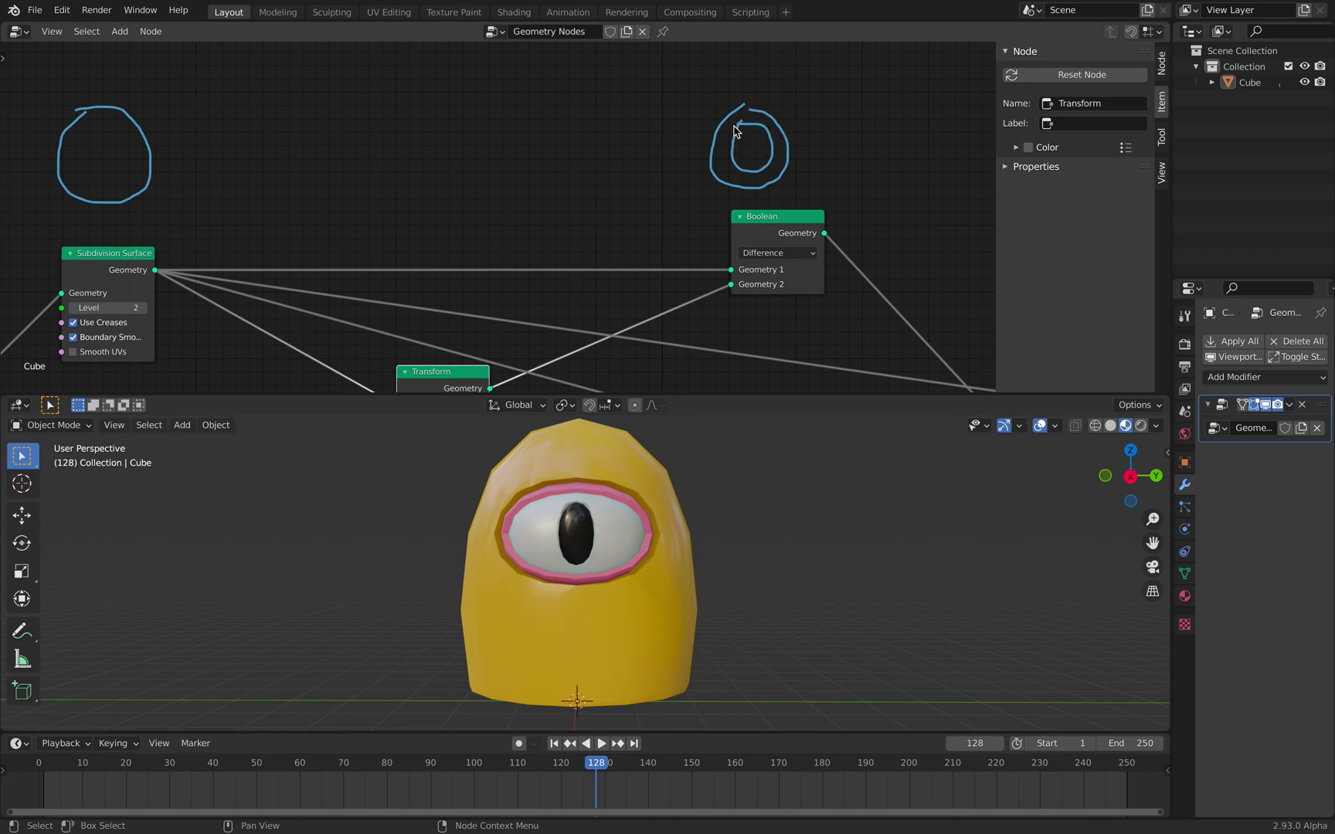
Step: Move the second Boolean node up so it sits nearly level with the first one
middle_click_drag(635, 255, 515, 177)
scroll(593, 210, "down", 2)
middle_click_drag(584, 202, 588, 141)
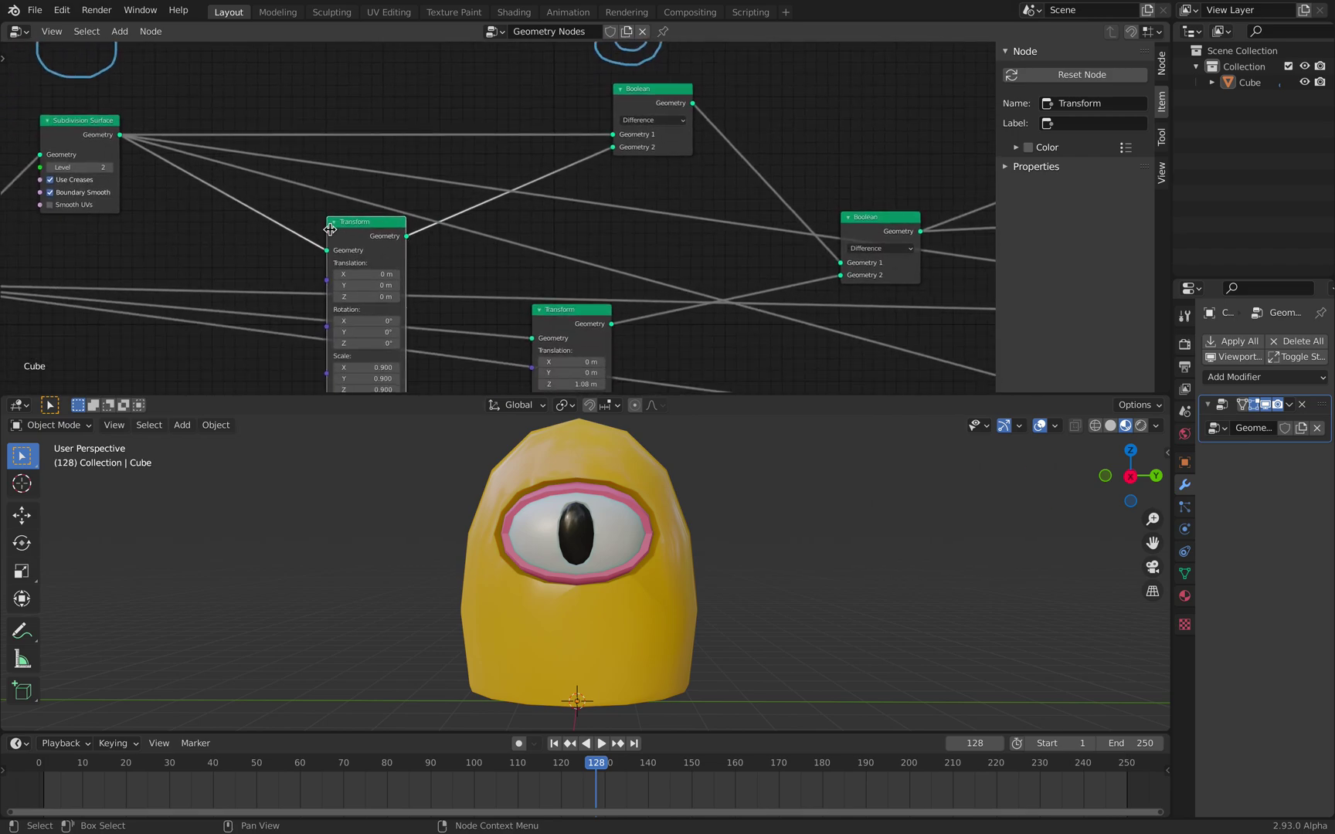
left_click(638, 97)
key("KP_Decimal")
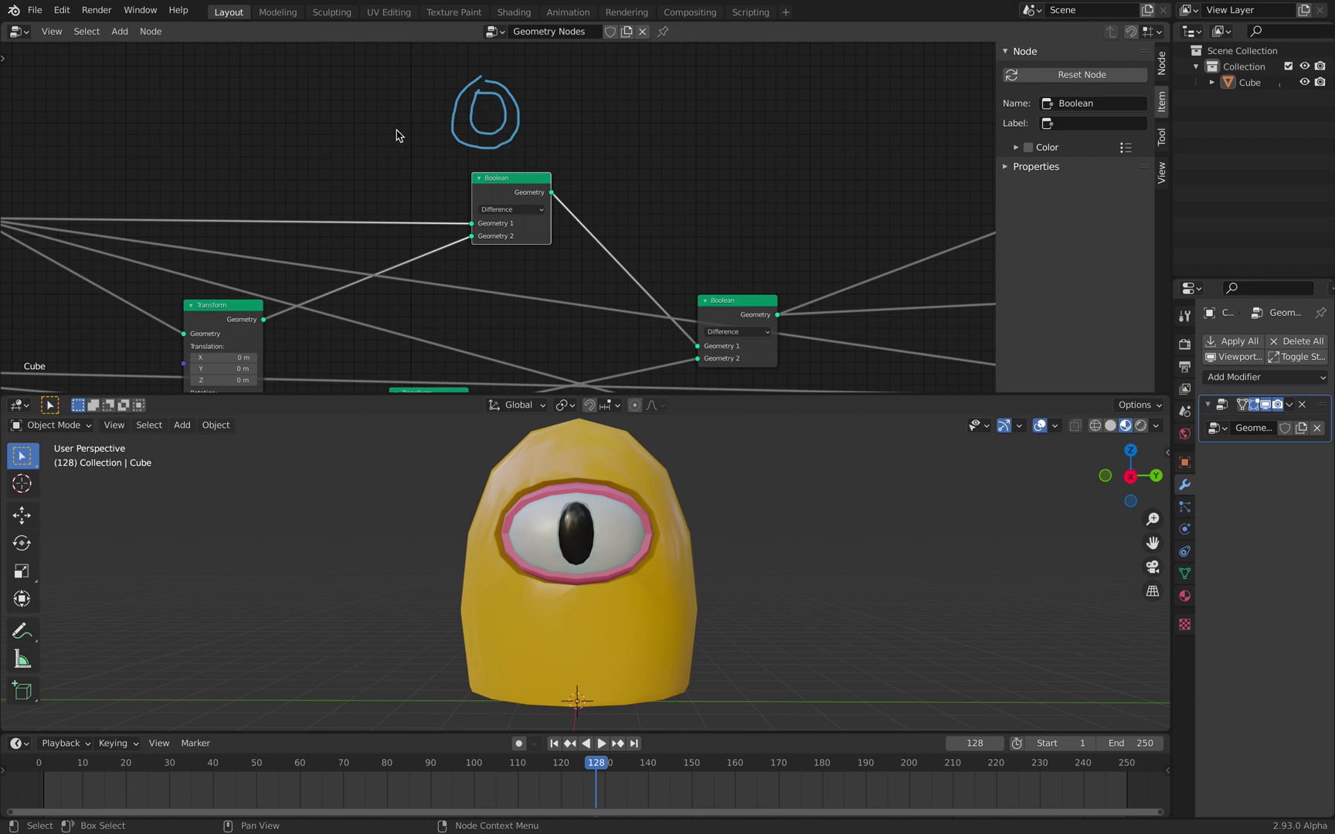
middle_click_drag(393, 133, 650, 153)
middle_click_drag(917, 248, 496, 148)
scroll(505, 178, "up", 3)
left_click_drag(556, 241, 571, 127)
scroll(572, 136, "down", 4)
middle_click_drag(583, 160, 657, 107)
Step: Finely adjust the Z translation of the Transform node feeding the second Boolean and check the eye
middle_click_drag(445, 257, 551, 205)
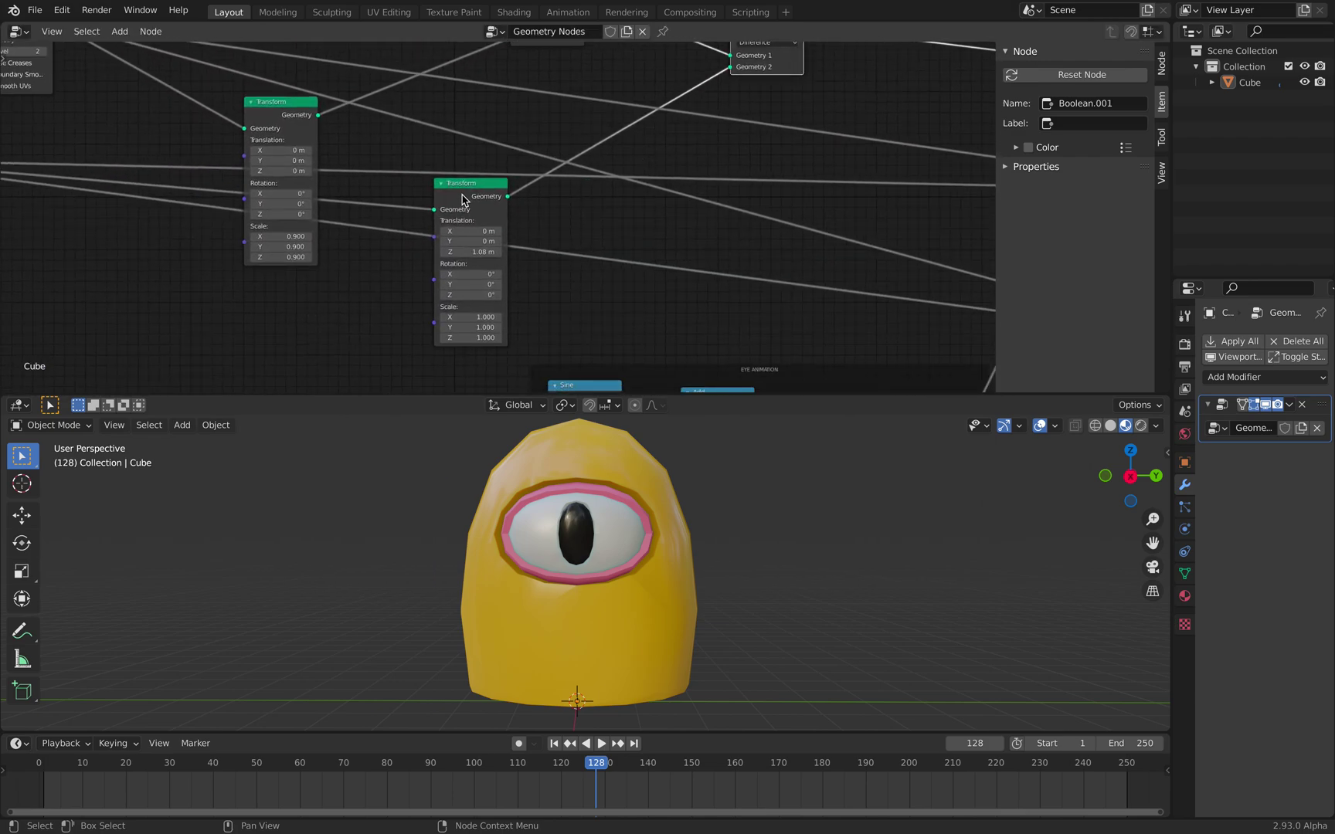
scroll(463, 200, "up", 1)
mouse_move(466, 256)
left_mouse_down("shift")
mouse_move(487, 256)
mouse_move(456, 255)
mouse_move(466, 256)
left_mouse_up("shift")
mouse_move(711, 535)
middle_mouse_down()
mouse_move(723, 536)
mouse_move(699, 536)
middle_mouse_up()
Step: Sketch a hollow half-dome above the second Boolean node to illustrate the halved shell
mouse_move(689, 323)
middle_mouse_down()
mouse_move(641, 153)
mouse_move(545, 291)
middle_mouse_up()
scroll(611, 254, "up", 1)
mouse_move(616, 211)
left_mouse_down()
mouse_move(706, 231)
mouse_move(704, 252)
left_mouse_up()
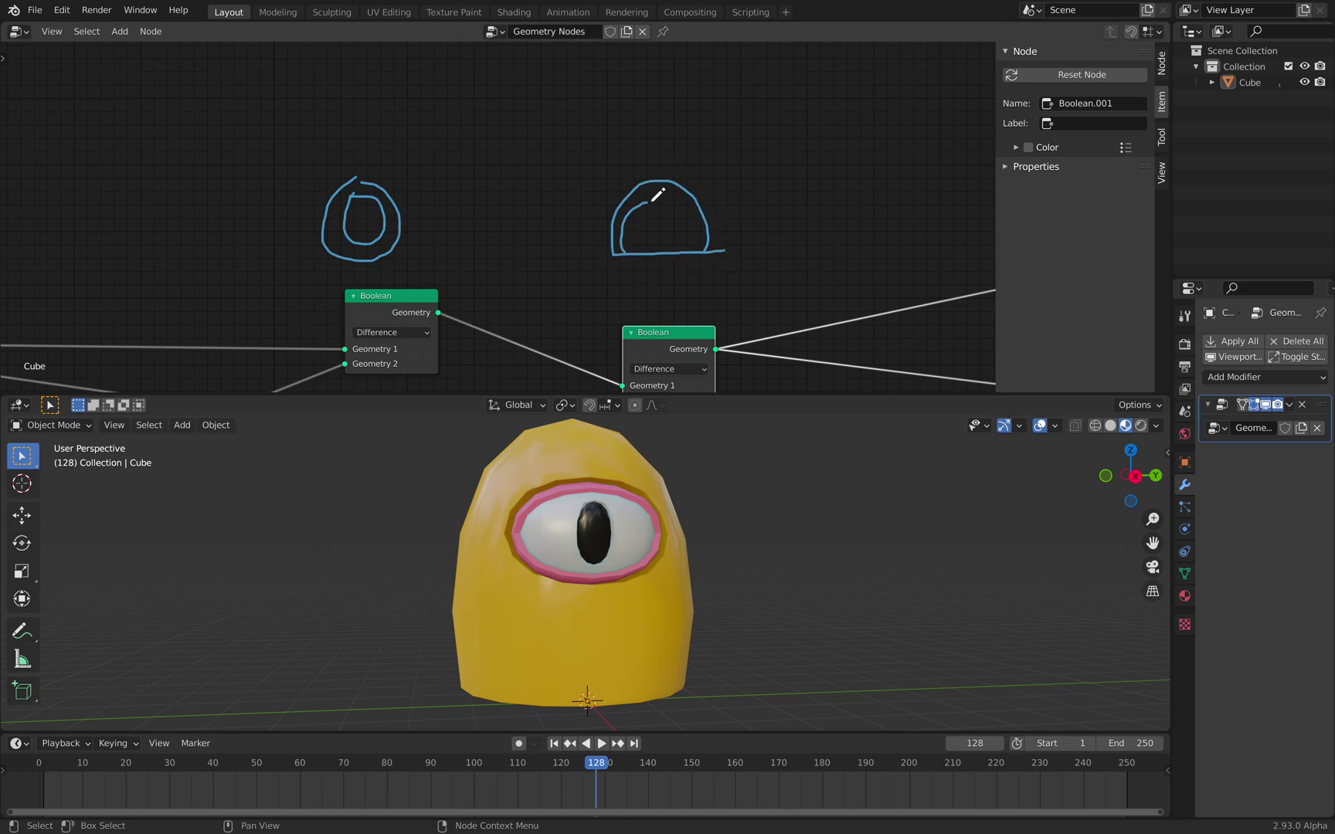
Step: Sketch another hollow half-dome up and to the right of the second Boolean node, with a curved double-headed rotation arrow
middle_click_drag(731, 187, 539, 215)
mouse_move(629, 127)
left_mouse_down()
mouse_move(567, 195)
mouse_move(648, 194)
mouse_move(630, 125)
left_mouse_up()
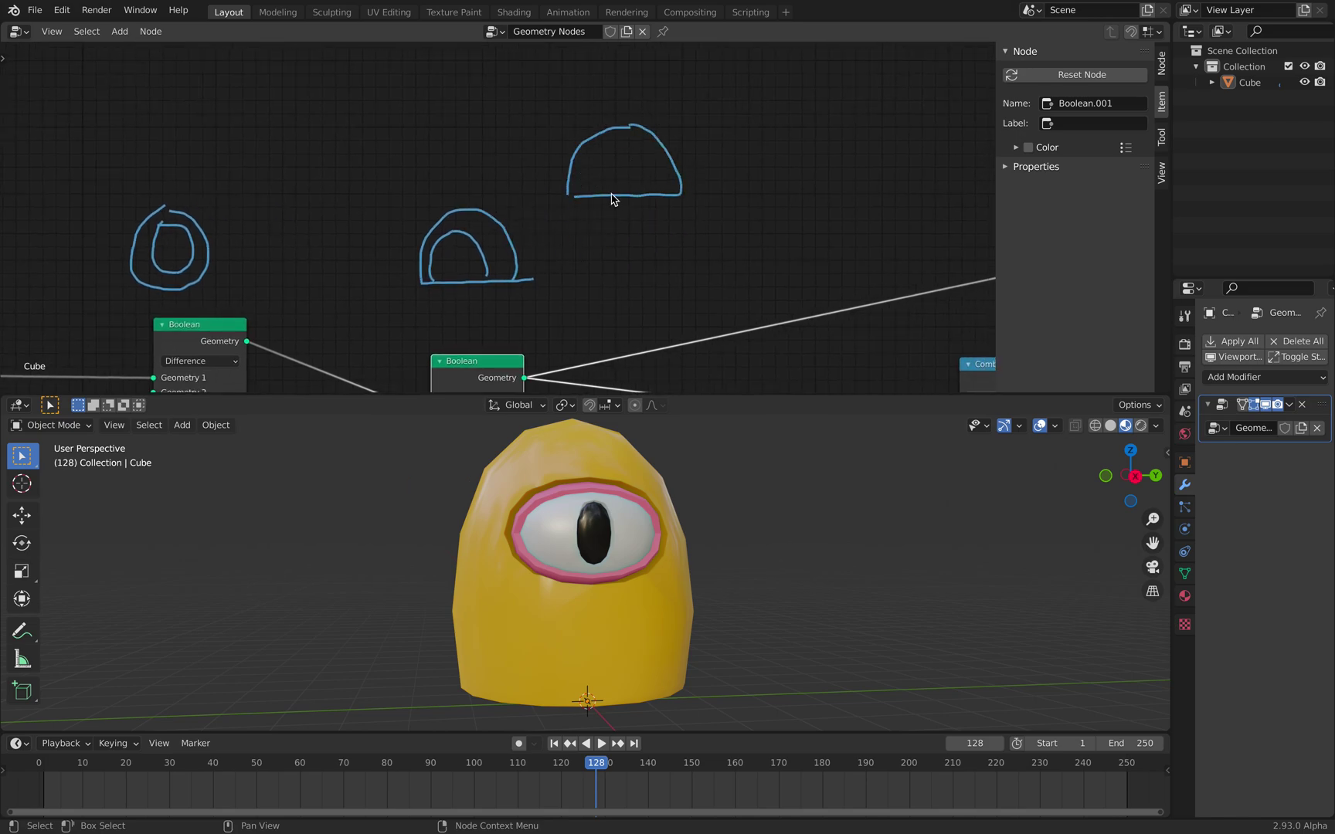
left_click_drag(661, 158, 674, 196)
left_click_drag(579, 91, 535, 139)
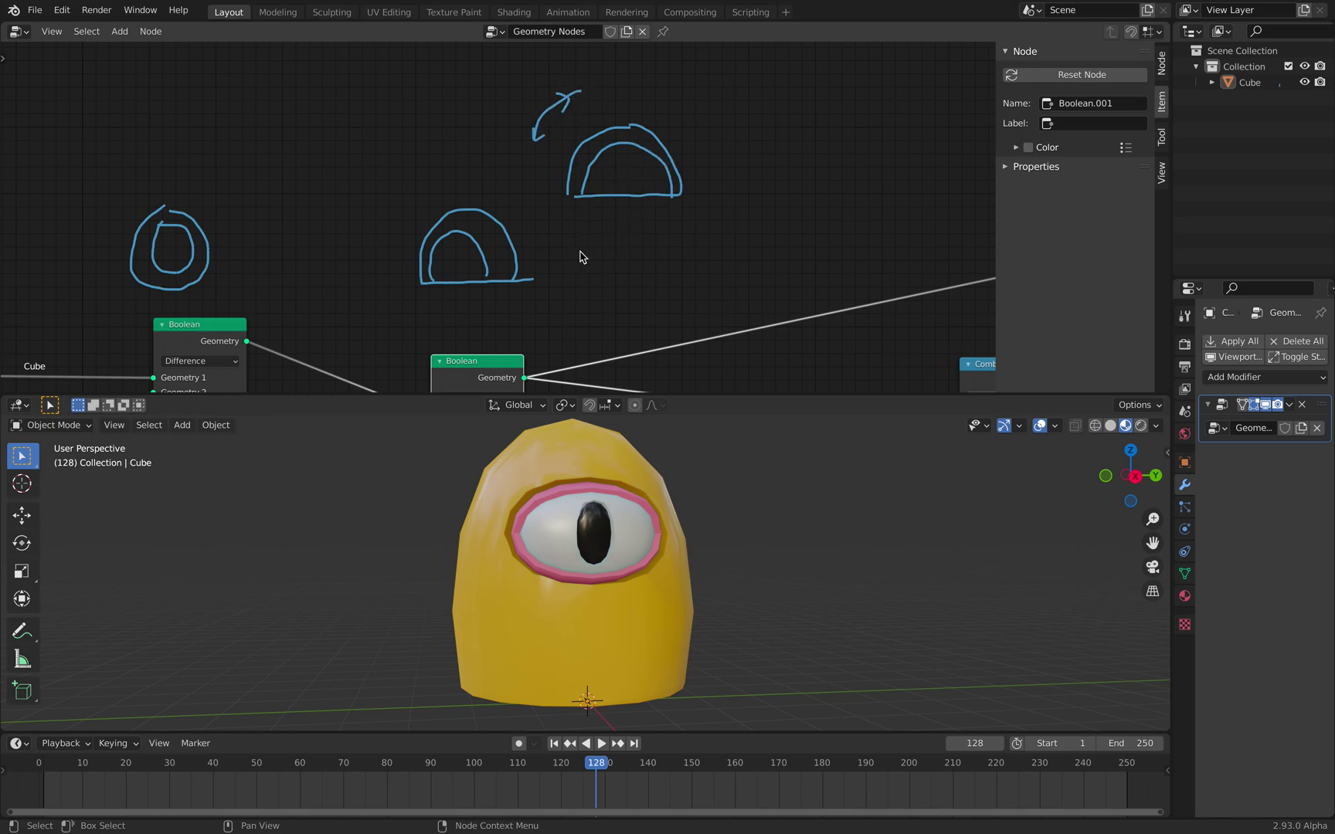
Step: Hide the node editor's sidebar and check the eye from slightly different angles
scroll(667, 258, "down", 1)
middle_click_drag(649, 268, 532, 208)
middle_click_drag(593, 495, 611, 496)
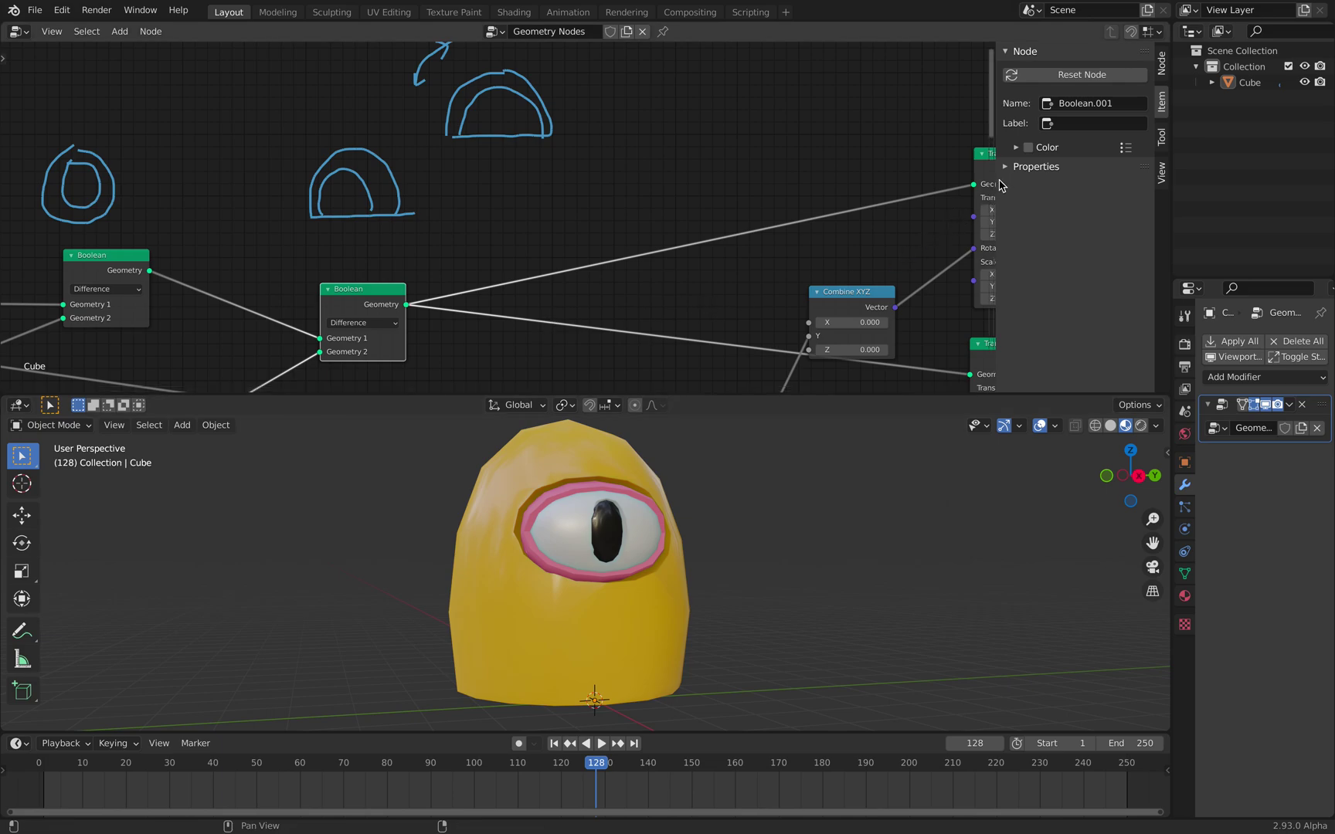
left_click_drag(997, 180, 1197, 180)
middle_click_drag(683, 492, 672, 500)
scroll(787, 210, "down", 2)
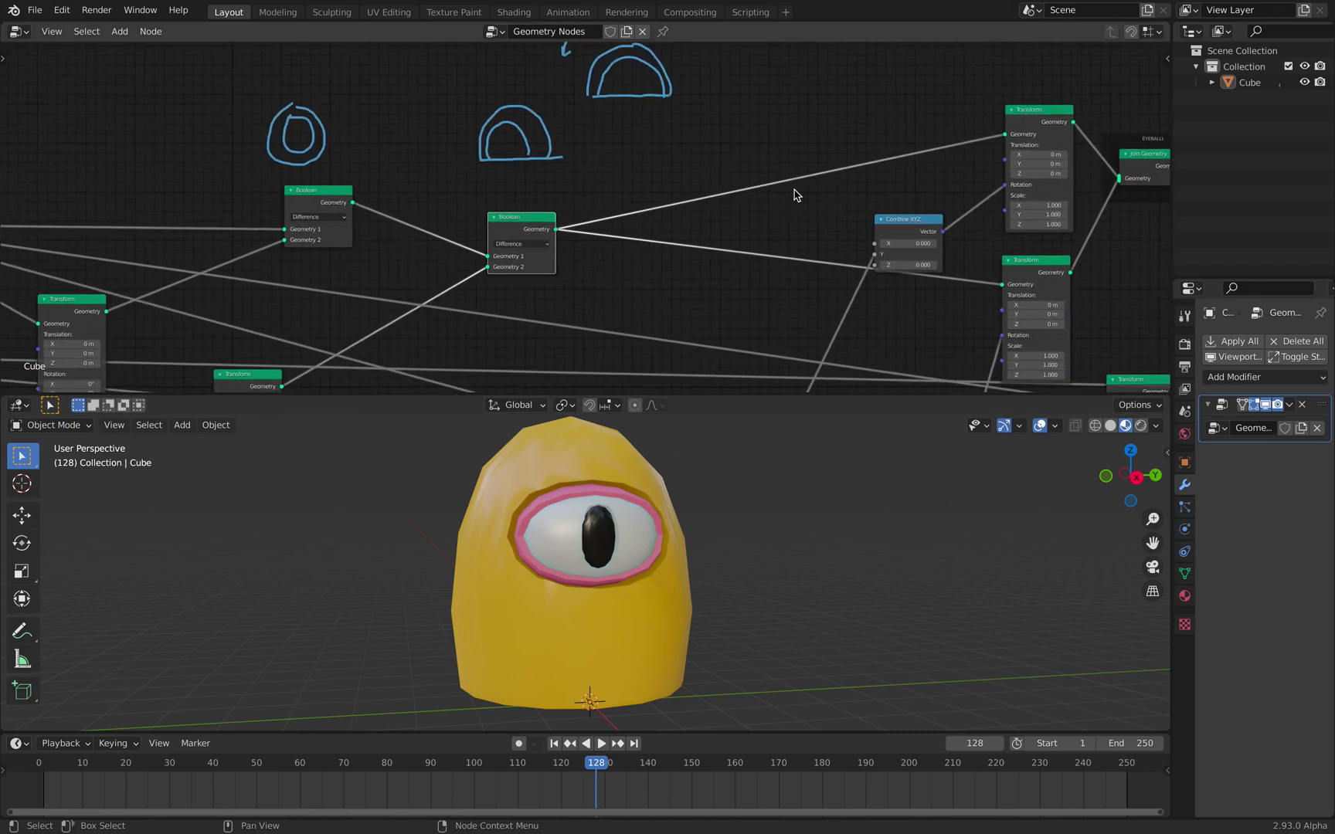
Step: Sketch a large rounded body outline in the empty area above the node tree
middle_click_drag(754, 126, 558, 264)
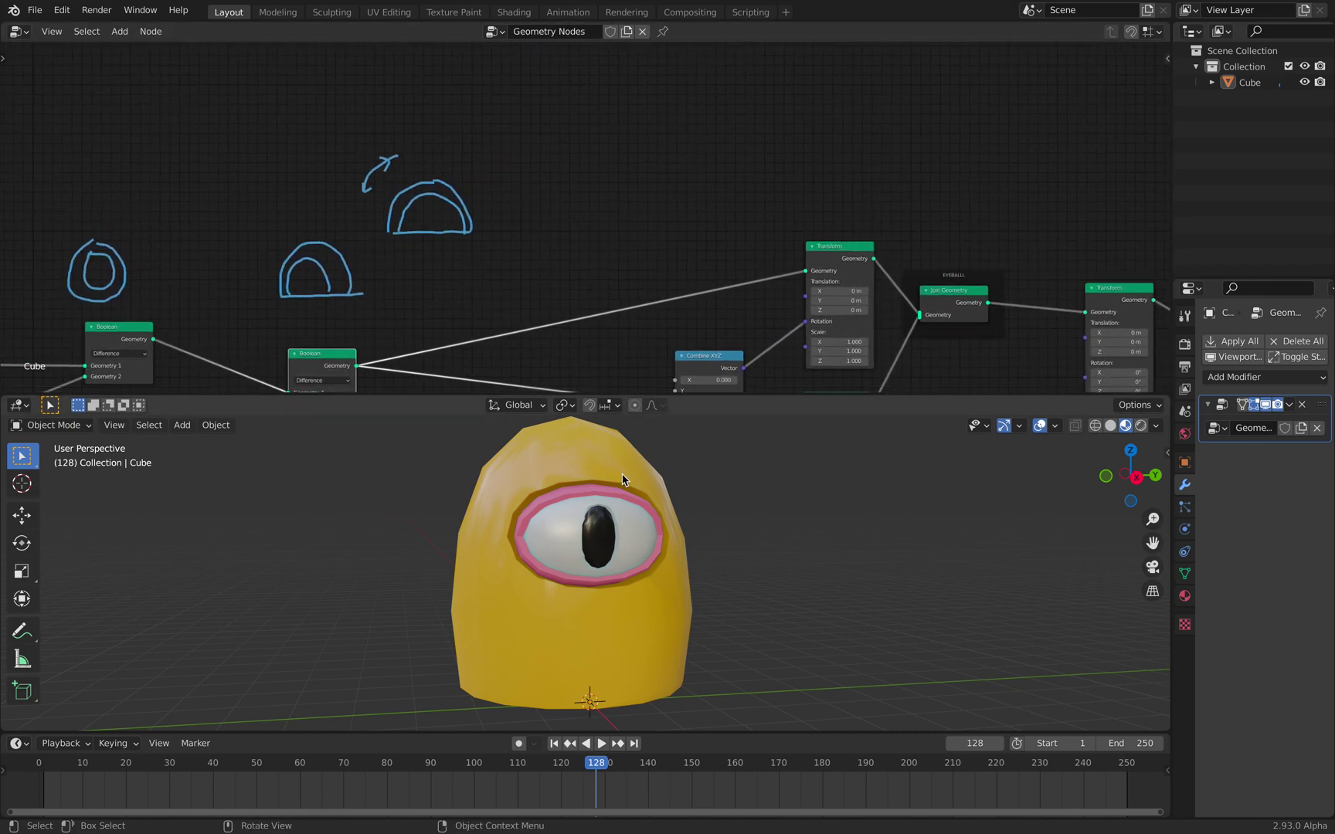
middle_click_drag(568, 124, 560, 133)
scroll(561, 133, "up", 4)
scroll(560, 133, "right", 4)
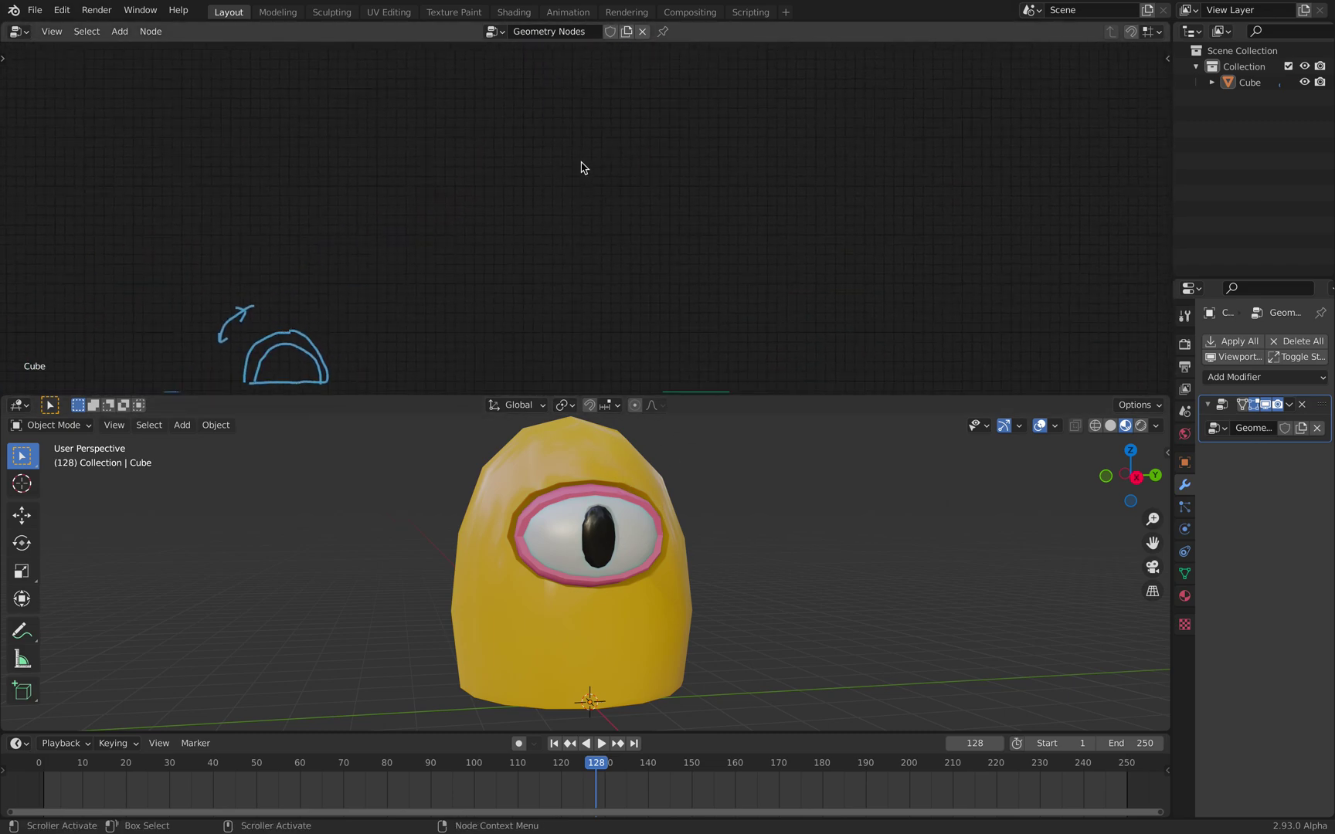
scroll(536, 157, "up", 1)
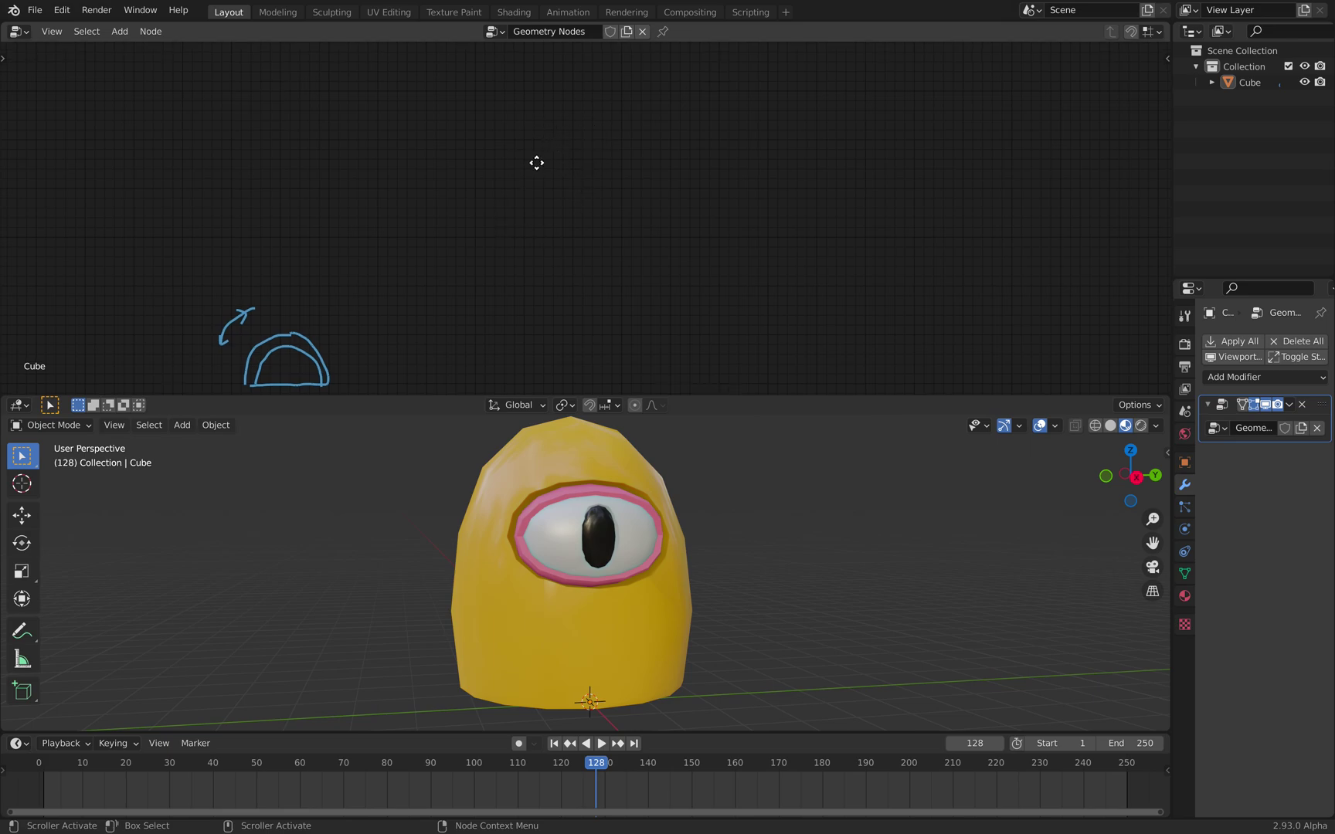
mouse_move(525, 282)
left_mouse_down()
mouse_move(510, 187)
mouse_move(752, 282)
mouse_move(537, 288)
left_mouse_up()
Step: Sketch a separate circle beside the large body outline, with an arrow pointing from it to the body
scroll(682, 239, "up", 1)
scroll(683, 239, "right", 4)
mouse_move(794, 161)
left_mouse_down()
mouse_move(642, 210)
mouse_move(678, 236)
left_mouse_up()
scroll(635, 210, "up", 1)
scroll(635, 210, "right", 4)
mouse_move(704, 142)
left_mouse_down()
mouse_move(711, 218)
mouse_move(761, 149)
mouse_move(713, 140)
left_mouse_up()
Step: Sketch three eyes with small pupils inside the body outline, one of them overlapping its upper-right edge
left_click_drag(401, 241, 453, 267)
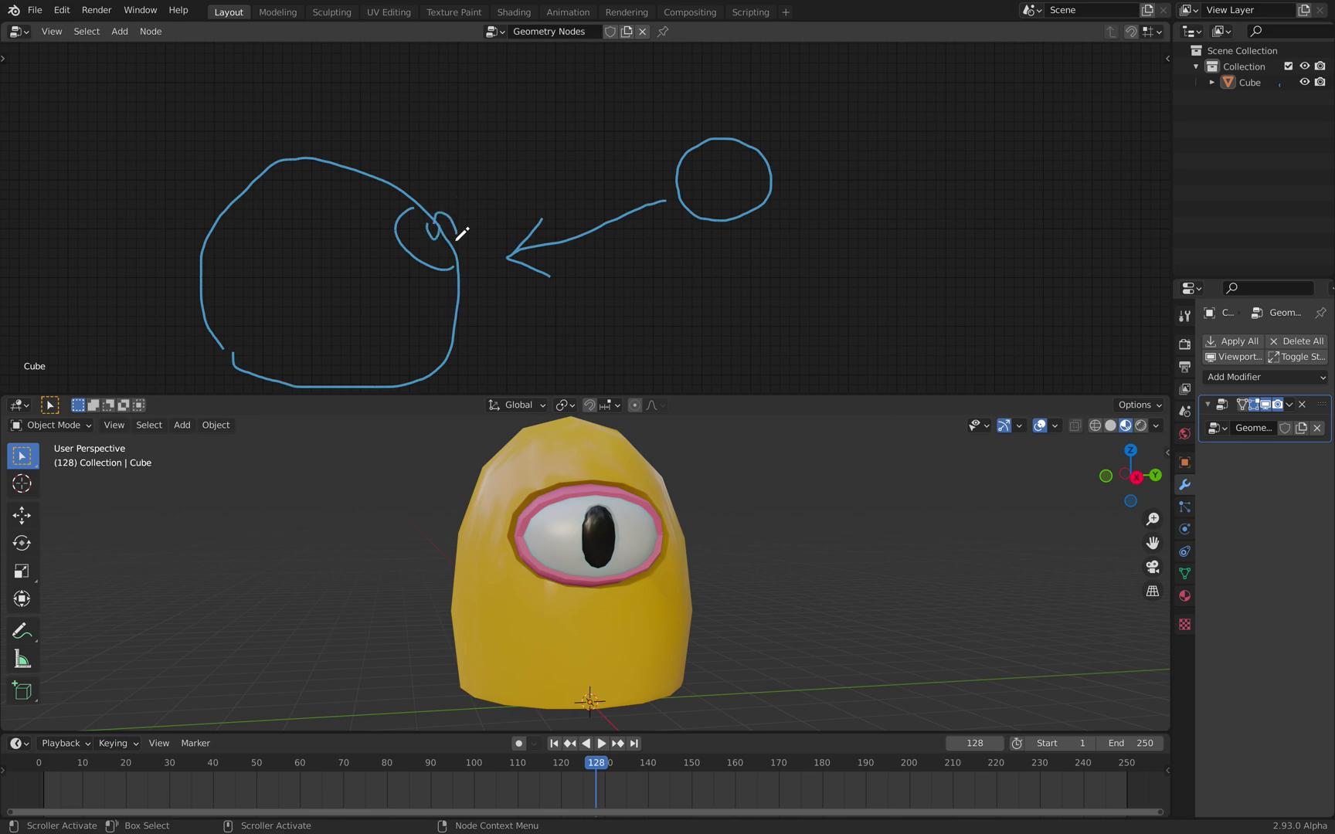
mouse_move(306, 222)
left_mouse_down()
mouse_move(333, 286)
mouse_move(309, 222)
left_mouse_up()
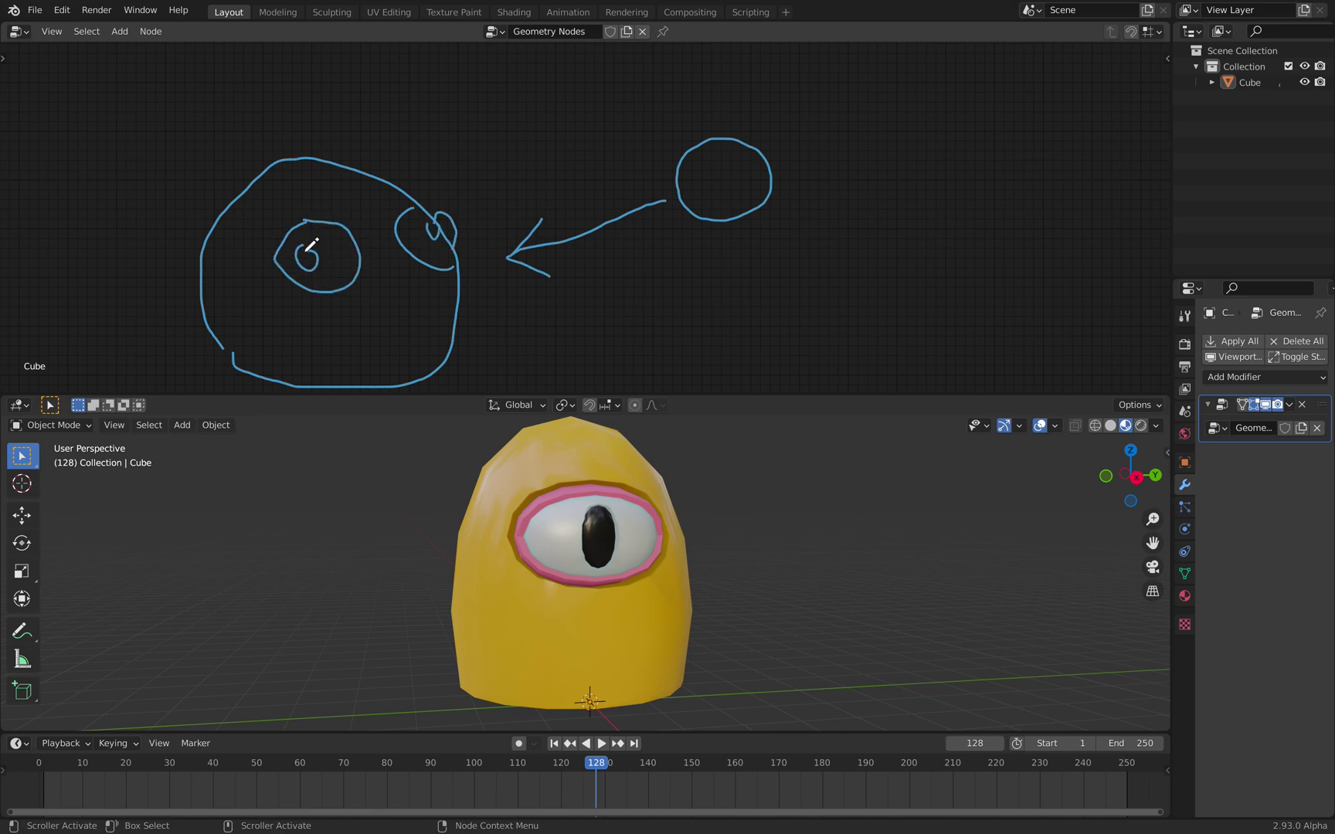
mouse_move(421, 295)
left_mouse_down()
mouse_move(387, 343)
mouse_move(433, 300)
mouse_move(413, 331)
left_mouse_up()
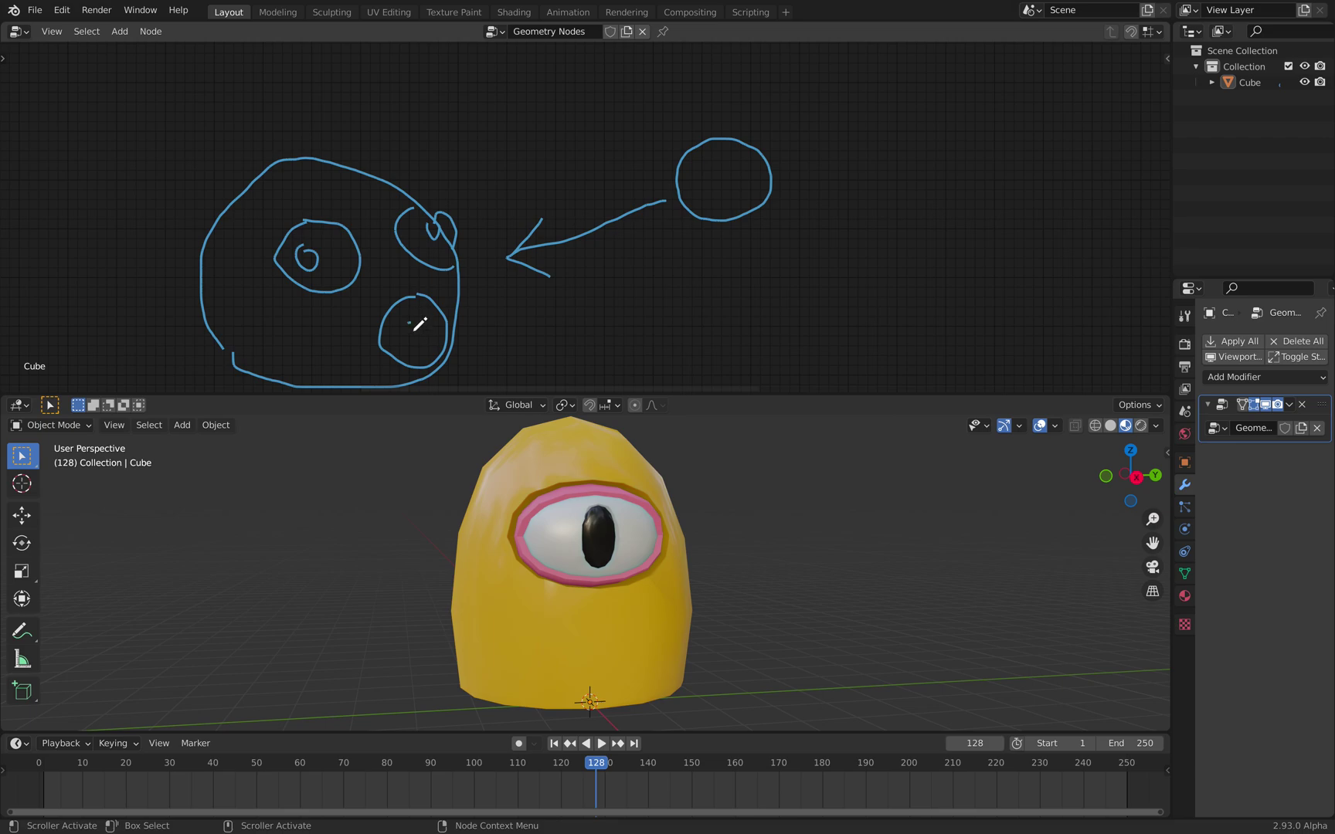
Step: Return to the Boolean nodes and give the node editor more height than the 3D viewport below it
scroll(423, 307, "down", 1)
middle_click_drag(417, 254, 533, 100)
middle_click_drag(634, 175, 707, 58)
scroll(699, 131, "down", 1)
middle_click_drag(698, 146, 873, 70)
mouse_move(224, 308)
middle_mouse_down()
mouse_move(502, 210)
mouse_move(615, 228)
middle_mouse_up()
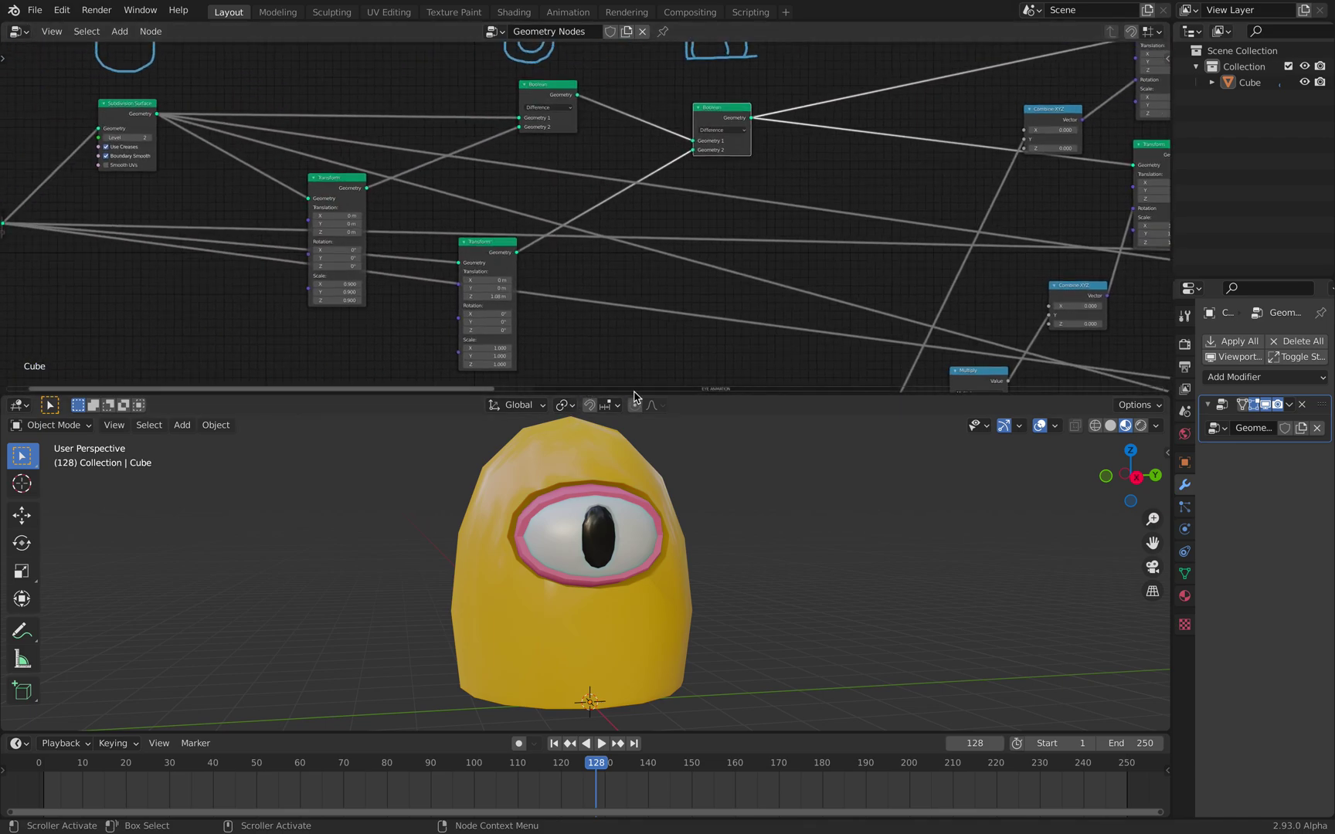
left_click_drag(676, 393, 675, 455)
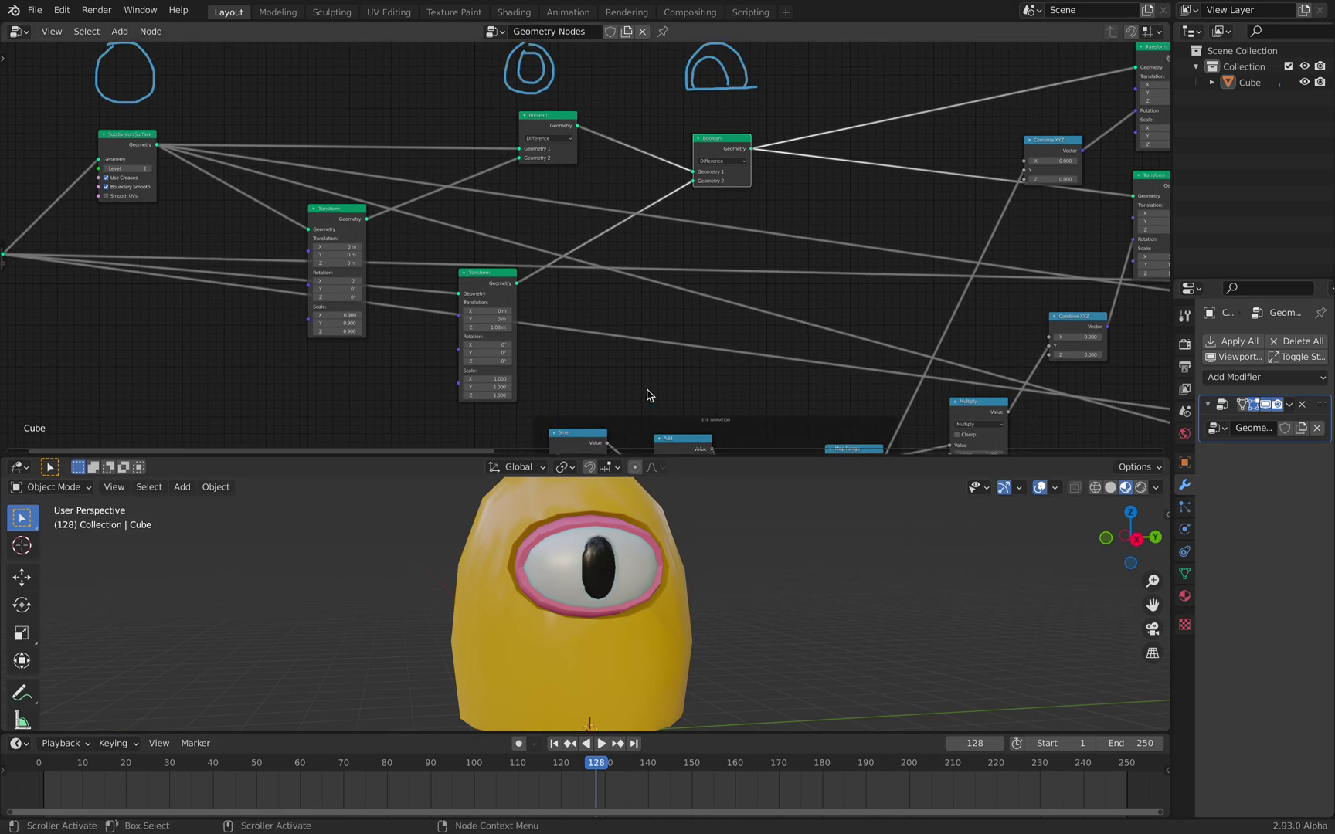
Step: Shift the second Boolean node left and the upper Combine XYZ node slightly up and left
middle_click_drag(632, 365, 564, 306)
scroll(600, 244, "up", 3)
middle_click_drag(602, 243, 509, 334)
left_click_drag(581, 144, 540, 143)
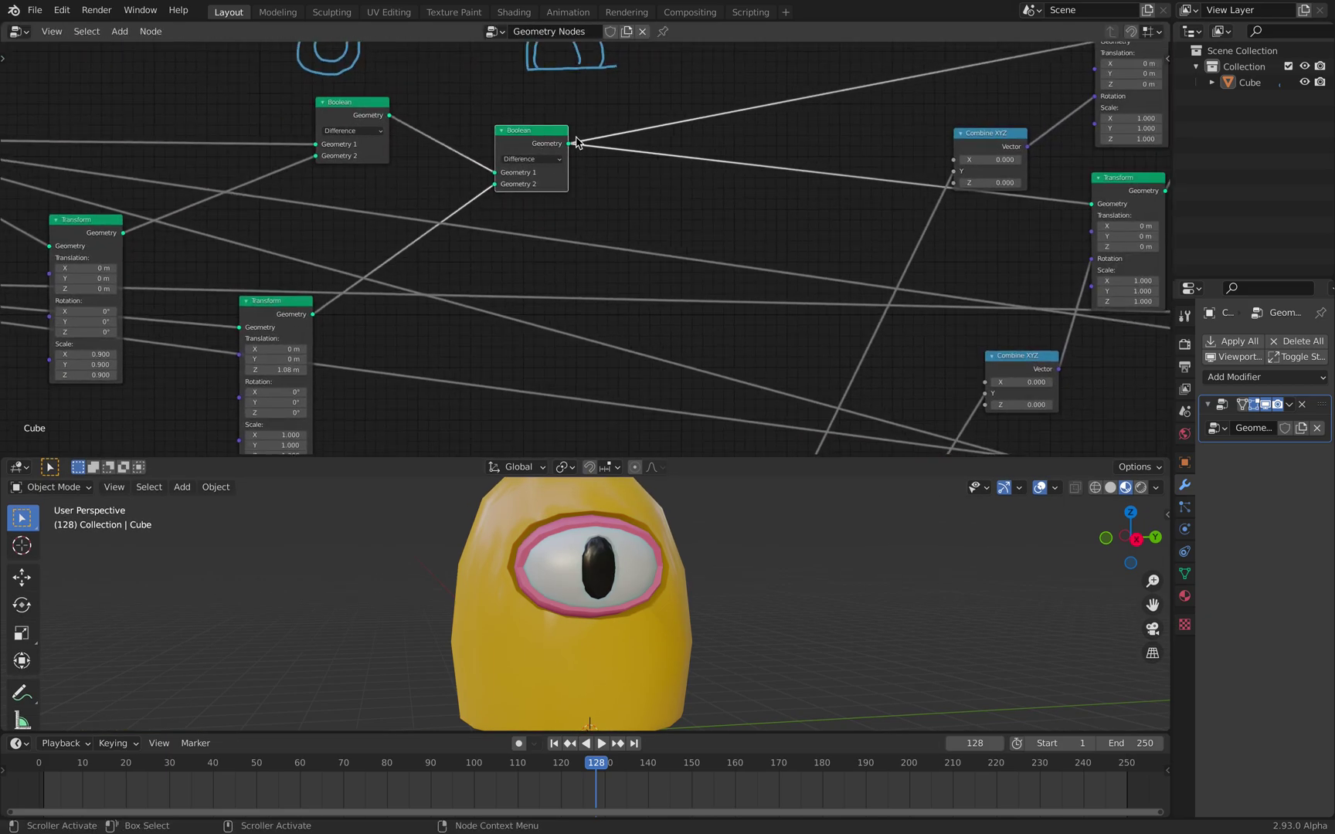
middle_click_drag(949, 85, 754, 158)
left_click_drag(805, 209, 767, 185)
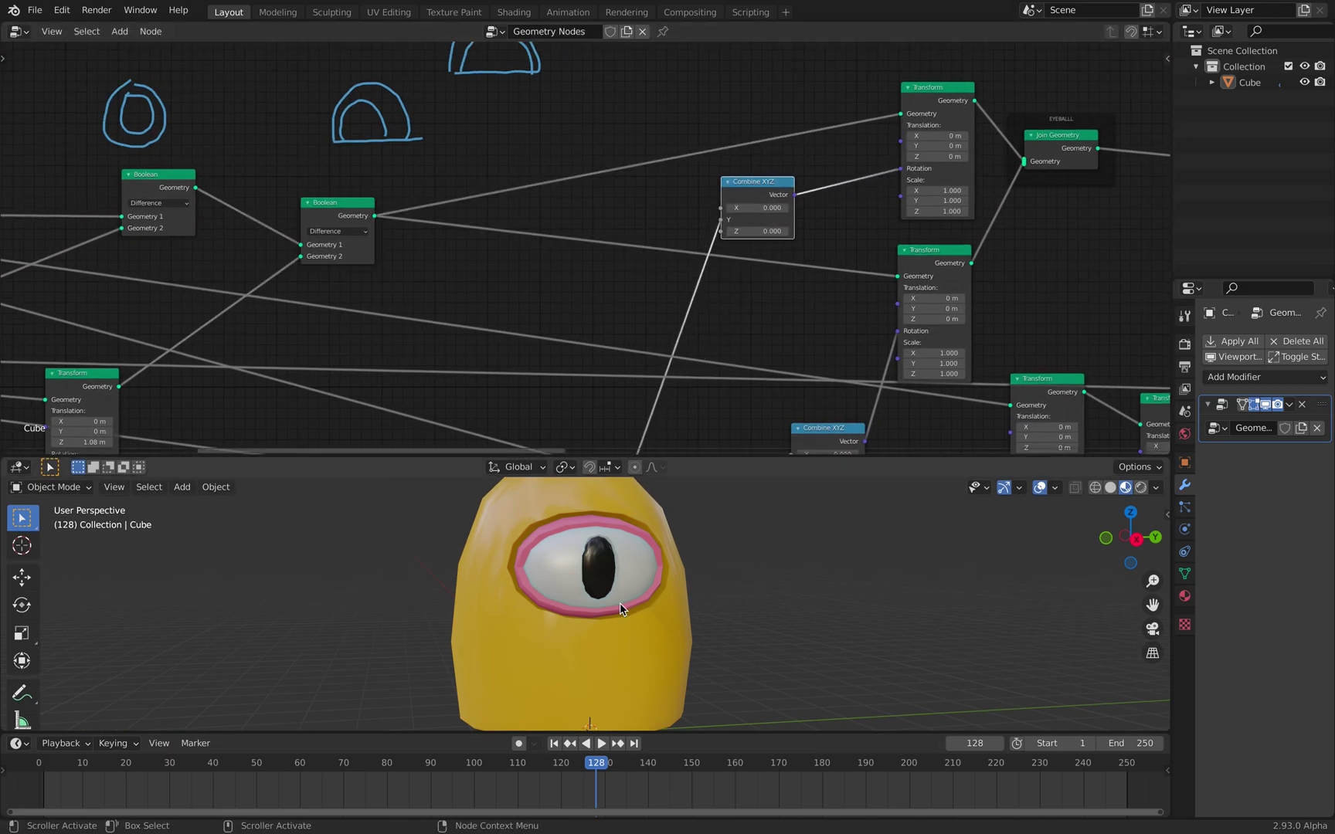
Step: Adjust the positions of the two Combine XYZ nodes that feed the rotations of the upper and lower Transform nodes
middle_click_drag(775, 331, 676, 329)
scroll(676, 330, "up", 1)
scroll(673, 323, "up", 2)
middle_click_drag(717, 281, 638, 300)
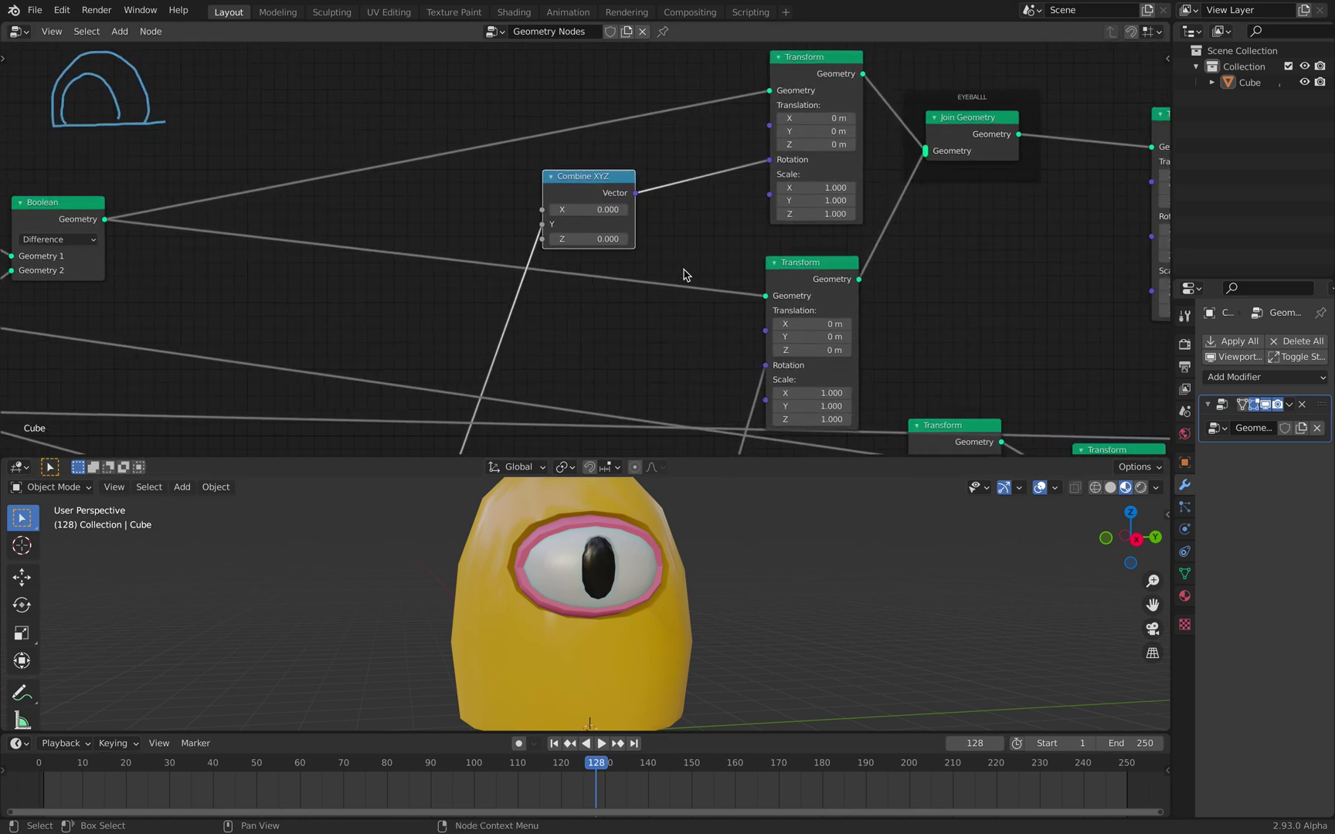
left_click_drag(613, 187, 641, 204)
scroll(622, 205, "down", 4)
middle_click_drag(482, 324, 432, 253)
middle_click_drag(612, 341, 632, 274)
left_click_drag(616, 282, 592, 281)
Step: Shift the second Boolean node slightly up and to the right, below its half-dome sketch
middle_click_drag(345, 194, 773, 302)
left_click_drag(591, 184, 615, 166)
left_click(615, 166)
scroll(591, 284, "up", 2)
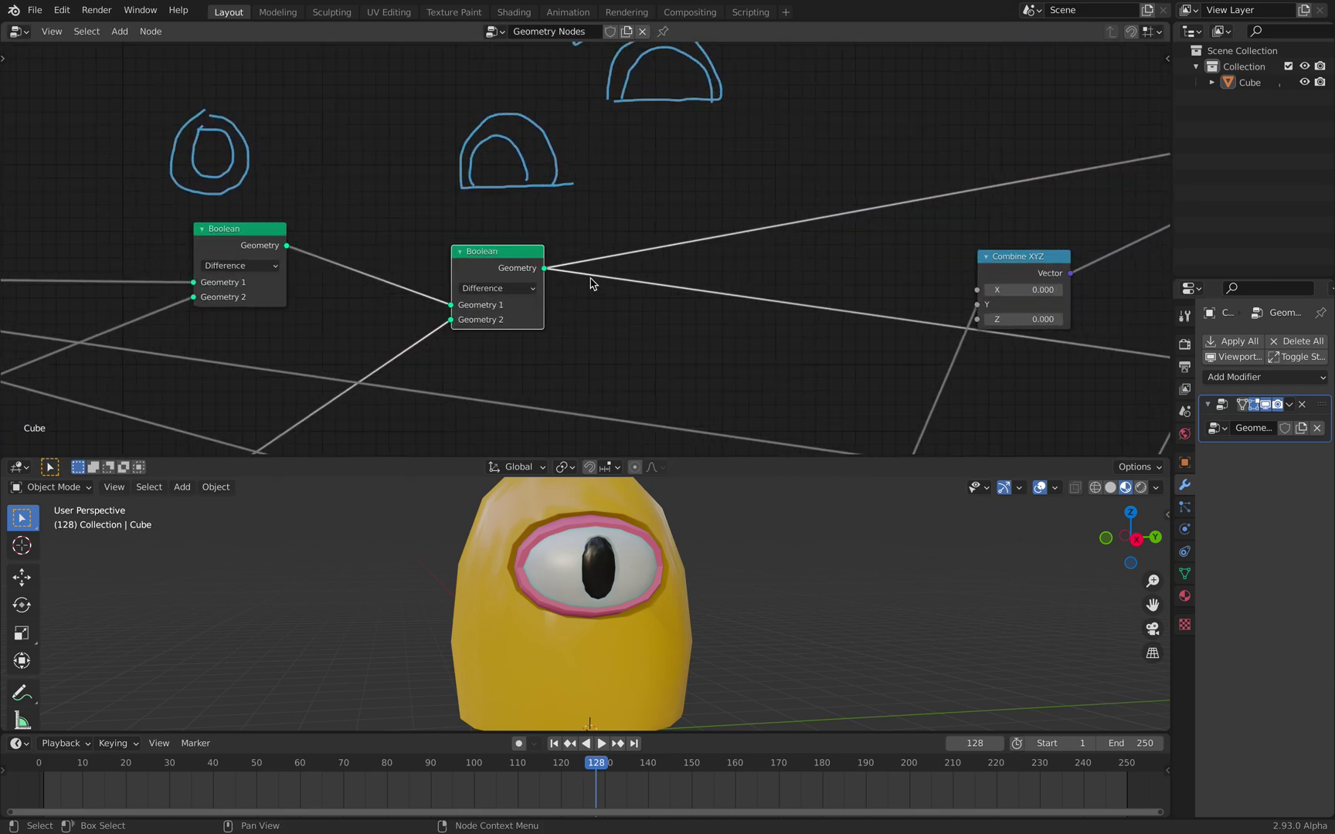
middle_click_drag(615, 282, 435, 285)
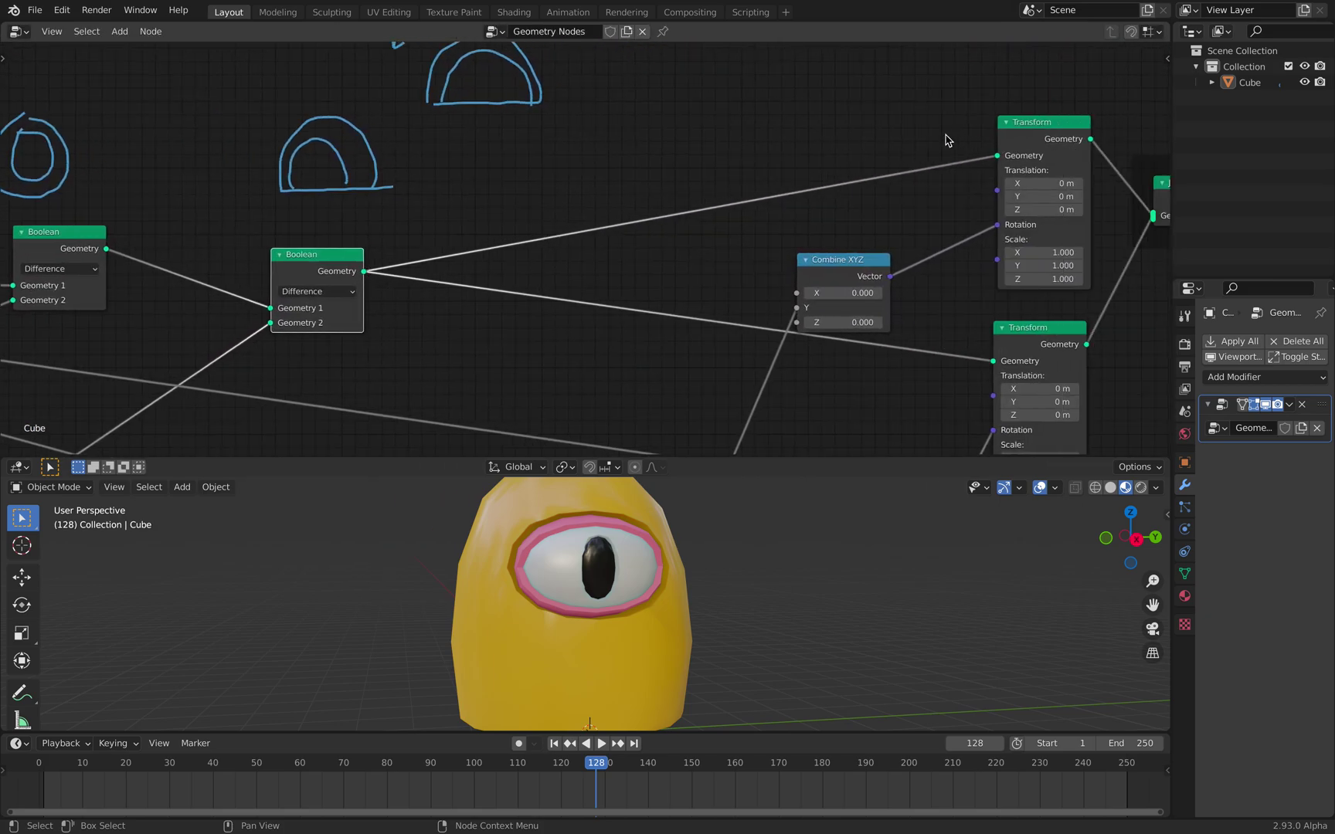
scroll(842, 292, "down", 2)
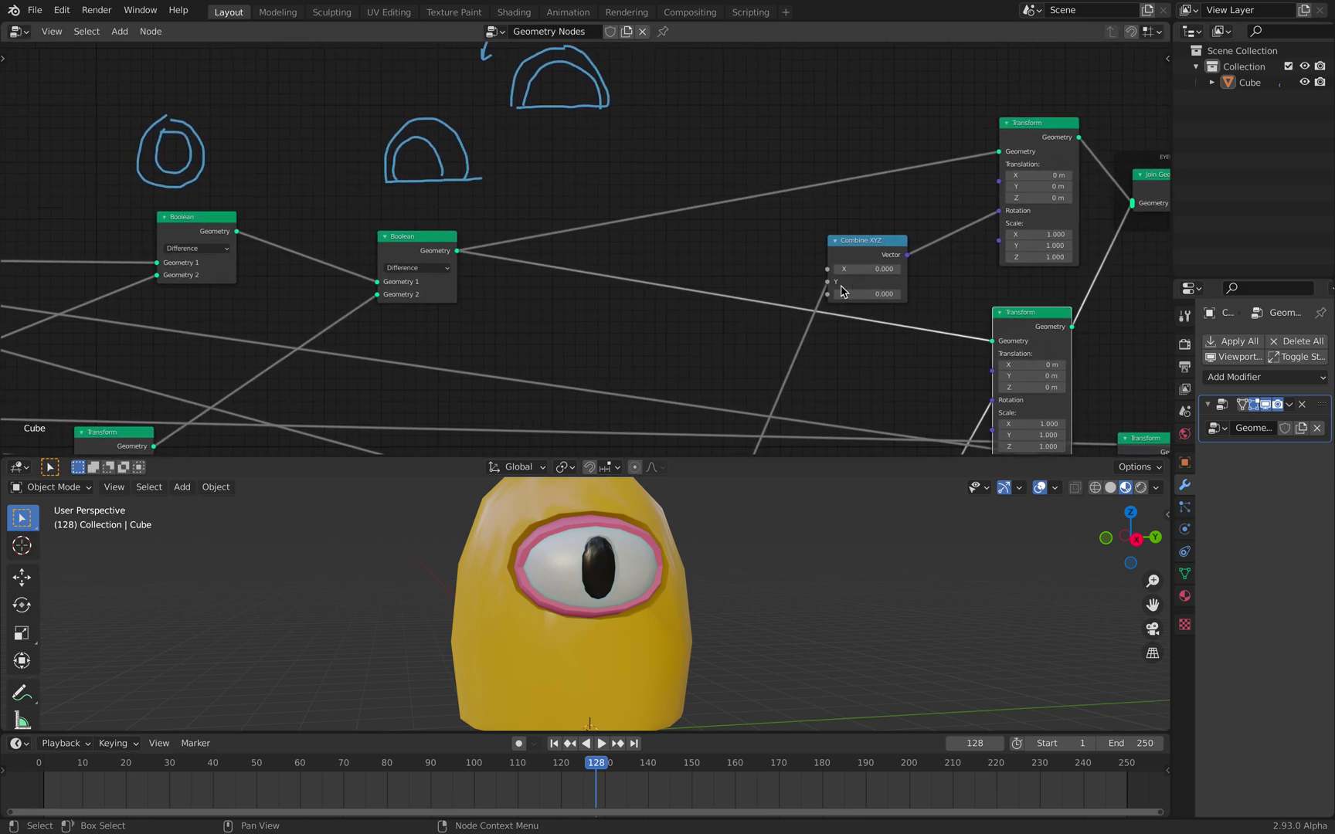
left_click_drag(395, 242, 418, 234)
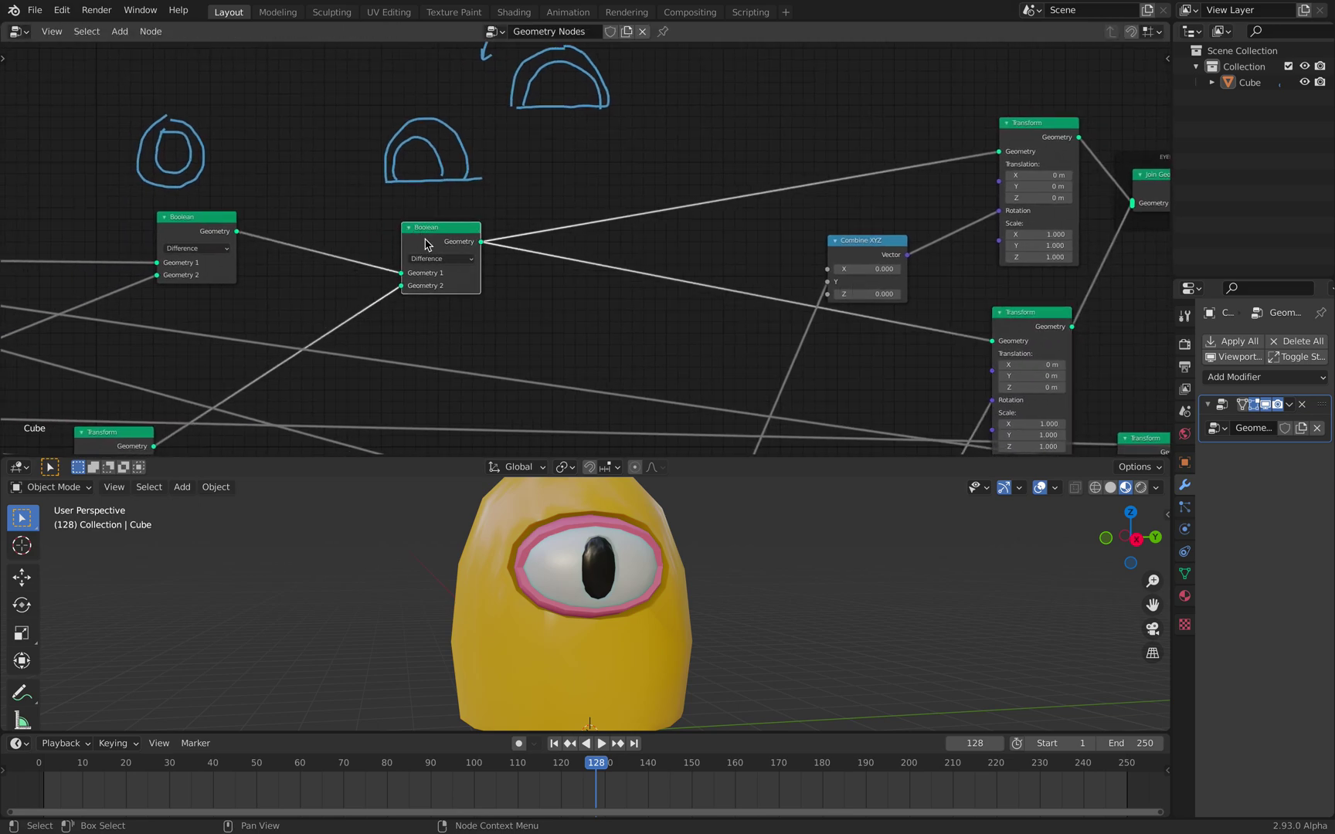
Step: Nudge the upper and lower Transform nodes that feed the framed Join Geometry node
middle_click_drag(588, 289, 462, 301)
middle_click_drag(596, 369, 354, 285)
left_click_drag(657, 67, 646, 65)
left_click_drag(655, 253, 658, 246)
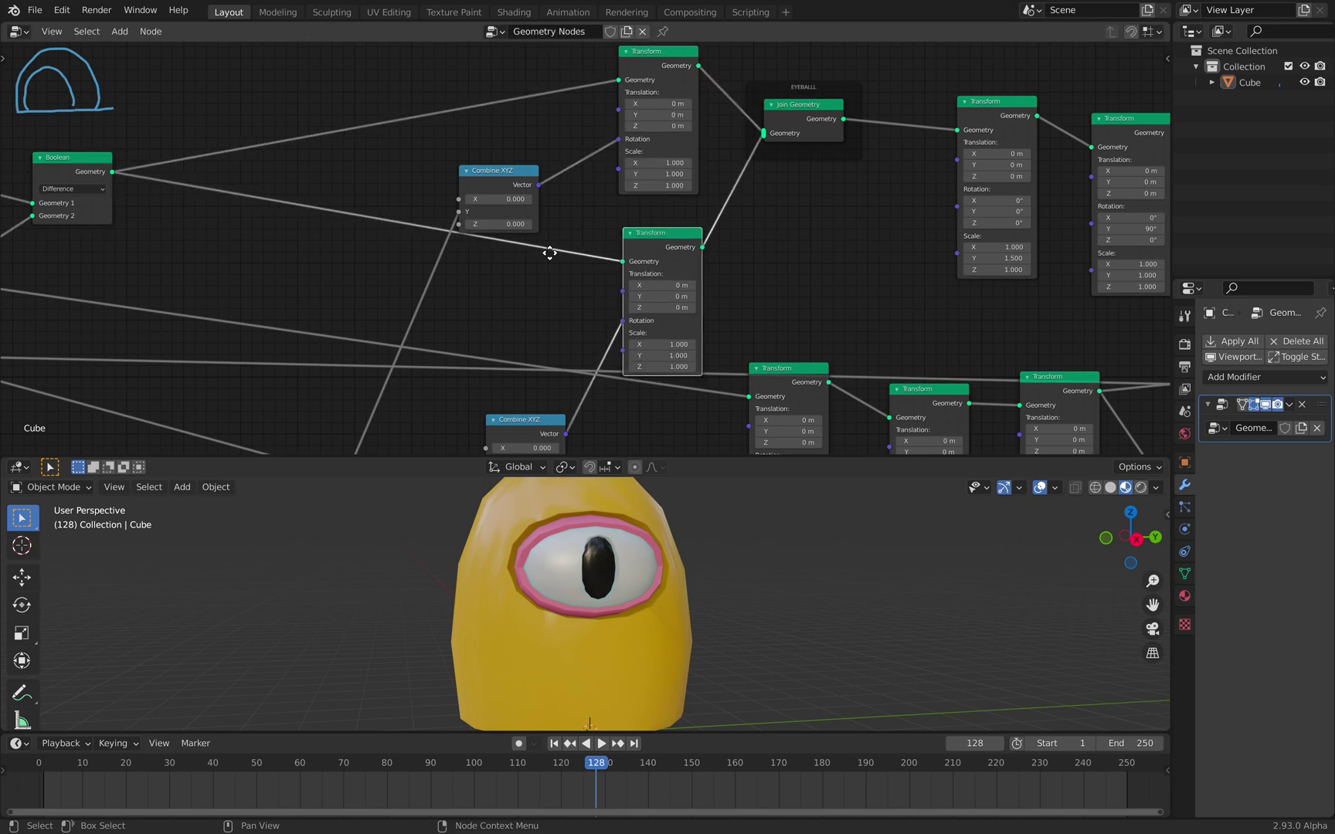
middle_click_drag(469, 260, 503, 299)
scroll(695, 280, "up", 2)
middle_click_drag(729, 293, 712, 306)
left_click_drag(712, 305, 716, 312)
middle_click_drag(714, 312, 604, 338)
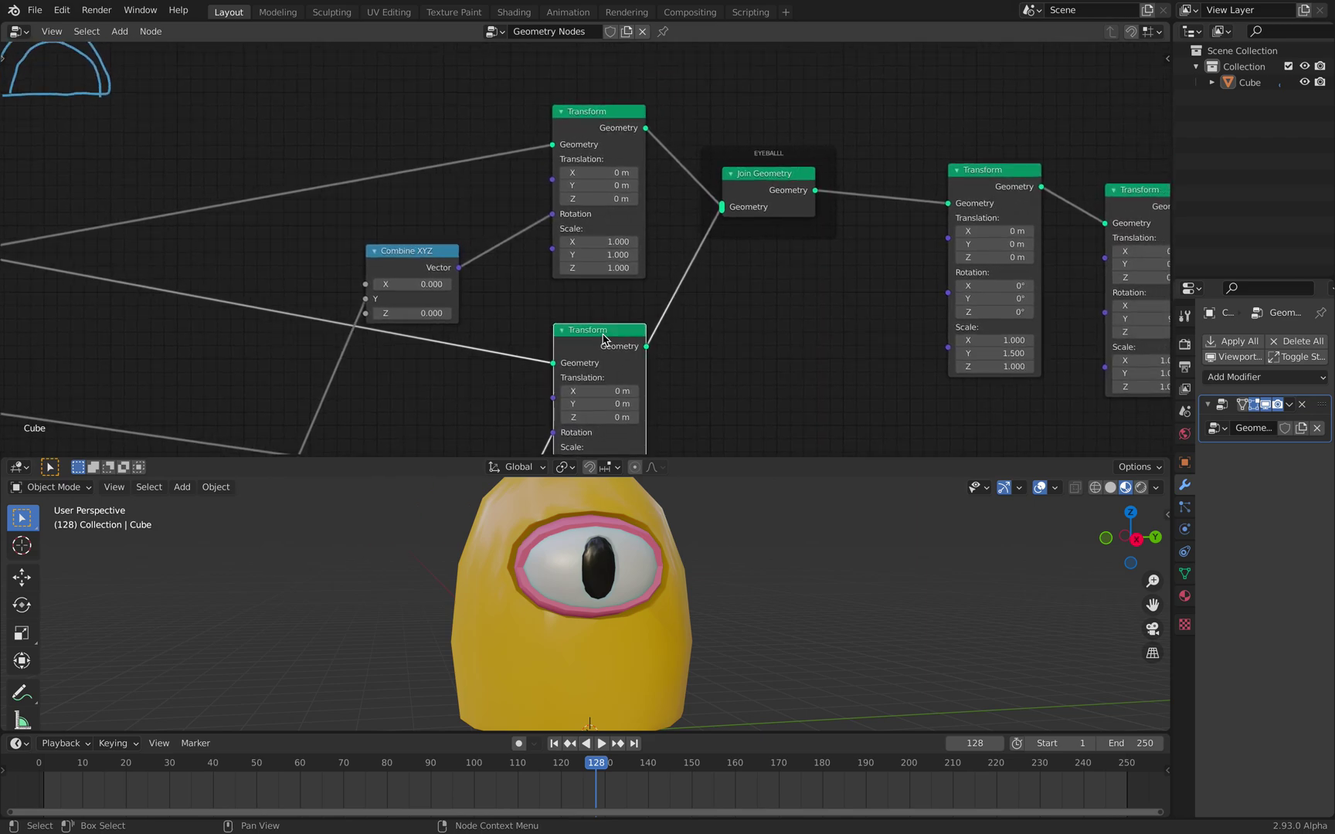
Step: Nudge the framed Join Geometry node and change its frame's label to EYEBALLLS
left_click_drag(776, 176, 779, 187)
middle_click_drag(779, 187, 630, 255)
scroll(634, 251, "up", 5)
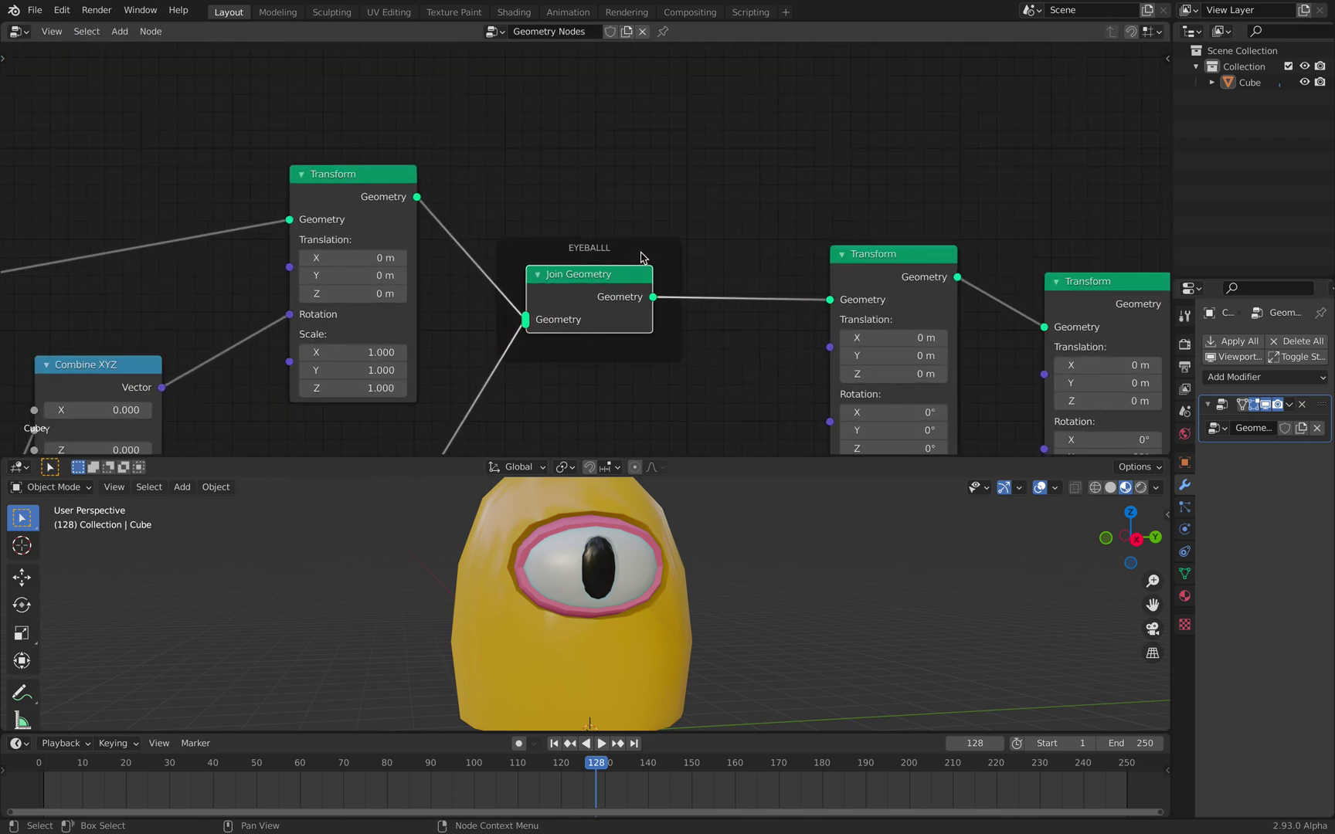
left_click(608, 255)
key("n")
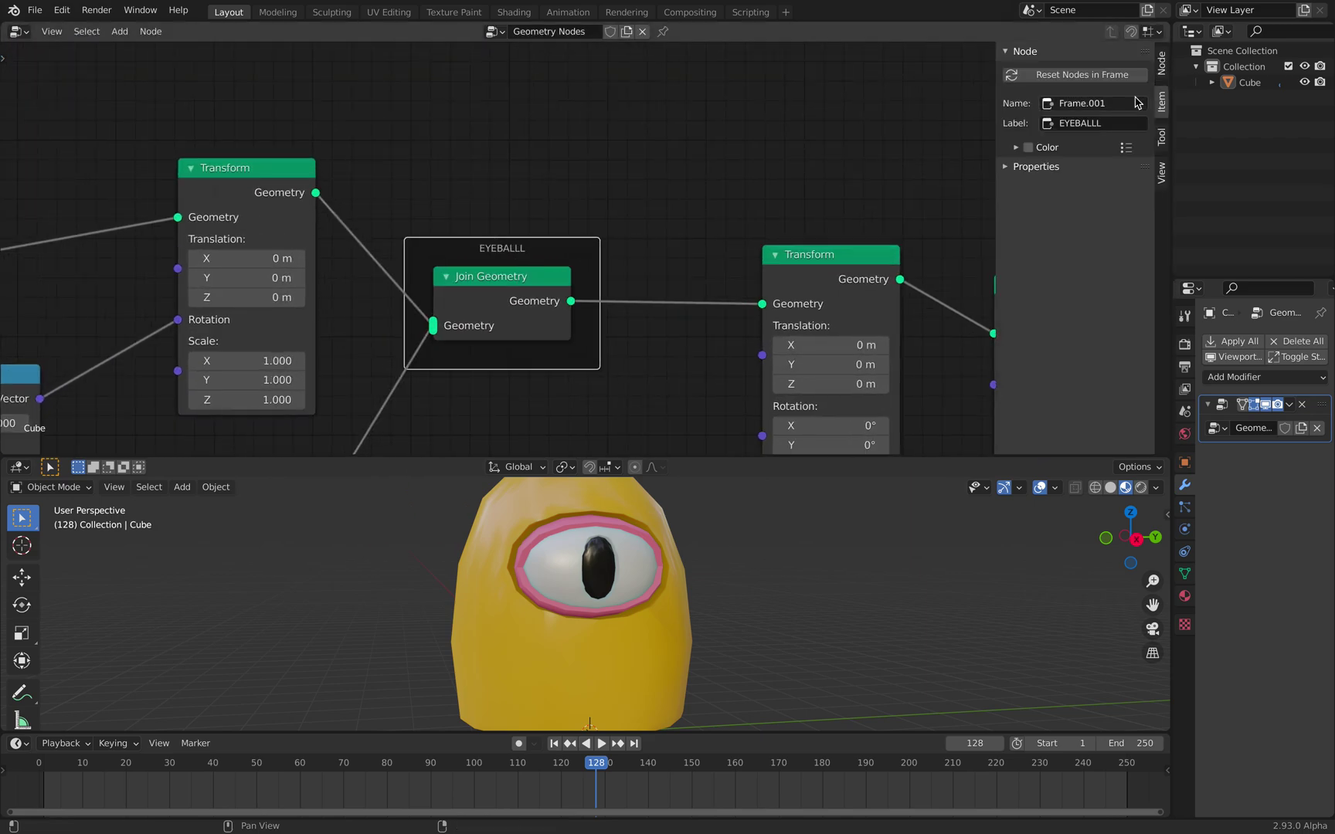
left_click(1117, 124)
type("S")
key("Return")
Step: Shift the Transform node with the 1.500 Y scale slightly left, closer to the EYEBALLLS frame
middle_click_drag(826, 149, 712, 102)
left_click_drag(711, 193, 676, 186)
scroll(678, 182, "down", 5)
middle_click_drag(692, 193, 610, 141)
scroll(606, 155, "up", 3)
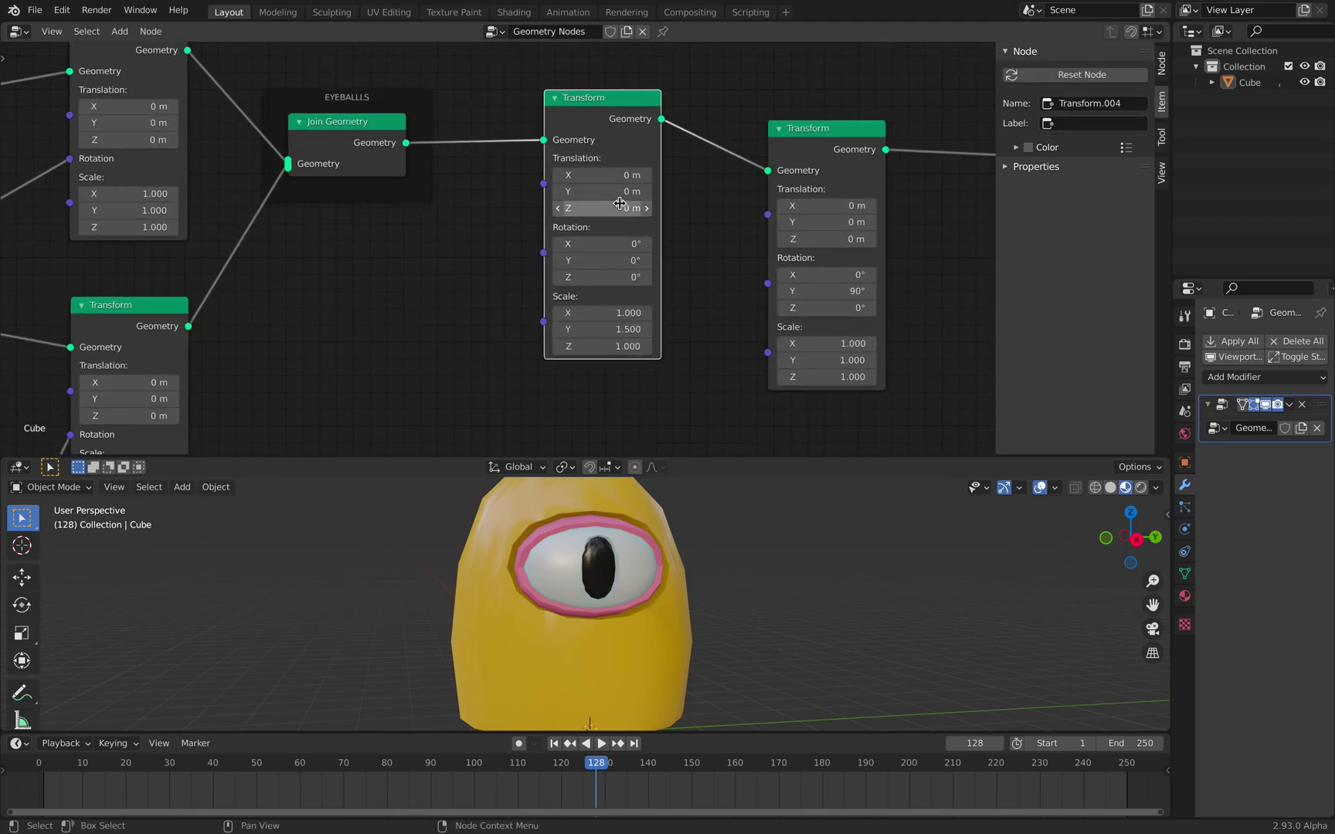
scroll(656, 313, "down", 4)
middle_click_drag(656, 313, 574, 271)
scroll(571, 269, "up", 3)
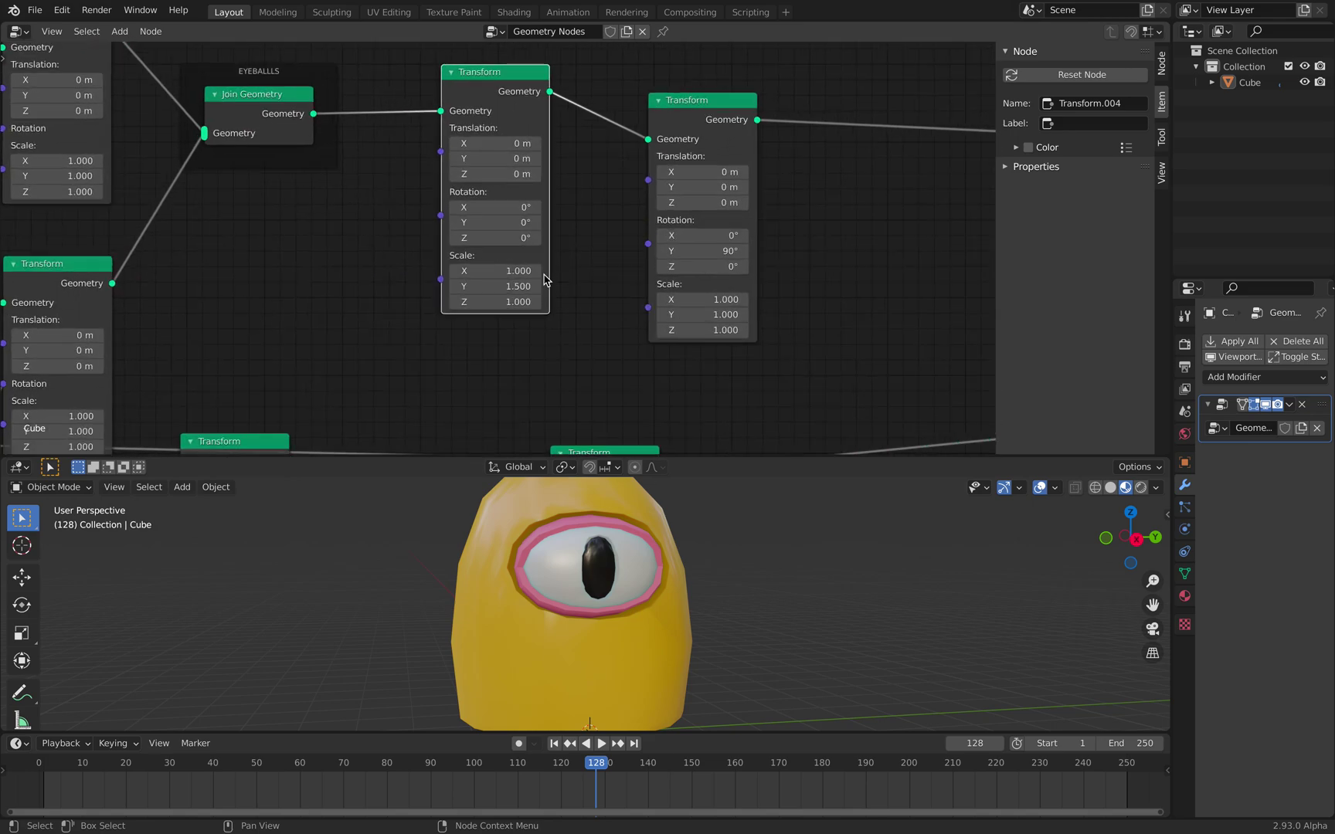
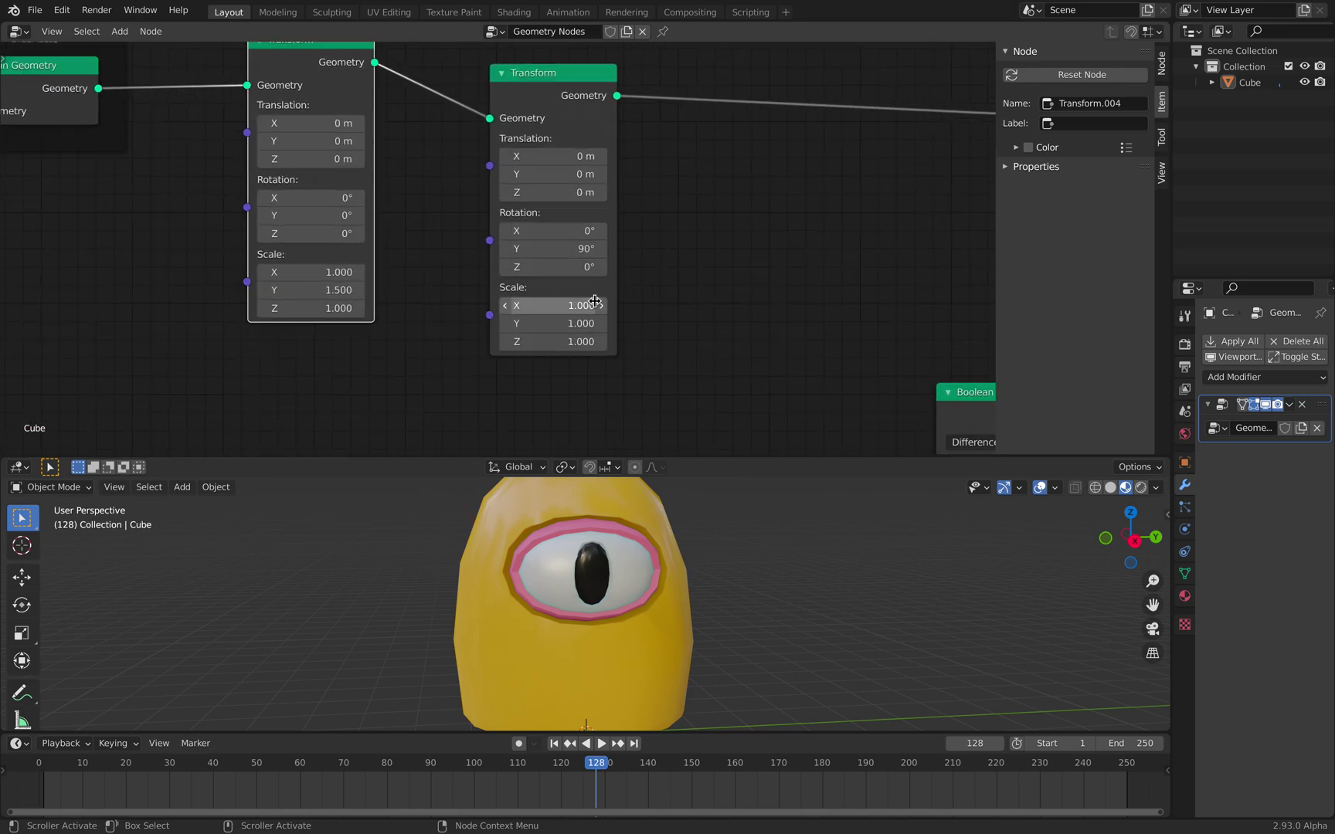
Step: Shift the Transform node with the 90° Y rotation slightly up and left, closer to the scaling Transform node
scroll(477, 278, "down", 1)
scroll(462, 269, "down", 1)
left_click_drag(405, 140, 379, 132)
scroll(489, 235, "down", 4)
scroll(485, 230, "down", 5)
middle_click_drag(308, 232, 528, 241)
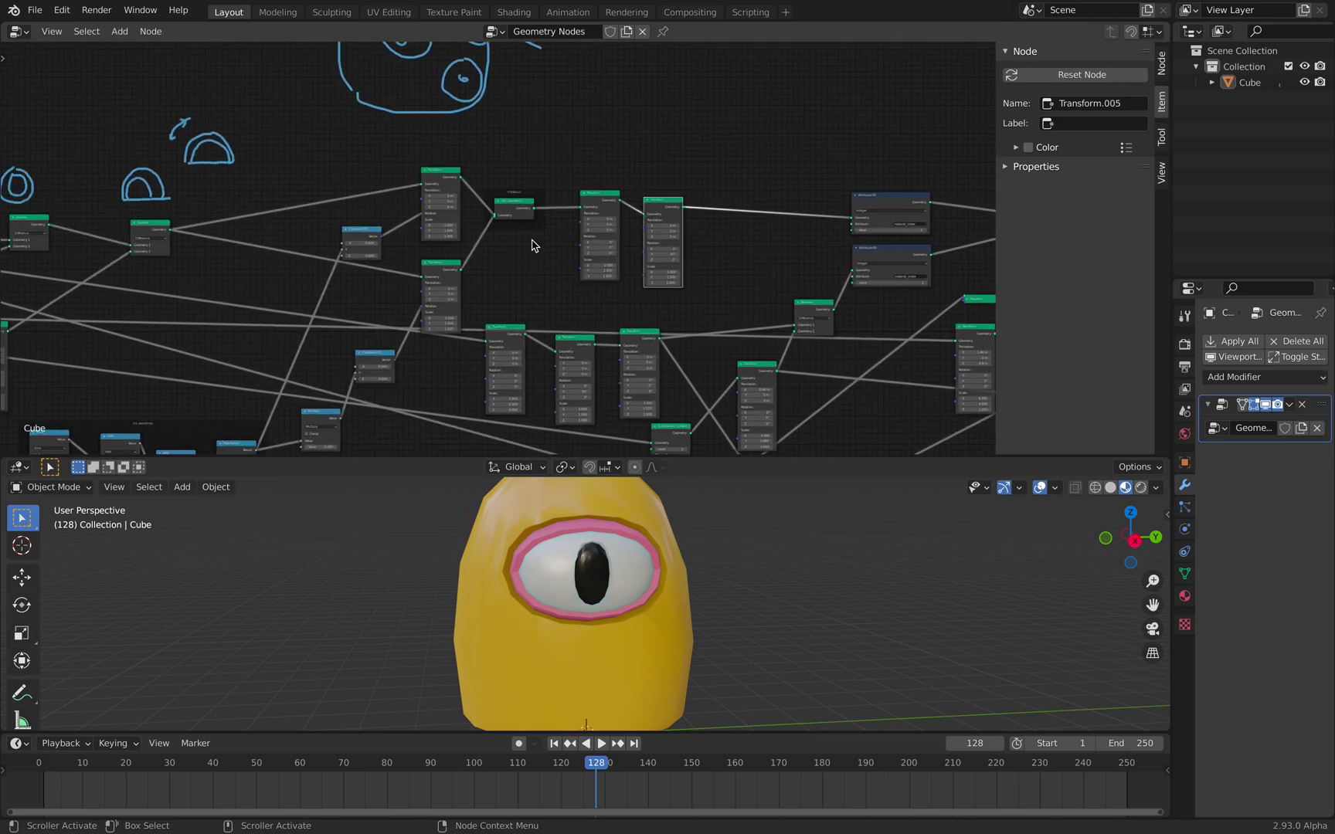
Step: Move the upper Attribute Fill node, which sets the eyelids' material_index, slightly upward
scroll(533, 240, "up", 5)
middle_click_drag(588, 280, 462, 236)
scroll(753, 255, "up", 4)
middle_click_drag(783, 228, 503, 249)
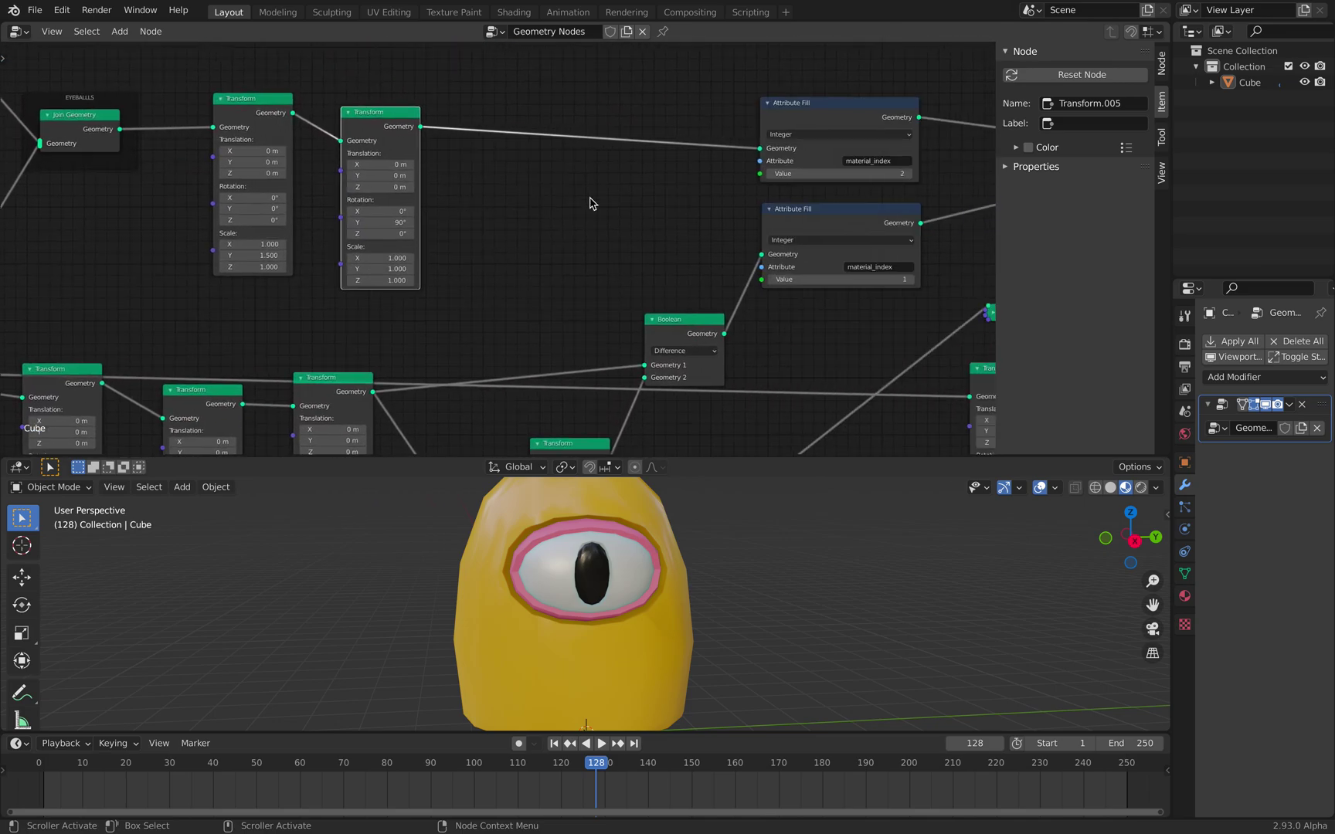
middle_click_drag(737, 126, 606, 178)
scroll(686, 163, "up", 1)
left_click(724, 159)
left_click_drag(724, 159, 724, 142)
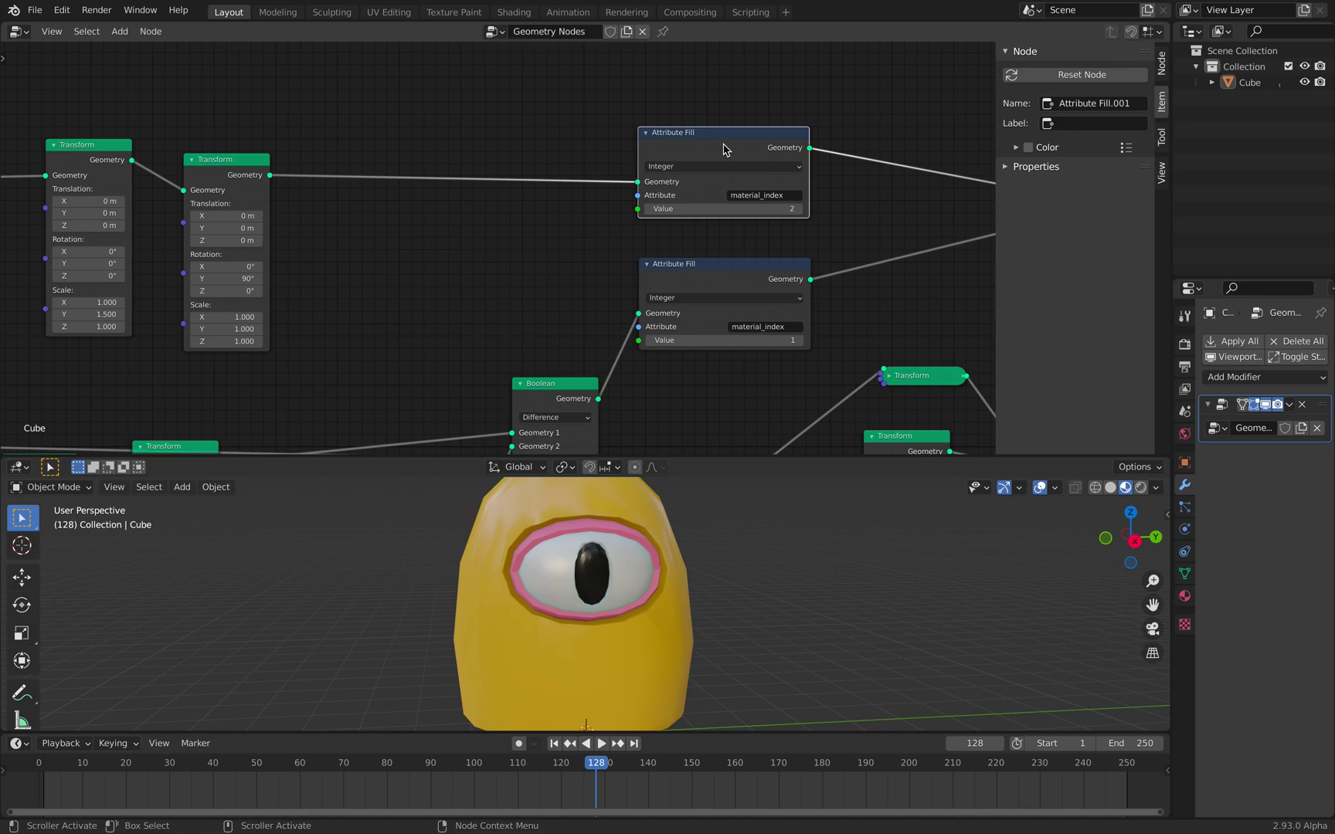
middle_click_drag(724, 142, 496, 168)
scroll(493, 170, "up", 1)
left_click_drag(489, 149, 487, 139)
Step: Select the character and display its material slots while the upper Attribute Fill node stays in view
scroll(124, 212, "down", 2)
middle_click_drag(115, 212, 402, 214)
middle_click_drag(596, 175, 438, 211)
scroll(590, 207, "up", 6)
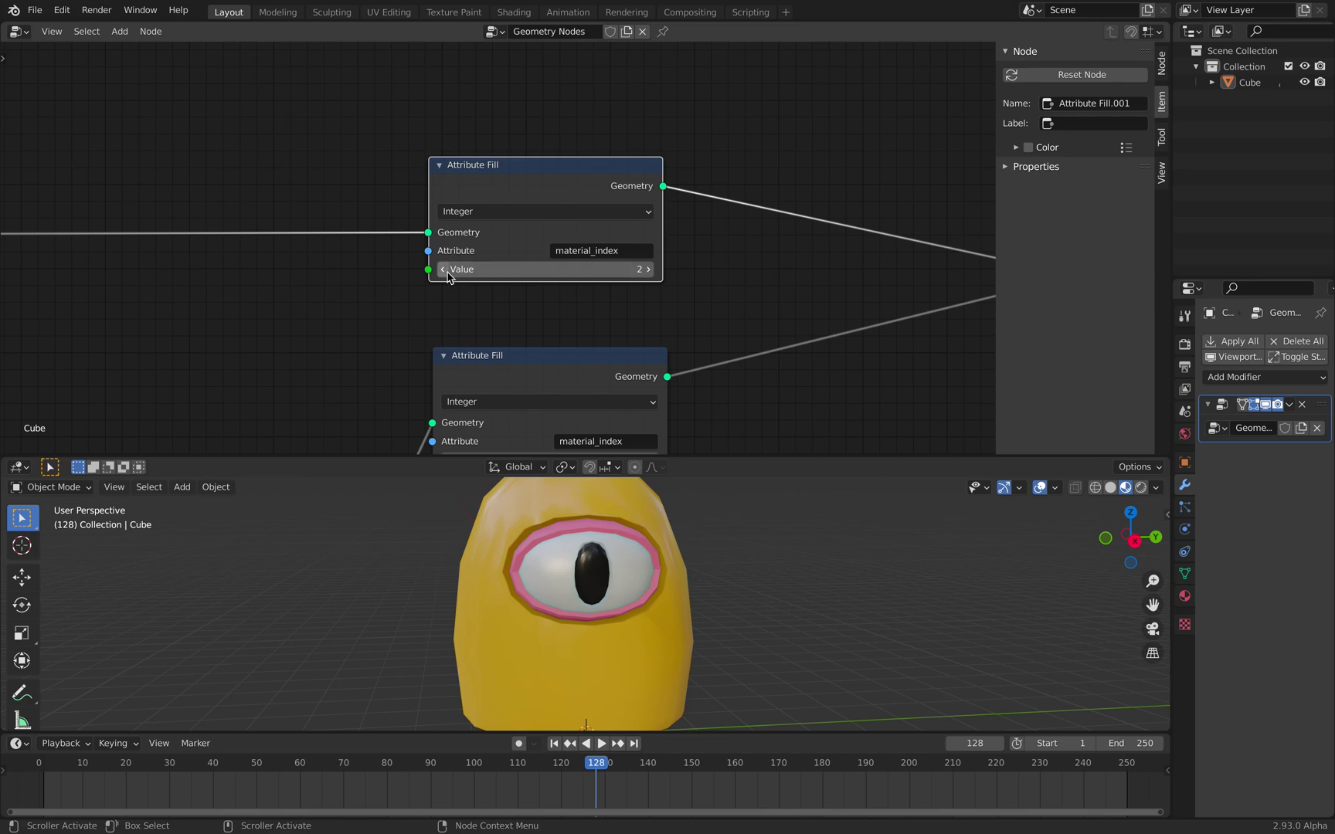
left_click(619, 535)
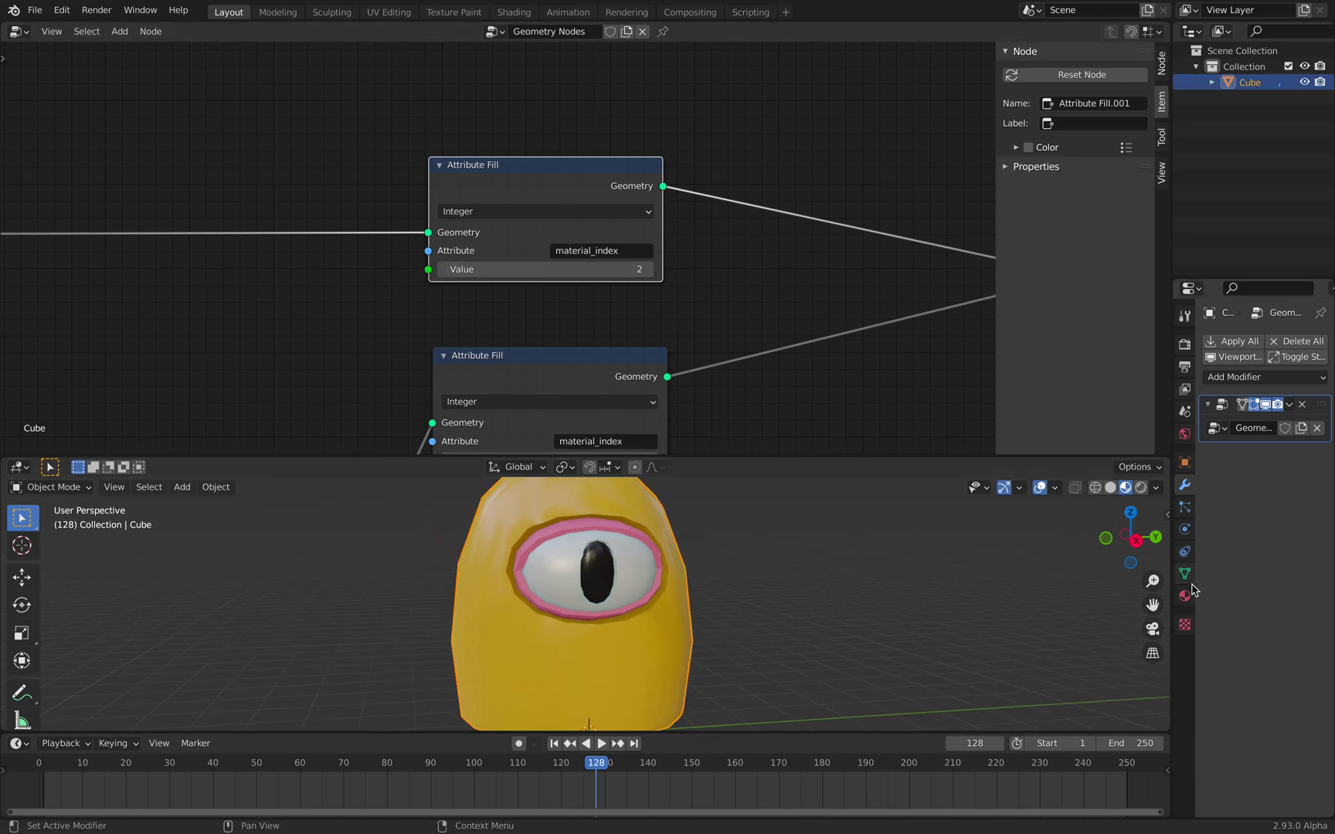
left_click(1184, 596)
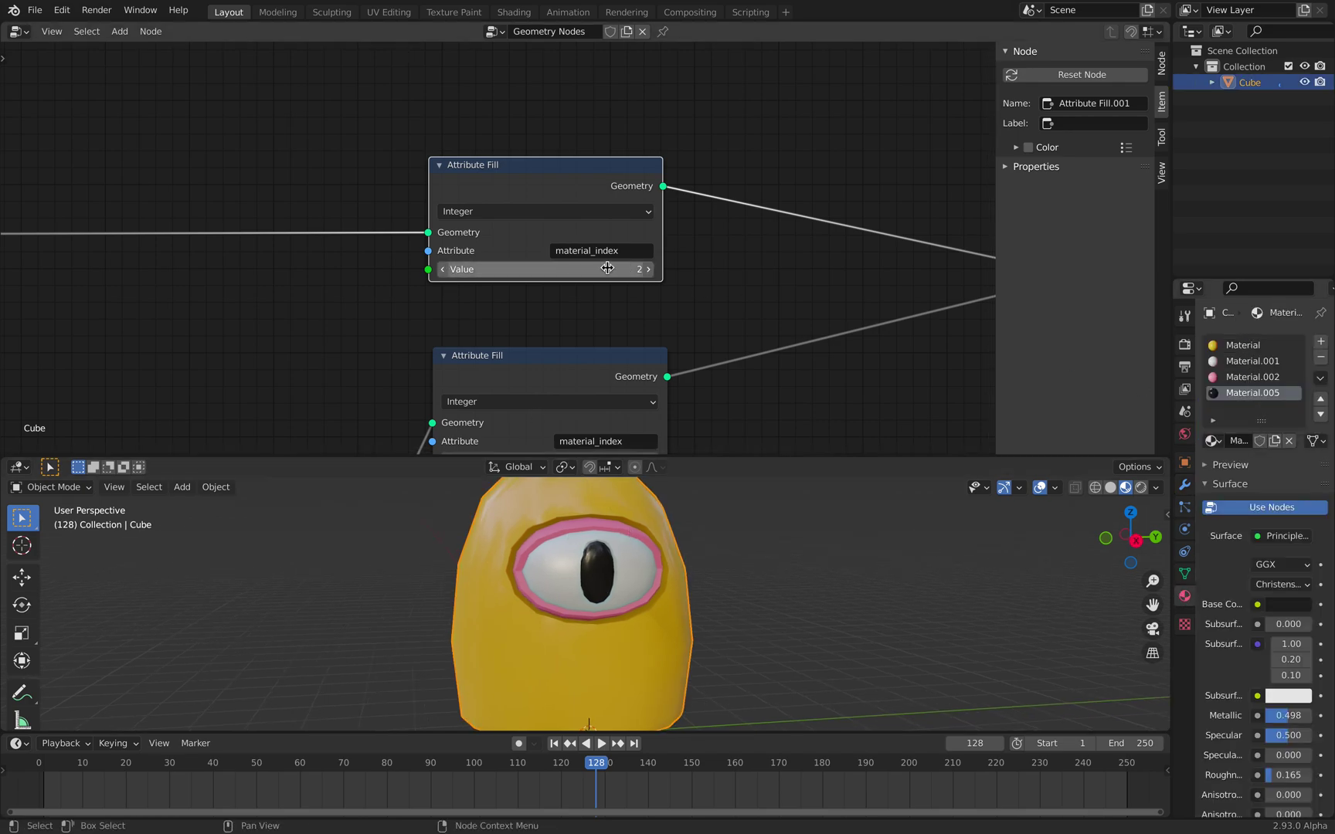
Step: Try material index values 1 and 3 in the upper Attribute Fill node, and restore the value 2
left_click(444, 270)
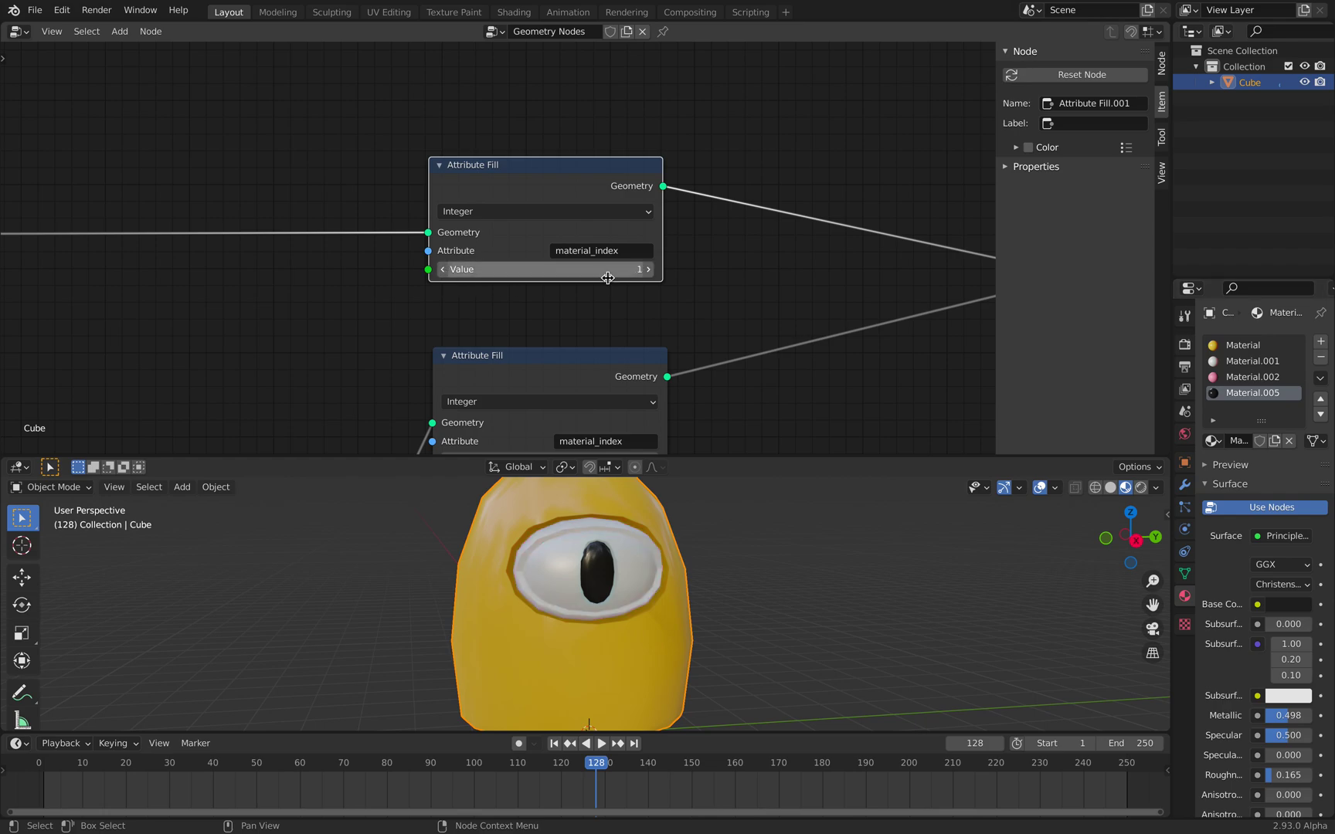
left_click(647, 272)
left_click(647, 272)
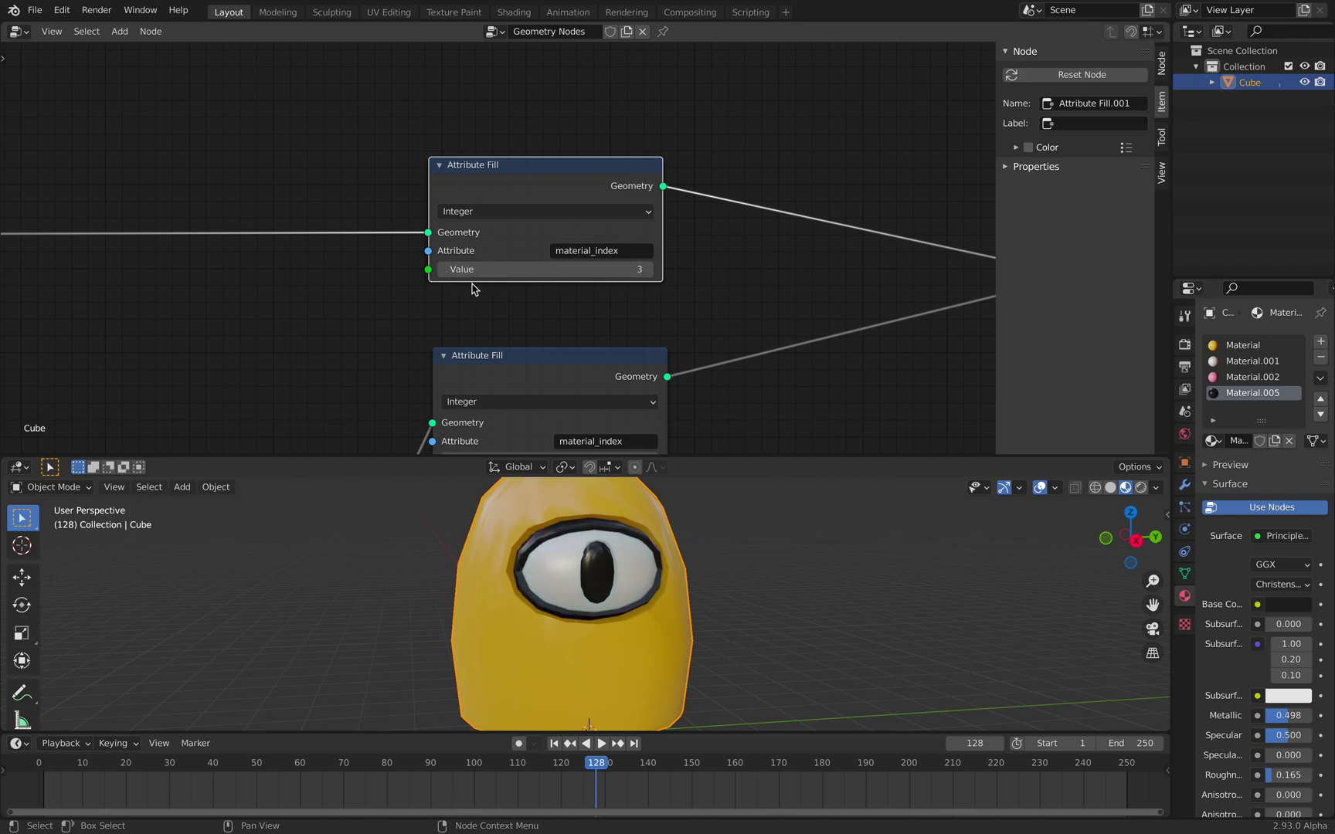
left_click(446, 269)
key("Home")
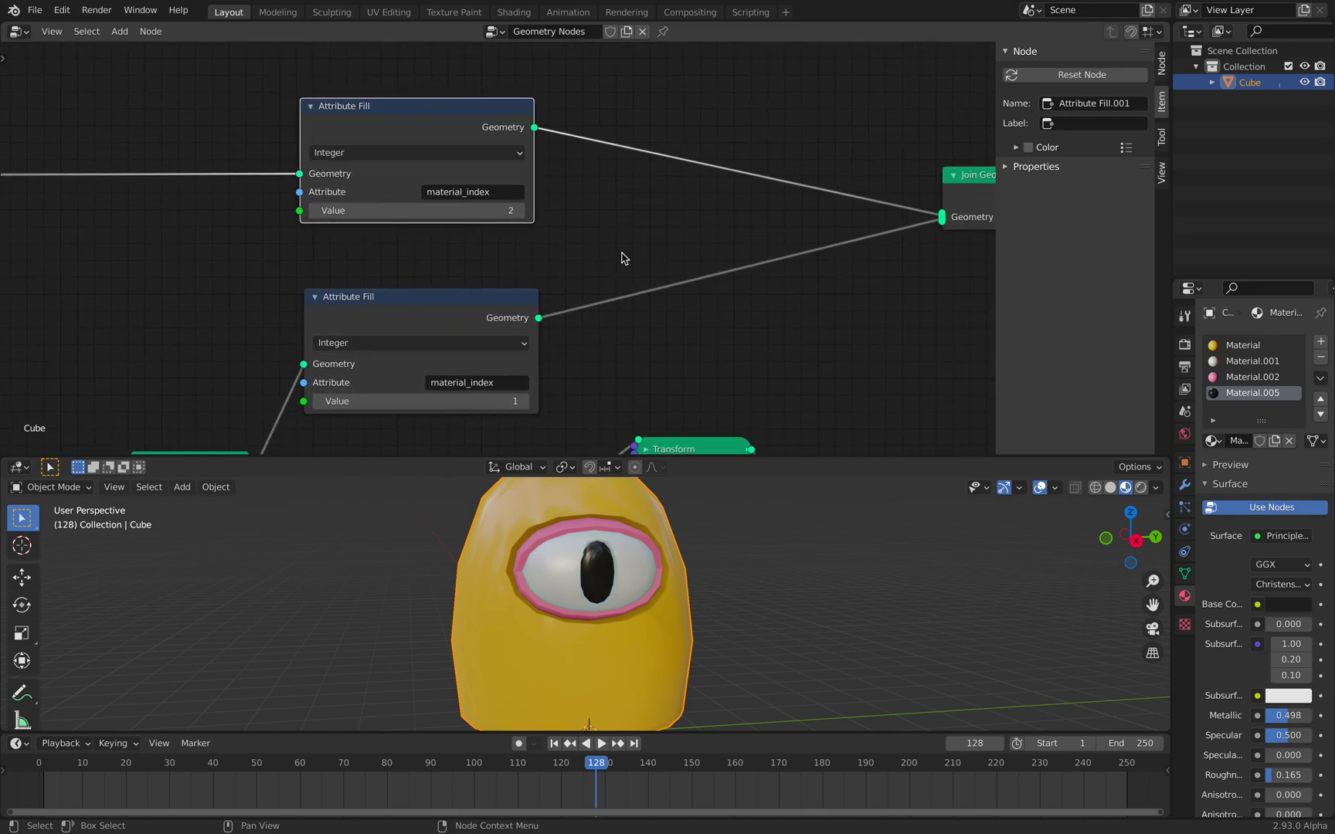
Step: Move the Join Geometry node that merges the two Attribute Fill nodes closer to them, and nudge the lower Attribute Fill node down
left_click_drag(846, 200, 658, 216)
middle_click_drag(645, 221, 786, 146)
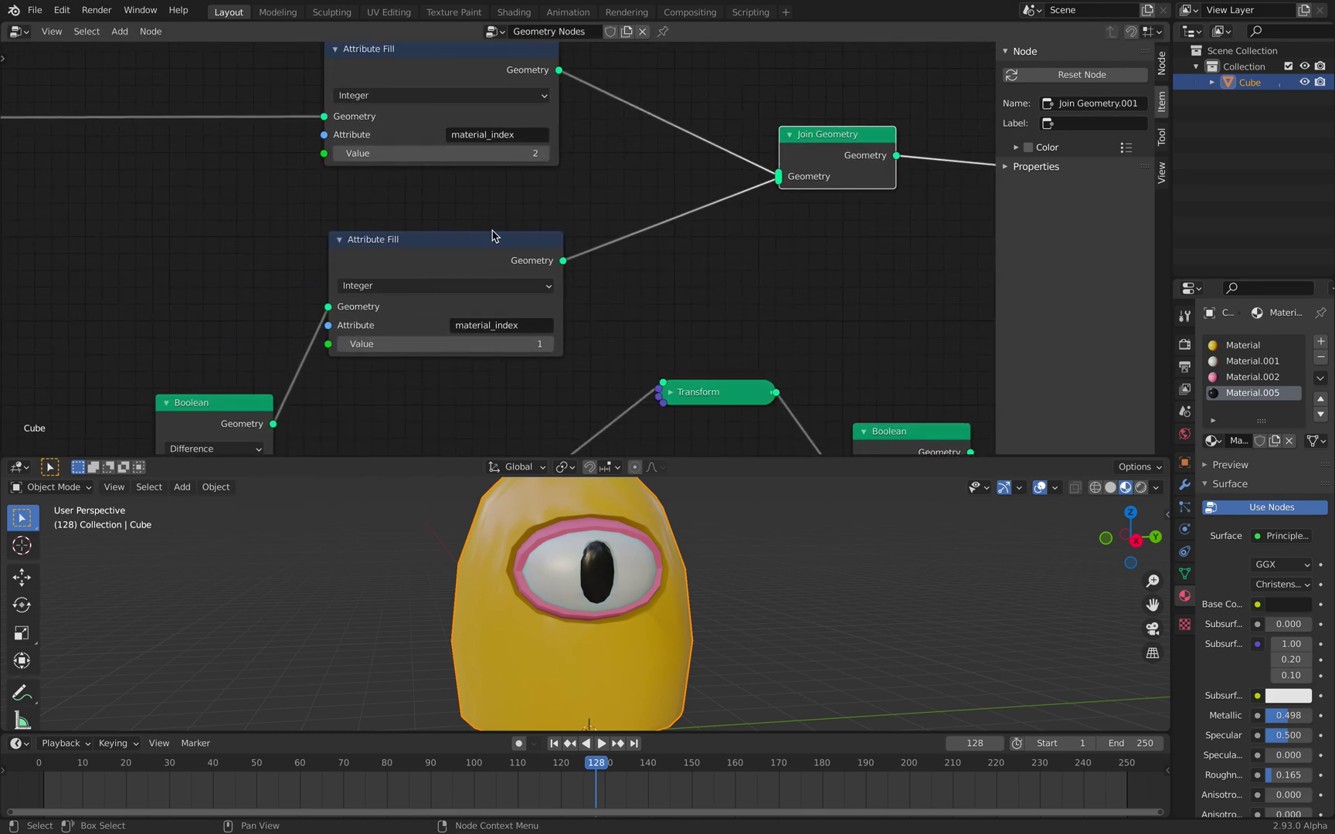
left_click_drag(486, 260, 486, 263)
scroll(533, 272, "down", 3)
middle_click_drag(547, 286, 478, 258)
middle_click_drag(604, 536, 635, 551)
scroll(611, 303, "down", 4)
middle_click_drag(646, 194, 512, 208)
scroll(512, 209, "up", 4)
left_click_drag(501, 181, 474, 184)
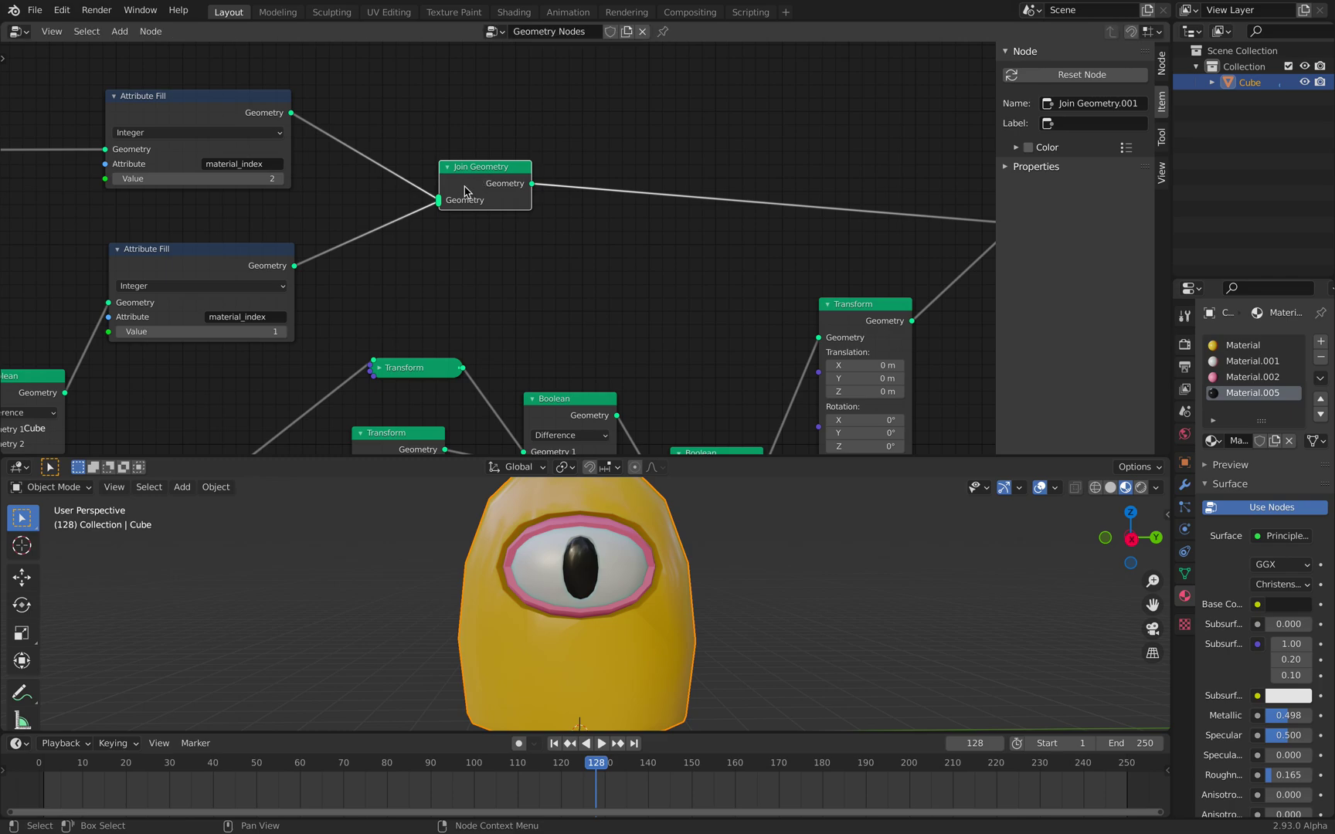
Step: Shift the next two Join Geometry nodes in the chain slightly downward, before the final Transform node
middle_click_drag(336, 146, 294, 185)
scroll(559, 198, "right", 4)
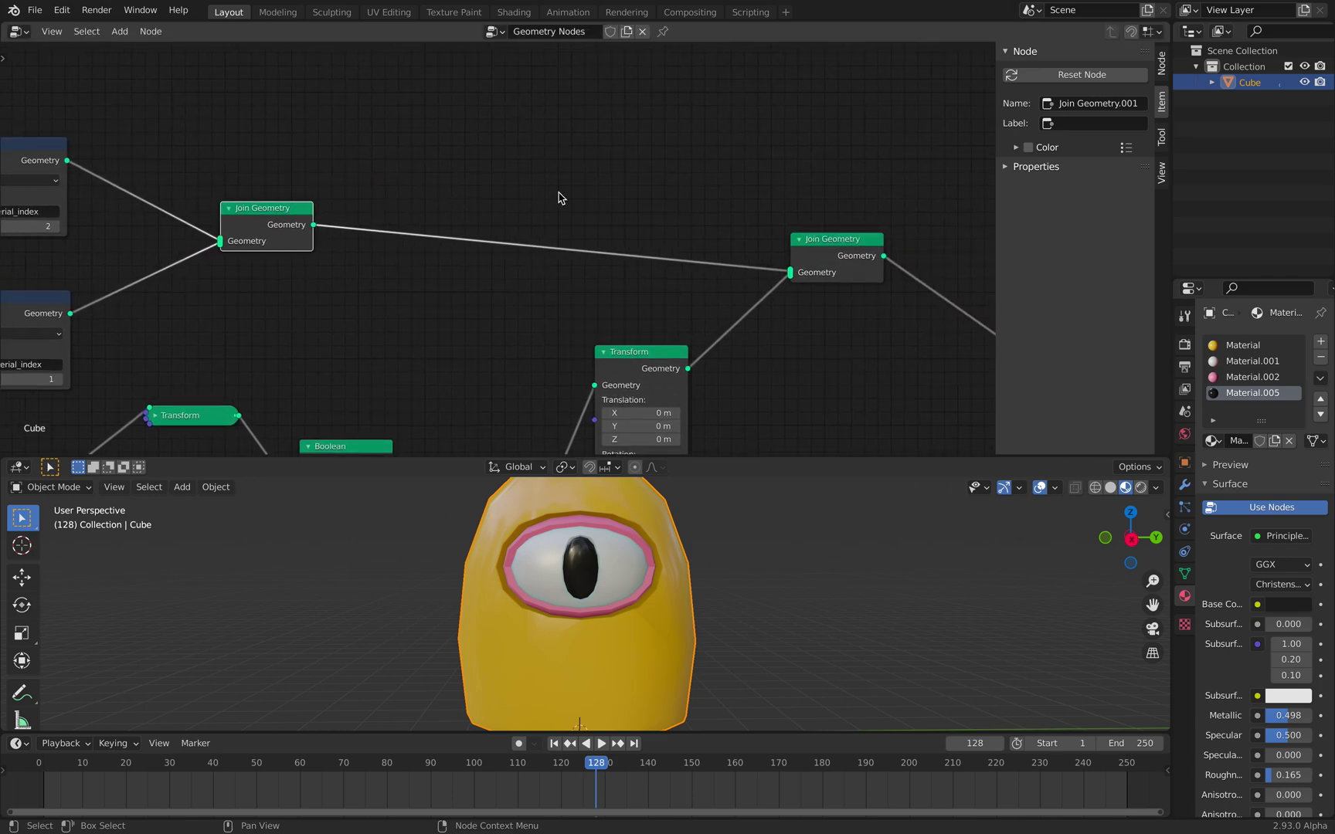
left_click_drag(822, 242, 822, 261)
scroll(803, 256, "down", 2)
middle_click_drag(707, 243, 442, 226)
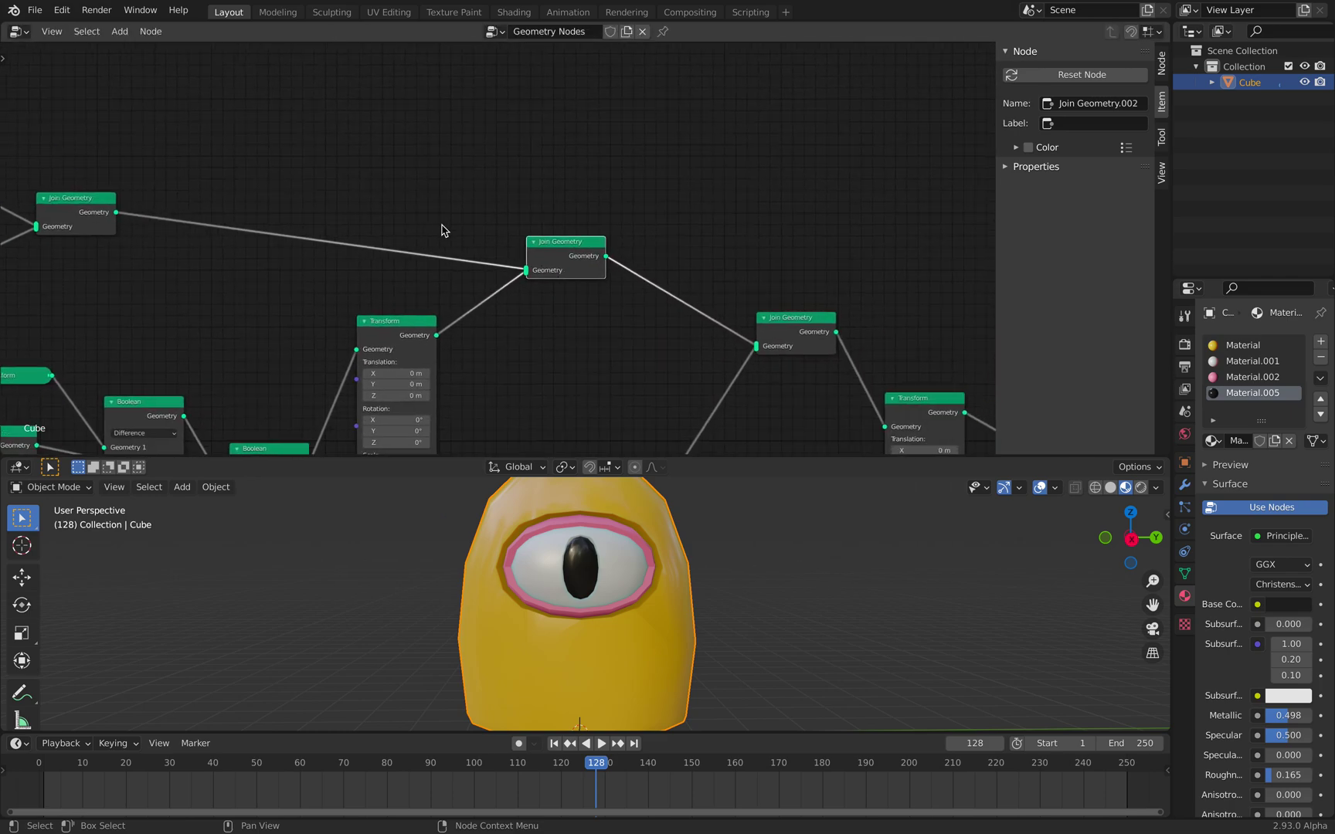
left_click_drag(815, 322, 829, 337)
middle_click_drag(761, 289, 689, 245)
middle_click_drag(843, 358, 795, 309)
left_click_drag(794, 310, 811, 330)
Step: Move the final Transform node slightly right and down, closer to the Group Output node
scroll(788, 286, "down", 1)
middle_click_drag(680, 267, 528, 230)
middle_click_drag(656, 308, 576, 193)
scroll(576, 193, "up", 2)
left_click_drag(574, 176, 601, 185)
Step: Set the final Transform node's Z translation to 2.96 m against the right orthographic view, and give the 3D viewport more height
mouse_move(630, 256)
left_mouse_down()
mouse_move(654, 256)
mouse_move(616, 257)
left_mouse_up()
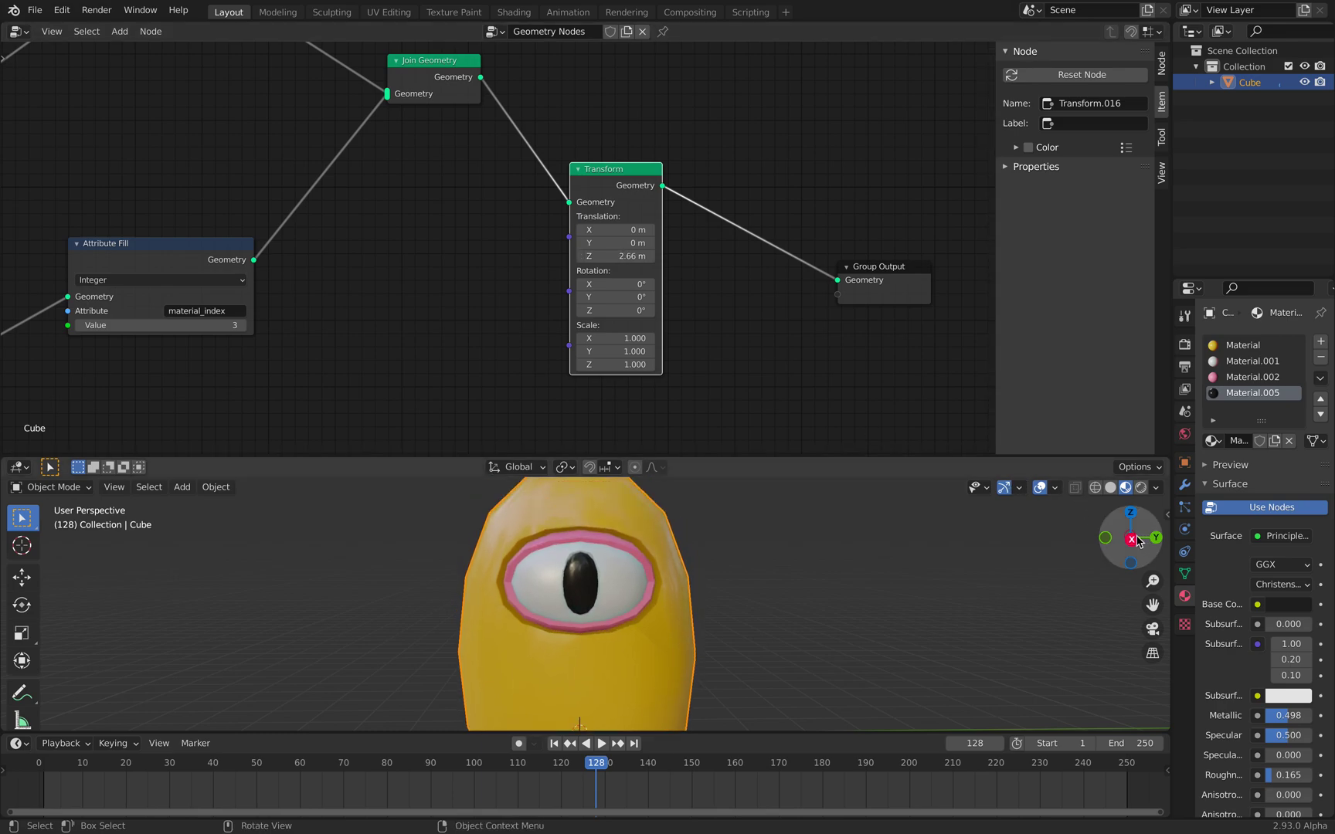
left_click(1133, 539)
mouse_move(629, 257)
left_mouse_down()
mouse_move(641, 257)
mouse_move(624, 256)
left_mouse_up()
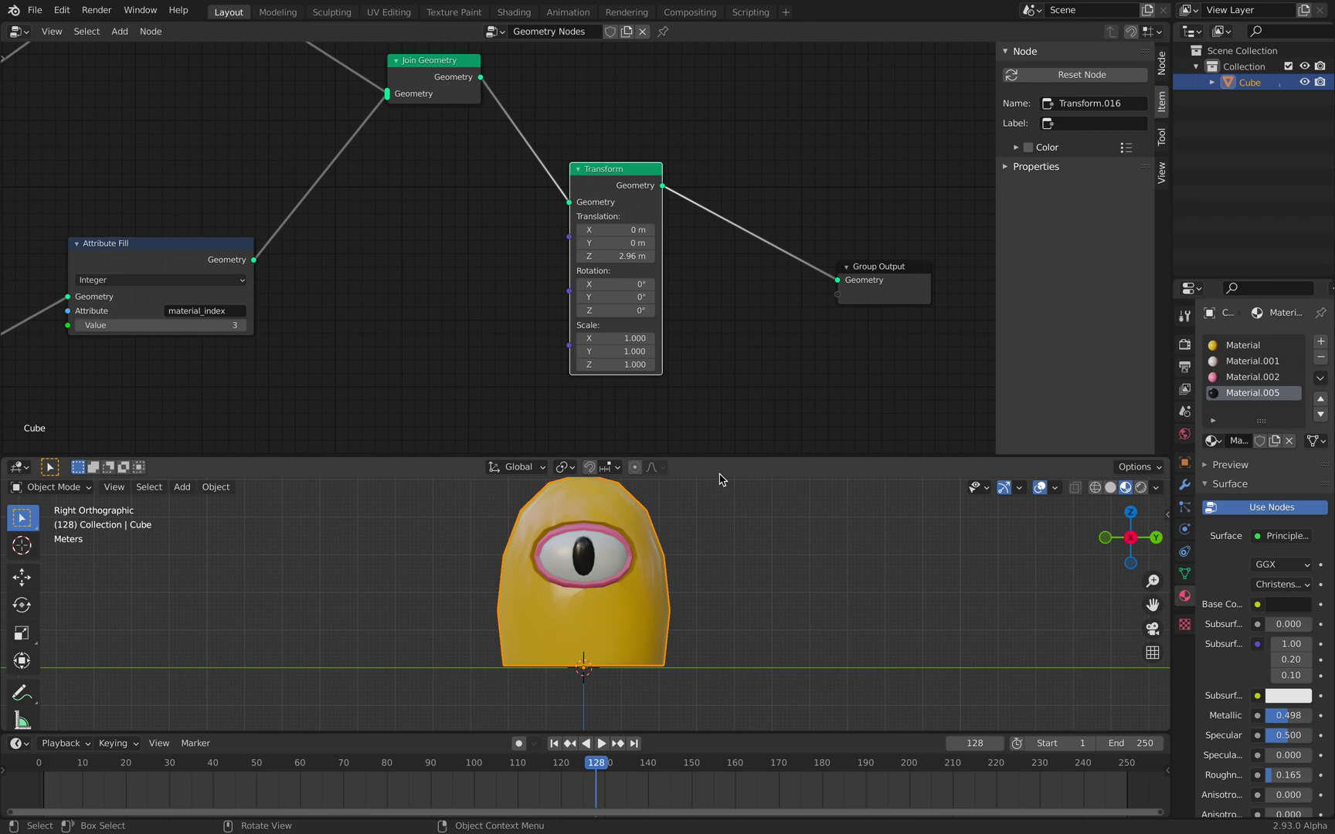
left_click_drag(715, 456, 680, 315)
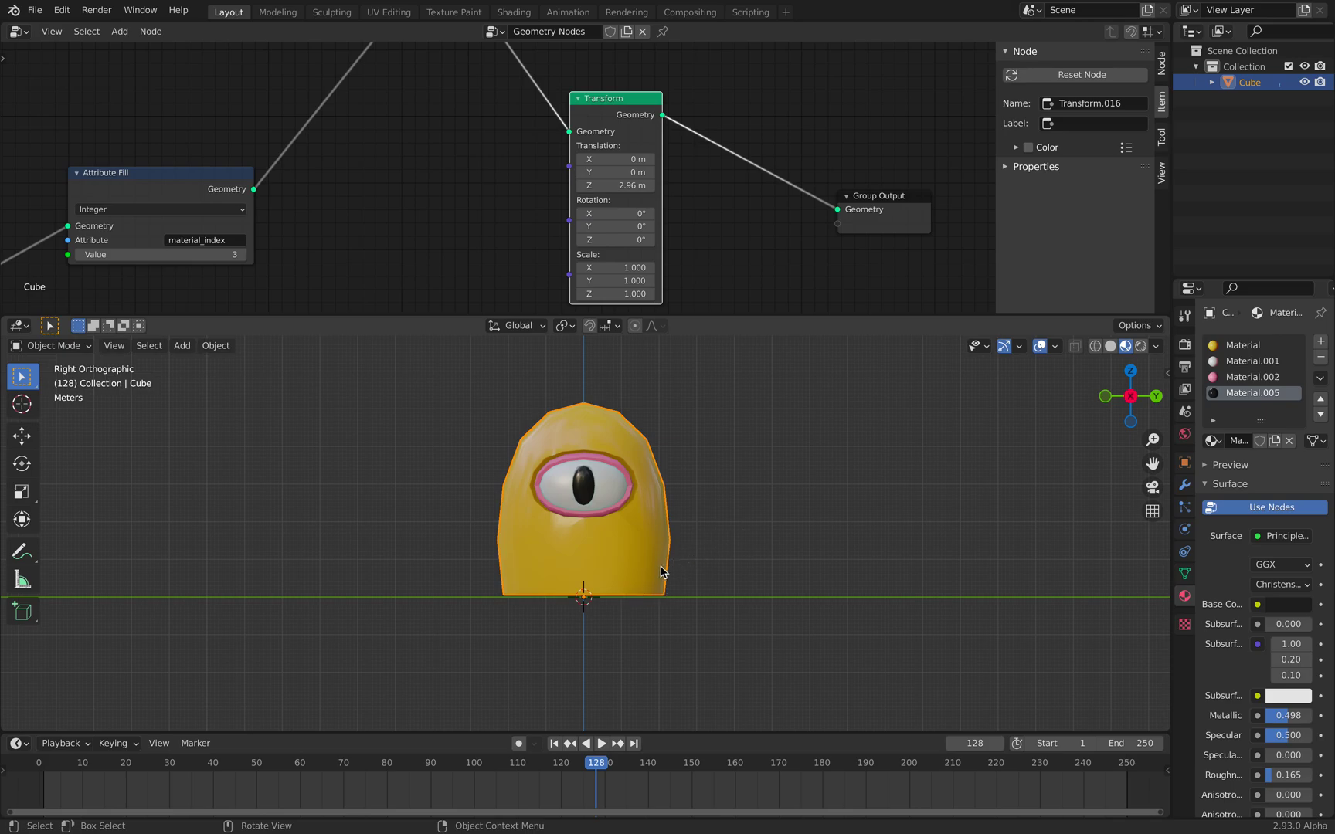
Step: Annotate the side view with two jointed legs and feet on each side of the body, plus curved strokes beneath it
left_click_drag(740, 507, 787, 565)
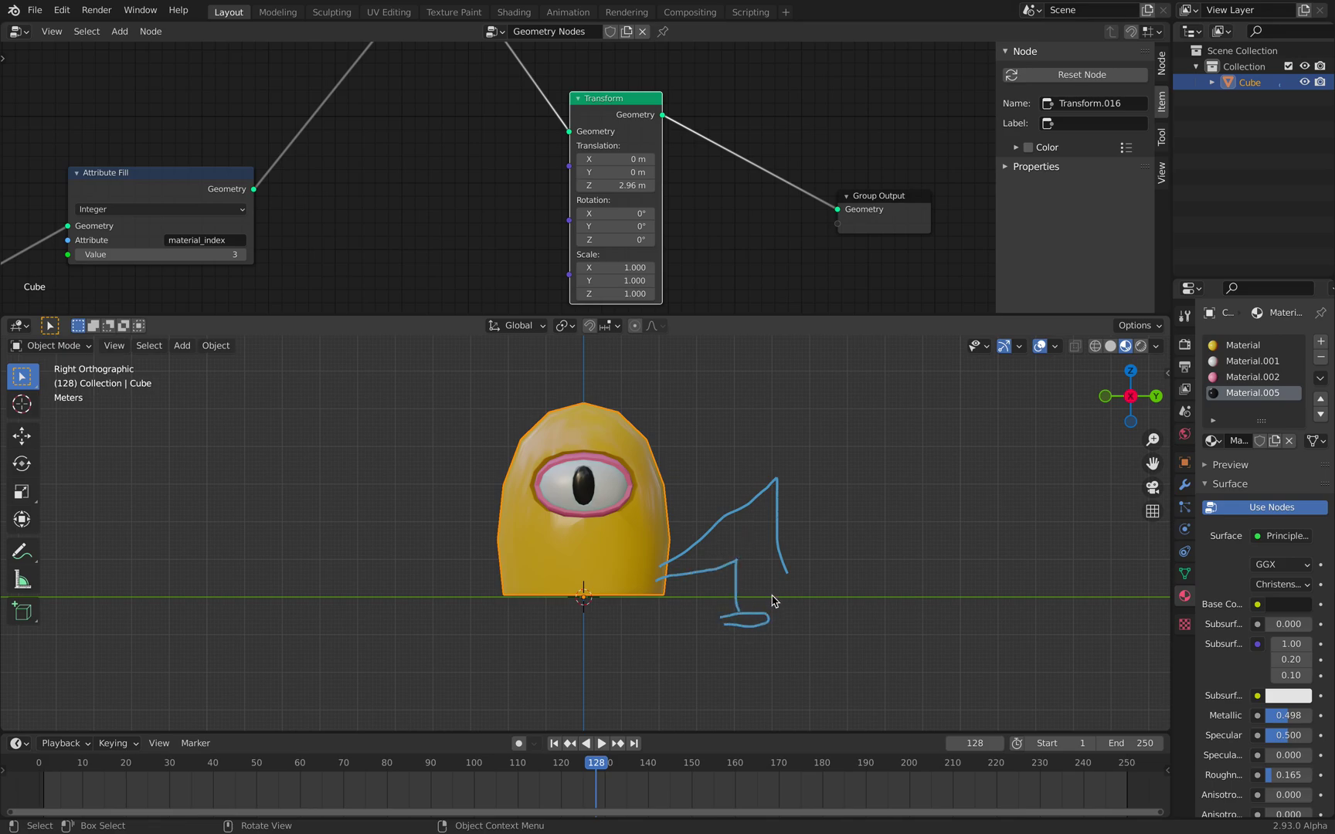
left_click_drag(491, 533, 353, 543)
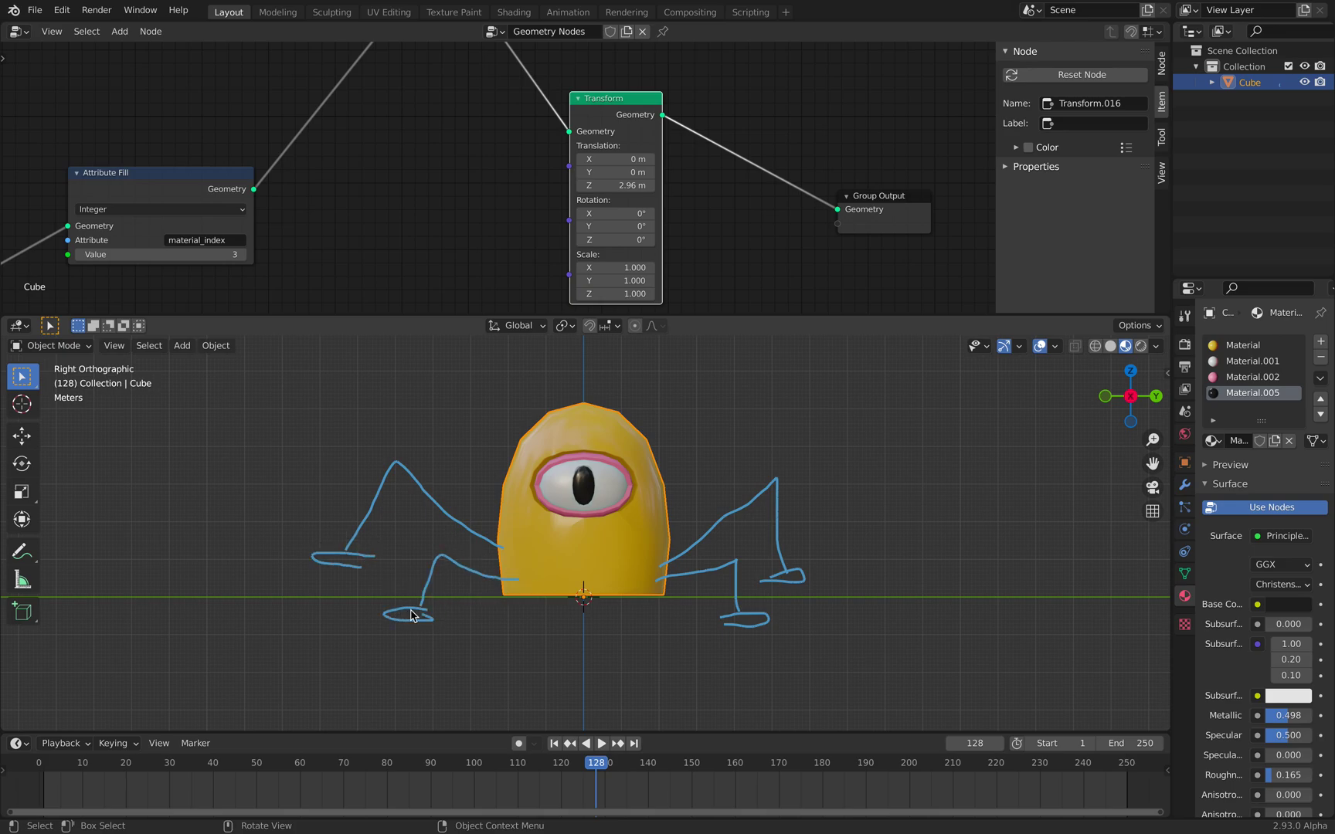
scroll(503, 571, "up", 2)
left_click_drag(470, 562, 529, 653)
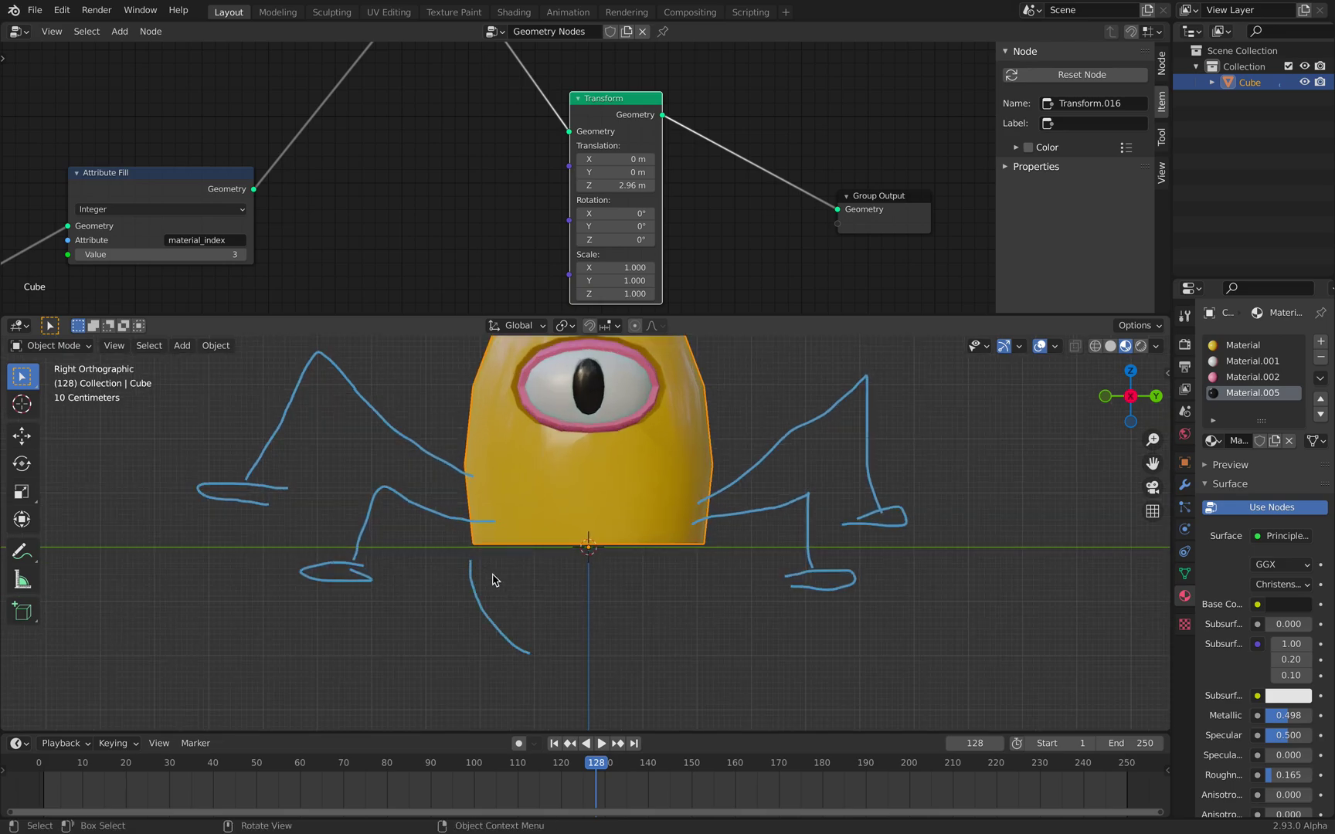
left_click_drag(533, 574, 531, 651)
left_click_drag(648, 572, 648, 642)
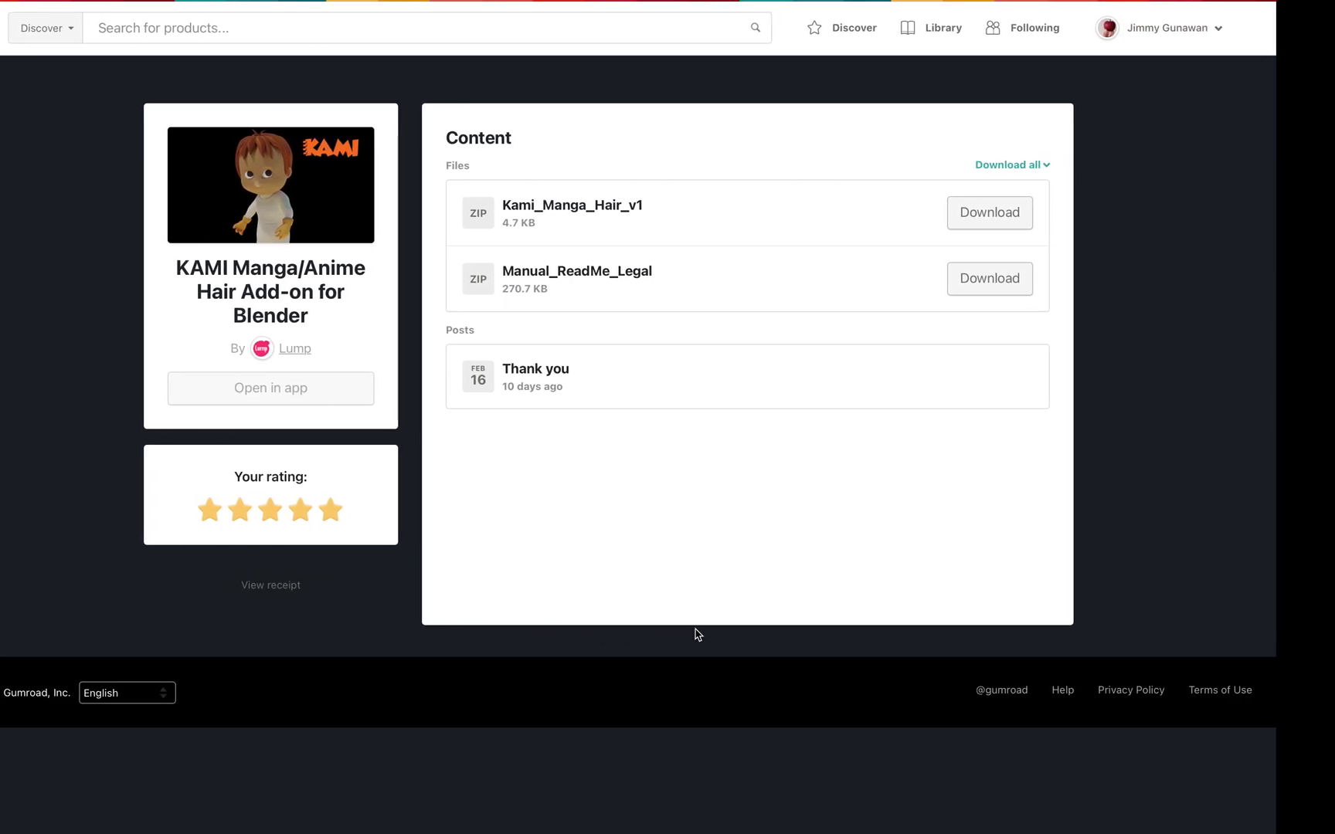
Step: Switch to Finder and launch a new Blender instance from there
key("ctrl+Left")
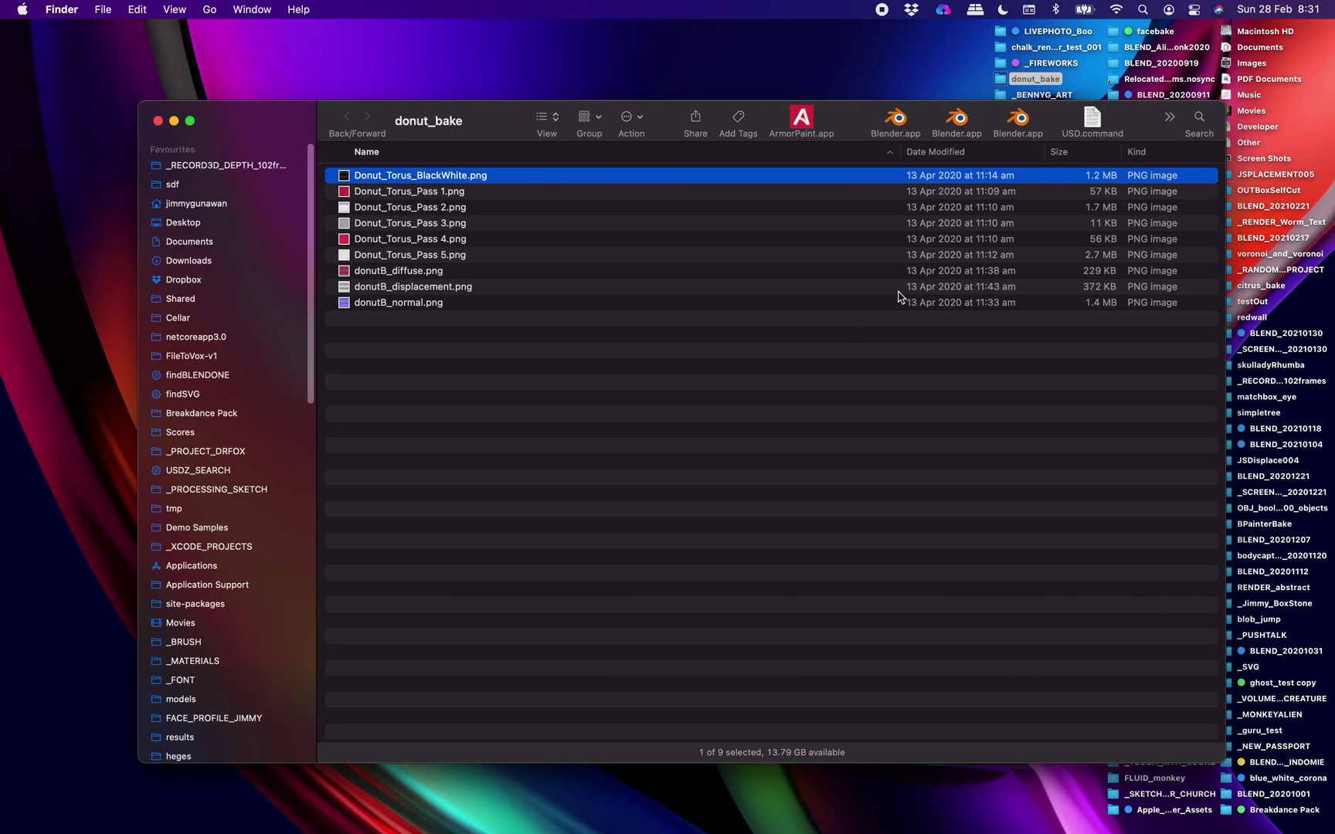
left_click(1172, 119)
left_click(1172, 119)
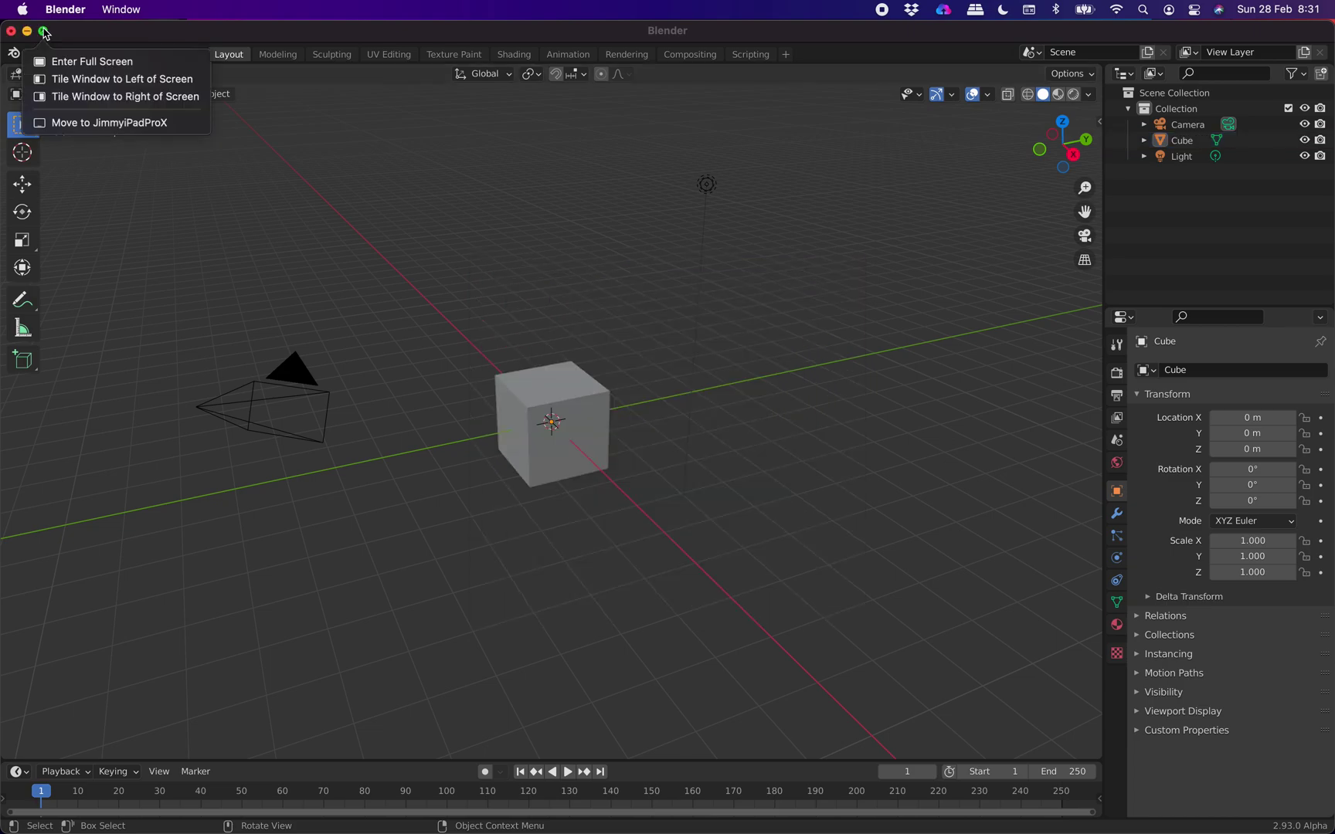
Step: Make the new Blender window full screen and open the recent file eyes_cube_007.blend
left_click(44, 31)
left_click(41, 15)
mouse_move(58, 57)
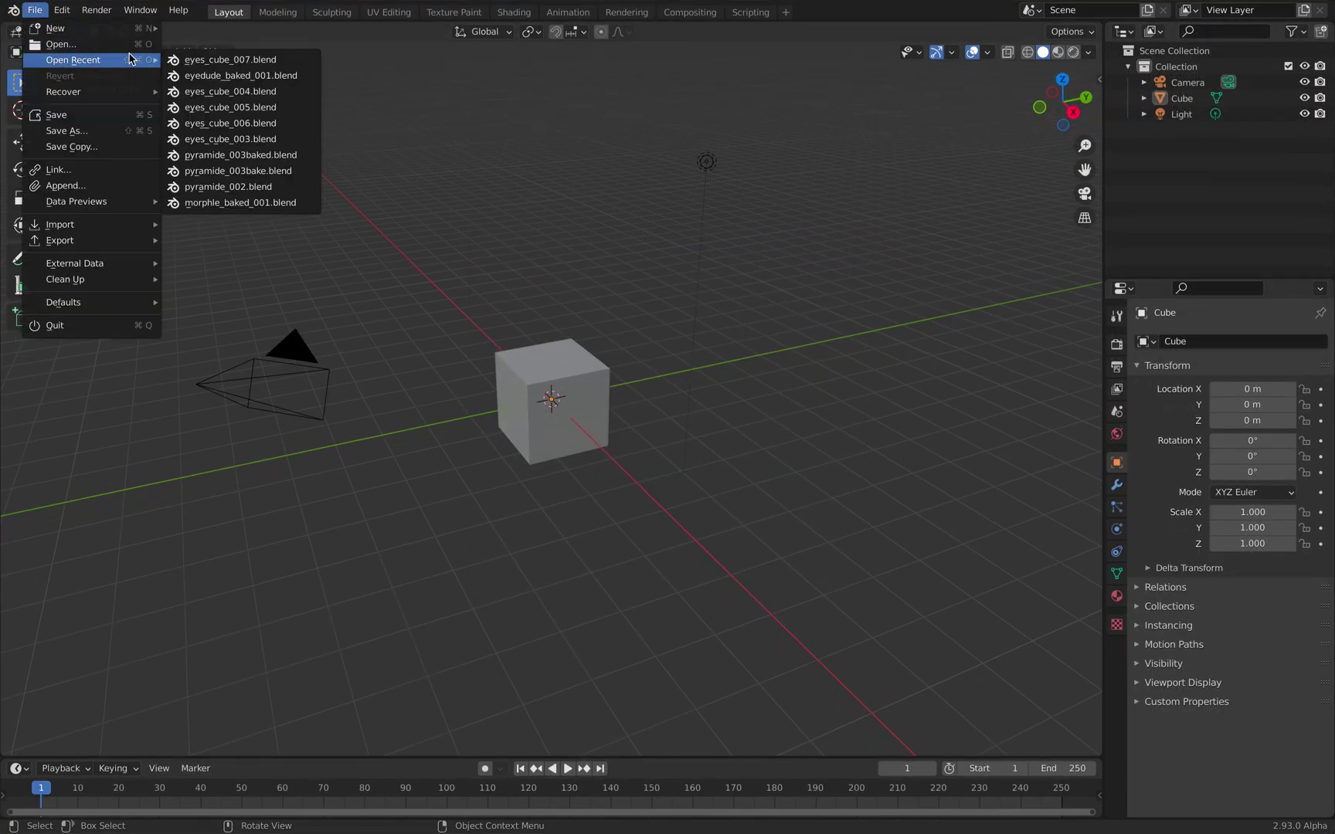
left_click(207, 68)
left_click(606, 446)
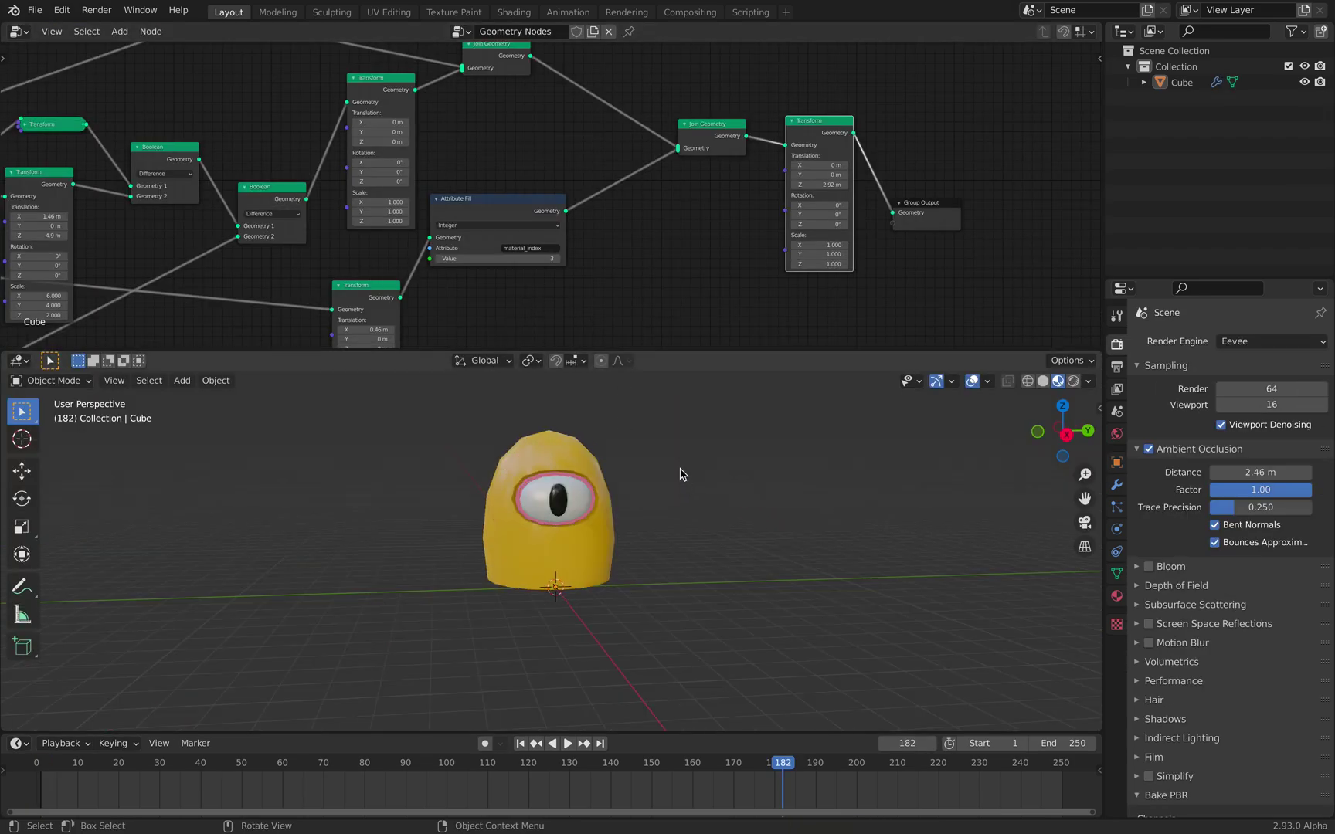
Step: Give the node editor more height and space out the Group Output, final Transform and last Join Geometry nodes
left_click_drag(683, 352, 692, 549)
middle_click_drag(361, 339, 504, 292)
scroll(280, 307, "down", 4)
middle_click_drag(279, 308, 253, 328)
scroll(556, 334, "up", 4)
middle_click_drag(556, 334, 457, 370)
scroll(702, 298, "up", 5)
middle_click_drag(703, 298, 438, 367)
left_click_drag(666, 384, 842, 412)
left_click_drag(490, 263, 603, 311)
left_click_drag(332, 273, 357, 252)
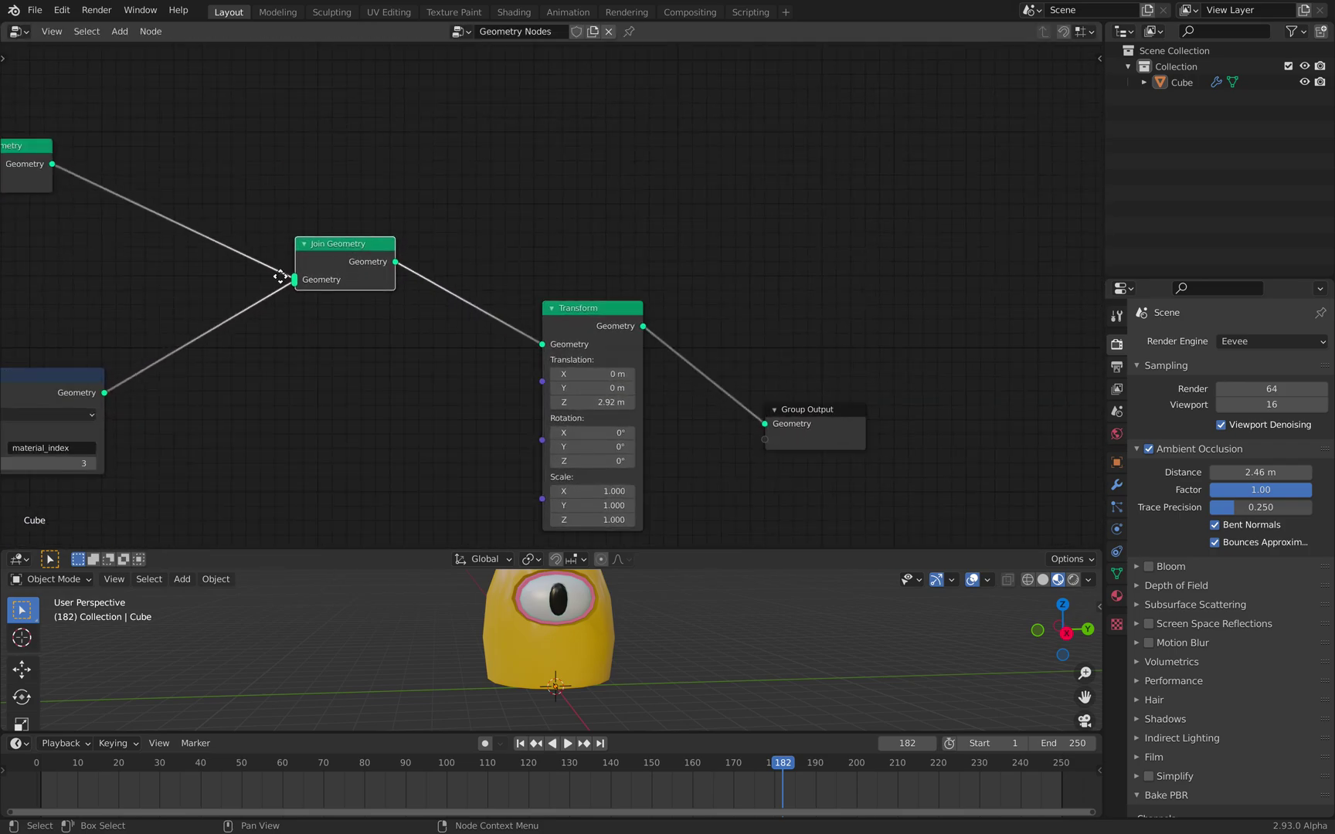
Step: Move the pupil's Attribute Fill node and the Transform feeding it rightward, closer to the last Join Geometry node
middle_click_drag(293, 275, 623, 180)
left_click_drag(393, 292, 570, 244)
middle_click_drag(295, 333, 389, 297)
left_click_drag(270, 372, 447, 265)
middle_click_drag(438, 276, 318, 279)
scroll(348, 281, "up", 2)
left_click_drag(303, 272, 261, 312)
Step: Lower the pupil's Attribute Fill value to 1 with the eye in view, and set it back to 3
middle_click_drag(599, 608, 590, 608)
left_click_drag(662, 548, 660, 469)
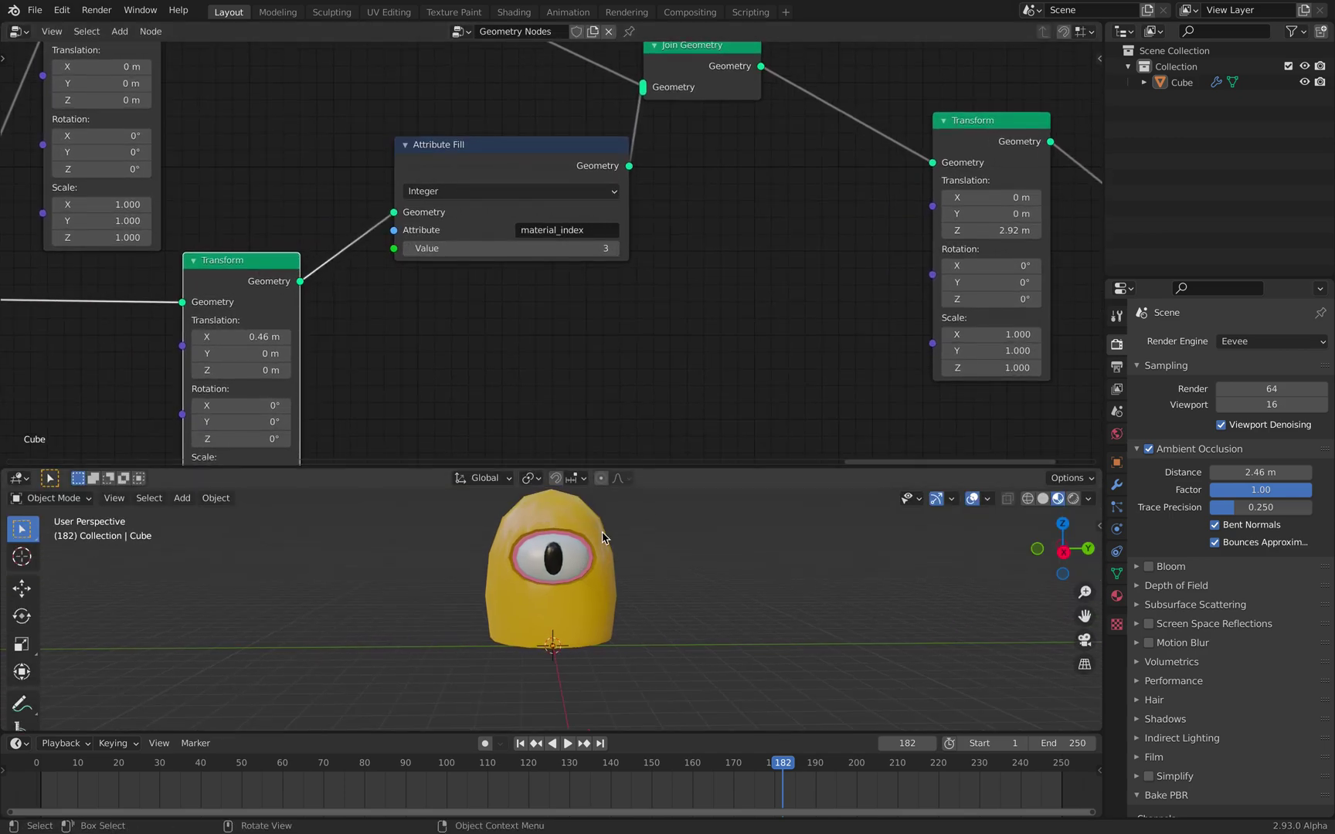
middle_click_drag(608, 541, 645, 546)
scroll(607, 546, "up", 2)
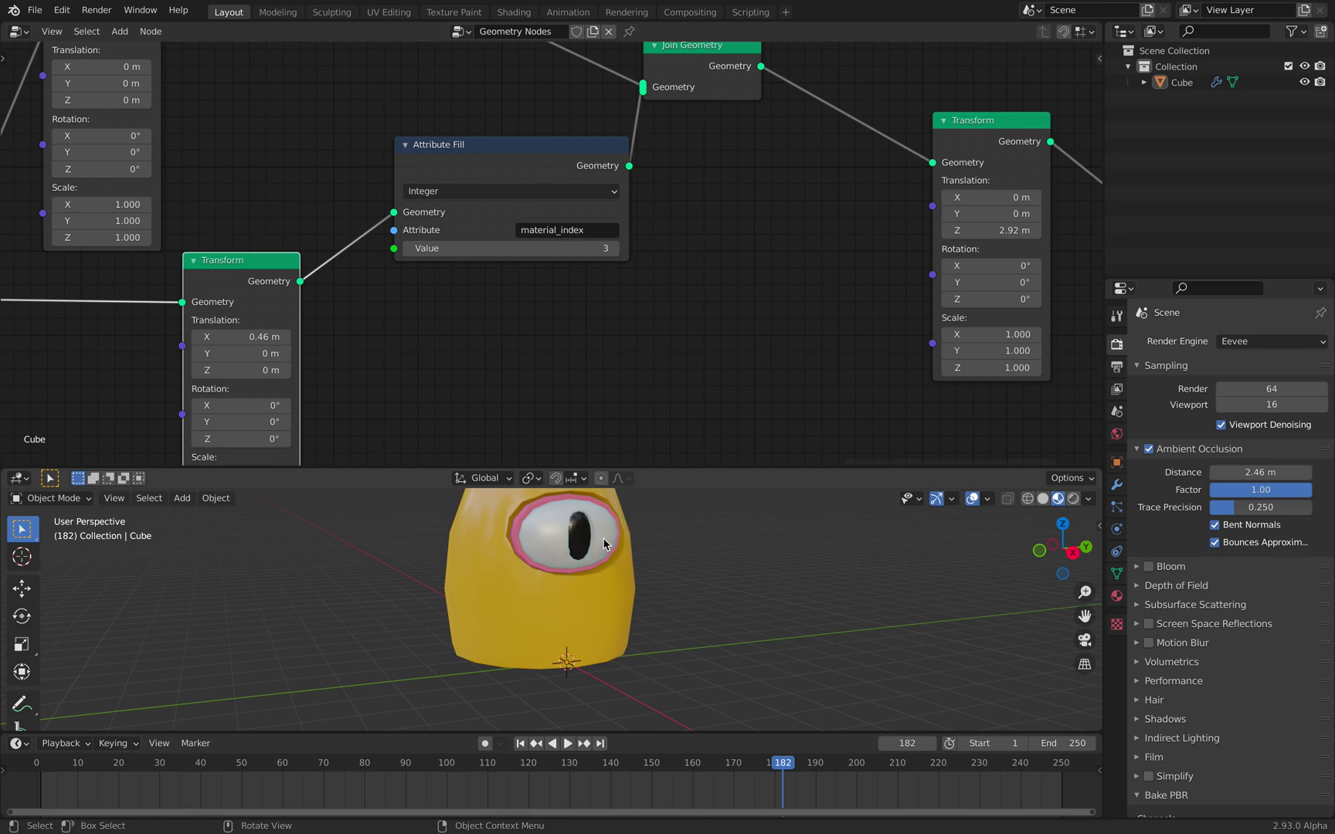
left_click(408, 248)
left_click(614, 251)
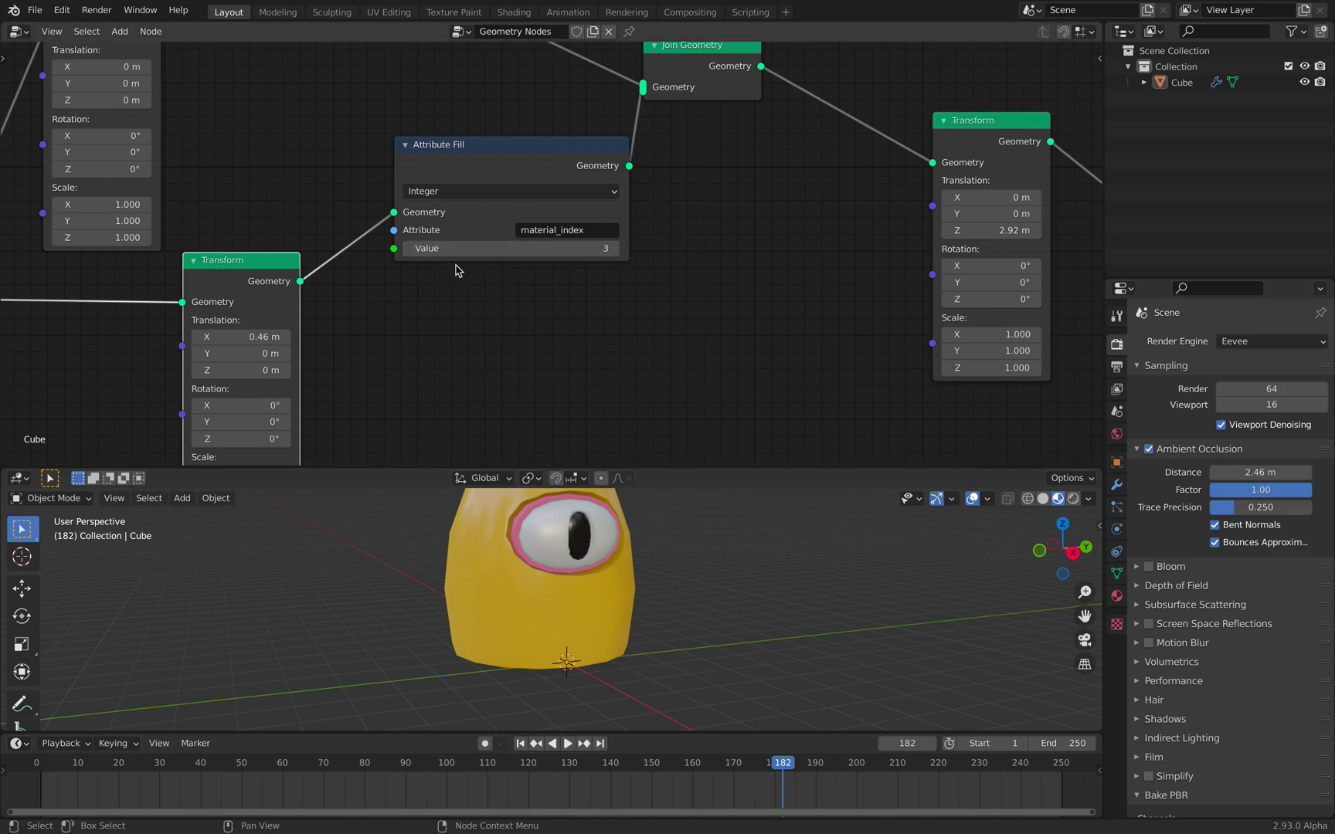
left_click(409, 250)
left_click(409, 250)
left_click(408, 248)
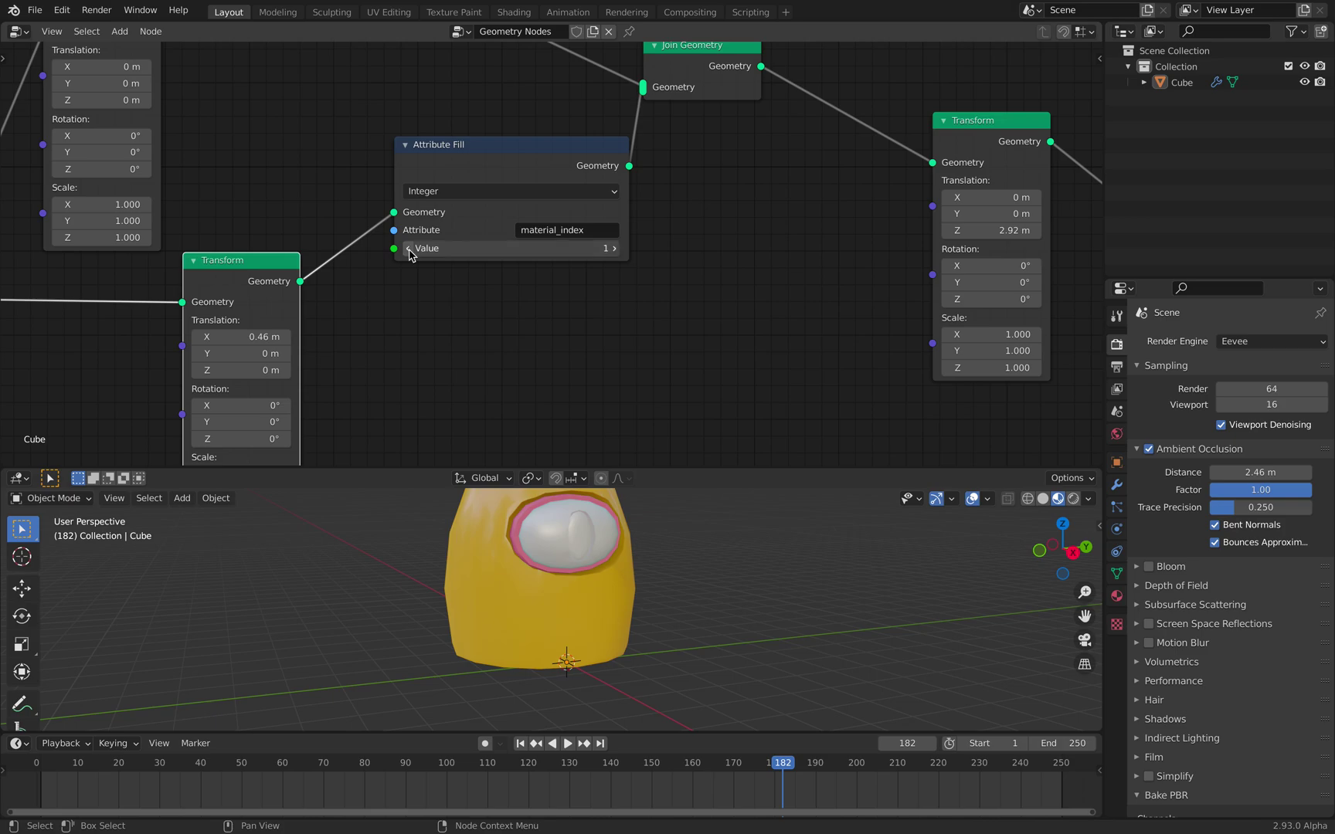
left_click(614, 251)
left_click(613, 251)
left_click(614, 251)
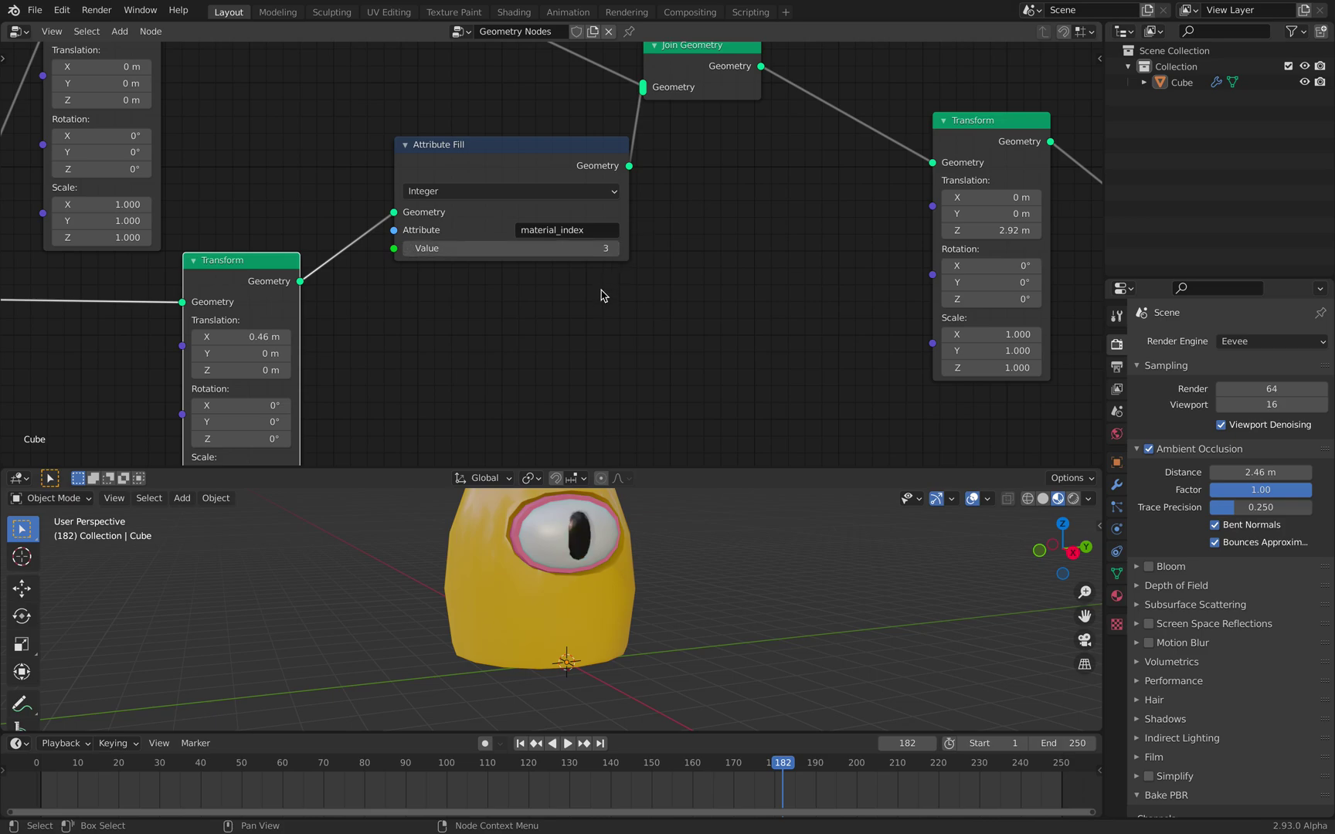
Step: Move the pupil's Attribute Fill node and the Transform node feeding it downward
scroll(543, 347, "down", 4)
middle_click_drag(544, 381, 541, 410)
left_click_drag(512, 234, 500, 318)
left_click_drag(318, 307, 318, 386)
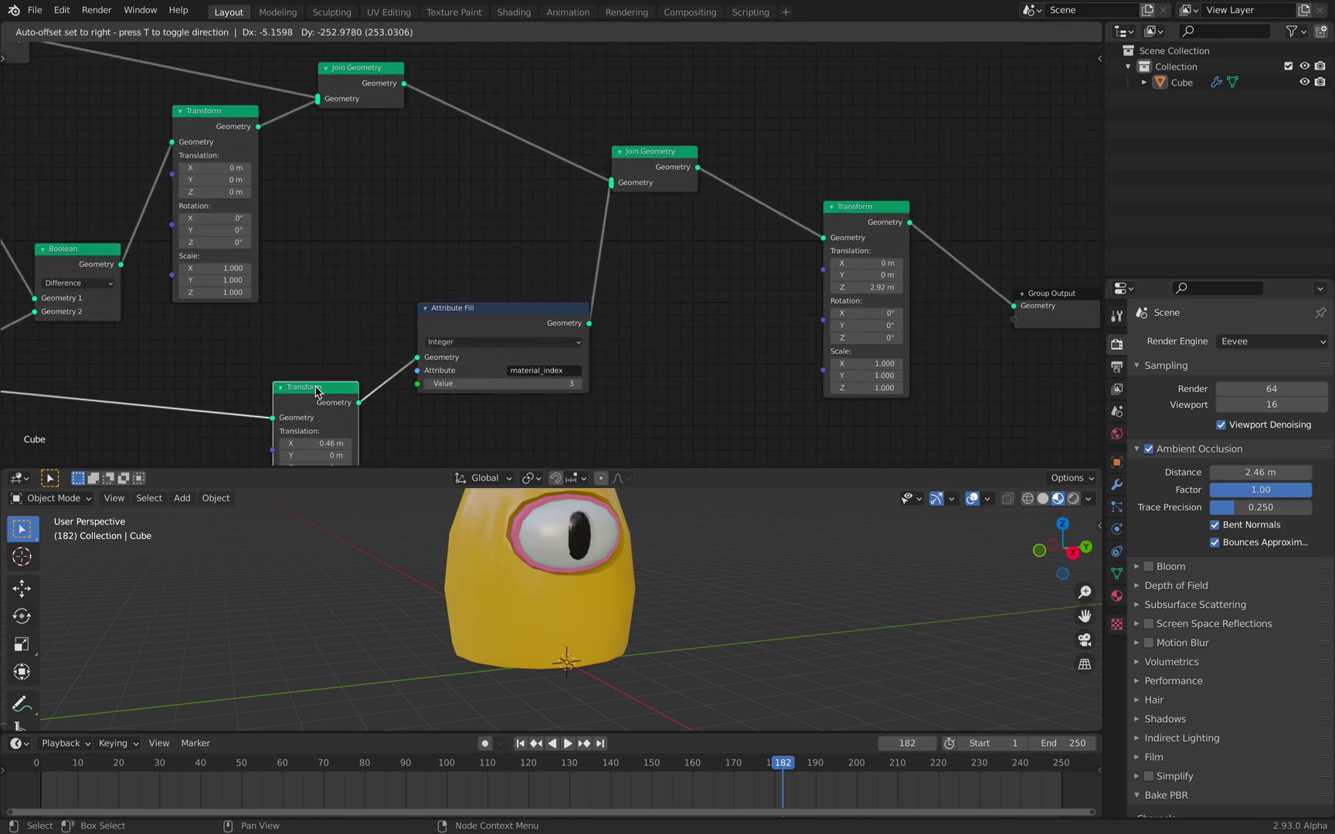
Step: Spread out the body branch by shifting its Join Geometry and Transform nodes right and nudging the second Boolean node
scroll(323, 291, "down", 2)
middle_click_drag(324, 290, 596, 344)
left_click_drag(506, 201, 502, 230)
left_click_drag(610, 154, 690, 146)
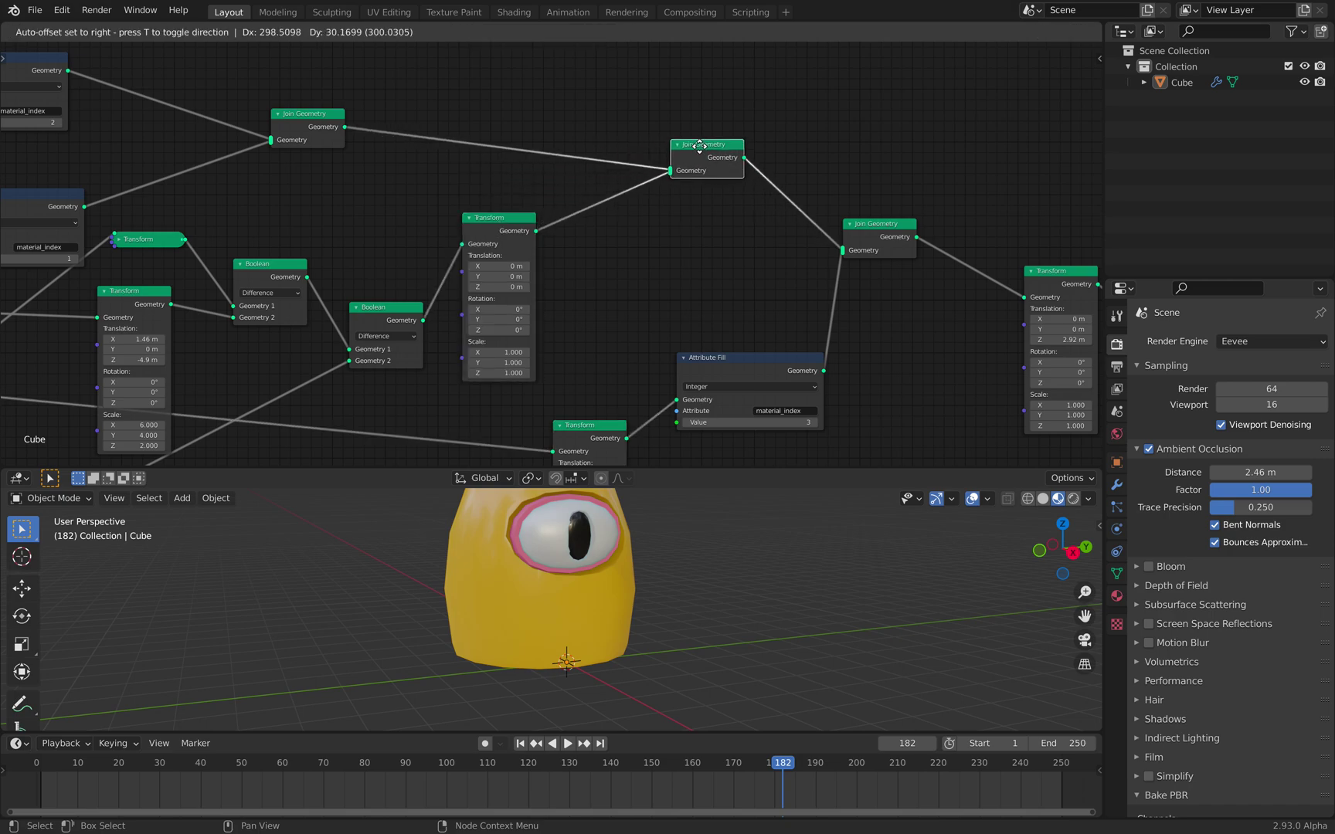
middle_click_drag(559, 234, 655, 194)
left_click_drag(581, 184, 615, 181)
scroll(560, 260, "up", 1)
left_click_drag(478, 279, 493, 258)
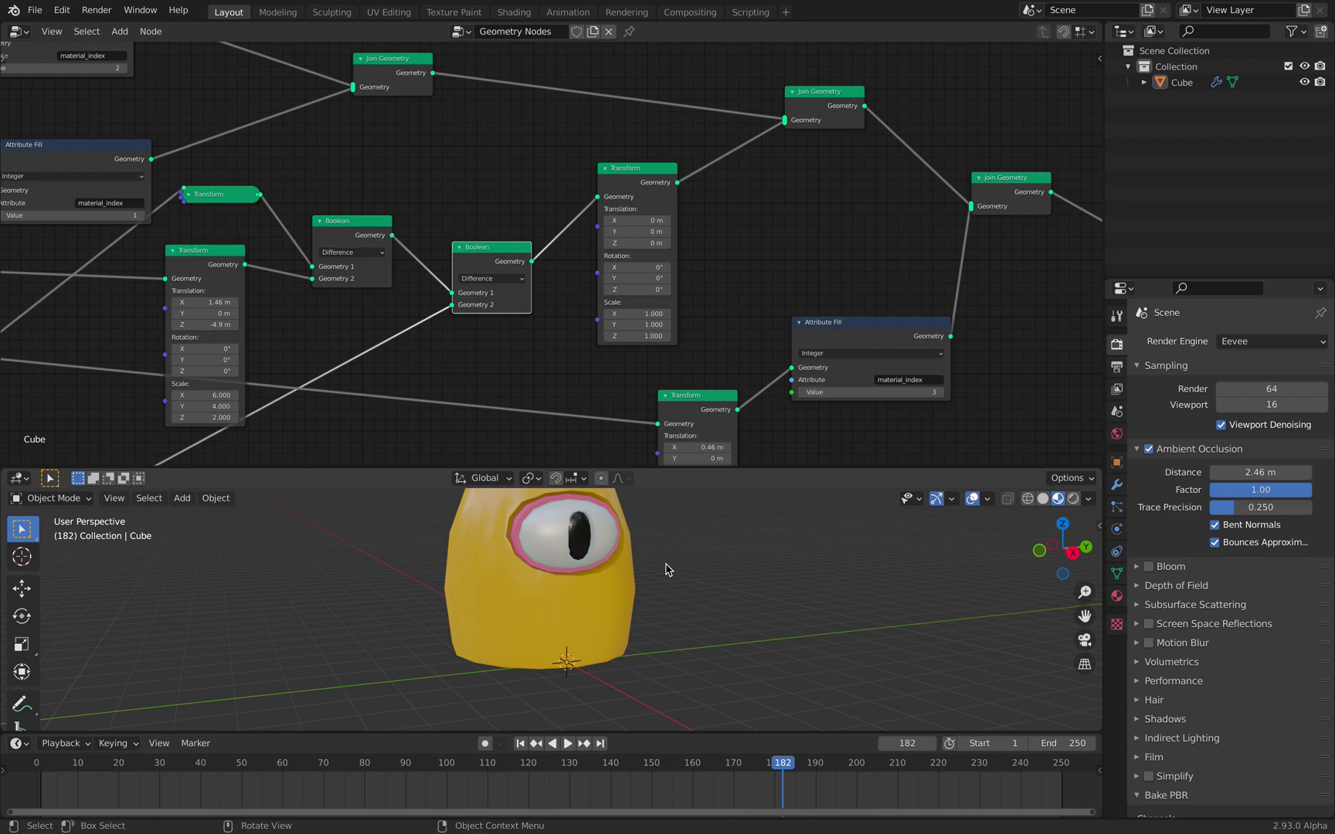
Step: Give the 3D viewport more height and annotate a square and separate upper and lower eyelid halves beside the character
middle_click_drag(548, 580, 525, 618)
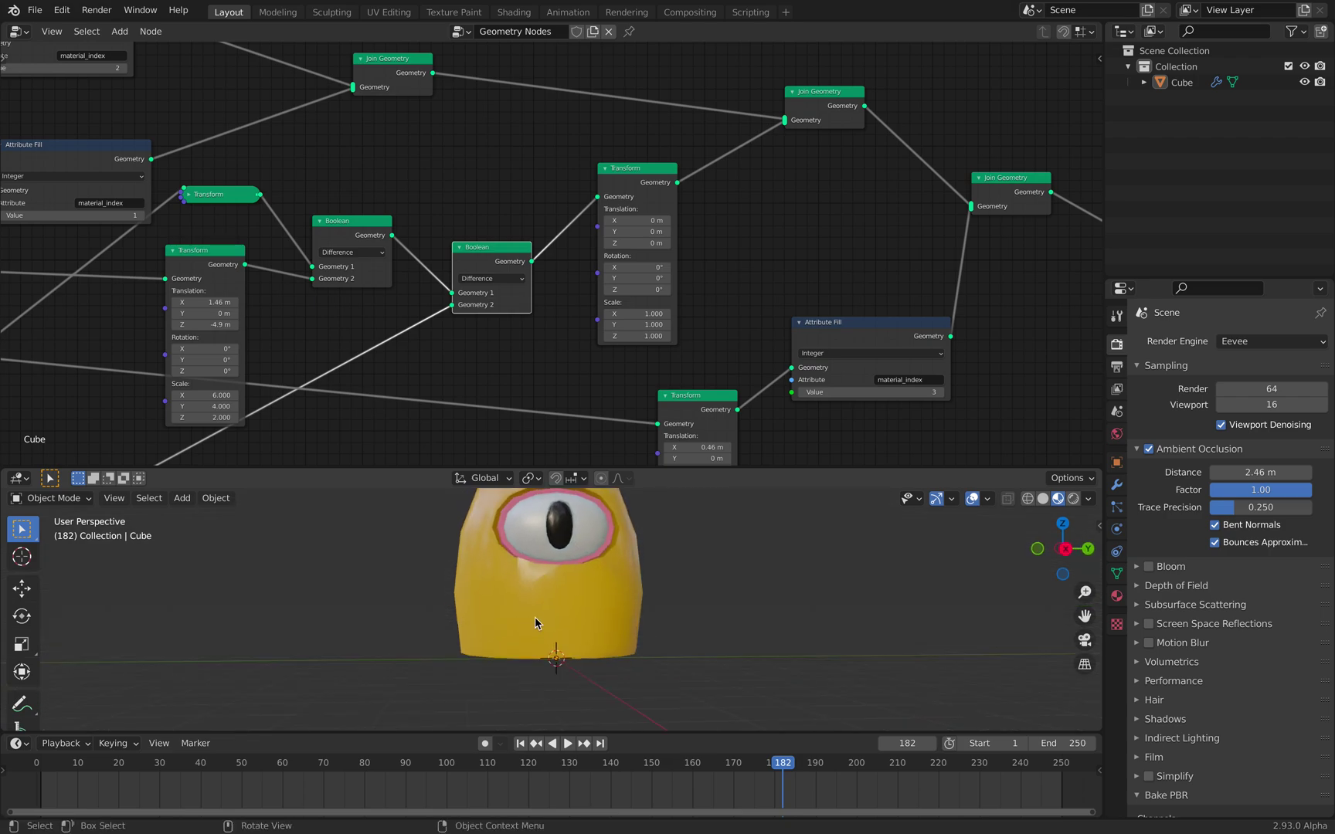
left_click_drag(674, 468, 675, 351)
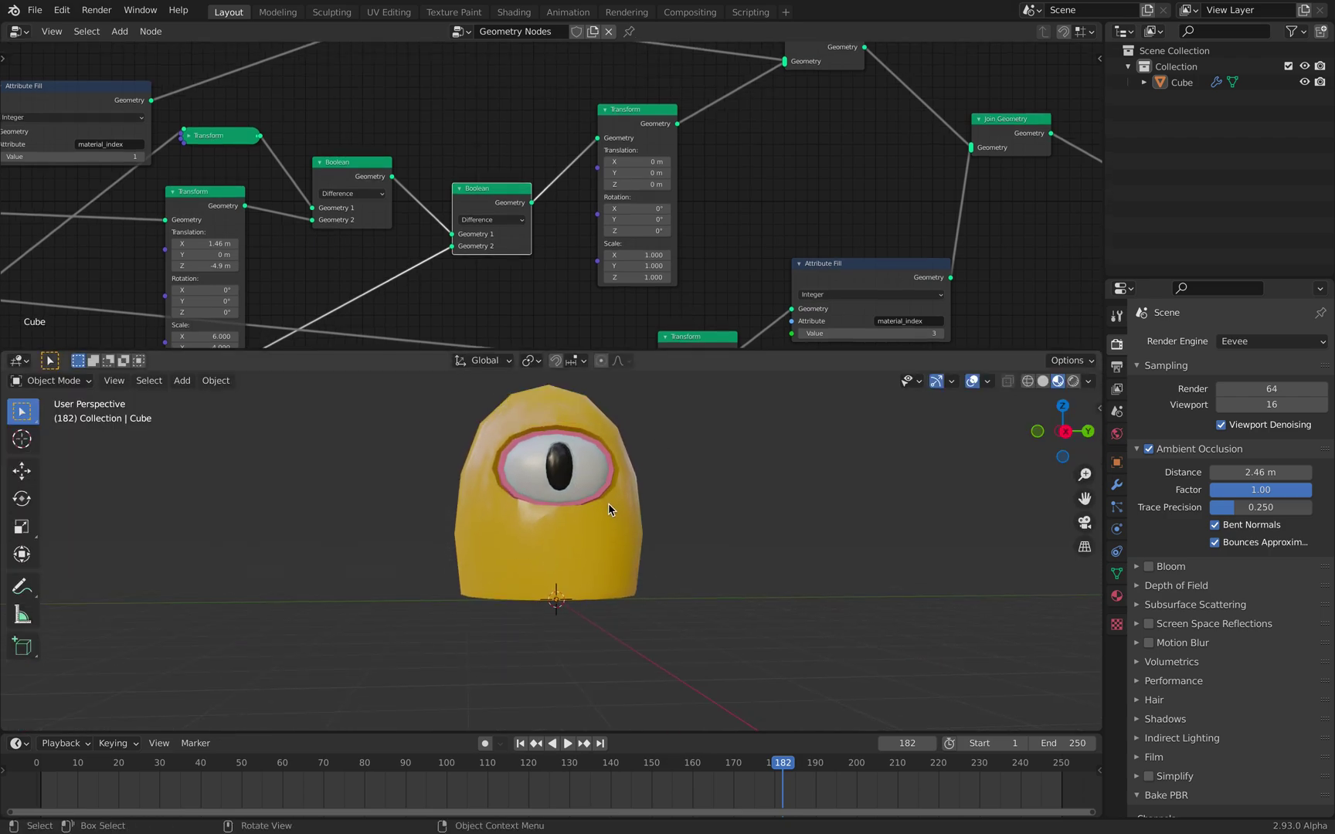
middle_click_drag(300, 194, 462, 208)
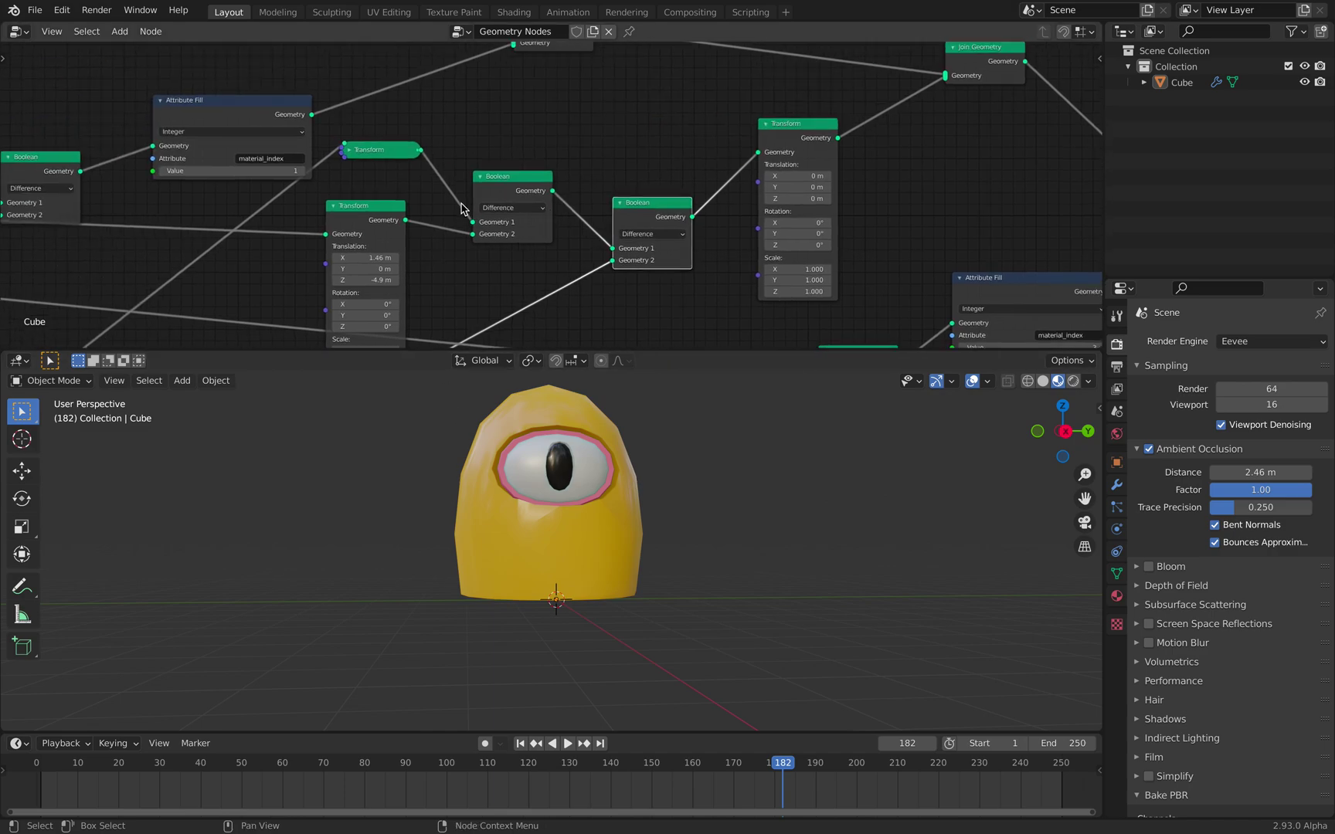
middle_click_drag(663, 465, 533, 463, "shift")
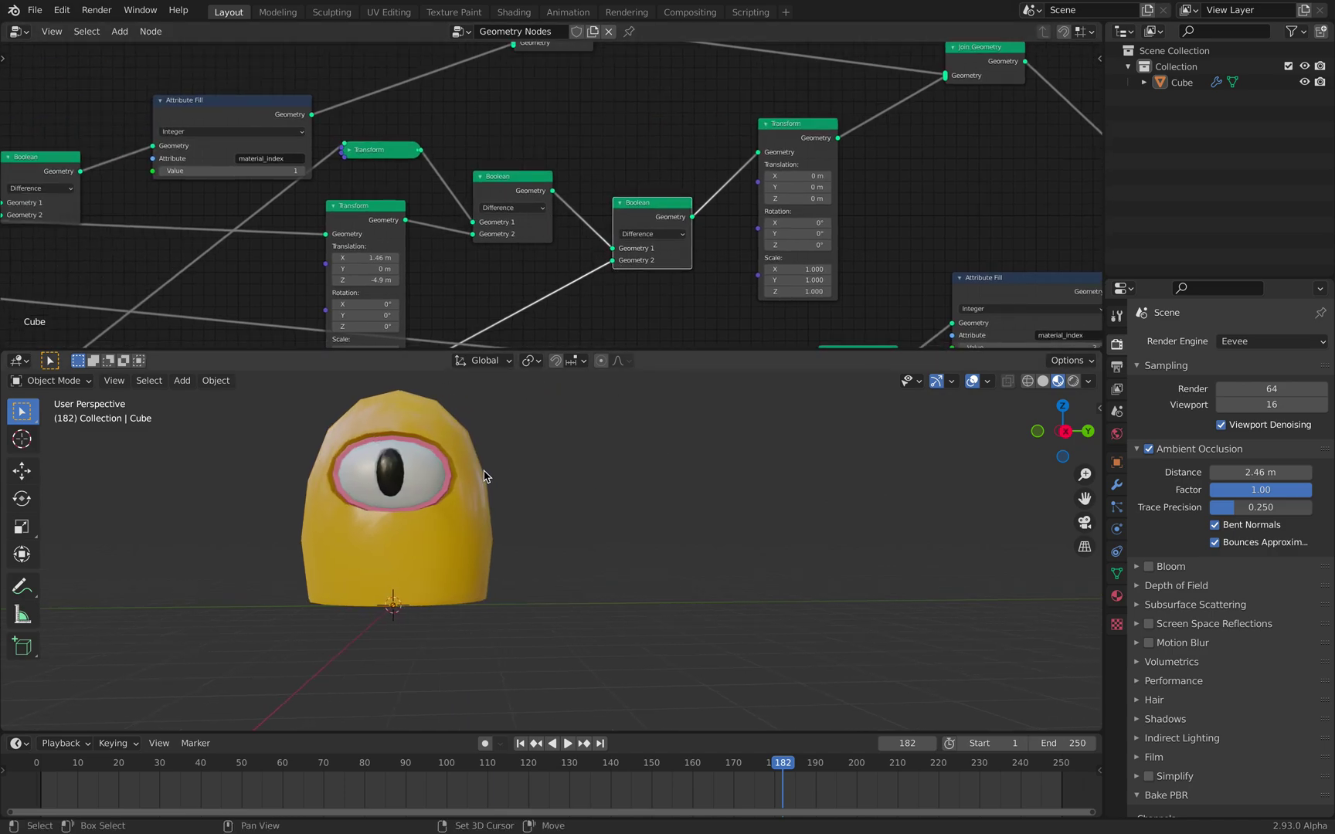
left_click_drag(551, 513, 639, 486)
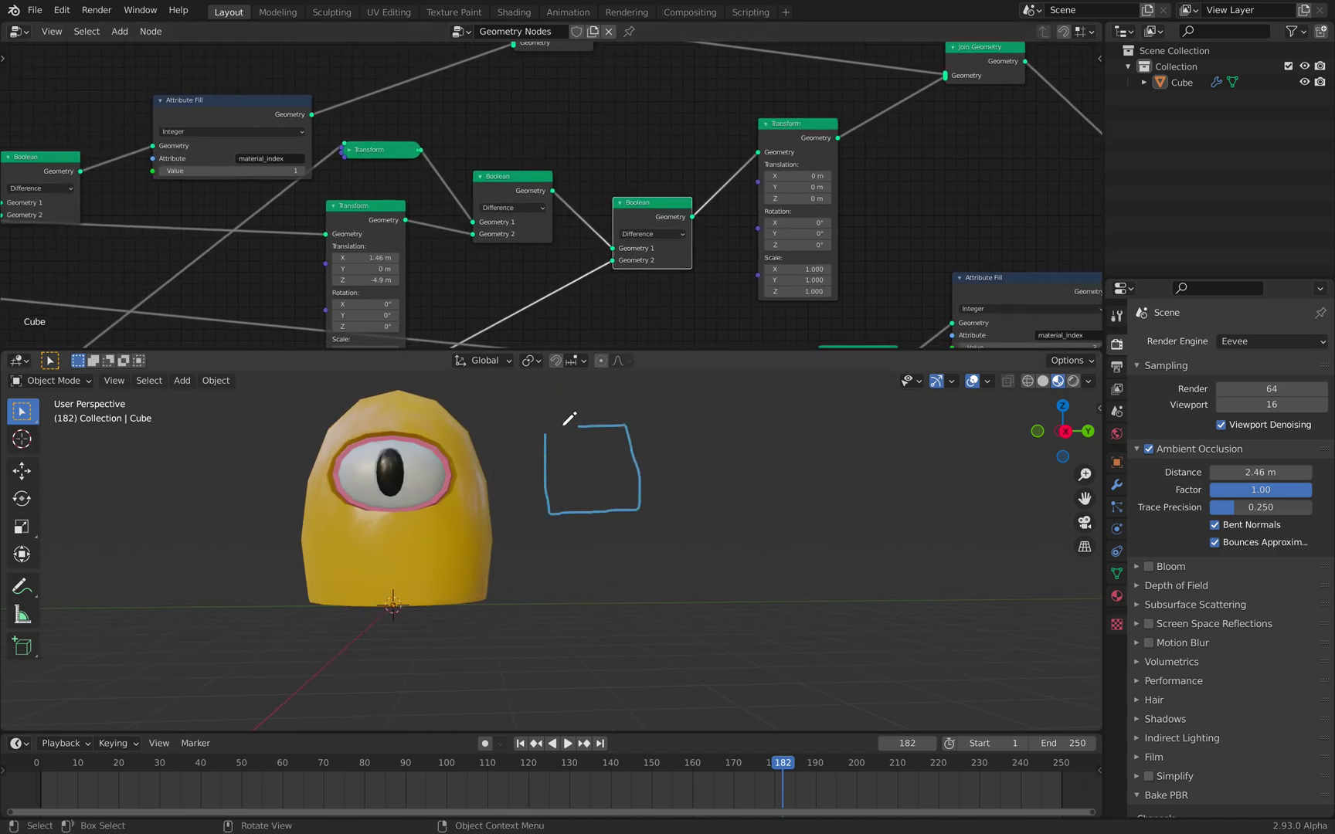
middle_click_drag(688, 479, 551, 497, "shift")
mouse_move(580, 473)
left_mouse_down()
mouse_move(674, 423)
mouse_move(589, 474)
mouse_move(618, 545)
mouse_move(572, 495)
left_mouse_up()
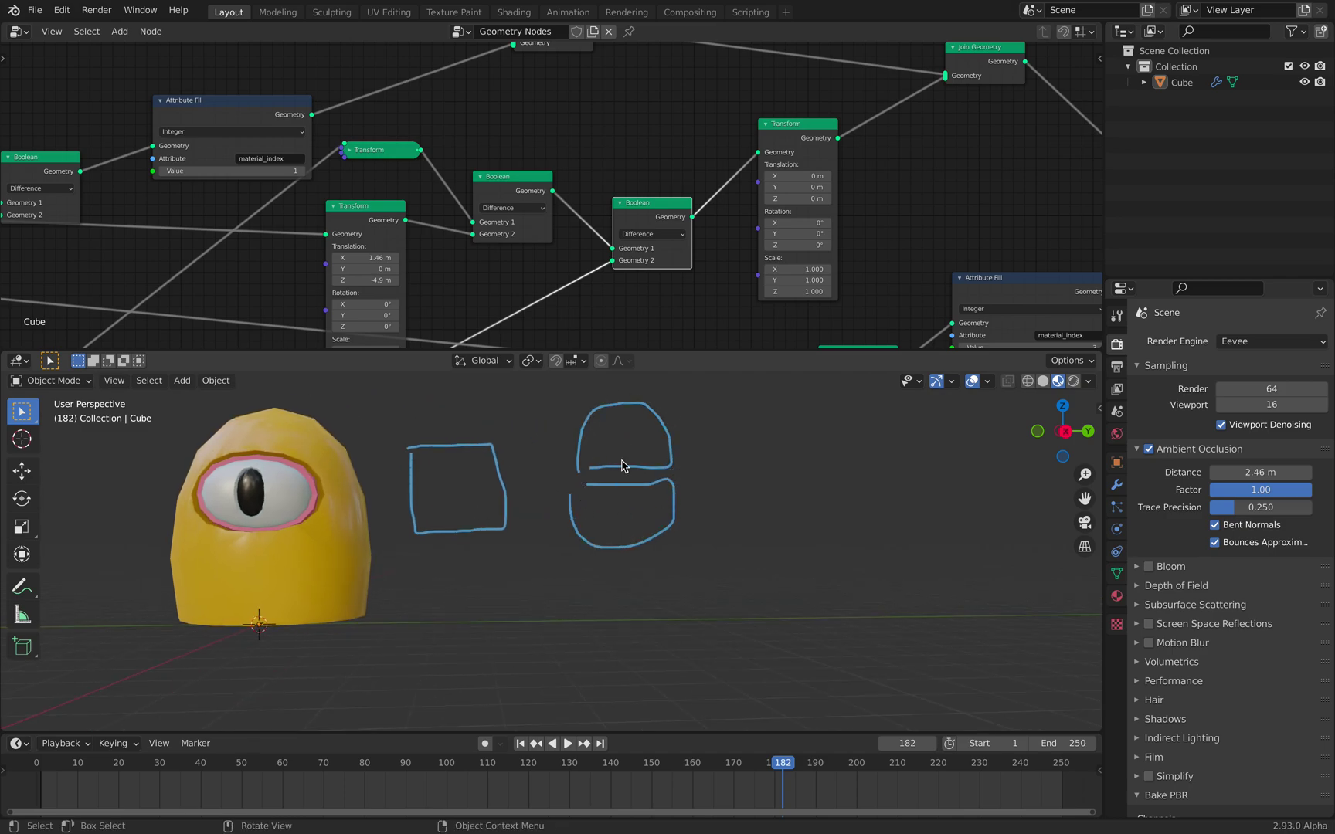
Step: Annotate a tall body rectangle with a round eye opening inside it, beside the eyelid sketch
mouse_move(703, 479)
middle_mouse_down("shift")
mouse_move(581, 522)
mouse_move(757, 487)
middle_mouse_up("shift")
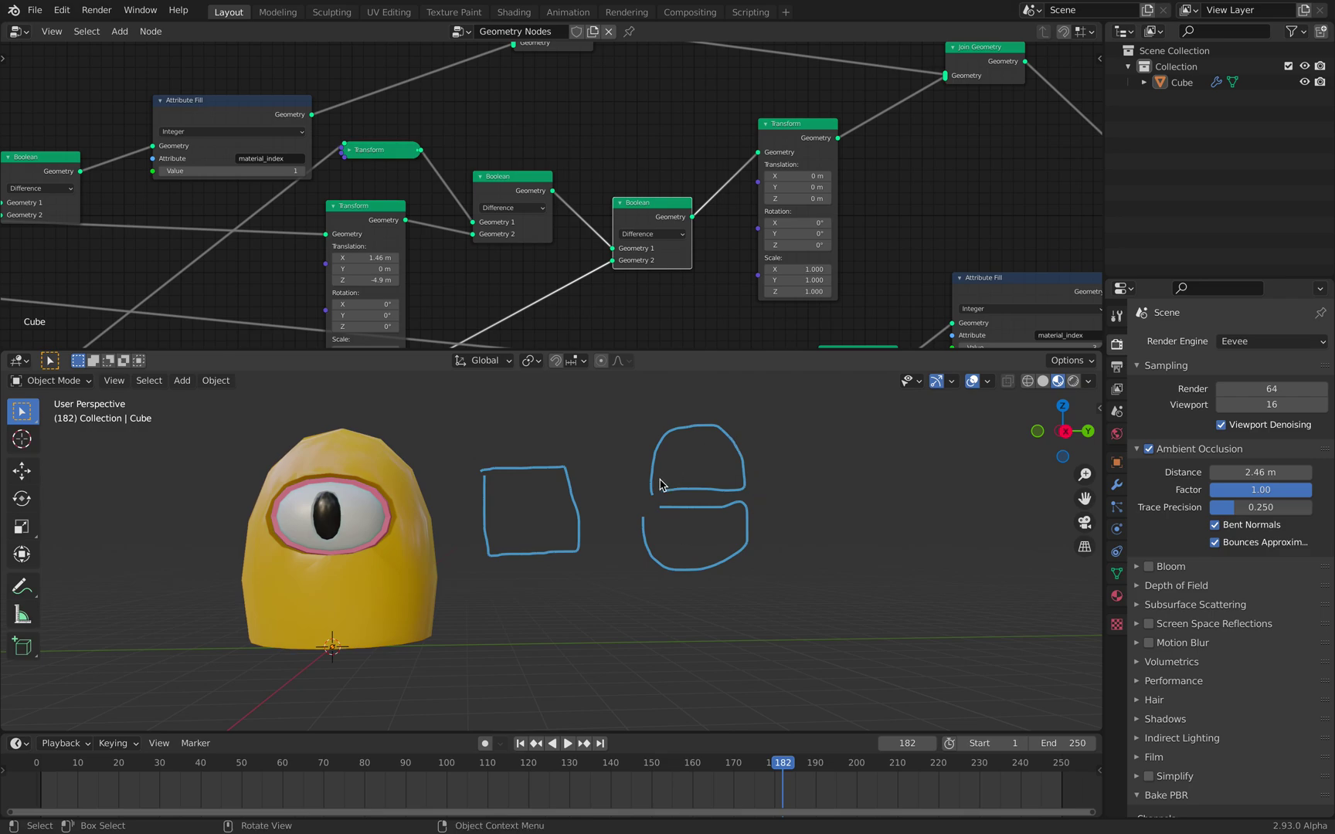
mouse_move(518, 476)
middle_mouse_down()
mouse_move(570, 503)
mouse_move(641, 587)
middle_mouse_up()
mouse_move(653, 626)
left_mouse_down()
mouse_move(662, 405)
mouse_move(812, 415)
mouse_move(821, 602)
mouse_move(660, 624)
left_mouse_up()
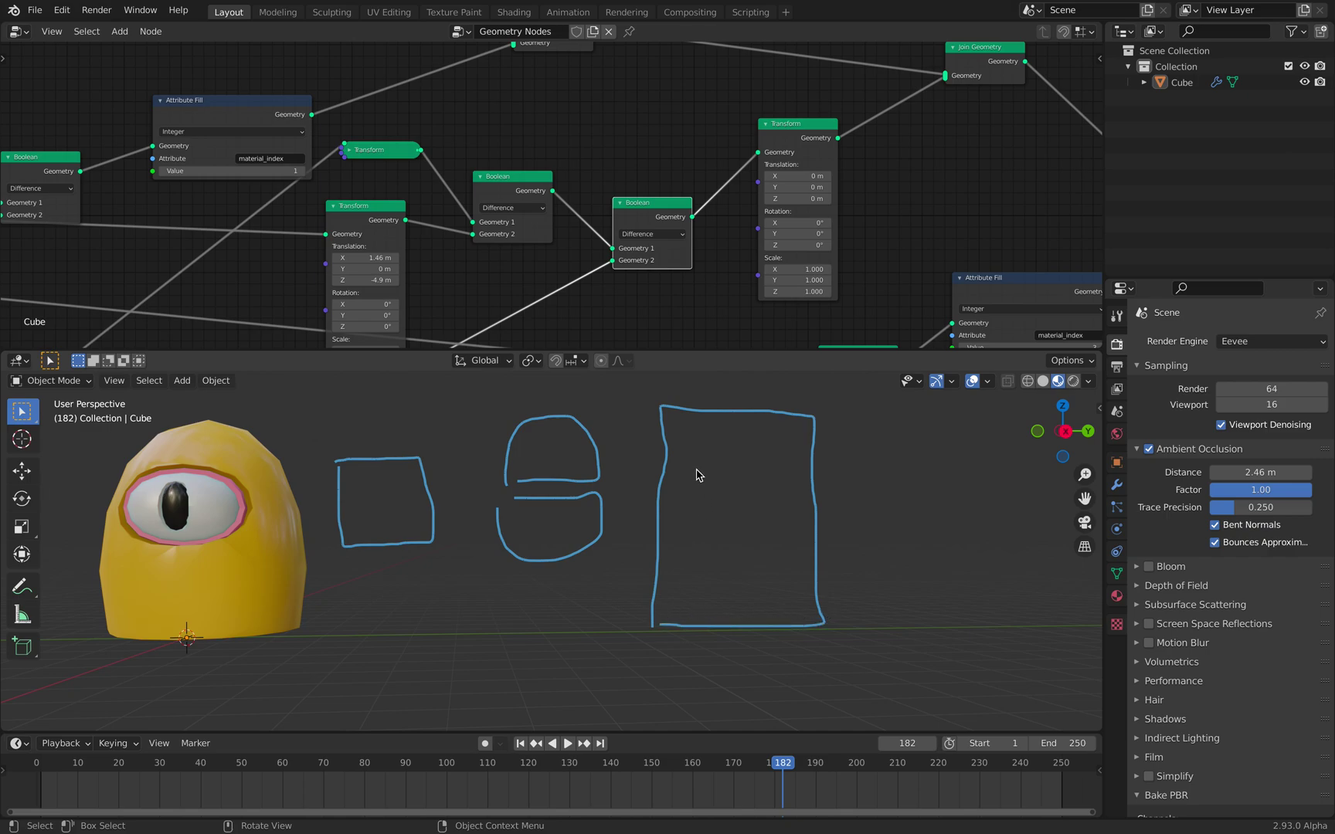
mouse_move(721, 462)
left_mouse_down()
mouse_move(790, 522)
mouse_move(718, 462)
left_mouse_up()
mouse_move(545, 509)
middle_mouse_down()
mouse_move(427, 507)
mouse_move(352, 575)
middle_mouse_up()
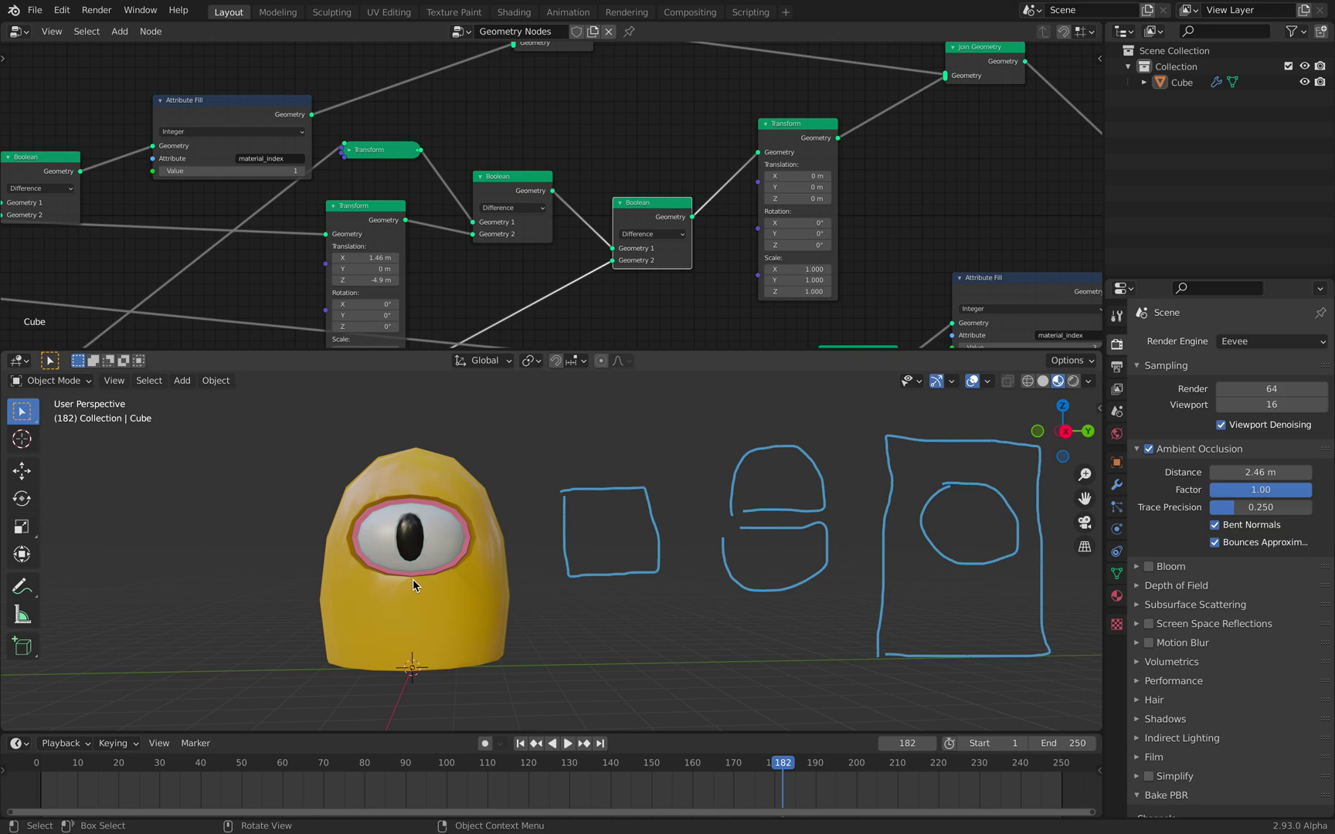
scroll(528, 496, "down", 2)
Step: Enlarge the node editor and nudge the eyeball's Attribute Fill node and the Boolean node feeding it upward
middle_click_drag(356, 218, 587, 182)
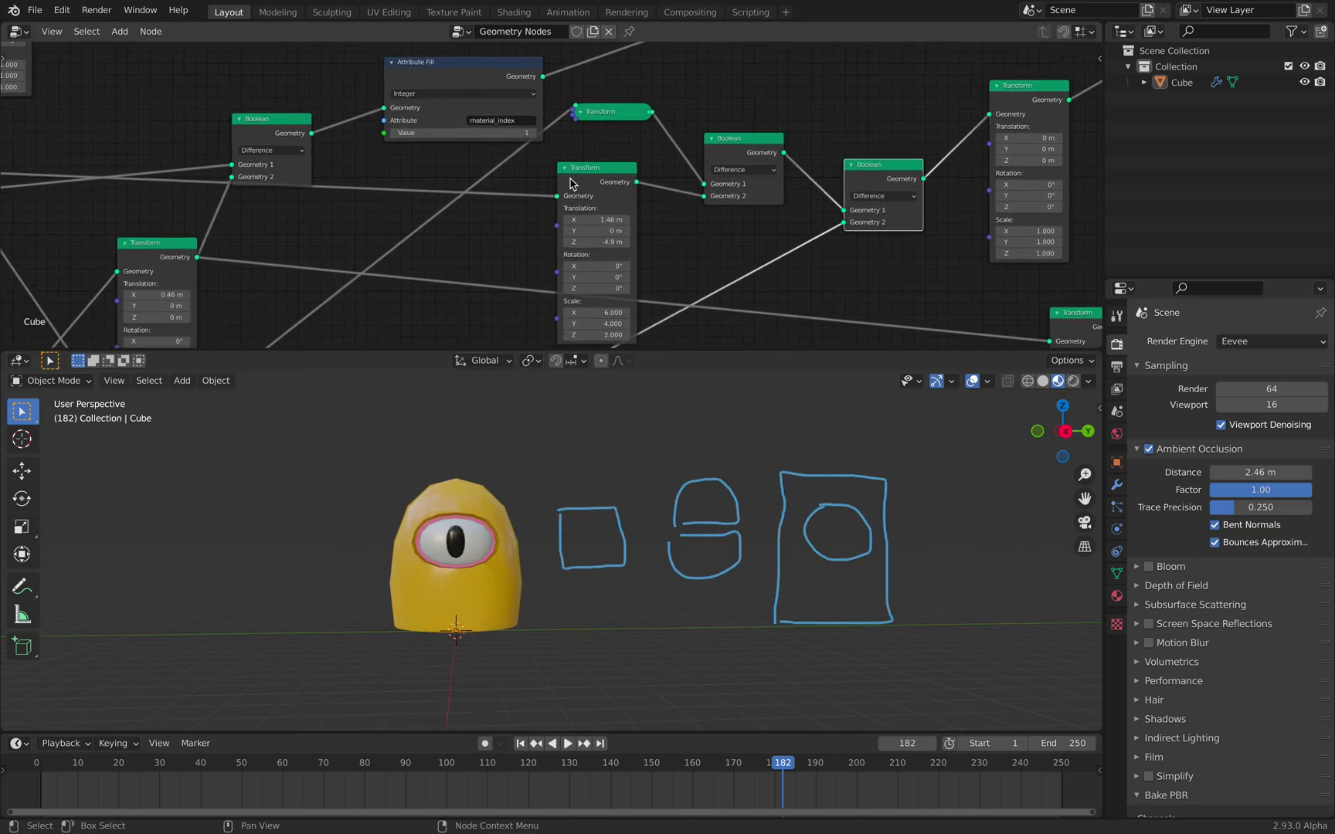
scroll(587, 182, "down", 4)
left_click_drag(670, 352, 671, 570)
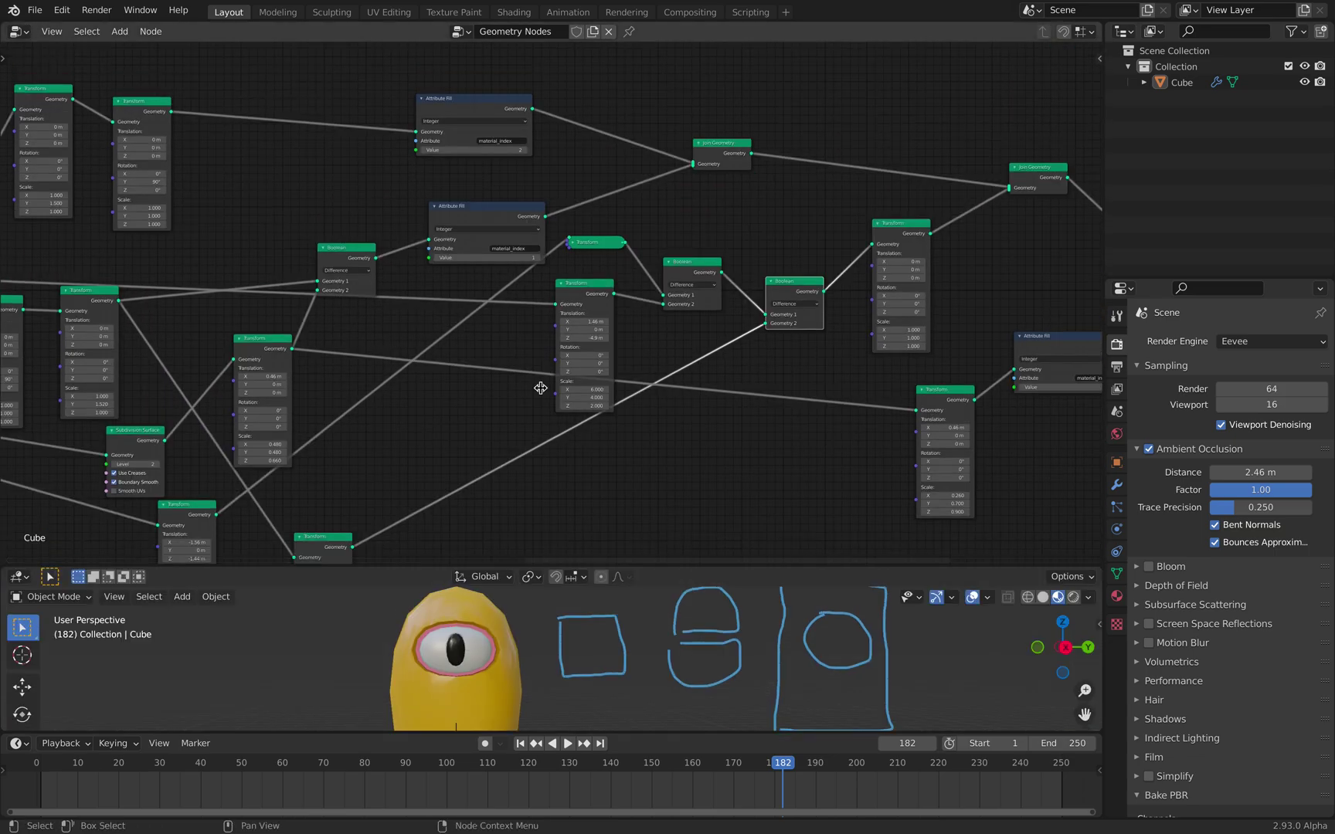
scroll(546, 352, "up", 4)
left_click_drag(559, 182, 532, 167)
middle_click_drag(349, 229, 515, 237)
left_click_drag(515, 251, 511, 205)
Step: Set the eyeball's Attribute Fill value to 0 and back to 1
left_click(634, 245)
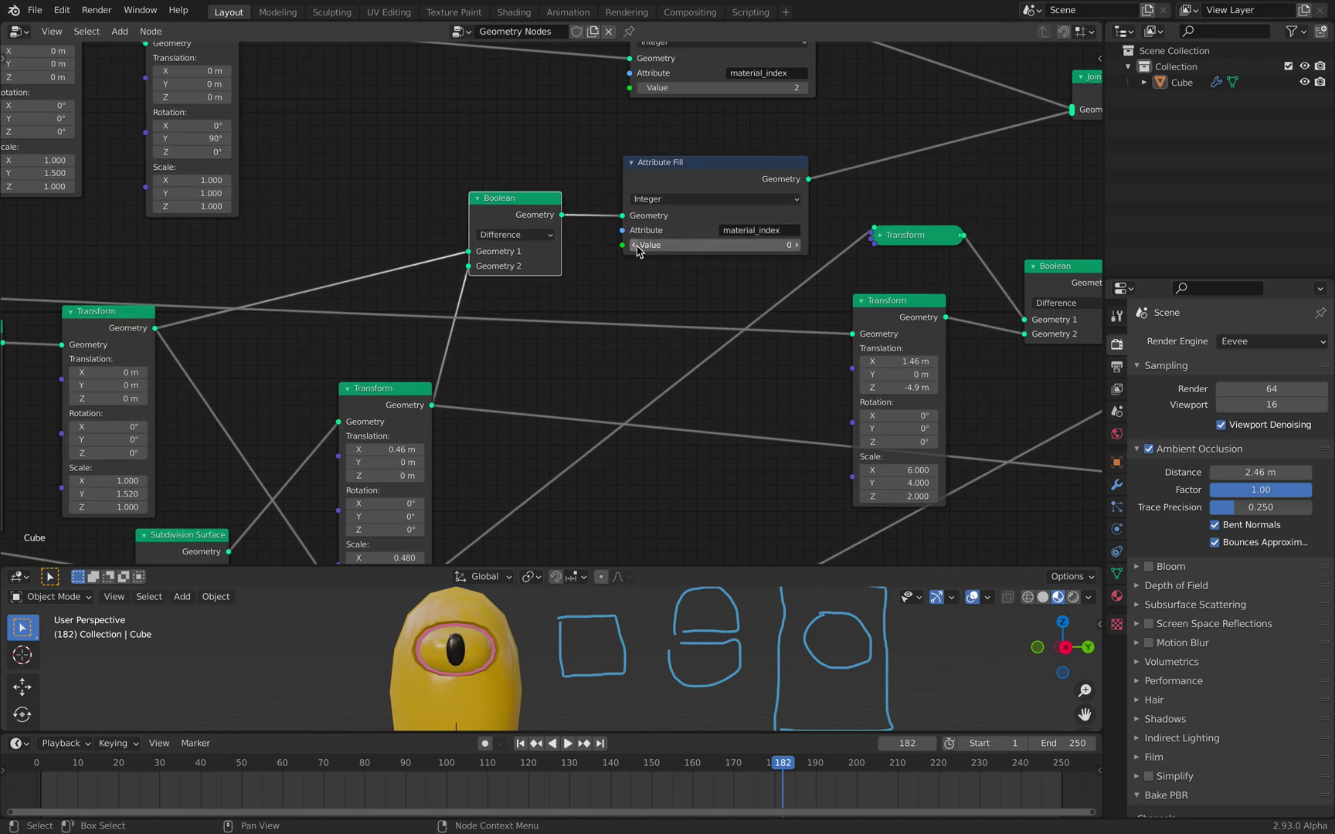
left_click(796, 245)
middle_click_drag(617, 665, 628, 639, "shift")
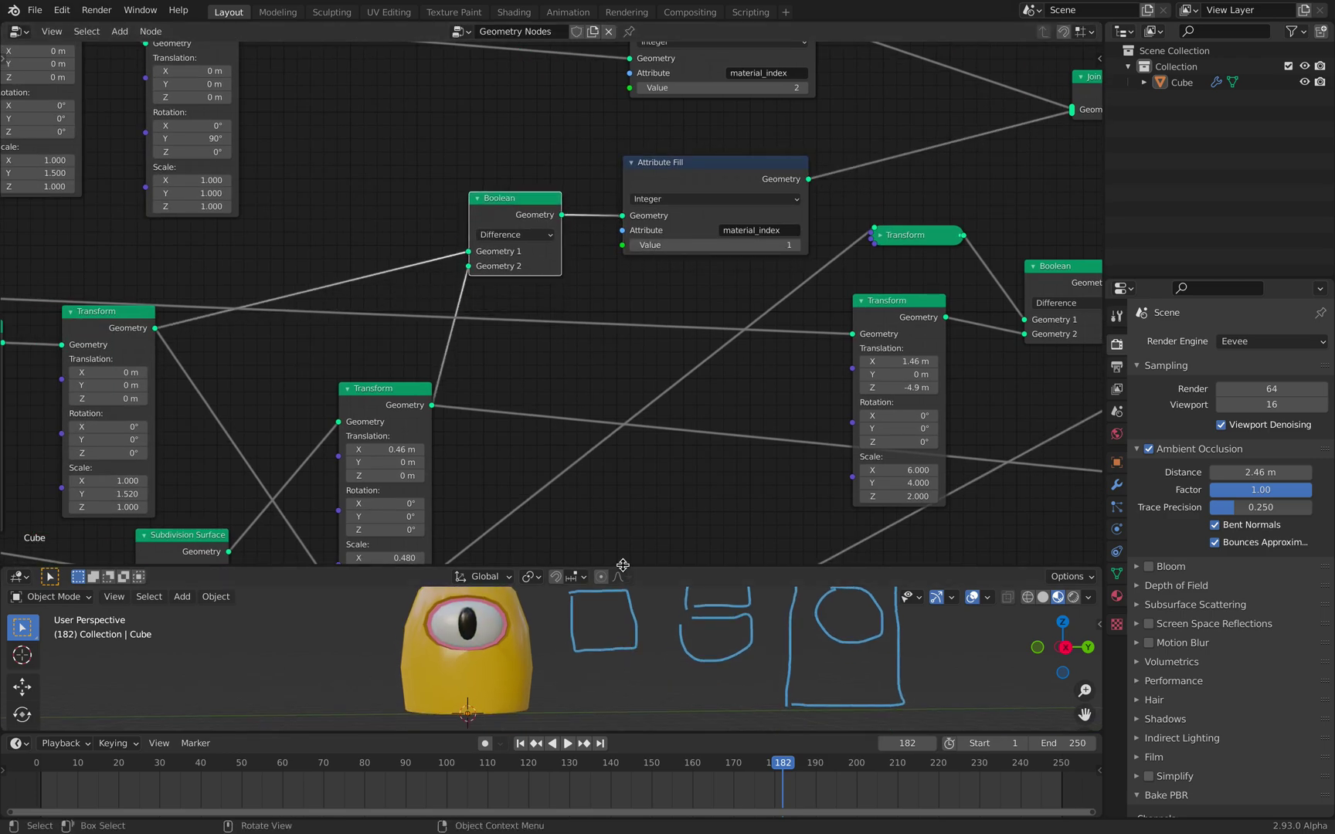
Step: Give the 3D viewport more height, frame the eye, and play the animation to the half-closed eyelids at frame 186
left_click_drag(623, 566, 632, 456)
middle_click_drag(514, 587, 606, 589)
scroll(468, 547, "up", 2)
middle_click_drag(452, 547, 507, 585)
scroll(497, 589, "up", 4)
scroll(487, 591, "down", 3)
key("space")
key("space")
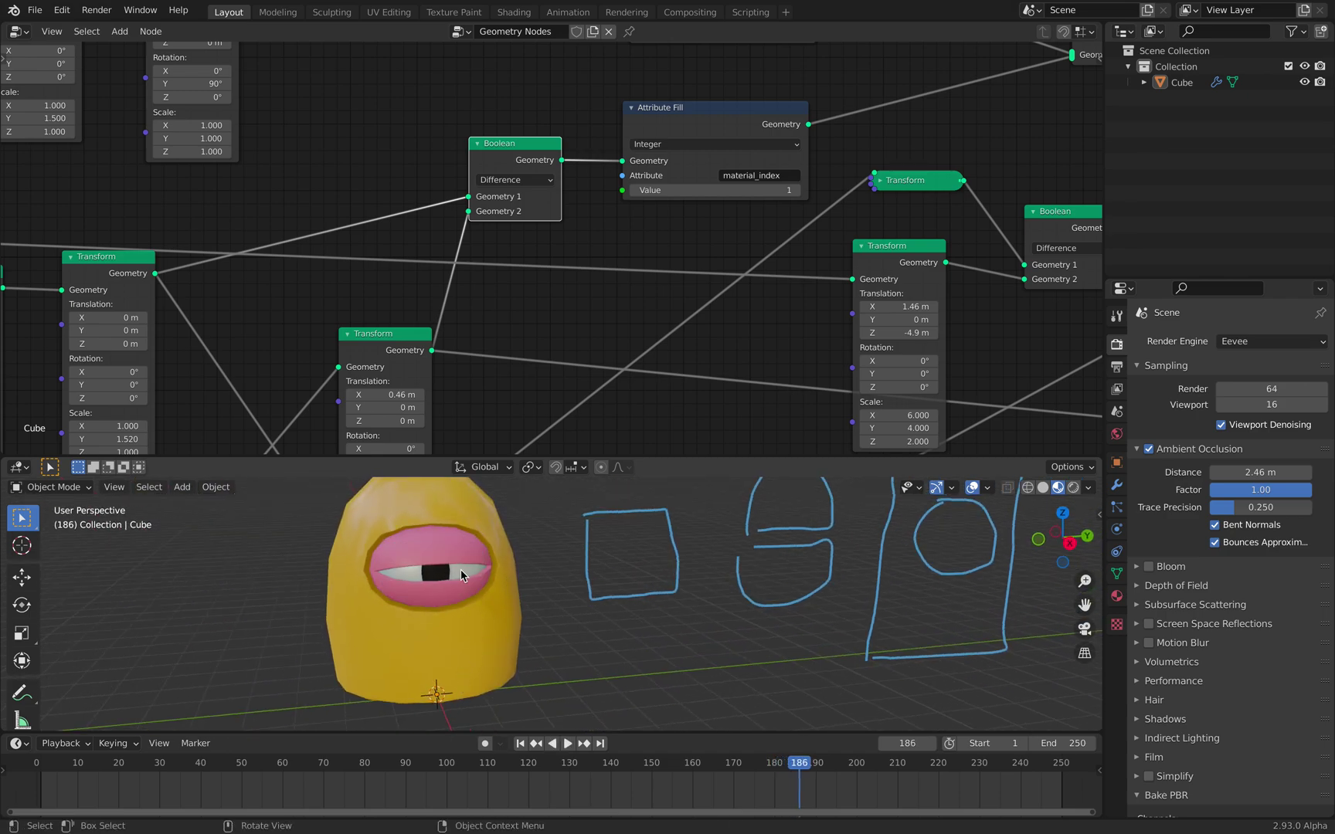
Step: Examine the half-closed eyelids from the side, and play the animation on to frame 199 to inspect the open eye
middle_click_drag(475, 669, 498, 556)
scroll(502, 543, "up", 3)
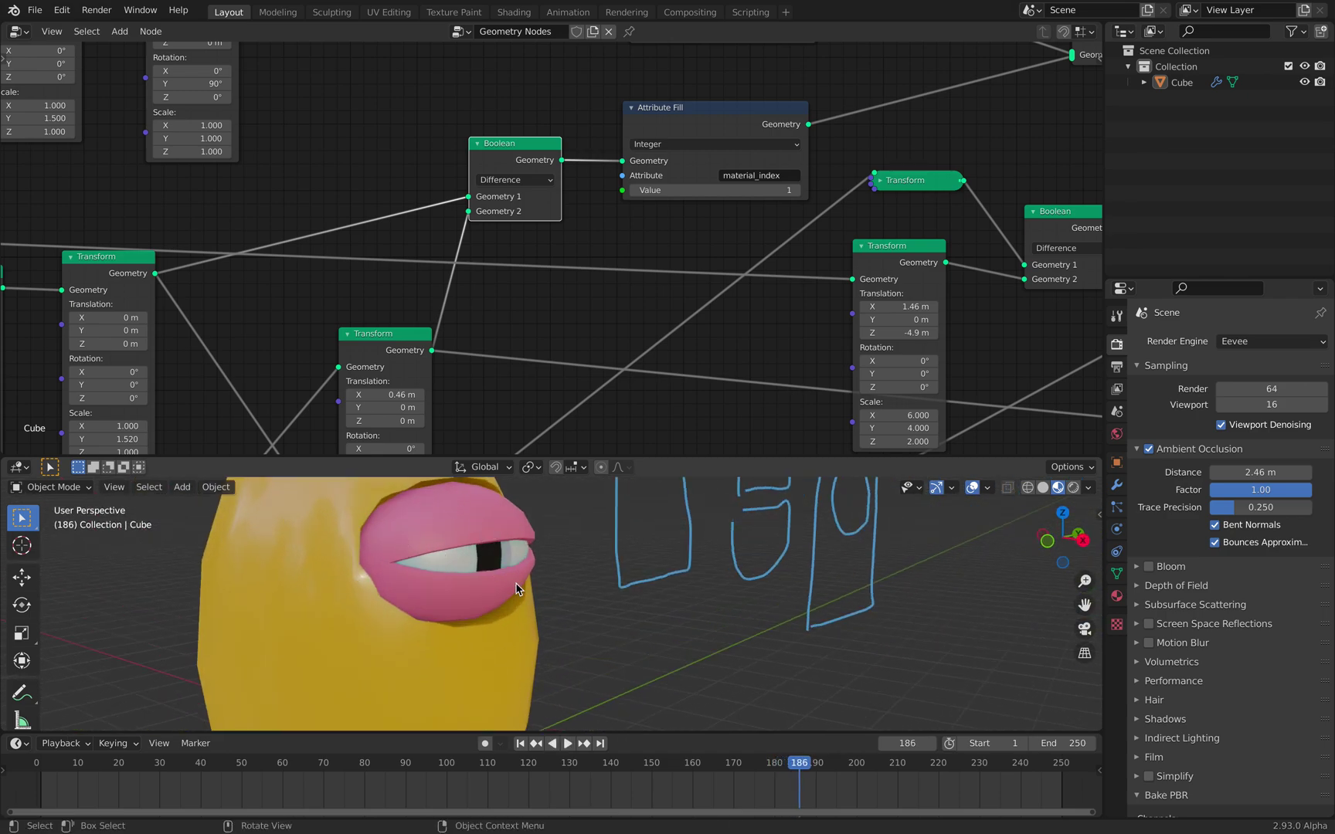
key("space")
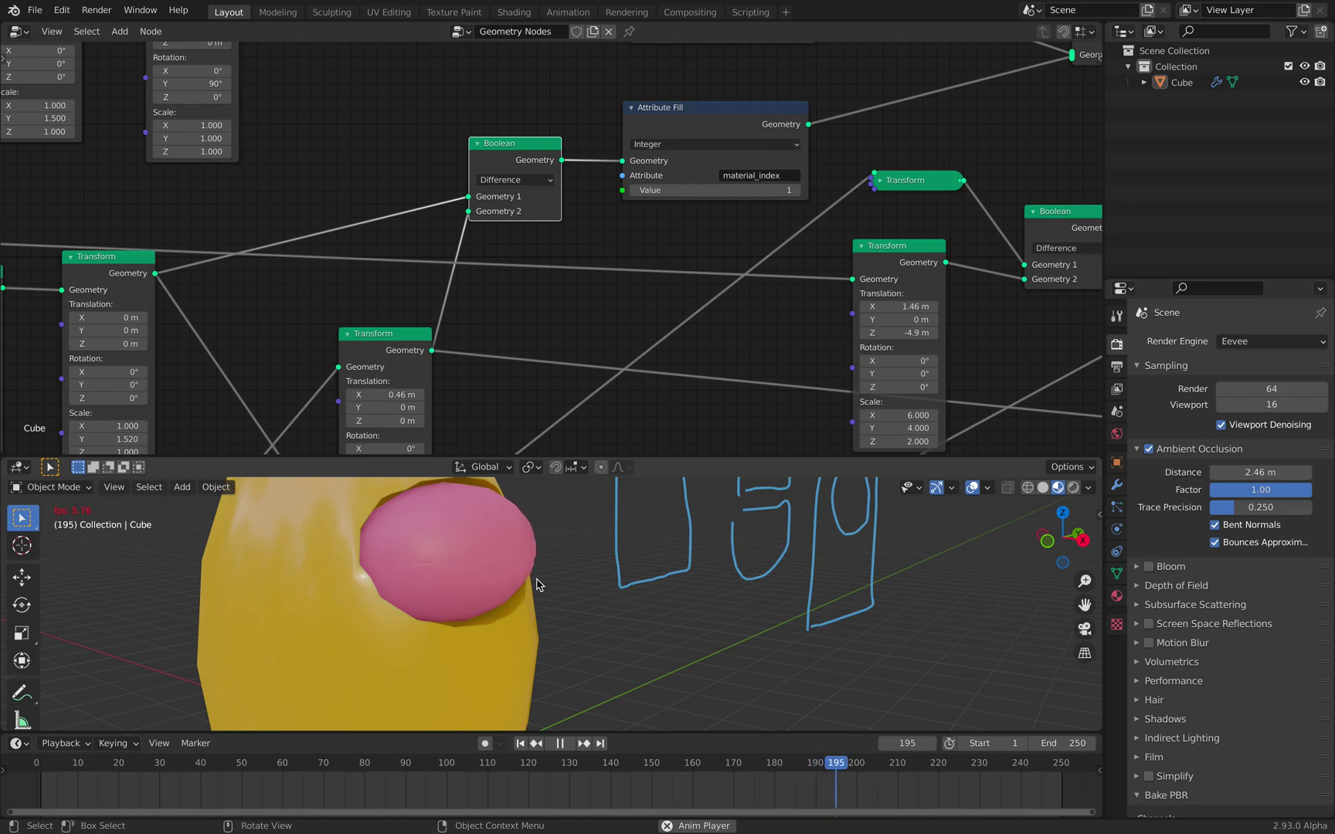
key("space")
middle_click_drag(484, 560, 400, 506)
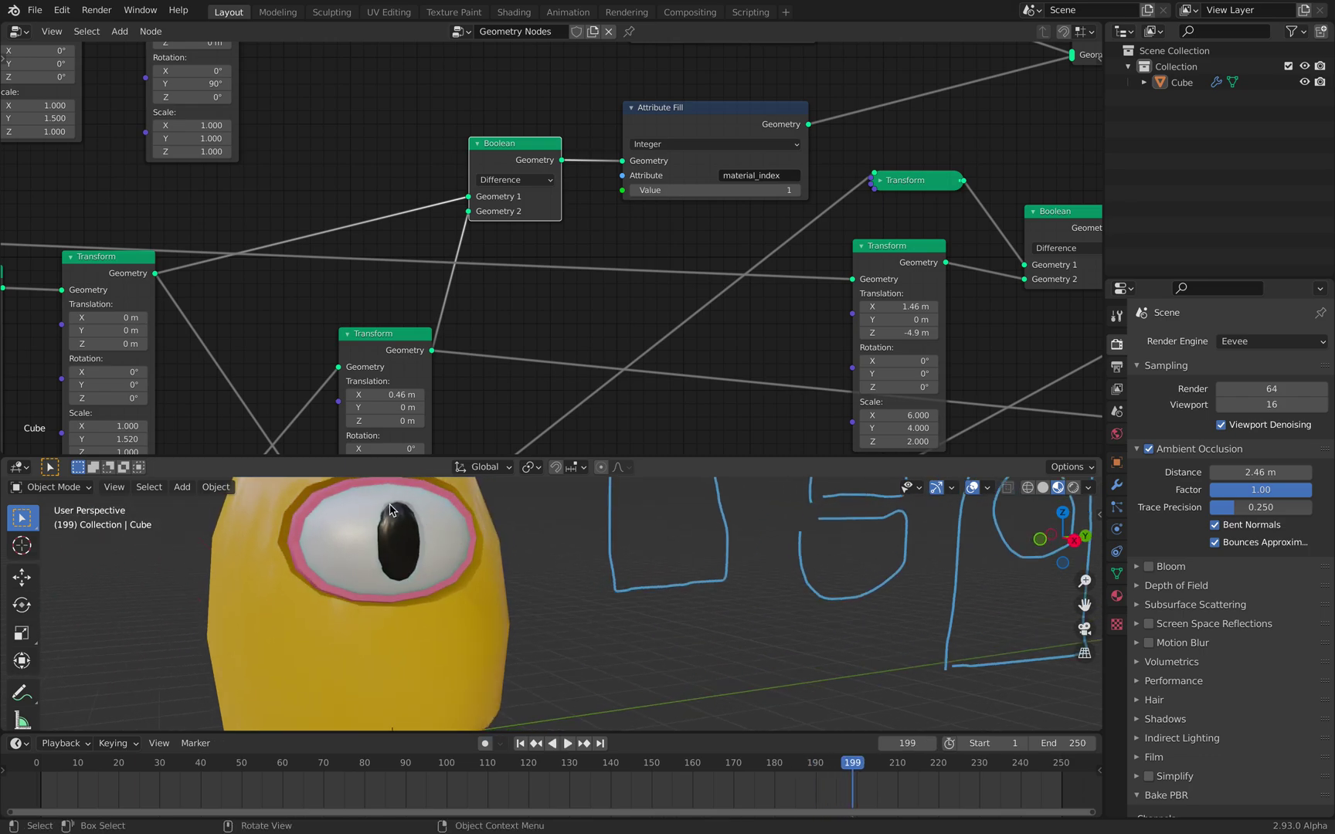
scroll(480, 334, "down", 2)
middle_click_drag(480, 334, 565, 176)
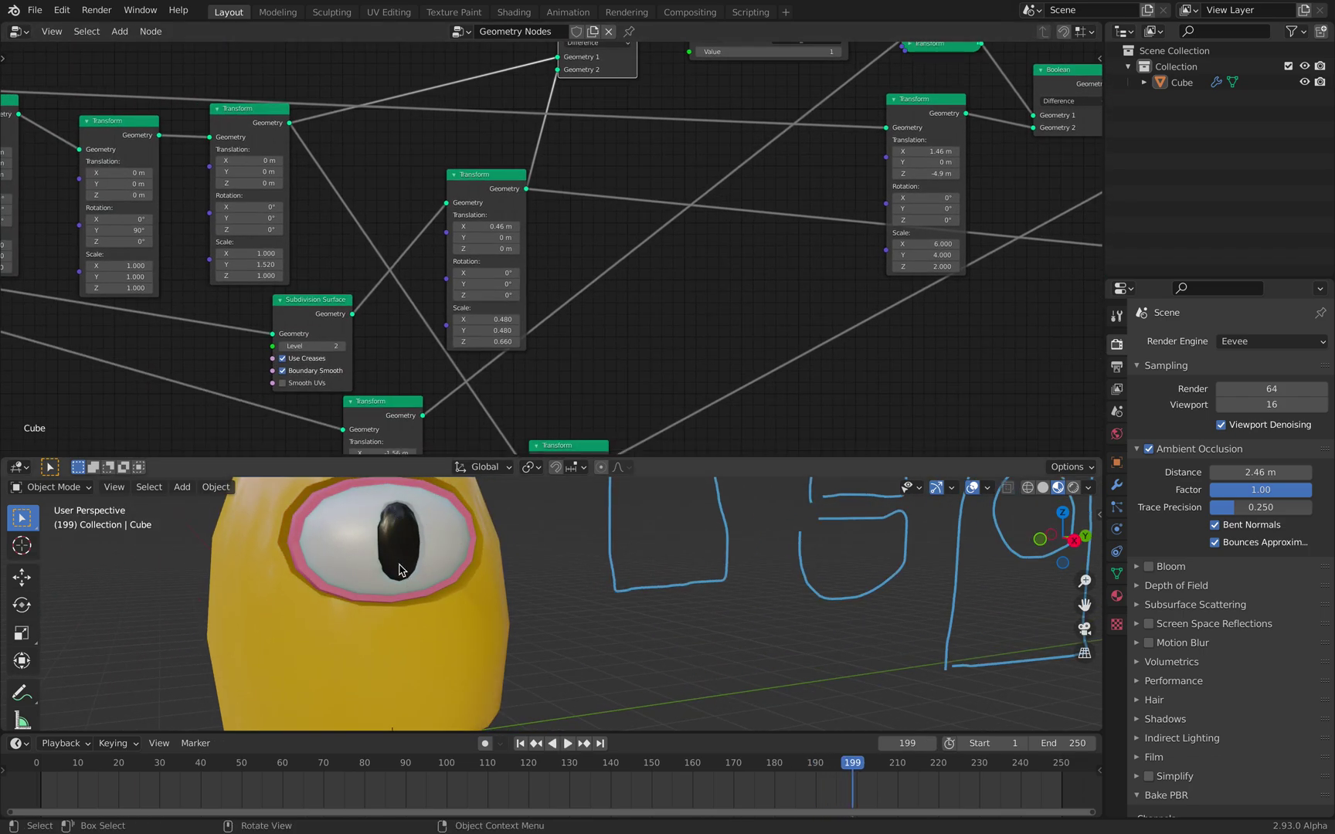
Step: Step back to frame 182 and set the body Transform node's Z scale to 2.5
scroll(457, 401, "down", 4)
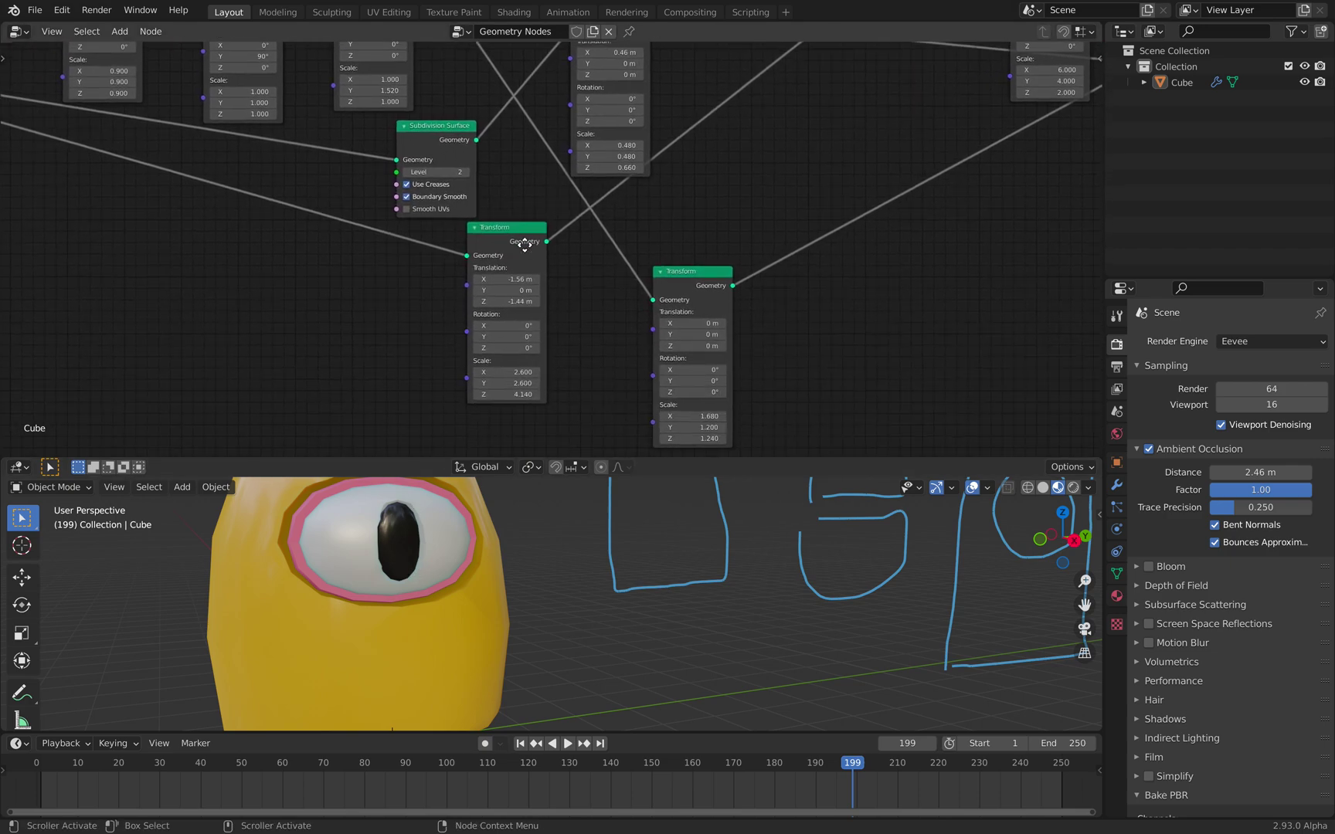
mouse_move(518, 368)
left_mouse_down()
mouse_move(554, 368)
mouse_move(530, 369)
left_mouse_up()
scroll(553, 551, "up", 17, "alt")
scroll(554, 547, "down", 2)
middle_click_drag(513, 401, 522, 350)
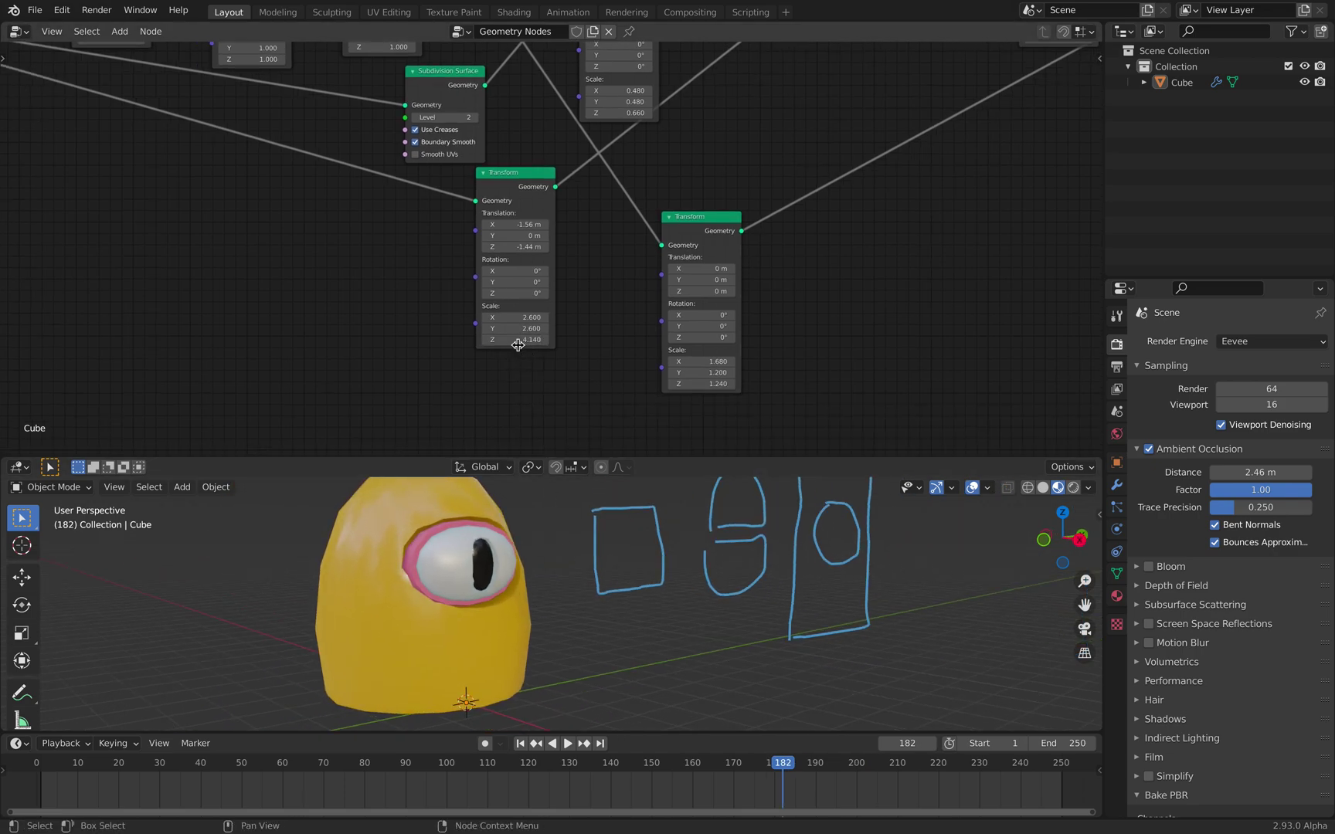
left_click_drag(516, 339, 480, 339)
middle_click_drag(570, 618, 452, 607)
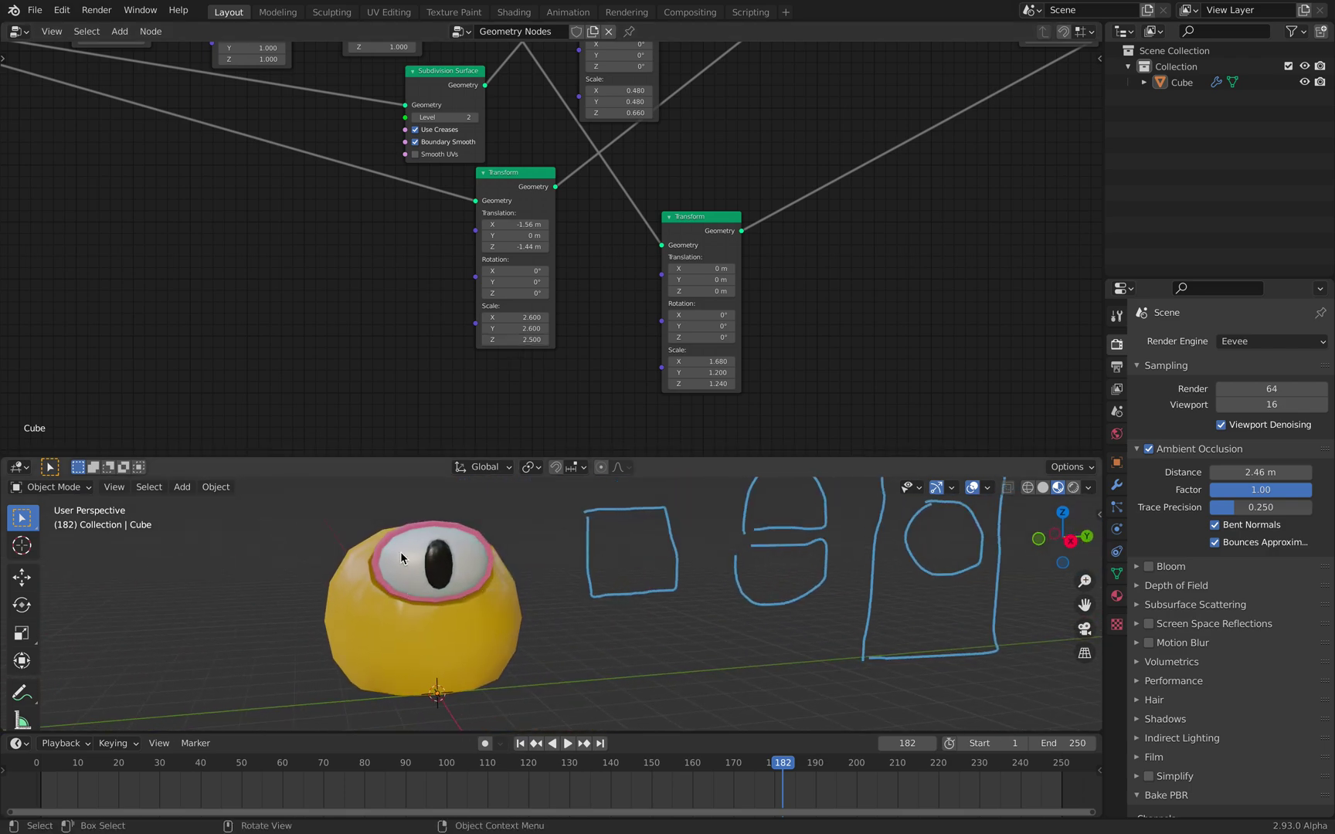
Step: Set the scale of the Transform that cuts the eye socket to X 1.4, Y 1.28 and Z 1.12
middle_click_drag(572, 347, 554, 357)
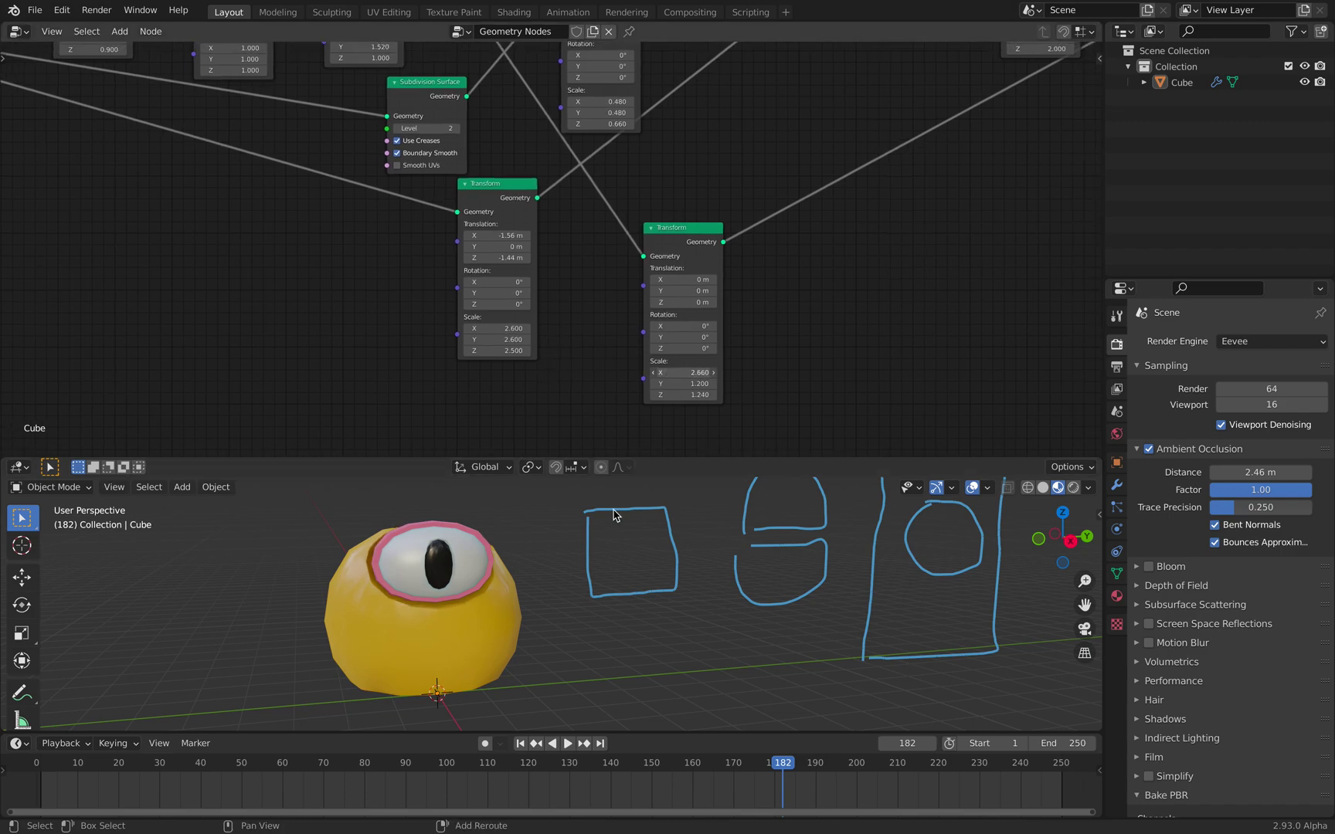
middle_click_drag(618, 539, 730, 545)
mouse_move(685, 373)
left_mouse_down()
mouse_move(750, 372)
mouse_move(658, 372)
mouse_move(737, 395)
mouse_move(693, 395)
left_mouse_up()
mouse_move(670, 559)
middle_mouse_down()
mouse_move(491, 578)
mouse_move(441, 567)
middle_mouse_up()
left_click_drag(684, 383, 688, 383)
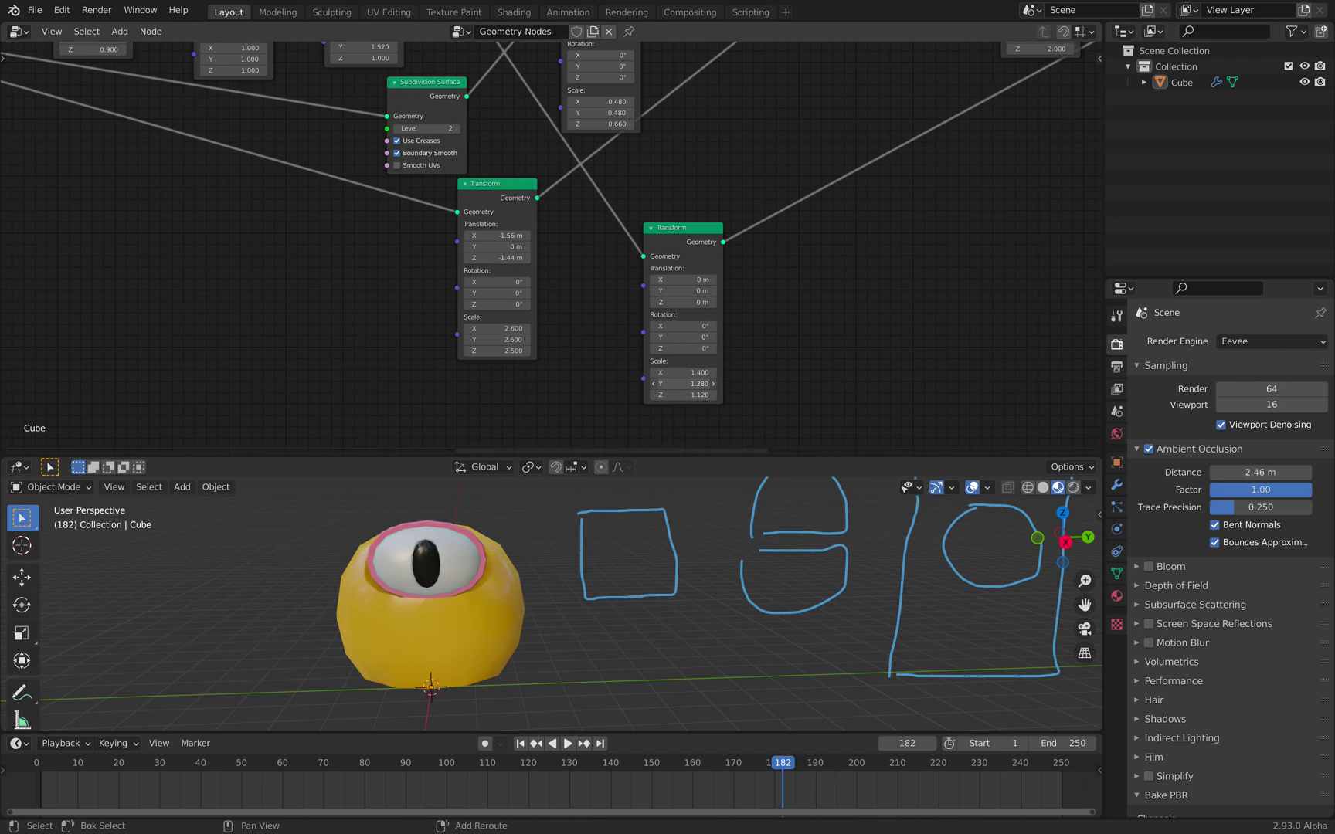
Step: Set the body-cutting Transform's translation to X 1.72 m and Z -4.24 m, and its X scale to 6.88
left_click_drag(691, 232, 730, 220)
middle_click_drag(790, 170, 437, 394)
left_click_drag(671, 214, 672, 225)
left_click(530, 195)
left_click_drag(529, 193, 533, 168)
middle_click_drag(481, 193, 694, 179)
left_click_drag(581, 205, 590, 262)
scroll(573, 246, "up", 1)
mouse_move(537, 538)
middle_mouse_down()
mouse_move(632, 546)
mouse_move(526, 534)
middle_mouse_up()
left_click_drag(597, 345, 597, 344)
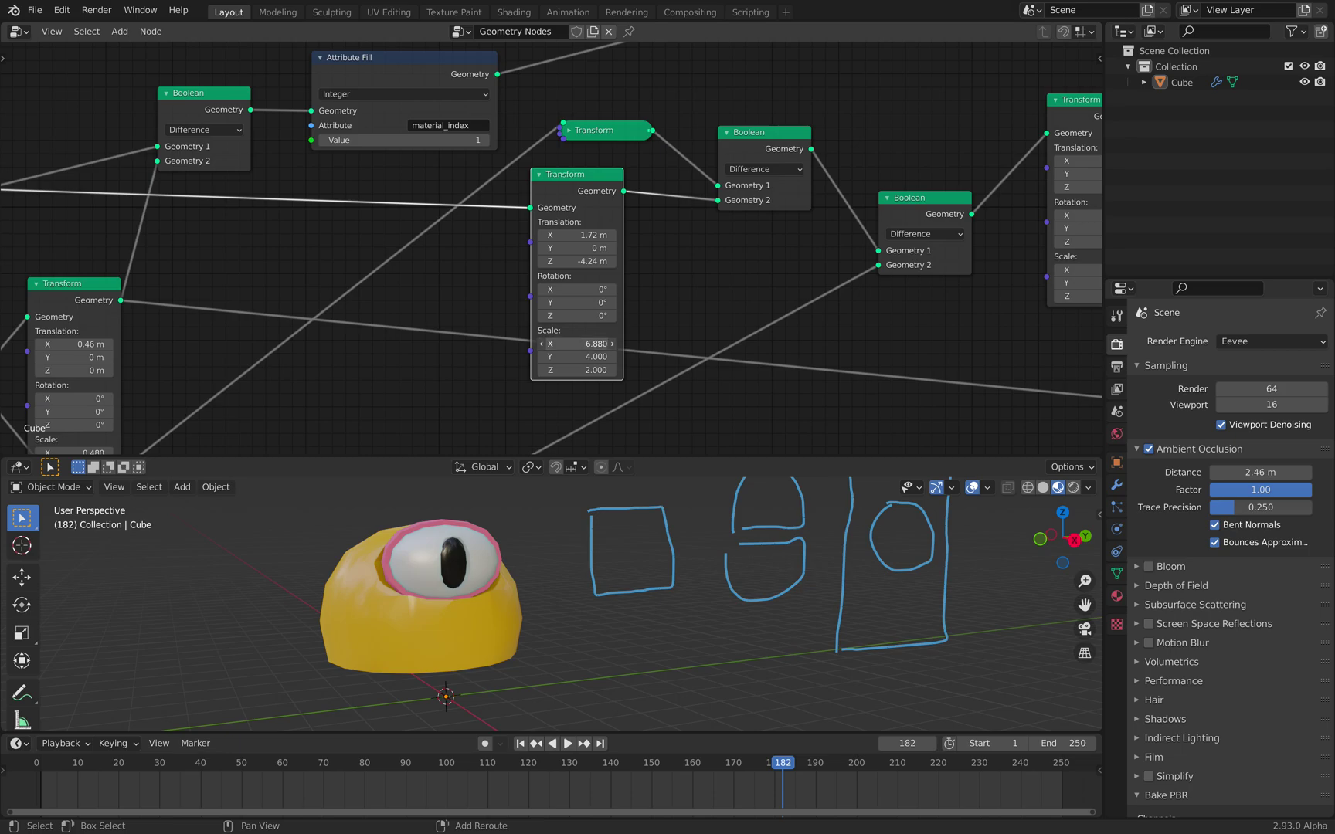
Step: Collapse the body-cutting Transform, group it with the collapsed body Transform and their Boolean node, and nudge the eyeball's Boolean upward
left_click_drag(554, 182, 613, 254)
left_click(546, 185)
left_click_drag(614, 138, 632, 189)
left_click_drag(757, 137, 737, 176)
middle_click_drag(502, 197, 785, 237)
scroll(786, 236, "down", 2)
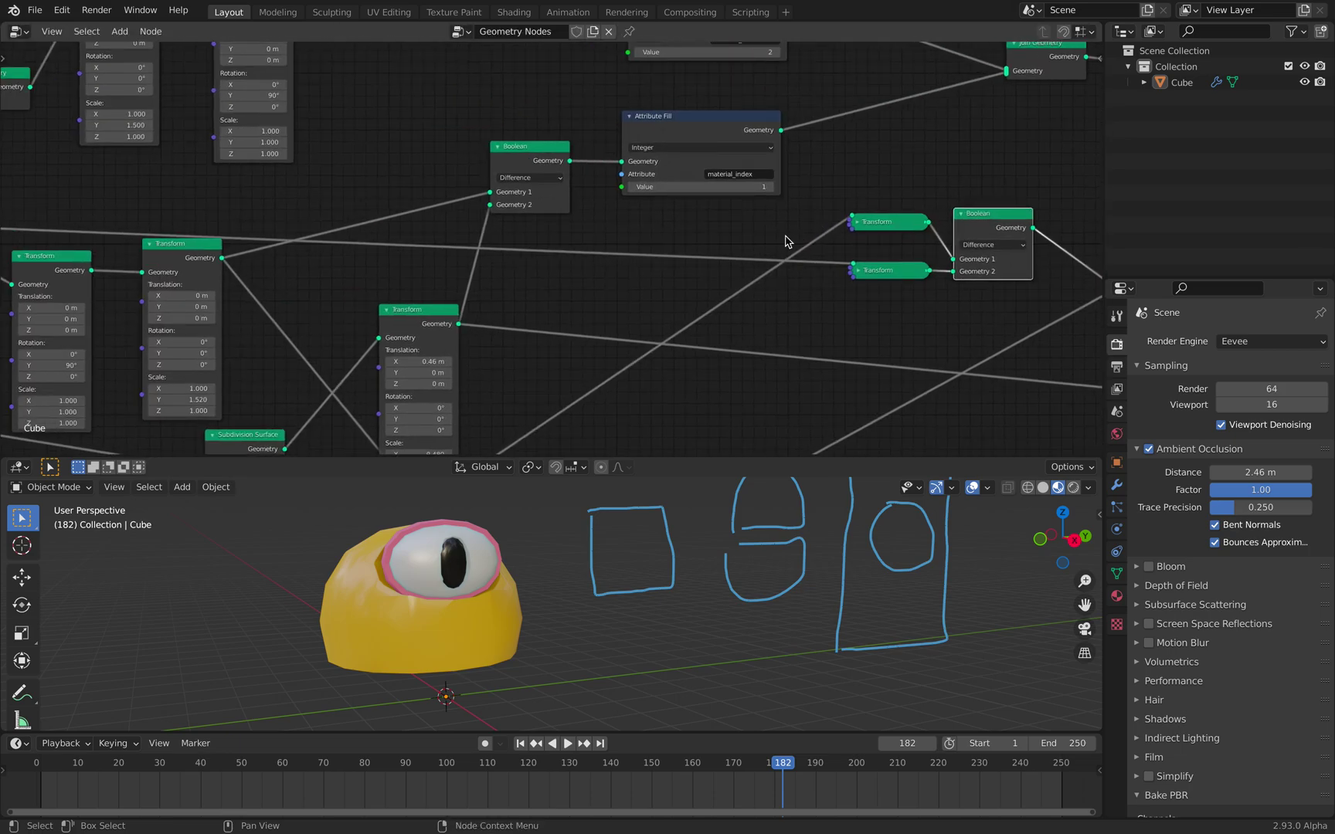
left_click_drag(527, 155, 523, 143)
middle_click_drag(462, 165, 514, 174)
middle_click_drag(421, 259, 617, 208)
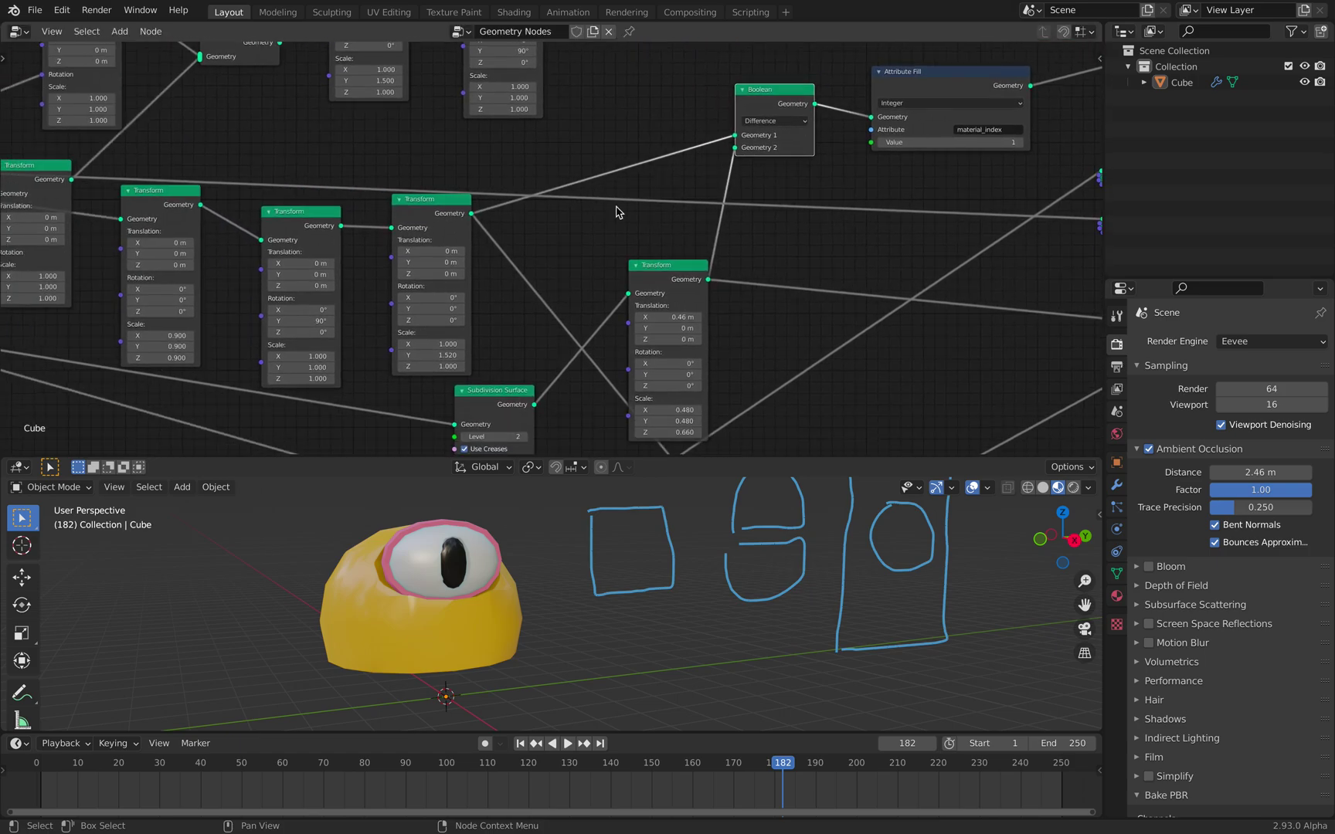
Step: Set the eyeball Transform's Y scale to 1.5 and nudge the node slightly
scroll(560, 243, "up", 2)
mouse_move(413, 374)
left_mouse_down()
mouse_move(449, 373)
mouse_move(361, 374)
mouse_move(387, 373)
left_mouse_up()
left_click_drag(414, 208, 409, 217)
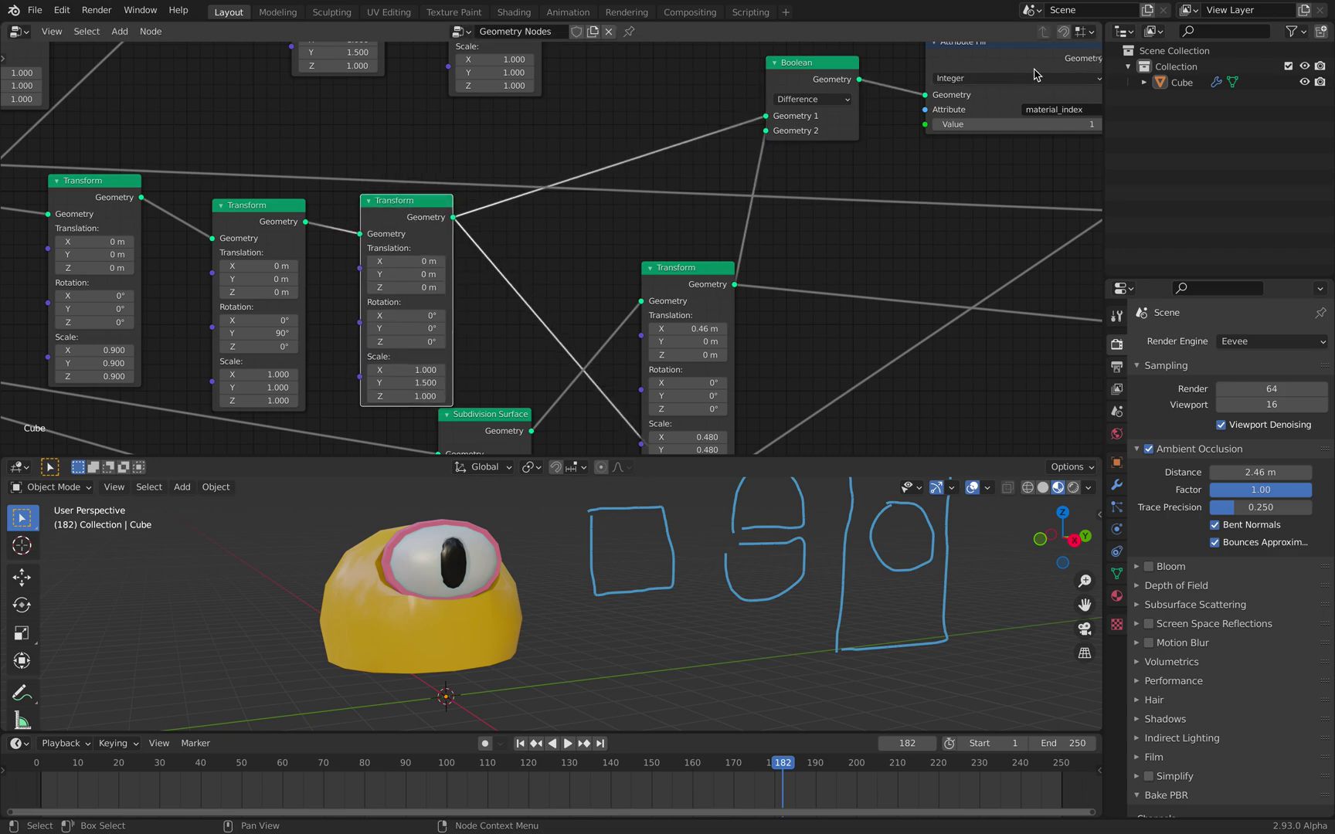
Step: Give the eyeball's Transform node a custom yellow-green color
key("n")
middle_click_drag(543, 184, 602, 206)
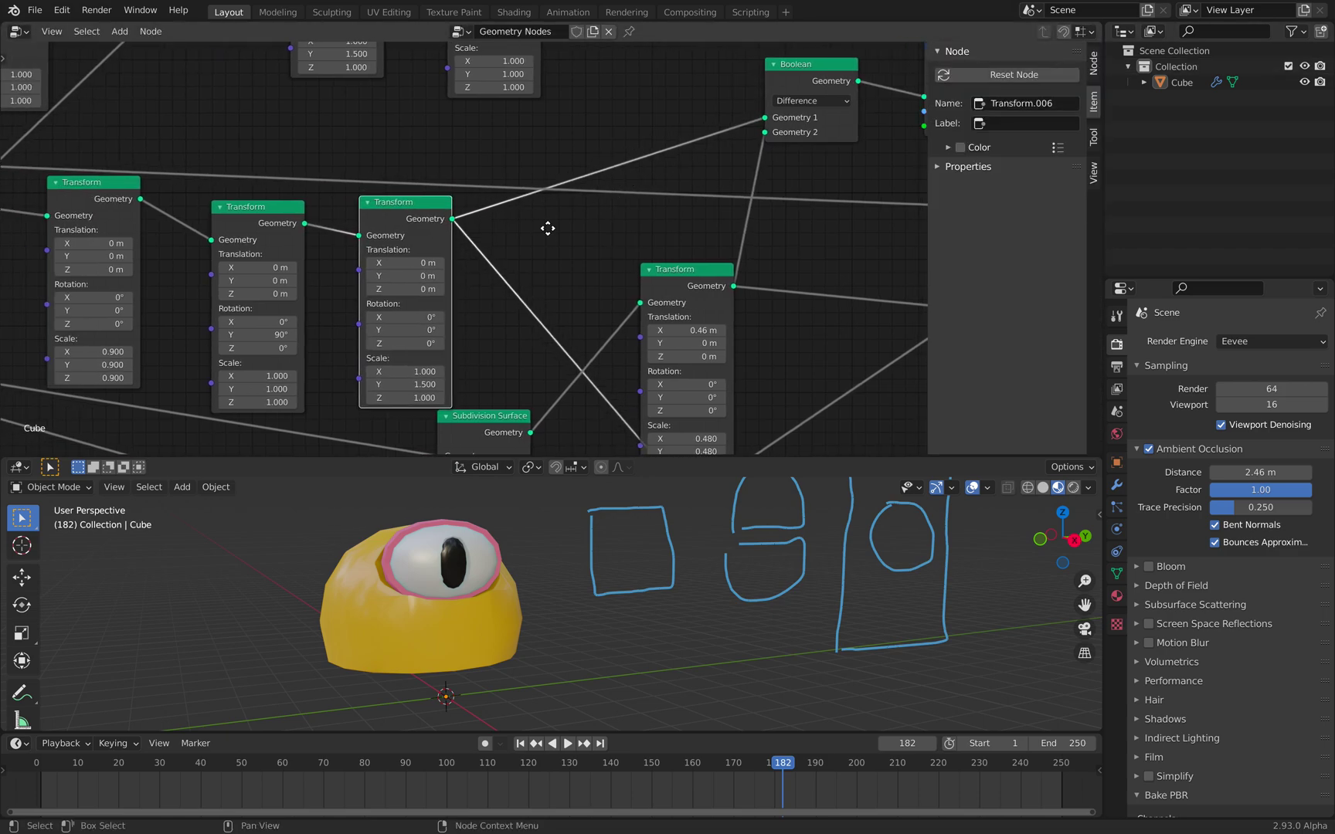
left_click(987, 146)
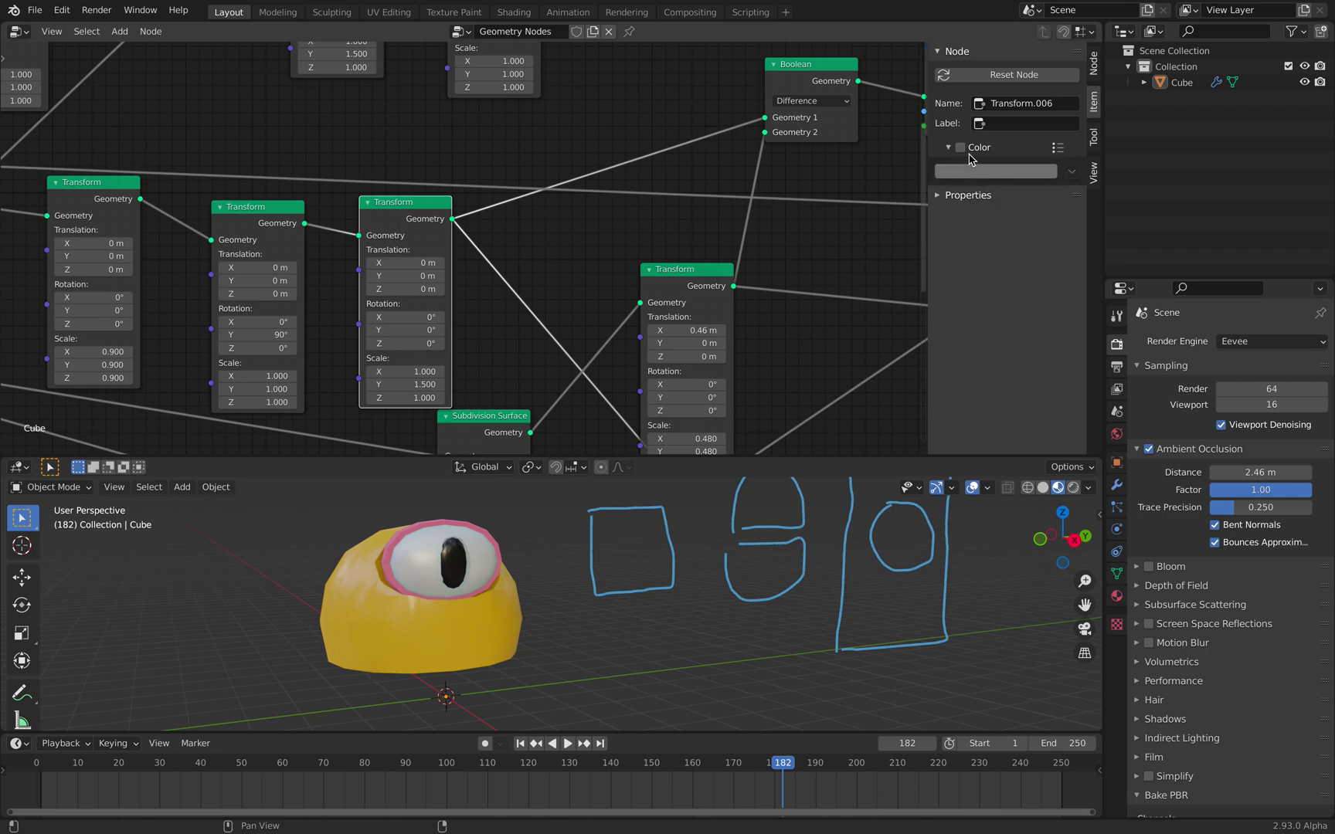
left_click(961, 147)
left_click(980, 171)
left_click(973, 257)
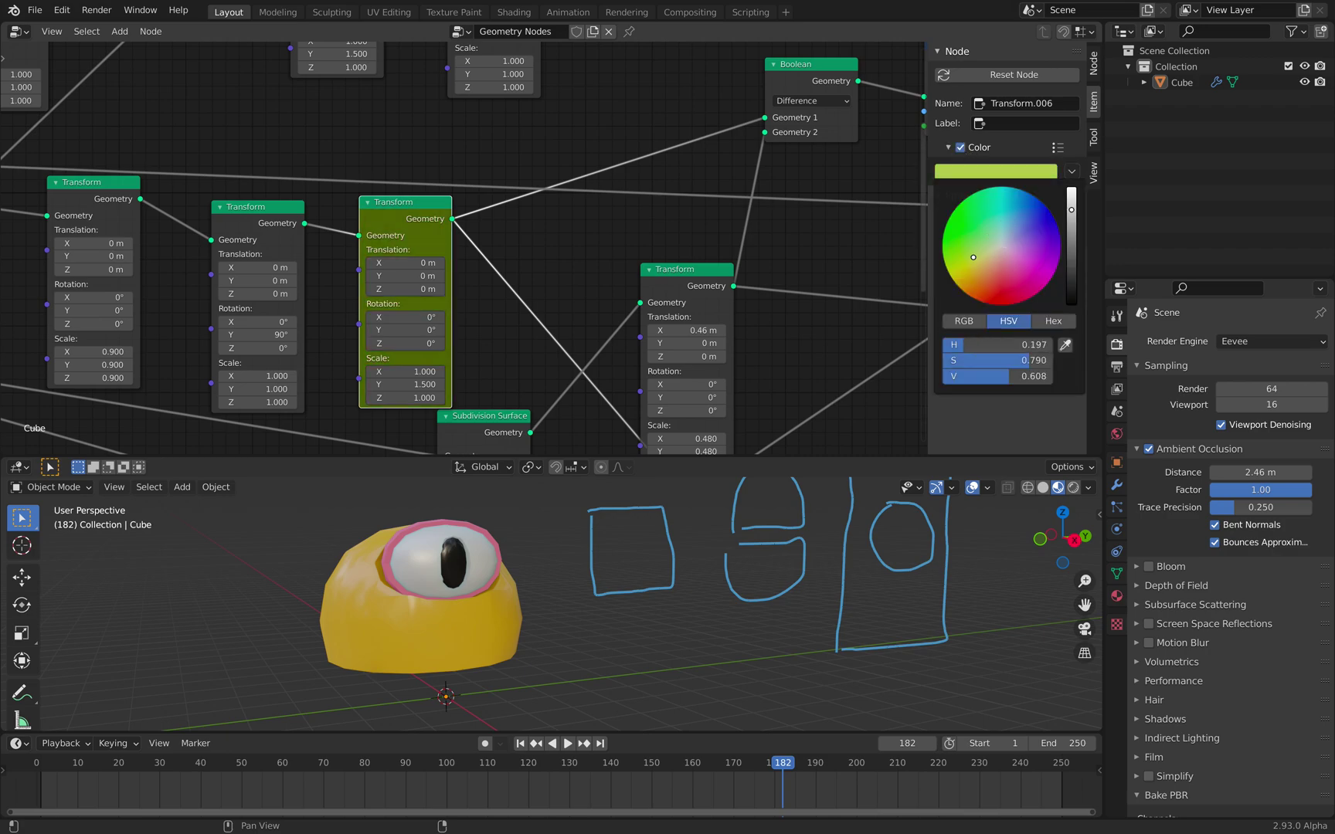
left_click_drag(964, 261, 946, 267)
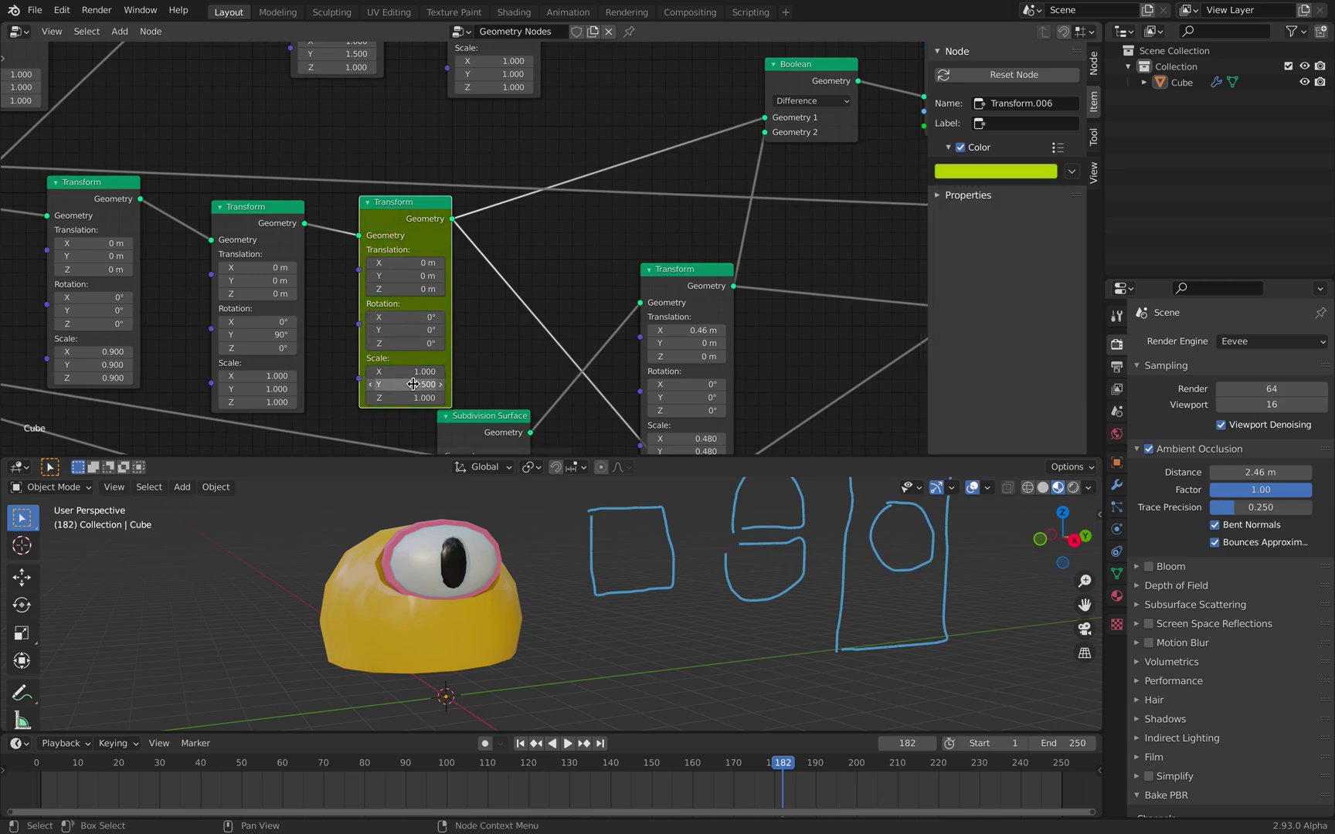
Step: Set the yellow-green eyeball Transform's Y scale to 1 and view the eye from the front
left_click_drag(406, 384, 340, 384)
mouse_move(516, 578)
middle_mouse_down()
mouse_move(448, 561)
mouse_move(469, 561)
middle_mouse_up()
middle_click_drag(544, 311, 497, 235)
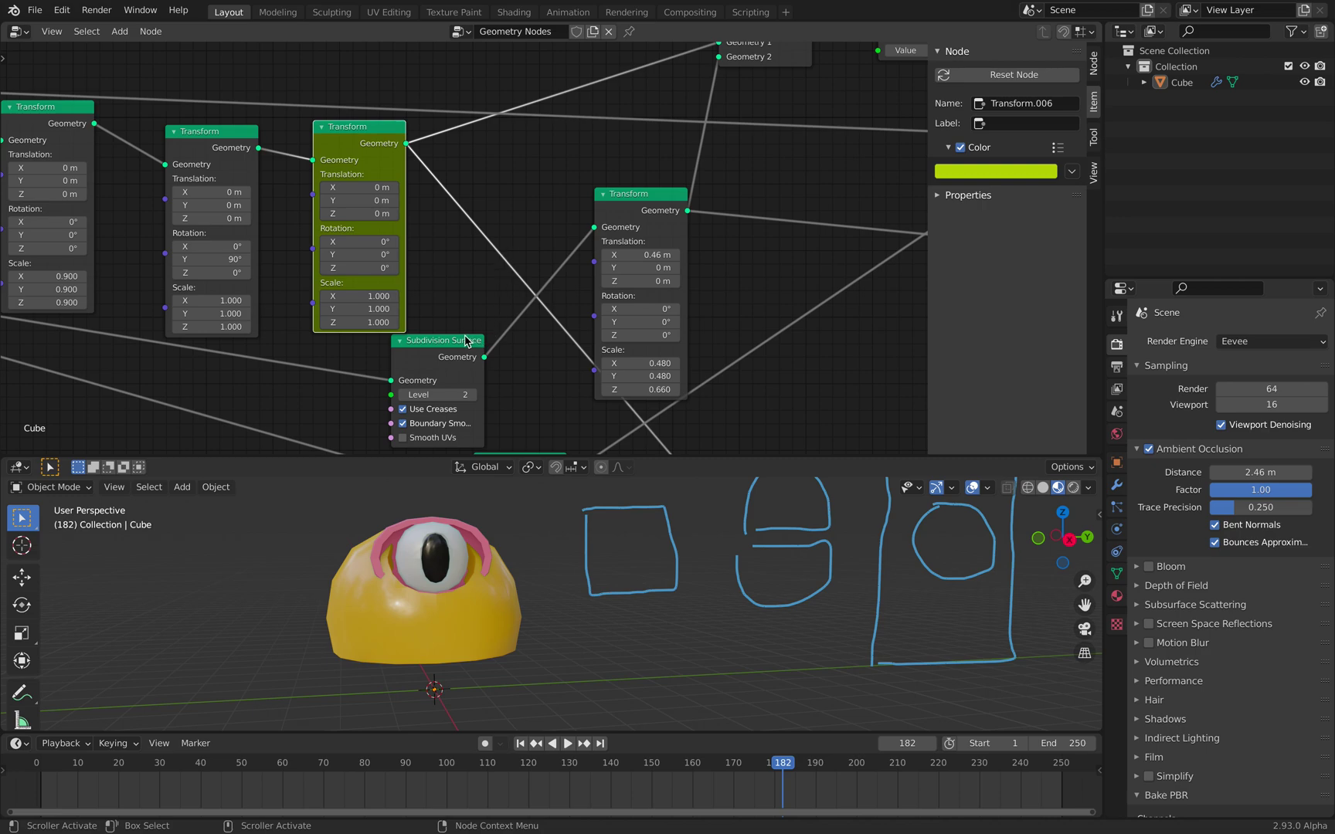
Step: Nudge the Subdivision Surface node aside and set the pupil Transform's scale to X 0.62, Y 0.76 and Z 0.5
left_click_drag(469, 341, 458, 345)
left_click_drag(645, 367, 768, 376)
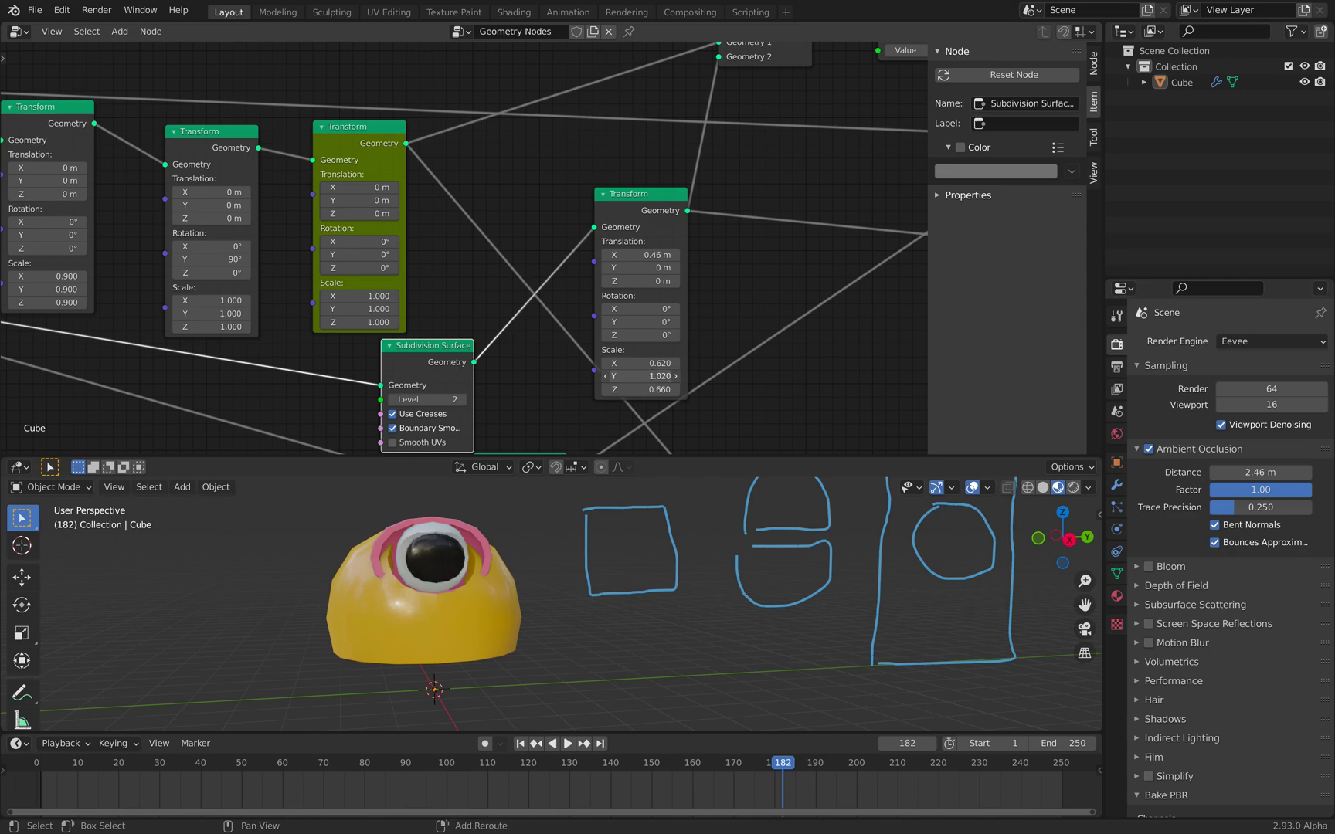
left_click_drag(645, 376, 630, 376)
left_click_drag(645, 389, 591, 390)
middle_click_drag(680, 587, 626, 487)
Step: Give the 3D viewport more height and fit the whole node tree in the node editor
left_click_drag(640, 457, 687, 316)
scroll(697, 256, "down", 8)
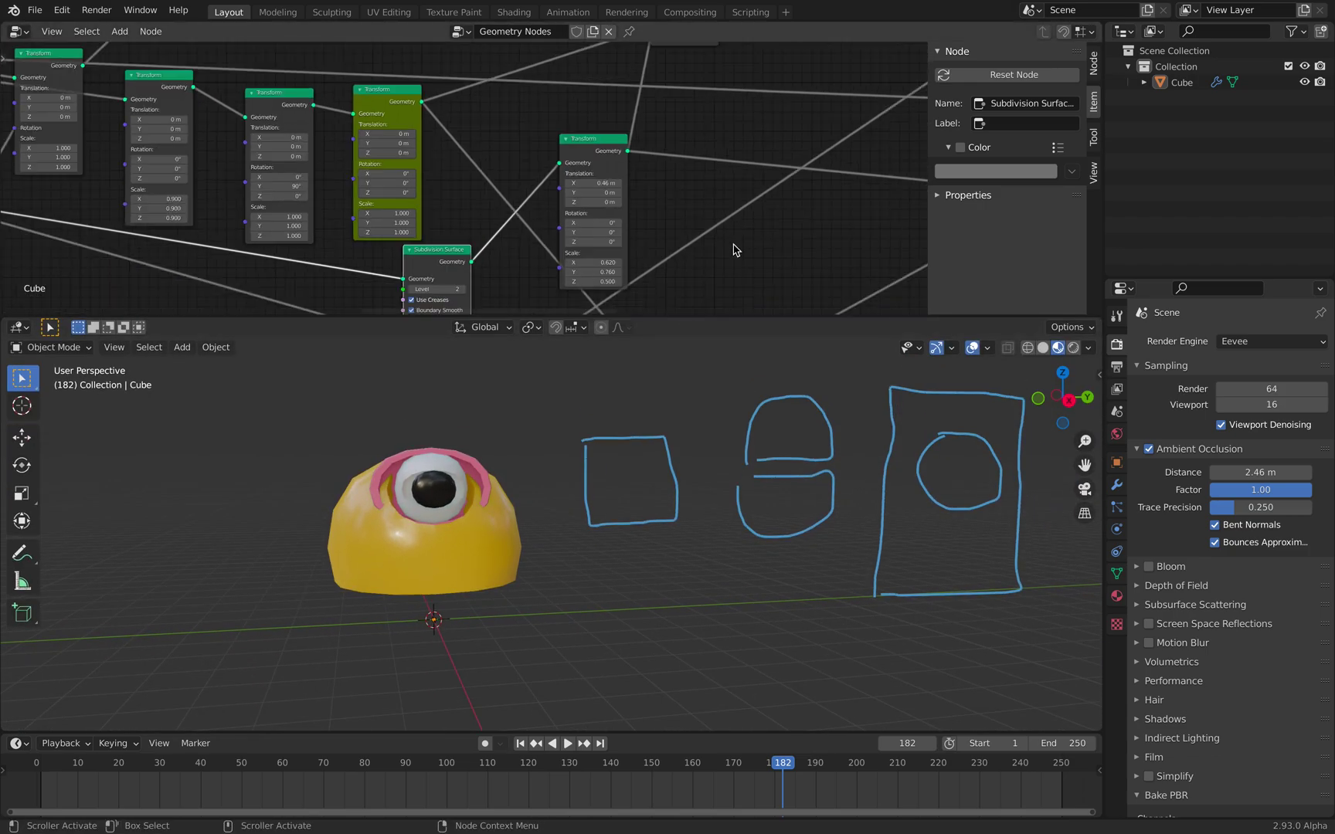
middle_click_drag(628, 229, 711, 242)
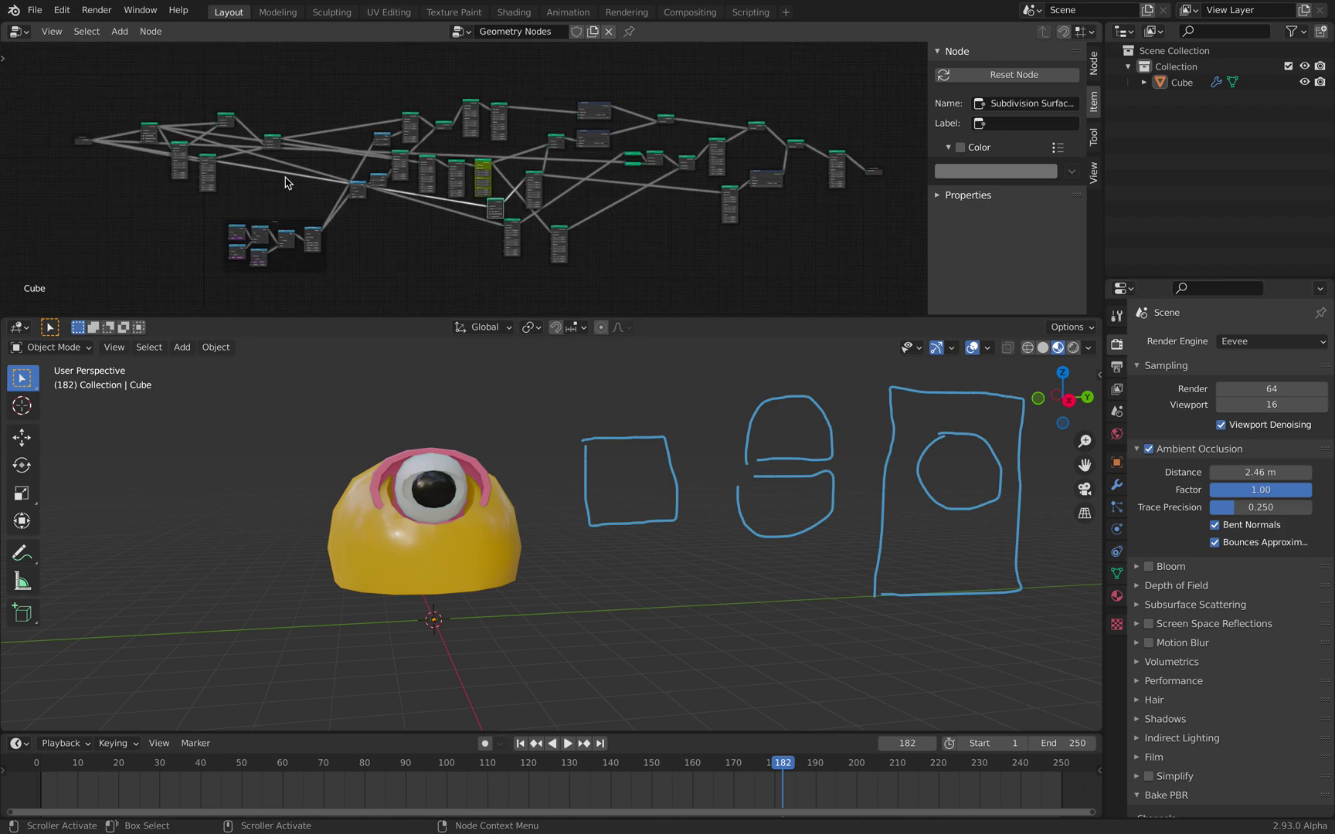
middle_click_drag(734, 506, 608, 531, "shift")
middle_click_drag(712, 539, 587, 521, "shift")
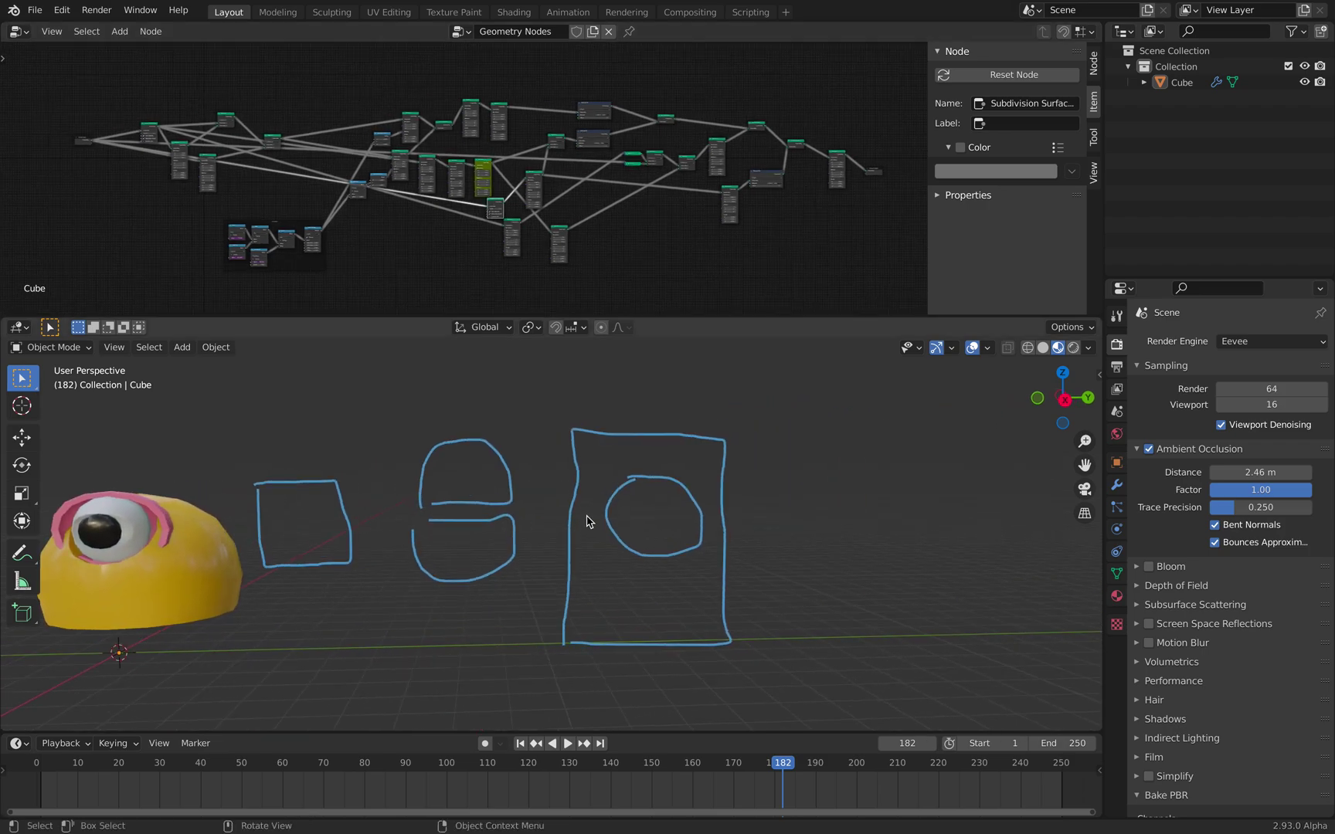
scroll(753, 511, "down", 2)
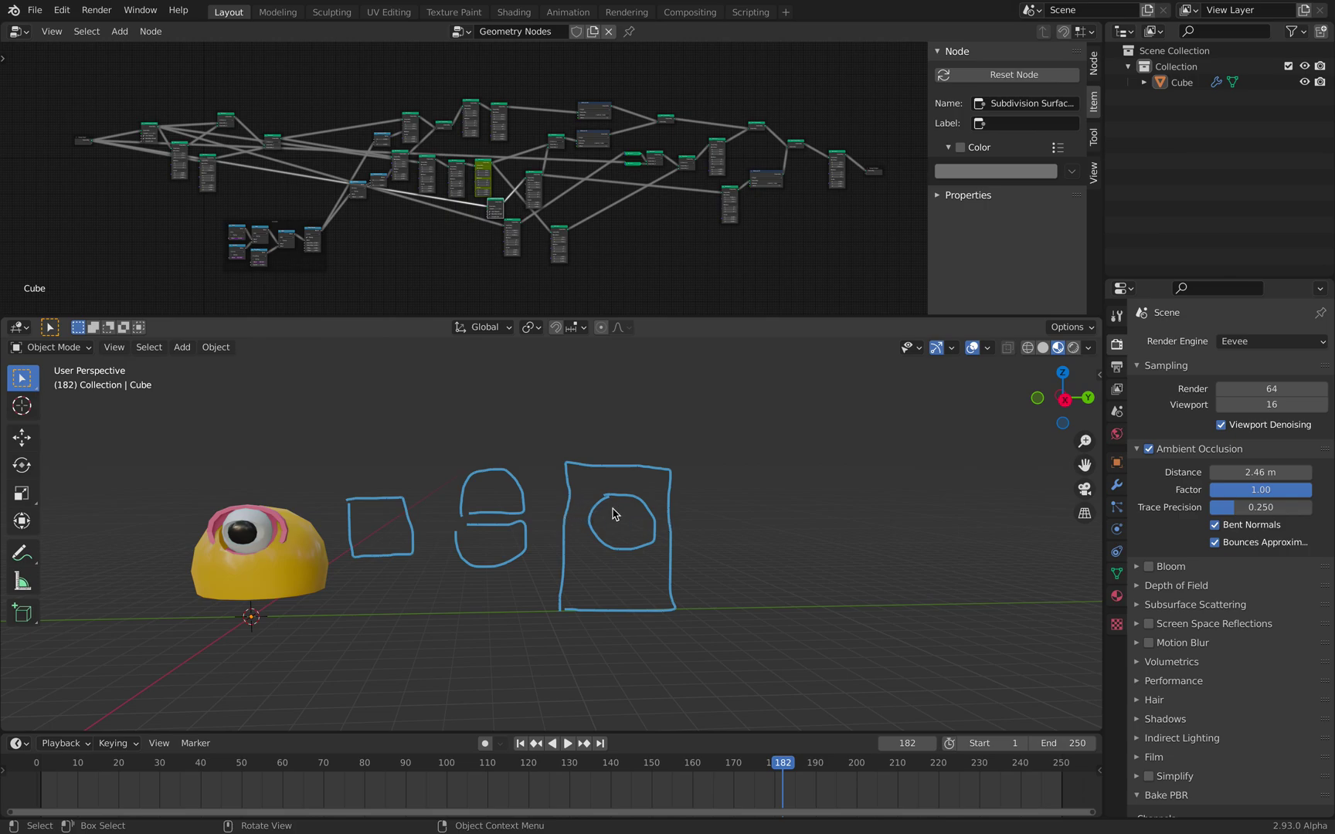
middle_click_drag(614, 513, 677, 473)
middle_click_drag(544, 531, 610, 525)
Step: Annotate a rounded square and a circle above the character, with an arrow pointing at each and a third at the body
mouse_move(365, 363)
left_mouse_down()
mouse_move(390, 462)
mouse_move(462, 360)
mouse_move(396, 376)
left_mouse_up()
mouse_move(515, 378)
left_mouse_down()
mouse_move(581, 406)
mouse_move(520, 375)
left_mouse_up()
middle_click_drag(502, 386, 575, 457, "shift")
left_click_drag(589, 407, 589, 402)
middle_click_drag(705, 460, 585, 469, "shift")
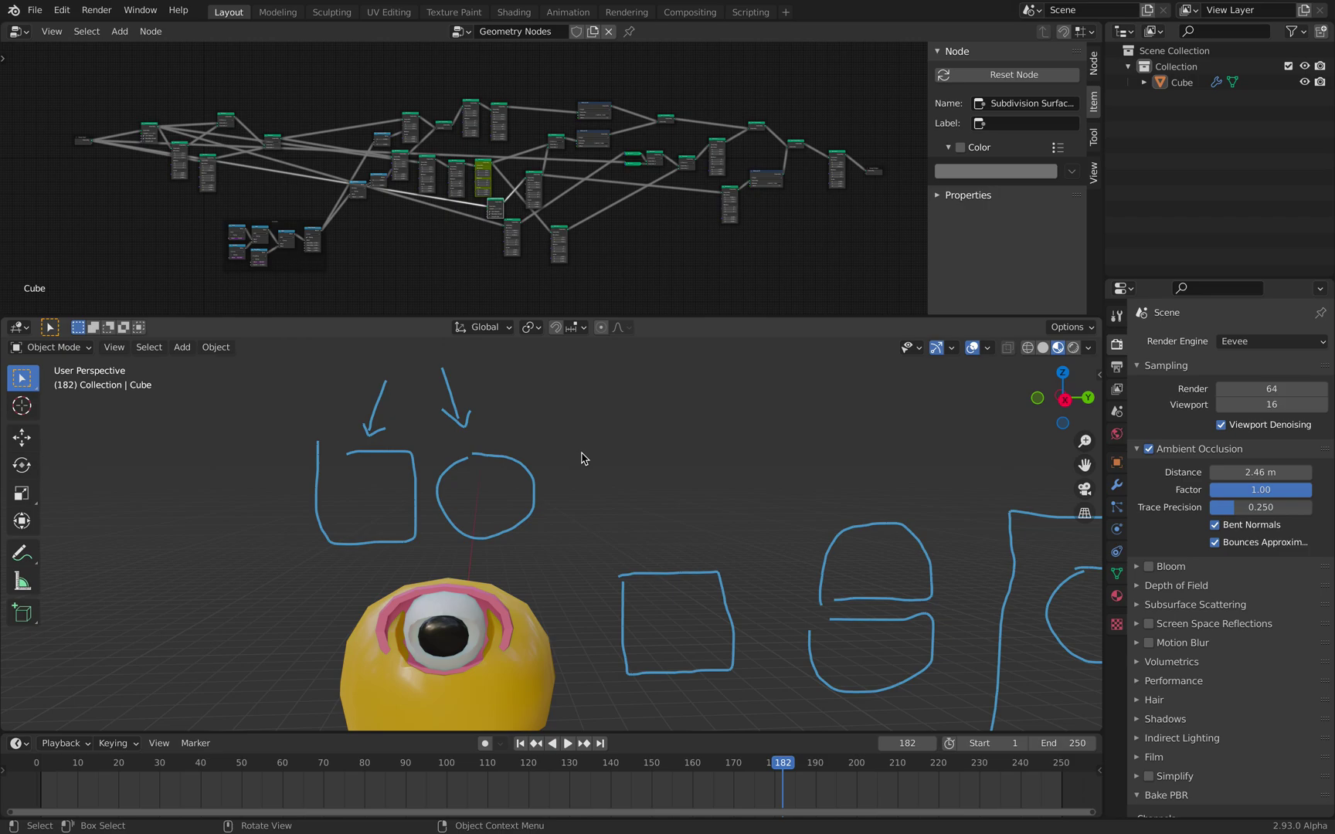
left_click_drag(578, 468, 539, 572)
Step: Annotate a wide, flattened eye with a horizontal eyelid line and a small half pupil beside the circle sketch
scroll(545, 507, "down", 2, "ctrl")
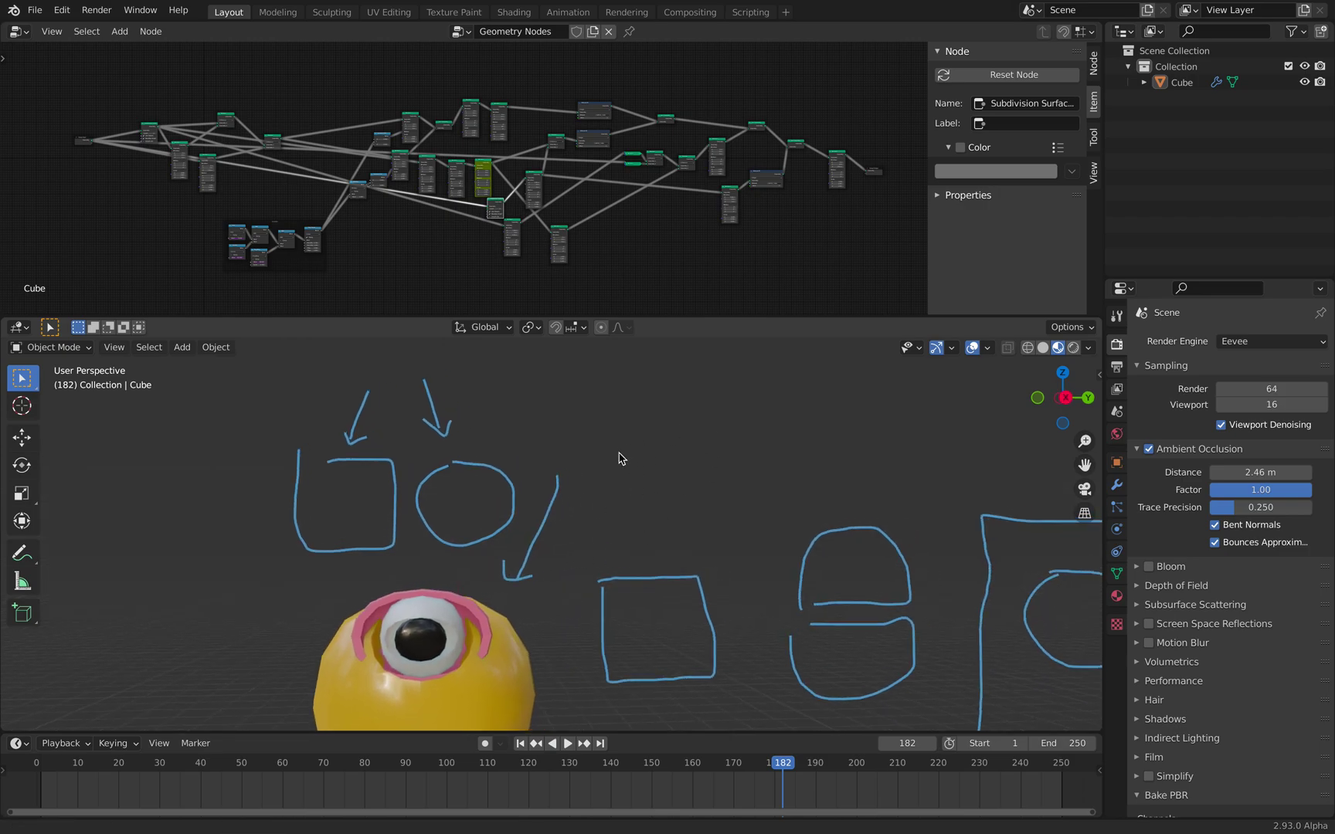
scroll(627, 449, "down", 3, "ctrl")
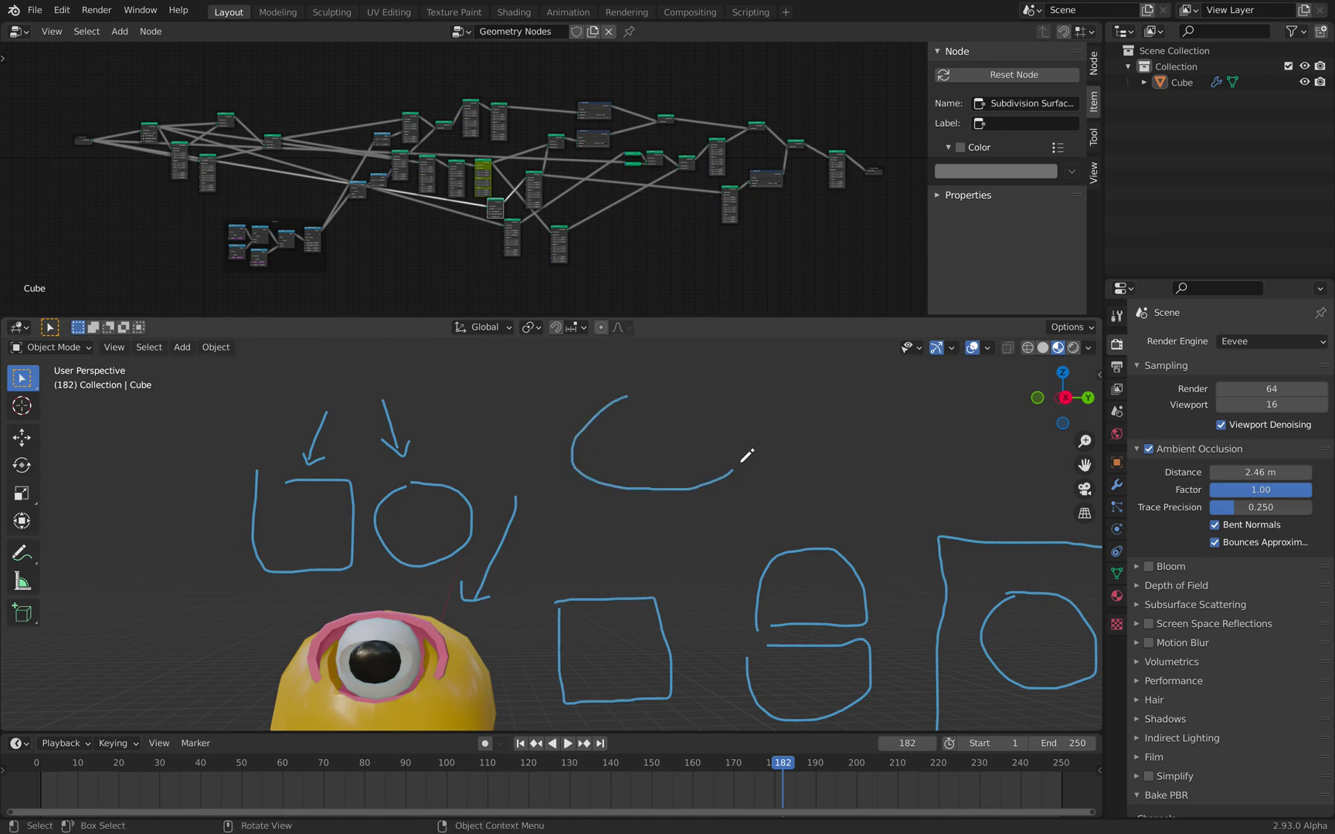
left_click_drag(686, 394, 627, 393)
left_click_drag(576, 446, 754, 445)
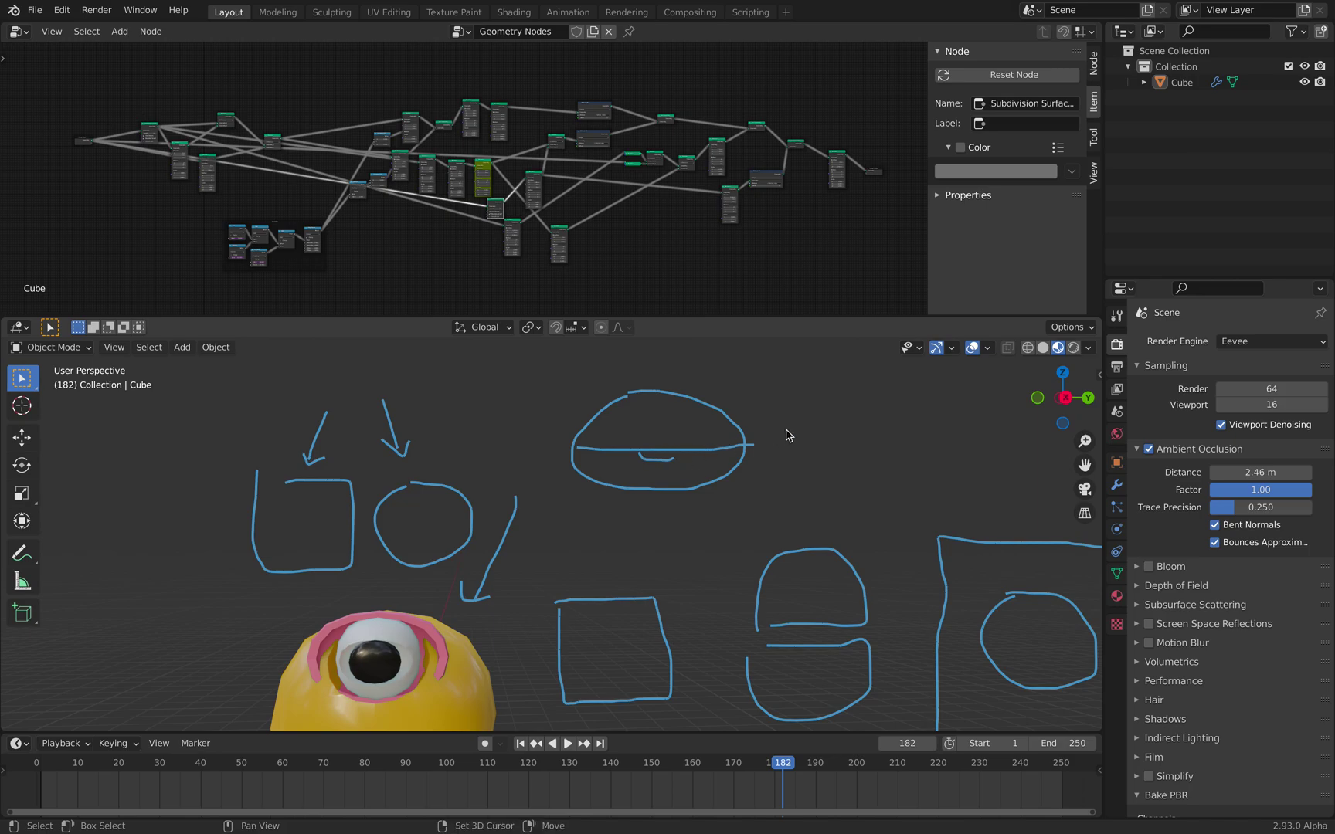
Step: Annotate a rounder eye with an eyelid line and half pupil beside the flattened one, and add arrows pointing at both eyes
scroll(783, 438, "down", 5, "ctrl")
left_click_drag(674, 384, 627, 448)
left_click_drag(757, 462, 684, 382)
left_click_drag(619, 449, 697, 454)
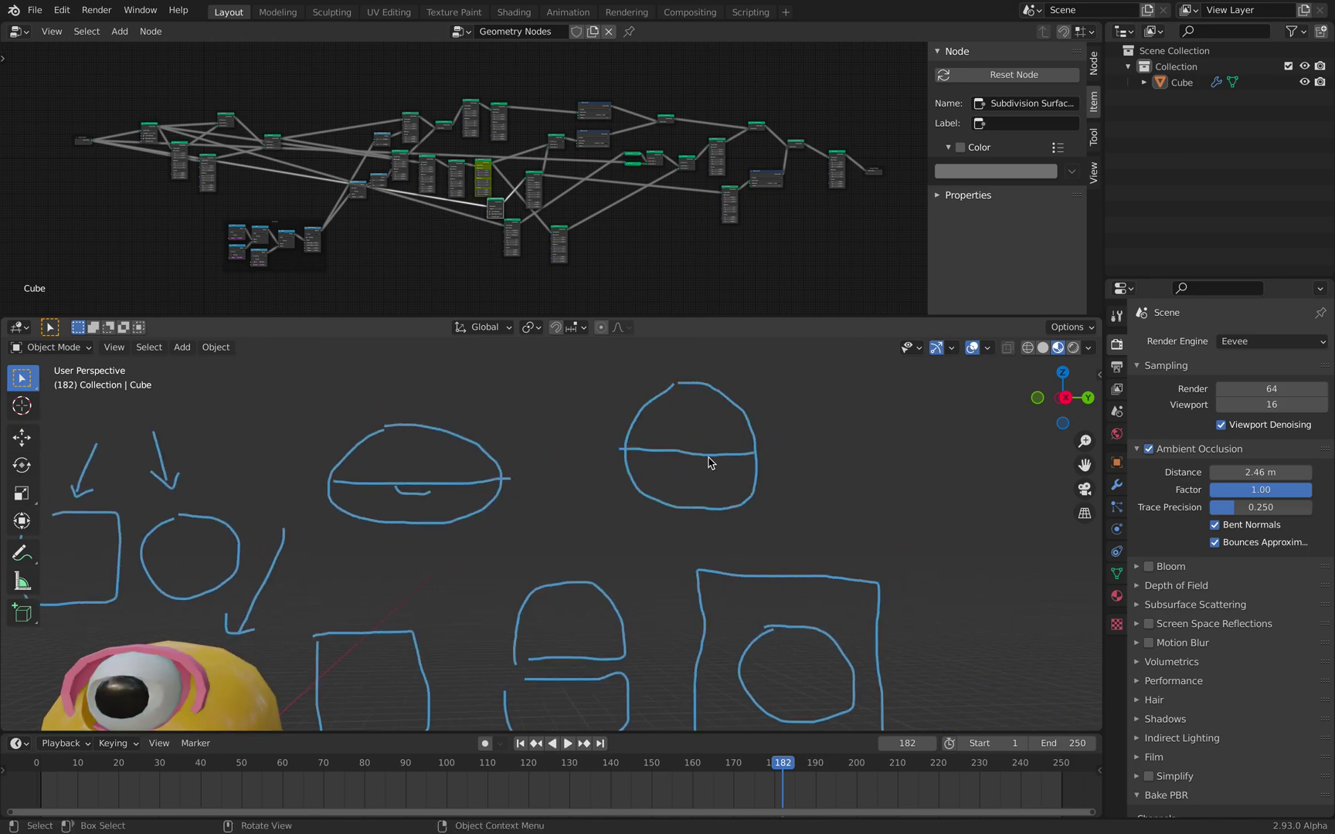
scroll(653, 461, "down", 3, "ctrl")
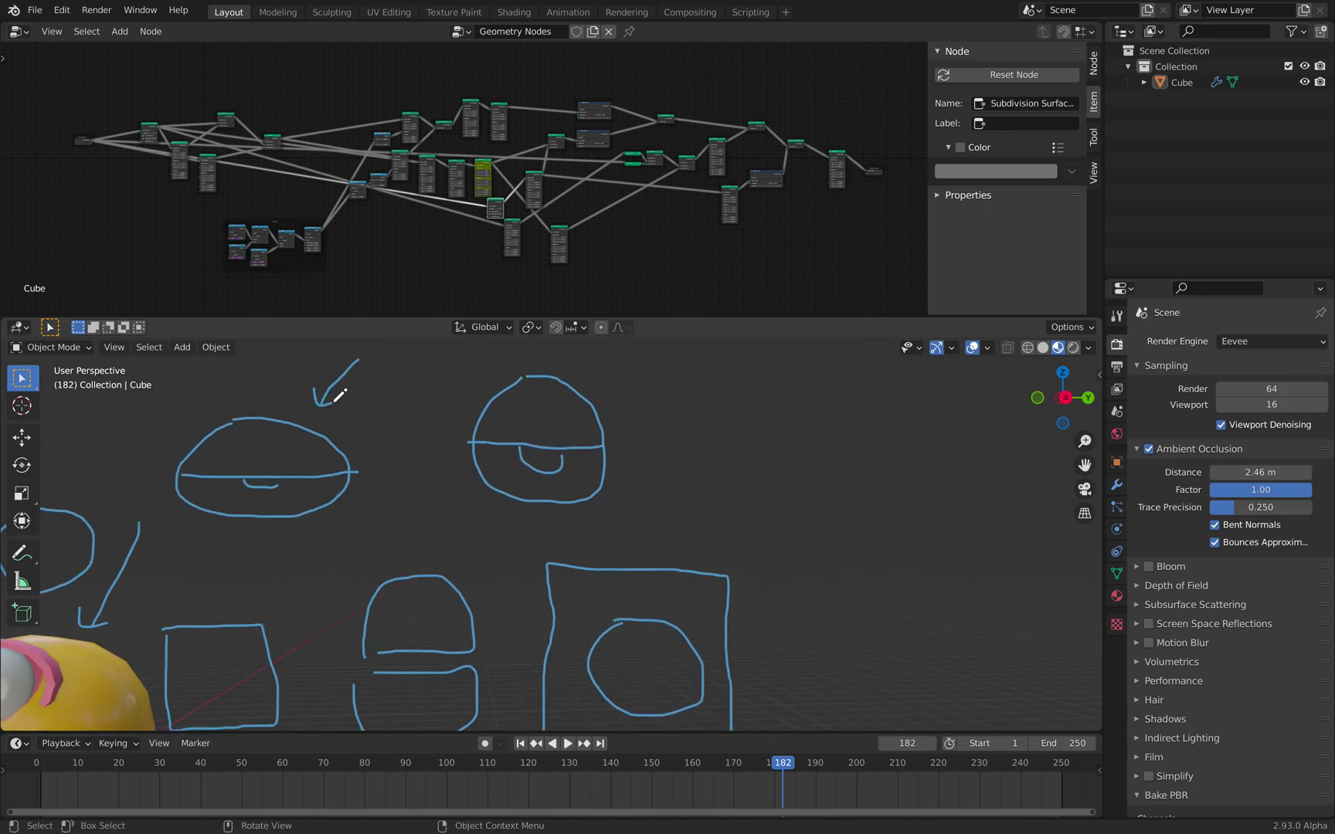
Step: Hide the node editor's sidebar
middle_click_drag(552, 566, 732, 488, "shift")
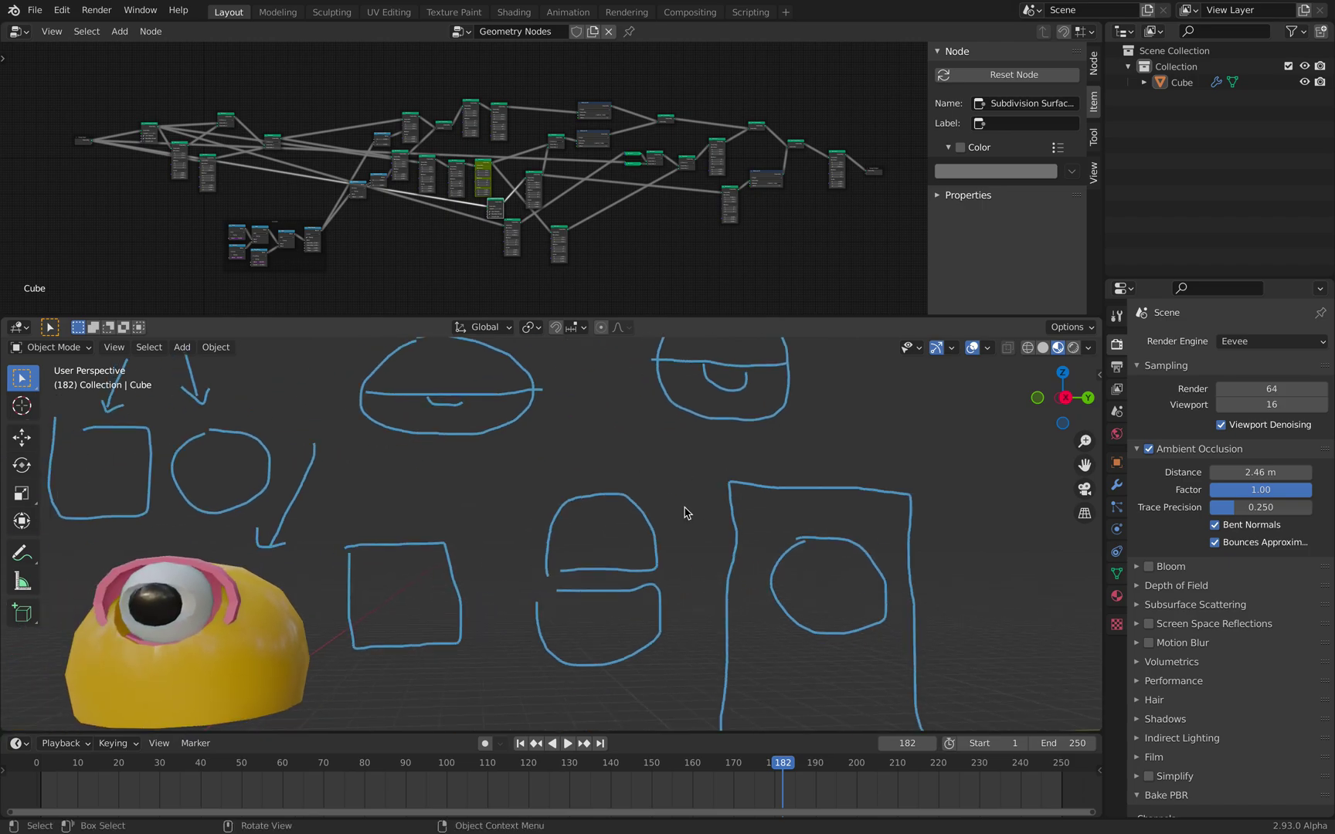
scroll(626, 515, "down", 2)
scroll(640, 442, "up", 1)
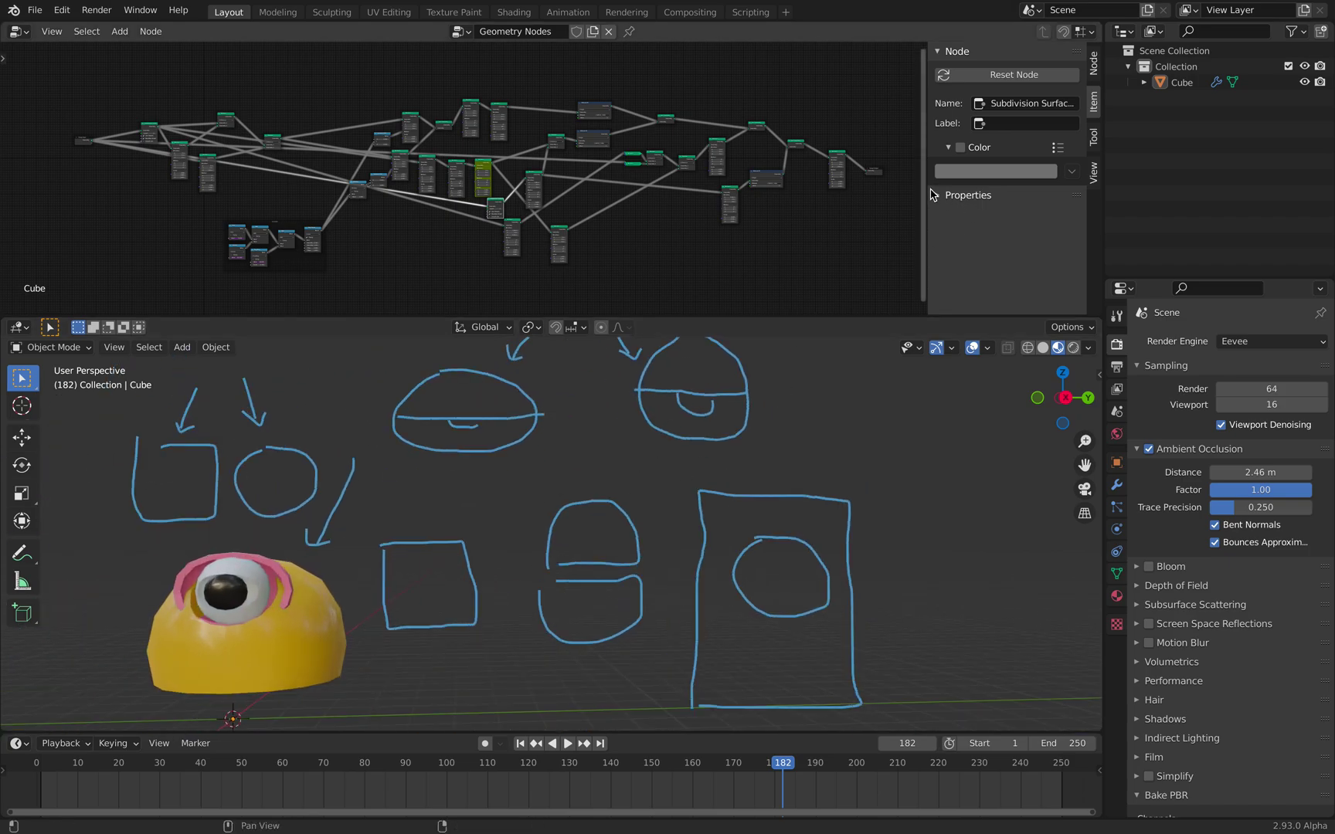
left_click_drag(928, 189, 1097, 190)
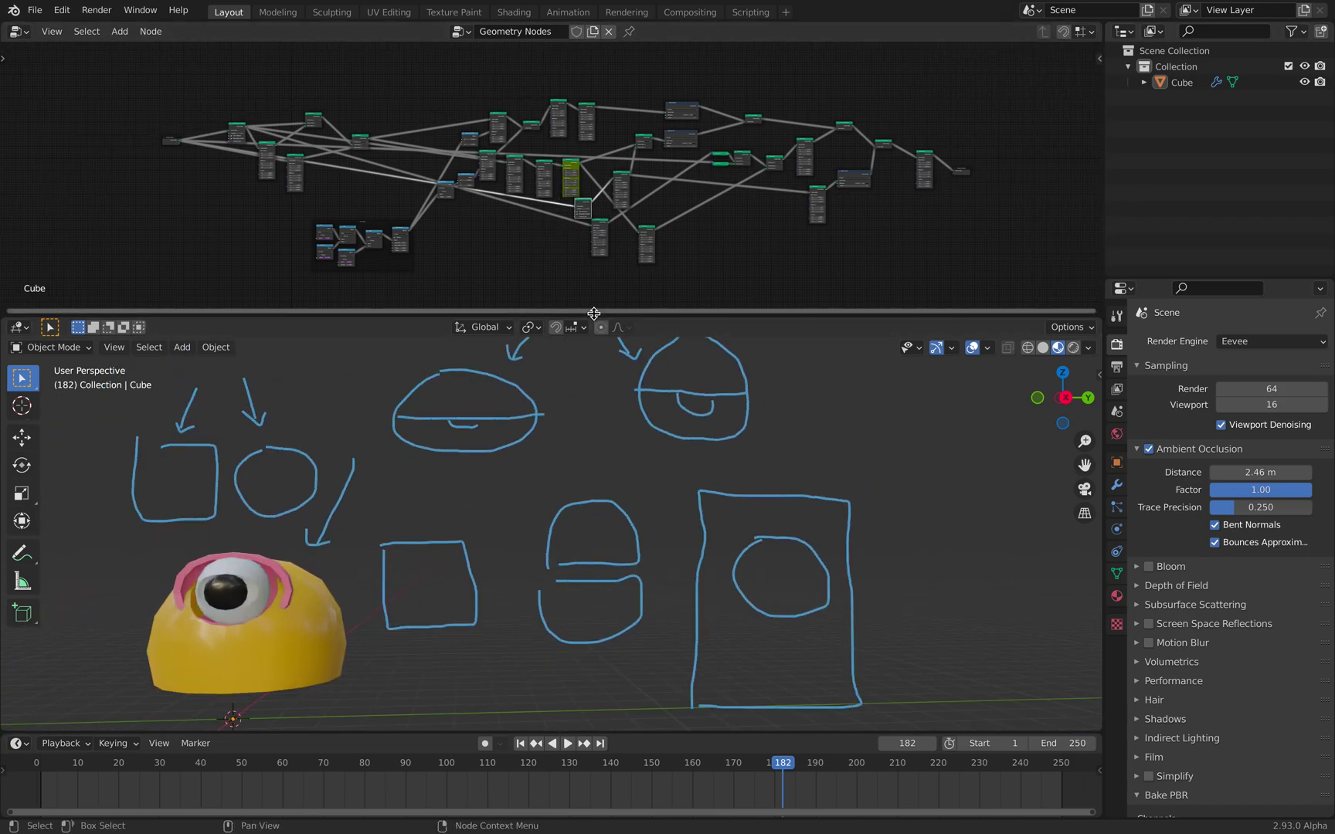
Step: Annotate a creature with two half-closed eyes on stalks, an oval body, a curved mouth and four short legs
middle_click_drag(576, 365, 711, 348, "shift")
mouse_move(539, 505)
middle_mouse_down()
mouse_move(593, 539)
mouse_move(394, 587)
mouse_move(390, 489)
middle_mouse_up()
mouse_move(669, 403)
left_mouse_down()
mouse_move(715, 455)
mouse_move(680, 397)
left_mouse_up()
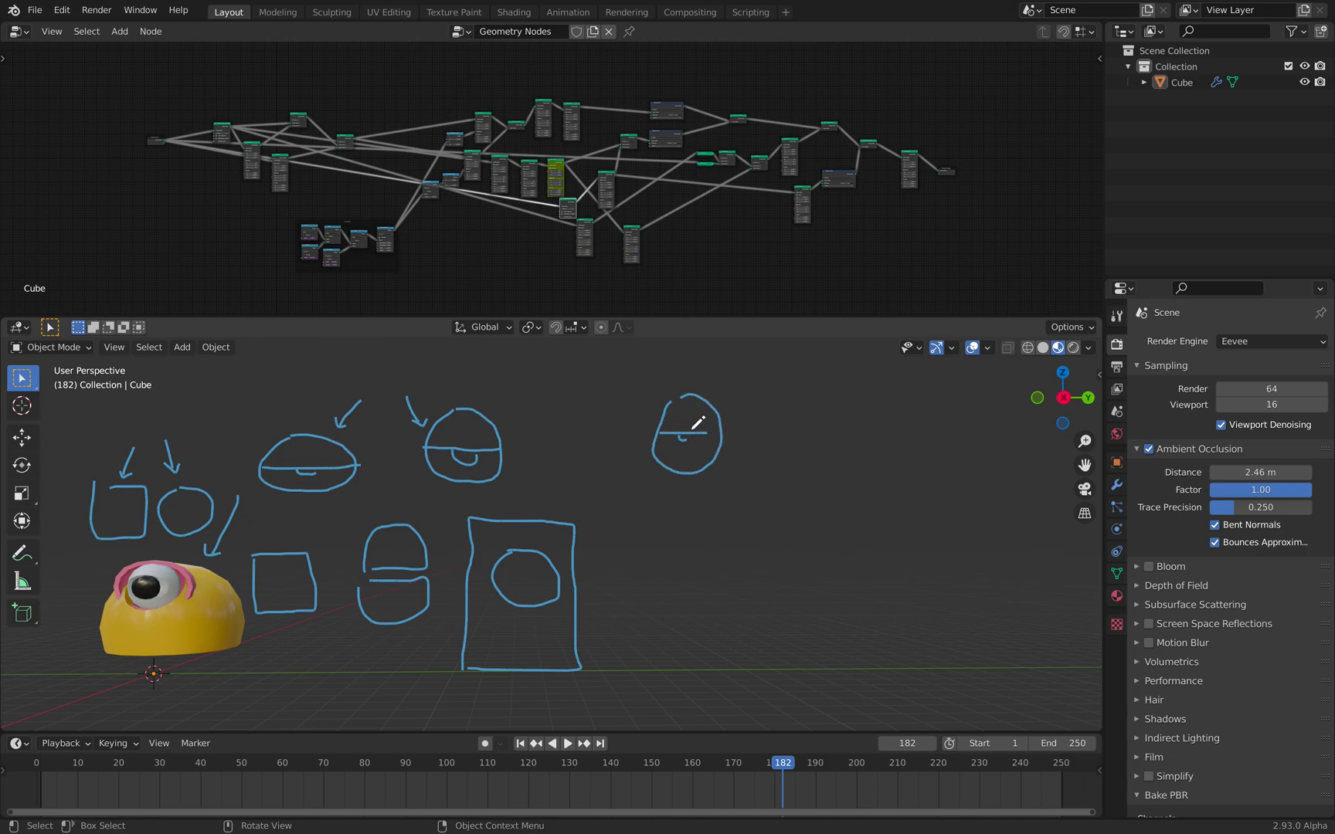
left_click_drag(741, 431, 765, 384)
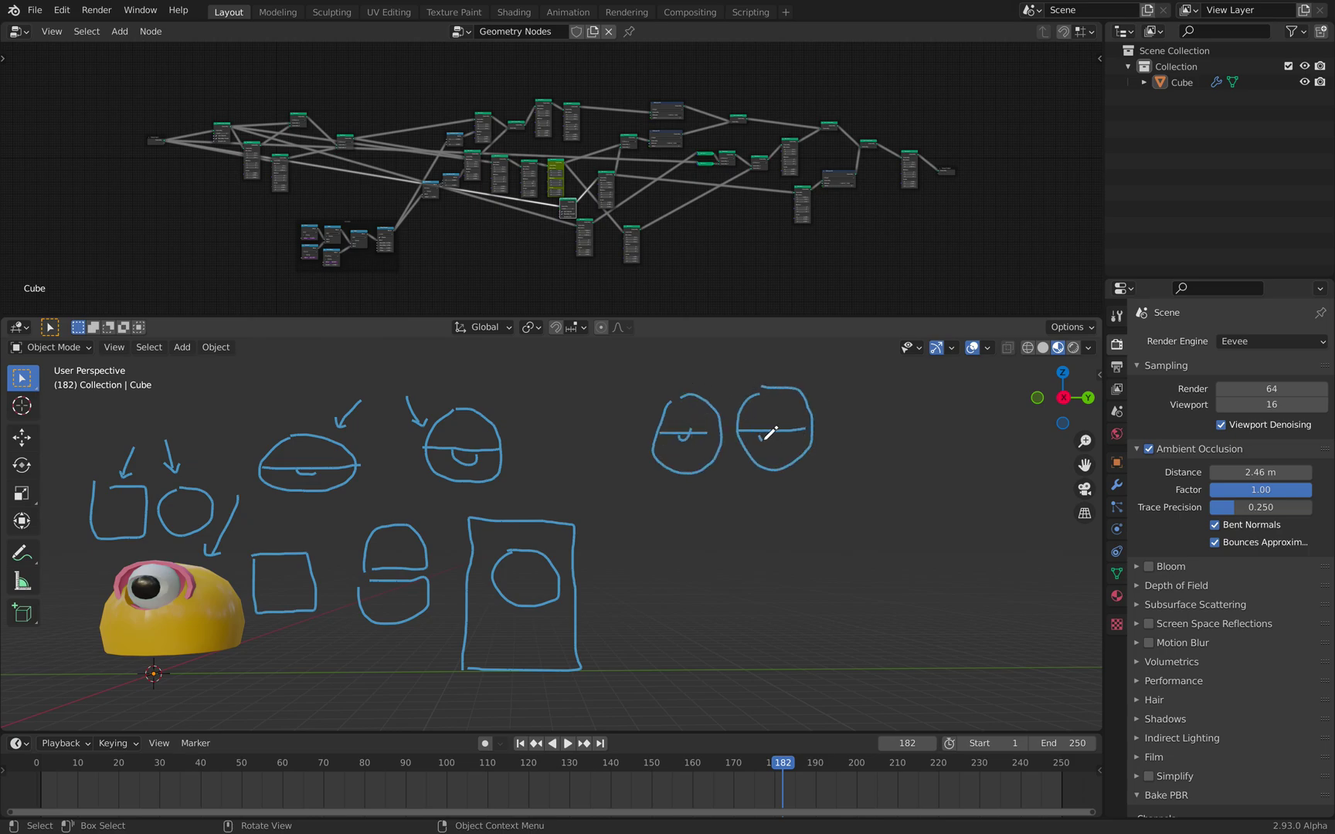
mouse_move(720, 513)
left_mouse_down()
mouse_move(659, 581)
mouse_move(808, 538)
left_mouse_up()
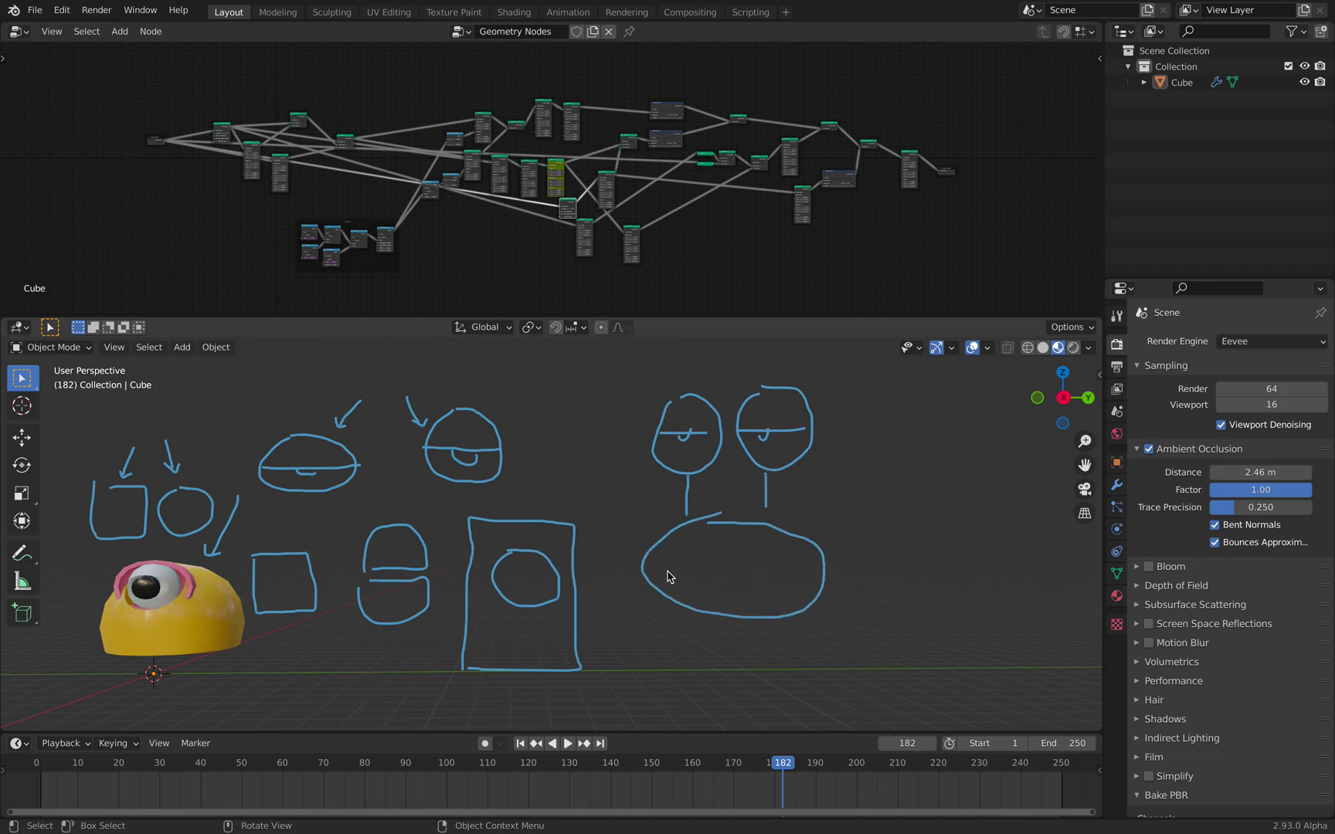
left_click_drag(748, 584, 808, 573)
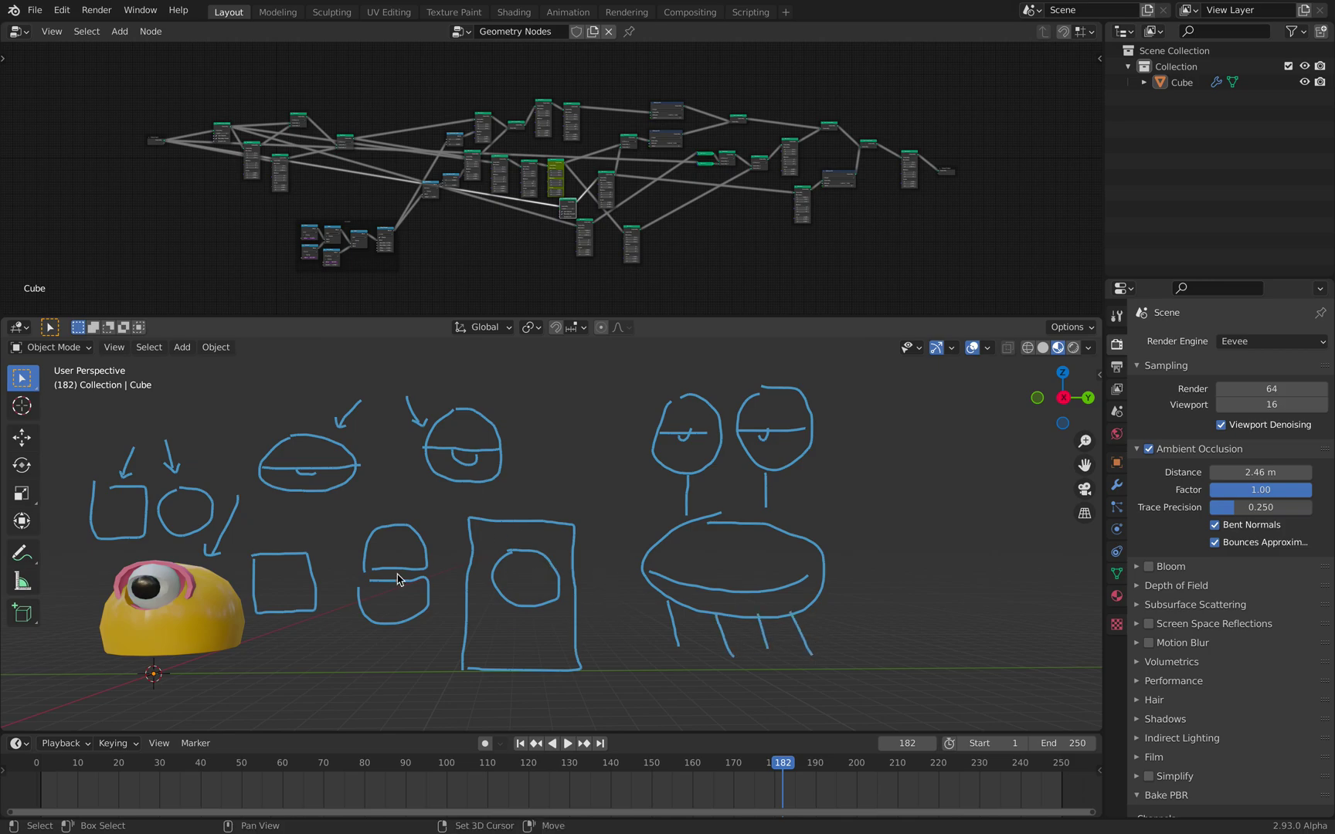
Step: Annotate two tapering leg outlines beneath the yellow character's body, one under each side
middle_click_drag(400, 578, 590, 536, "shift")
scroll(591, 536, "up", 2)
scroll(572, 536, "up", 1)
middle_click_drag(439, 530, 564, 536, "shift")
scroll(560, 540, "up", 1)
middle_click_drag(427, 597, 467, 562, "shift")
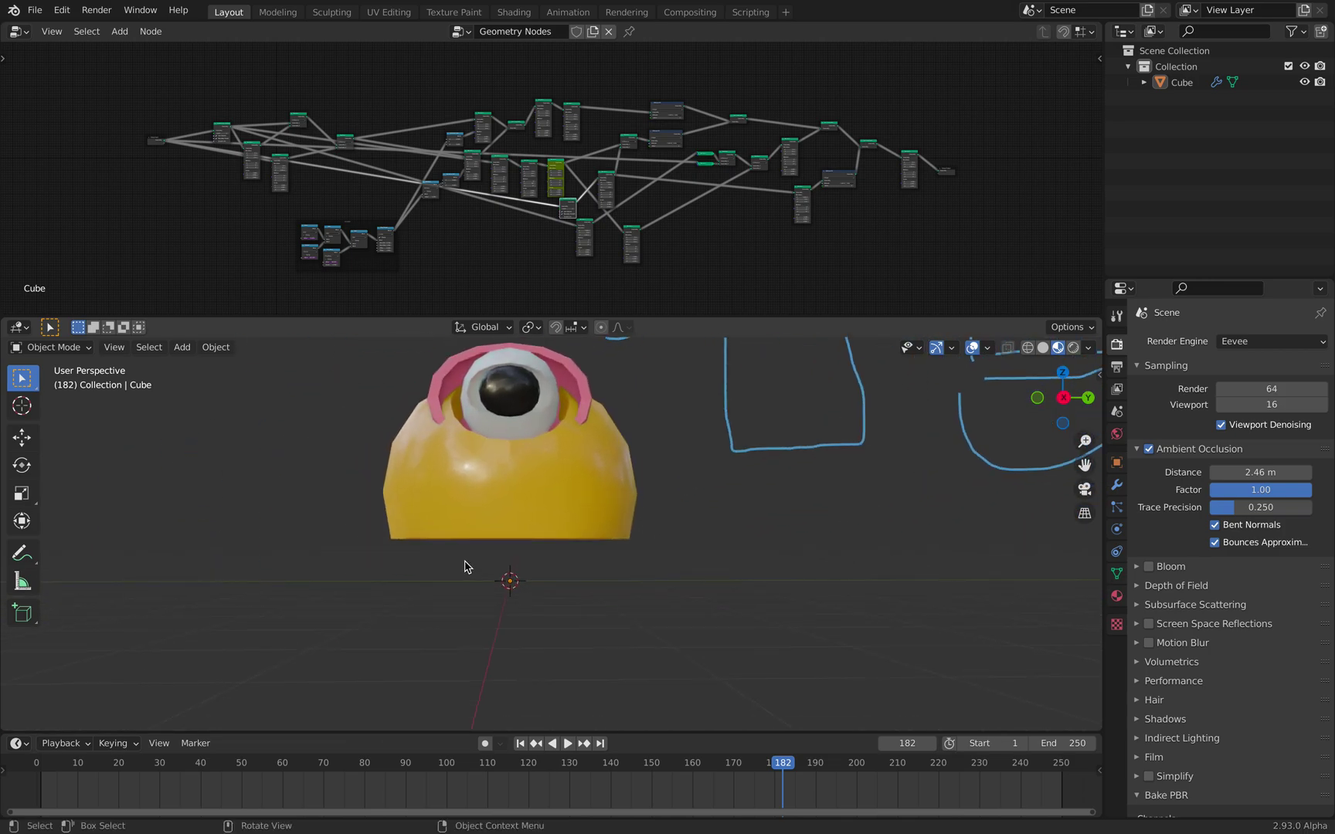
scroll(413, 578, "up", 1)
mouse_move(356, 553)
left_mouse_down()
mouse_move(397, 614)
mouse_move(389, 557)
left_mouse_up()
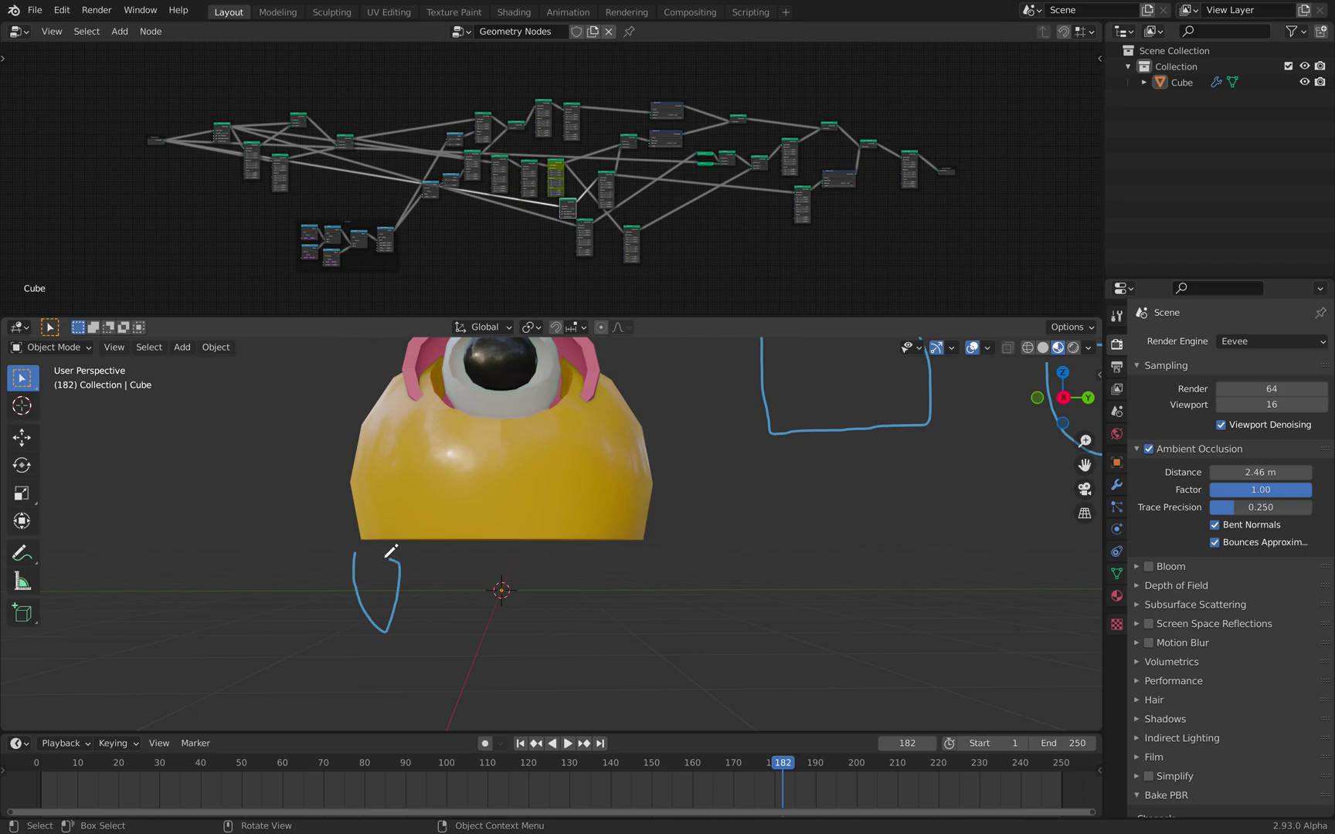
left_click_drag(635, 554, 576, 561)
left_click_drag(585, 624, 642, 555)
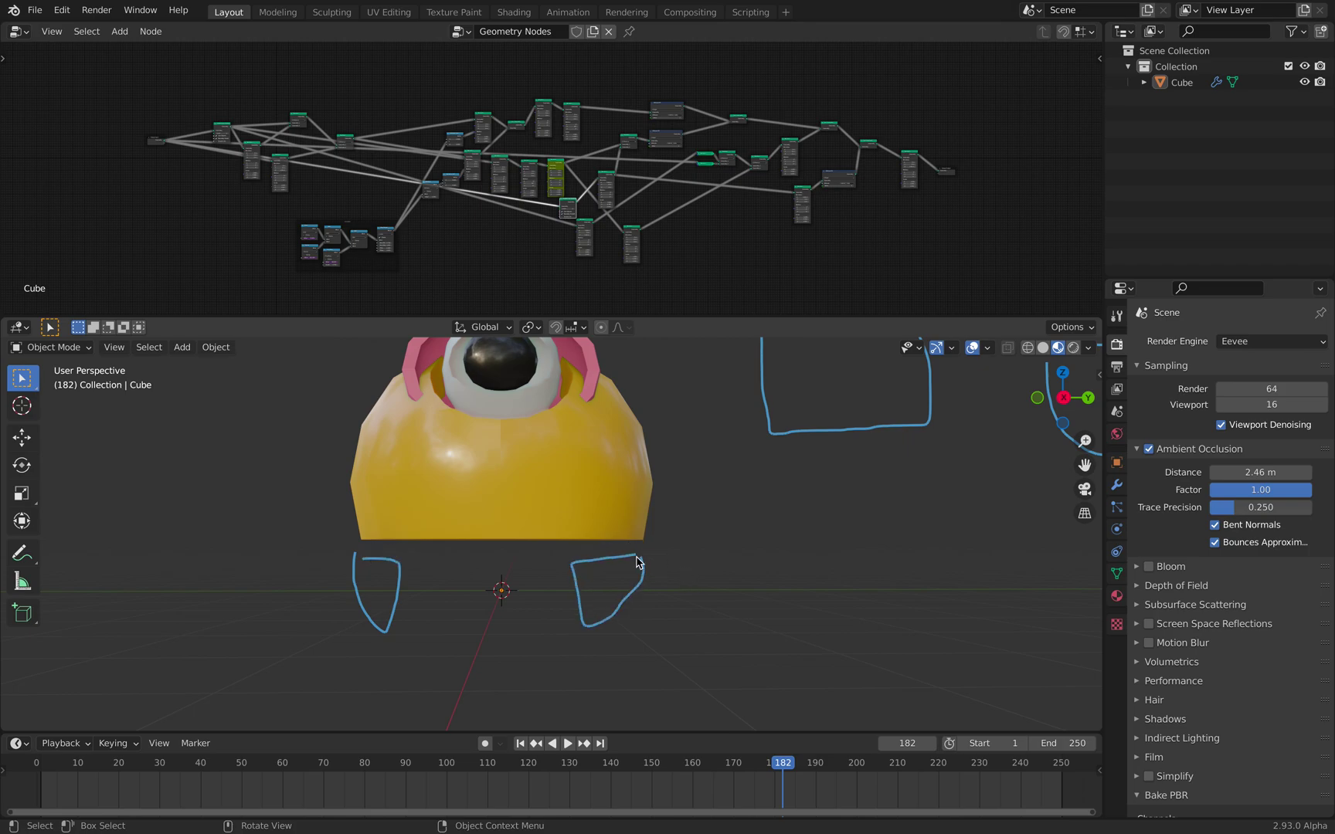
Step: Annotate two more tapering leg outlines between the outer ones and link all four to the body with short lines
left_click_drag(433, 565, 460, 625)
left_click_drag(532, 566, 559, 564)
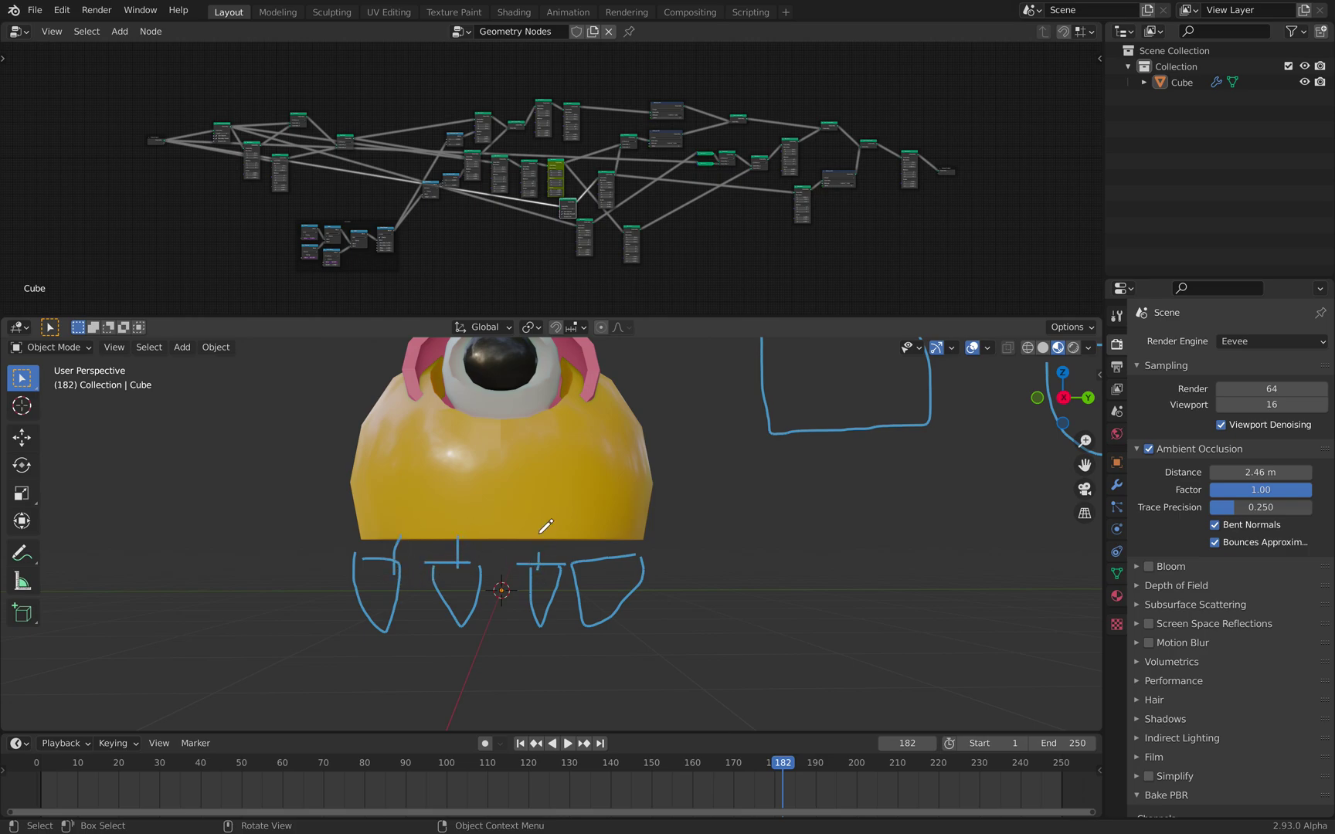
Step: Annotate three arched spider-like legs on each side of the yellow body, and a half-oval shape with an inner curve beneath the short legs
scroll(584, 536, "down", 4)
middle_click_drag(476, 498, 643, 518, "shift")
middle_click_drag(648, 521, 666, 523)
scroll(391, 506, "up", 2)
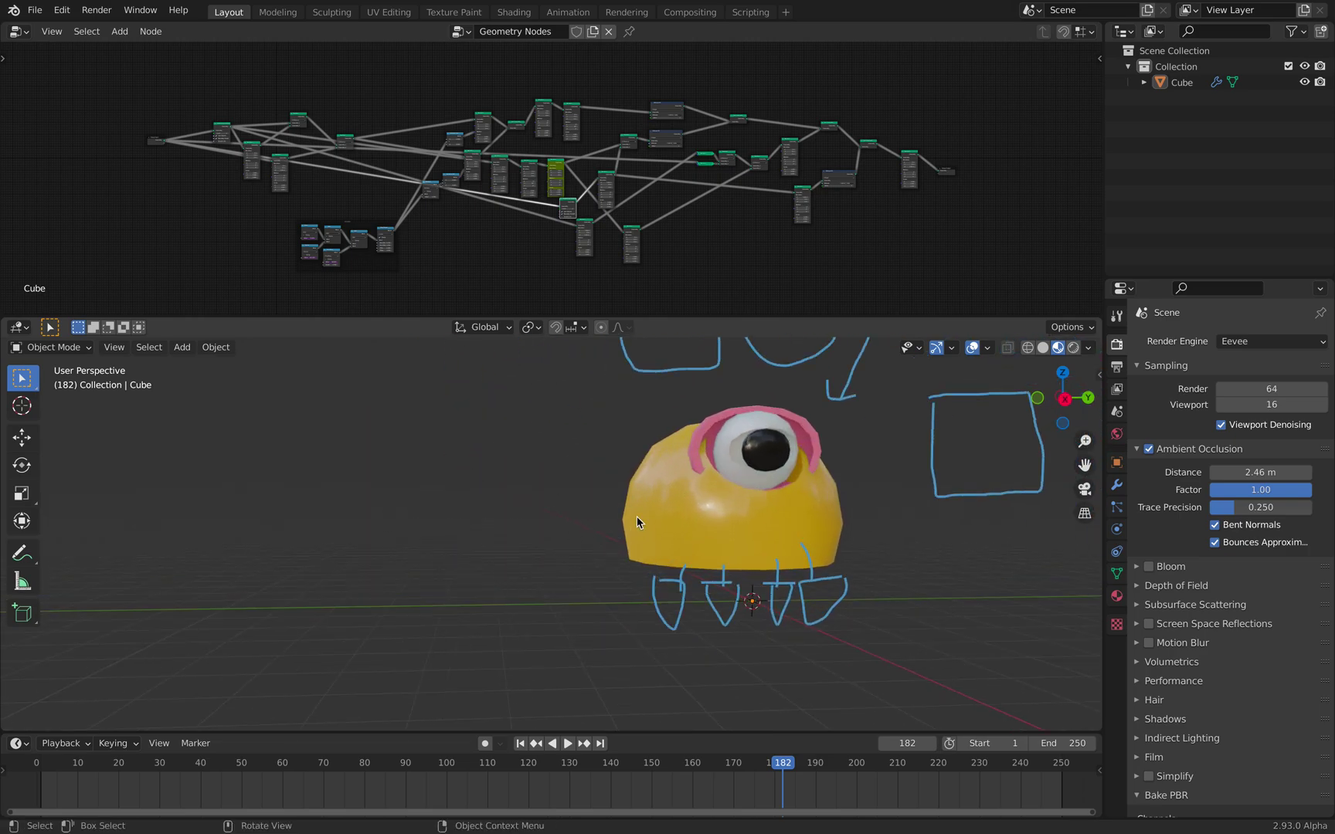
left_click_drag(641, 517, 538, 582)
mouse_move(634, 475)
left_mouse_down()
mouse_move(511, 535)
mouse_move(497, 465)
left_mouse_up()
middle_click_drag(836, 524, 695, 536, "shift")
left_click_drag(682, 537, 795, 569)
mouse_move(694, 503)
left_mouse_down()
mouse_move(825, 547)
mouse_move(814, 515)
left_mouse_up()
middle_click_drag(541, 641, 547, 595, "shift")
mouse_move(547, 595)
left_mouse_down()
mouse_move(602, 634)
mouse_move(696, 587)
mouse_move(539, 592)
left_mouse_up()
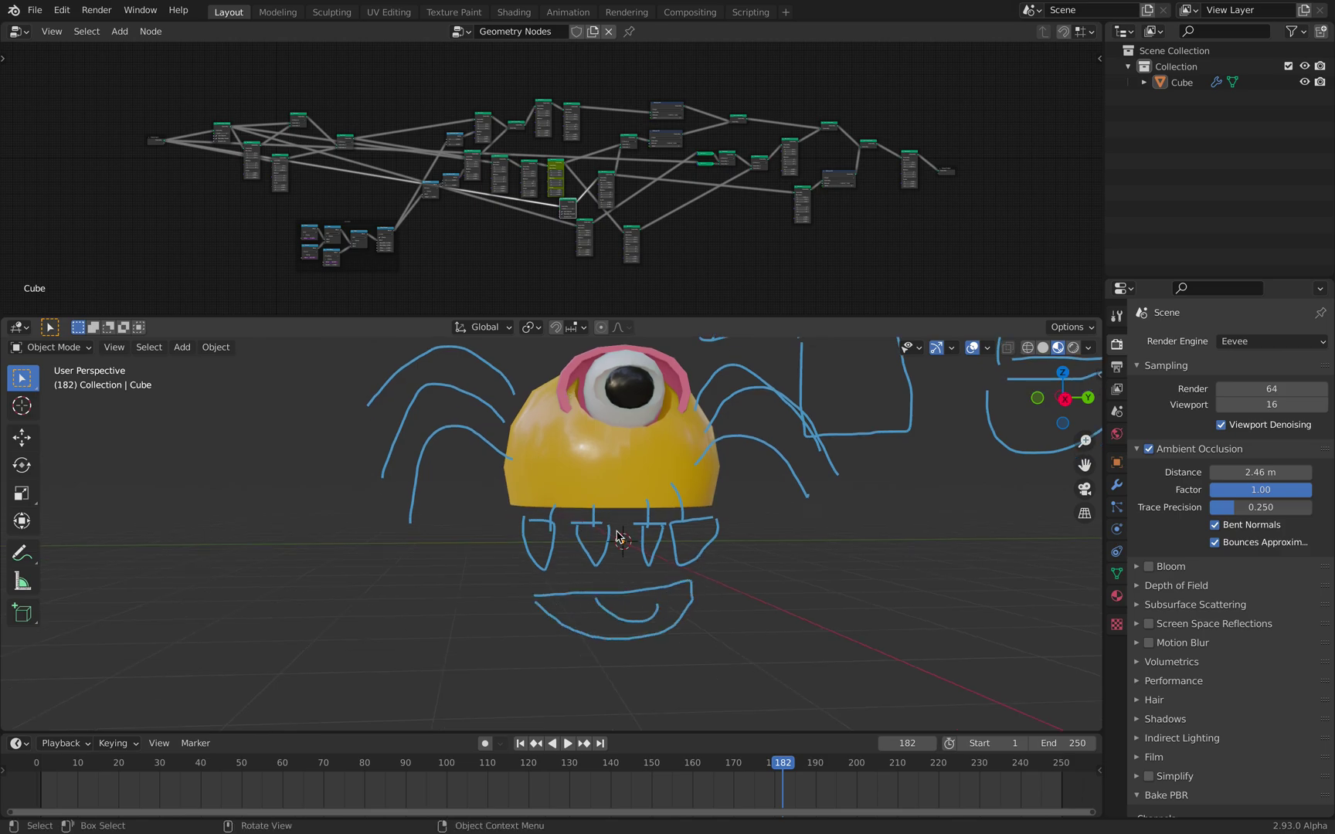
scroll(618, 536, "down", 3)
mouse_move(618, 535)
middle_mouse_down("shift")
mouse_move(516, 599)
mouse_move(574, 574)
middle_mouse_up("shift")
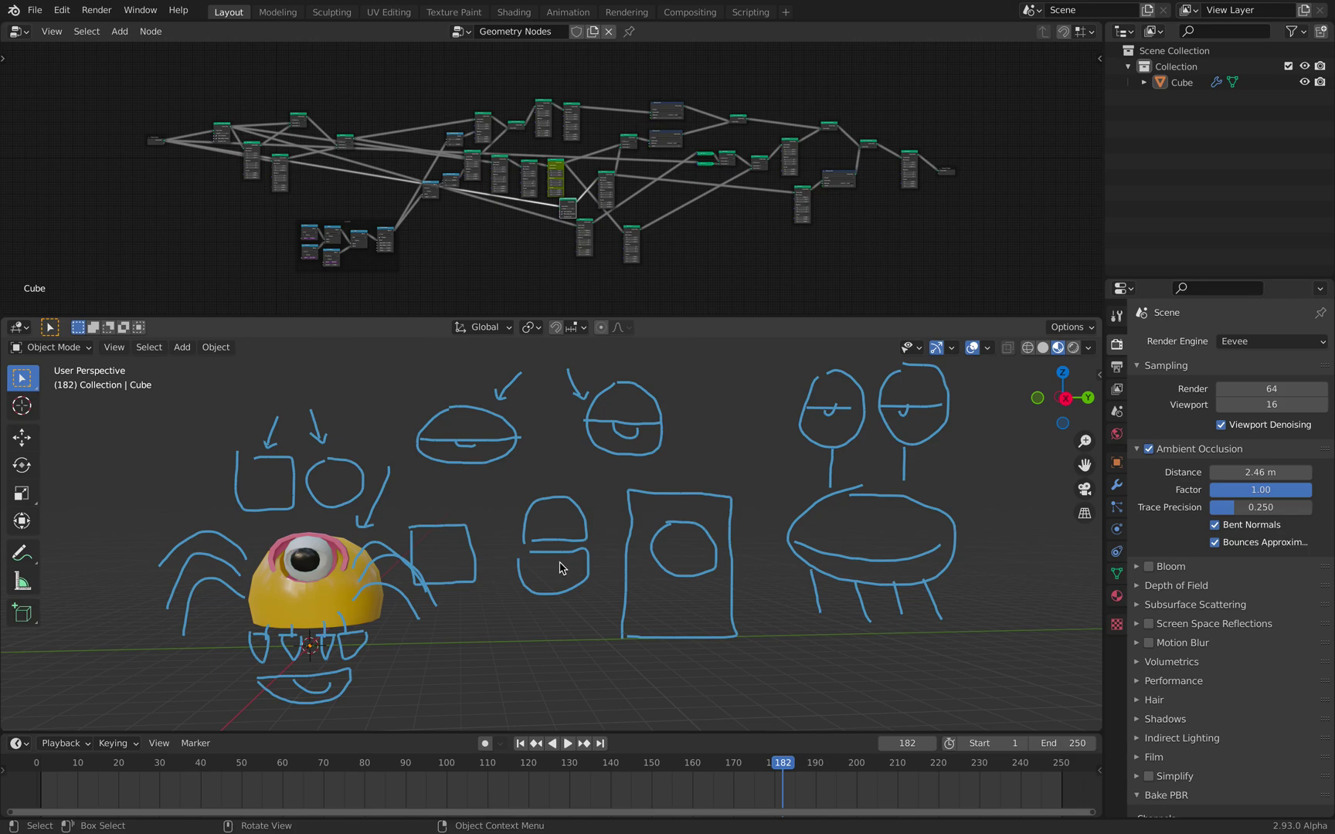
middle_click_drag(567, 570, 555, 566)
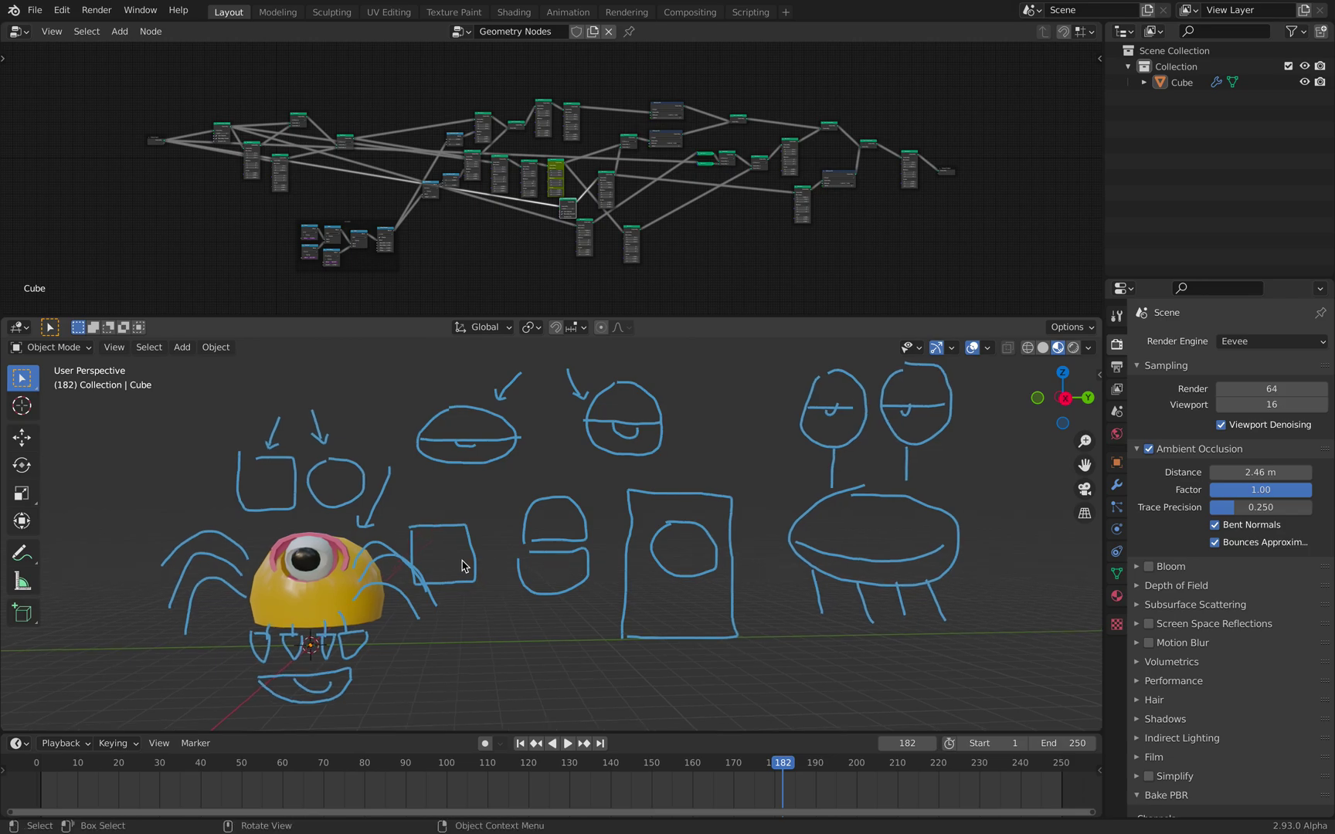
mouse_move(462, 566)
middle_mouse_down()
mouse_move(293, 574)
mouse_move(362, 578)
mouse_move(345, 573)
middle_mouse_up()
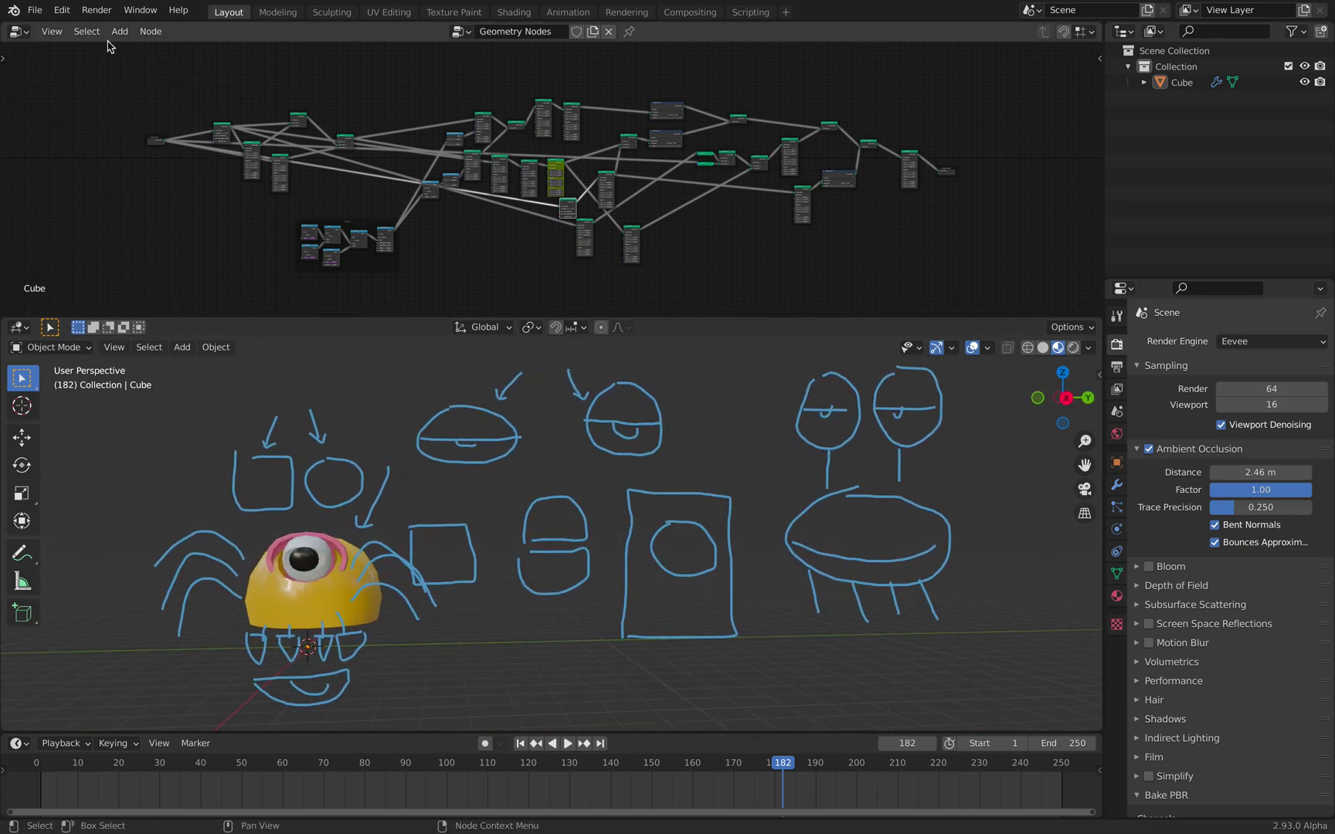
Step: Try to export the scene to the Desktop as a glTF Binary file named eyes_cube_007.glb
left_click(35, 11)
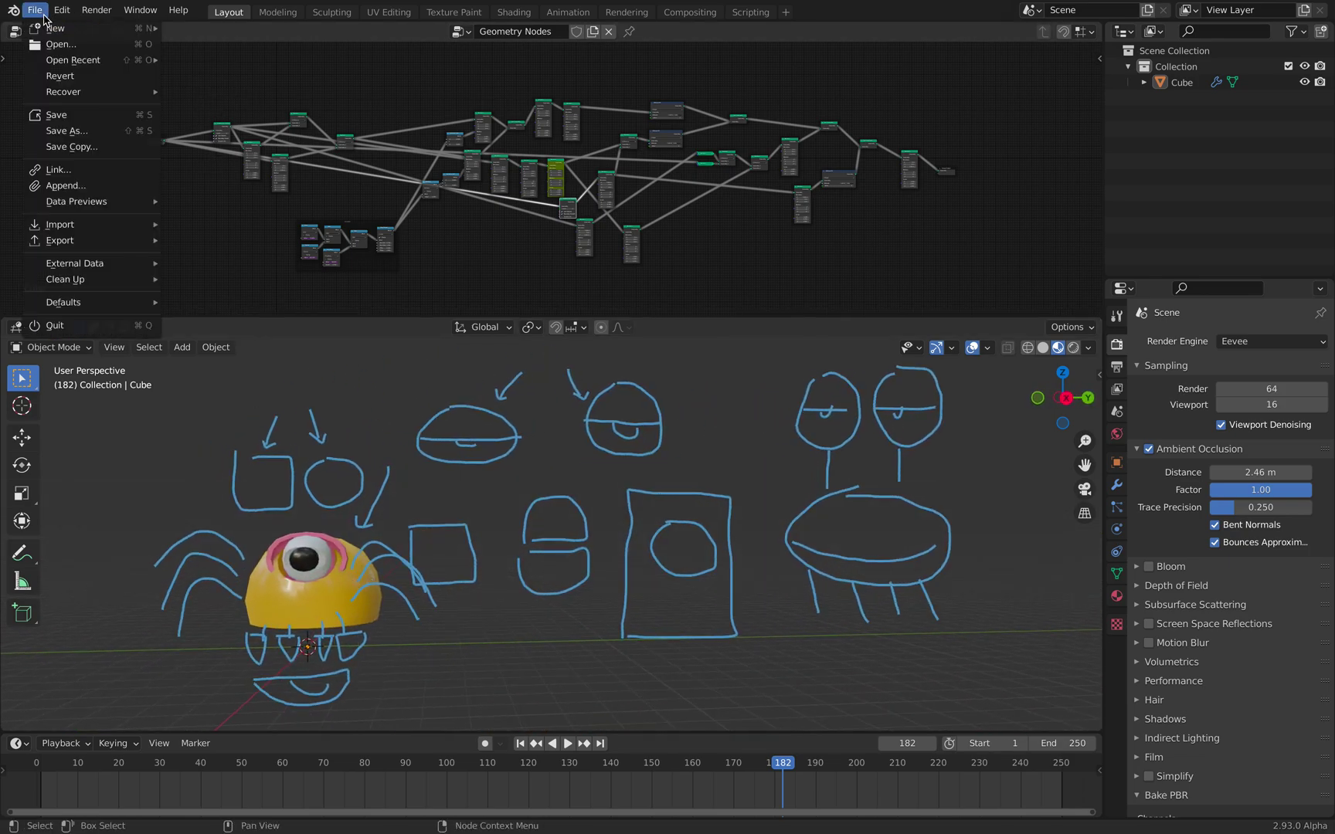
scroll(567, 444, "up", 4)
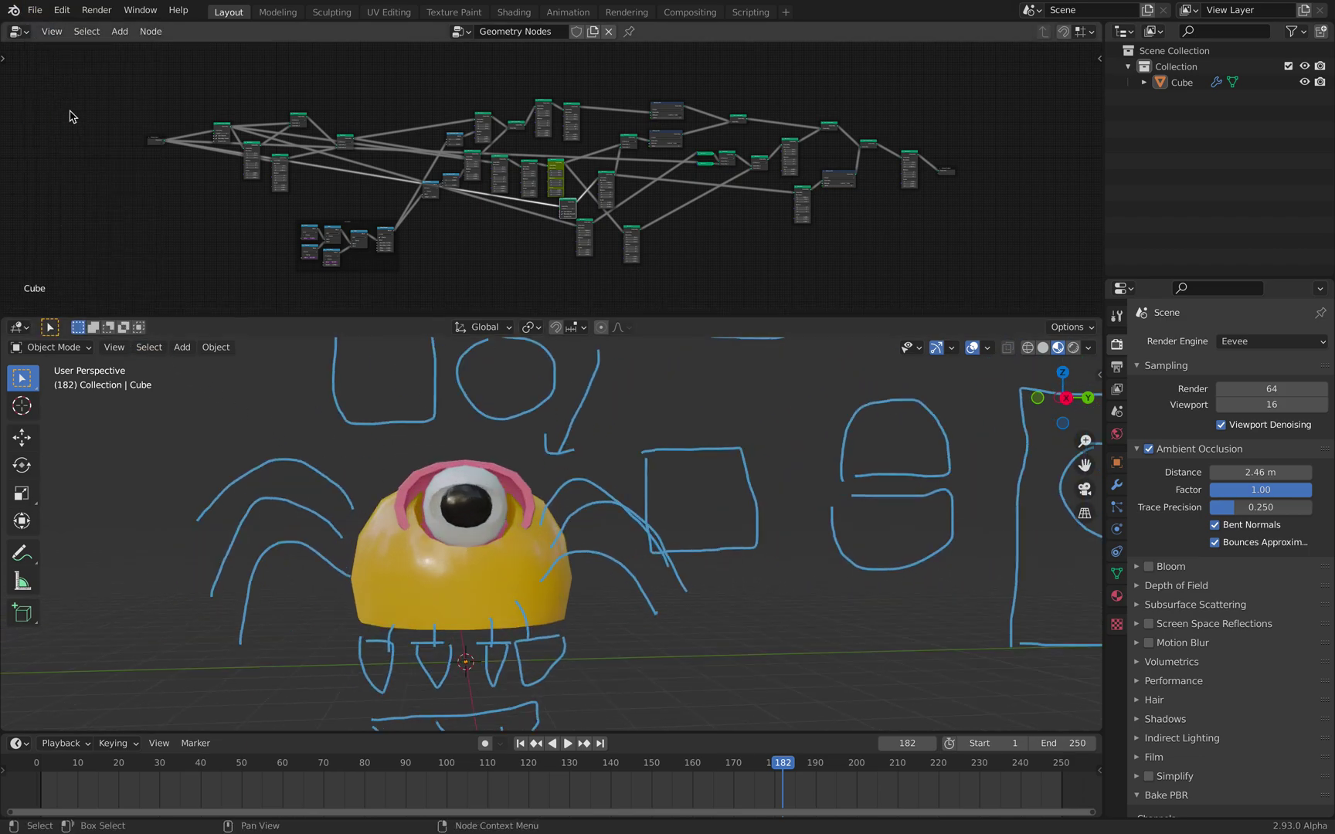
left_click(34, 11)
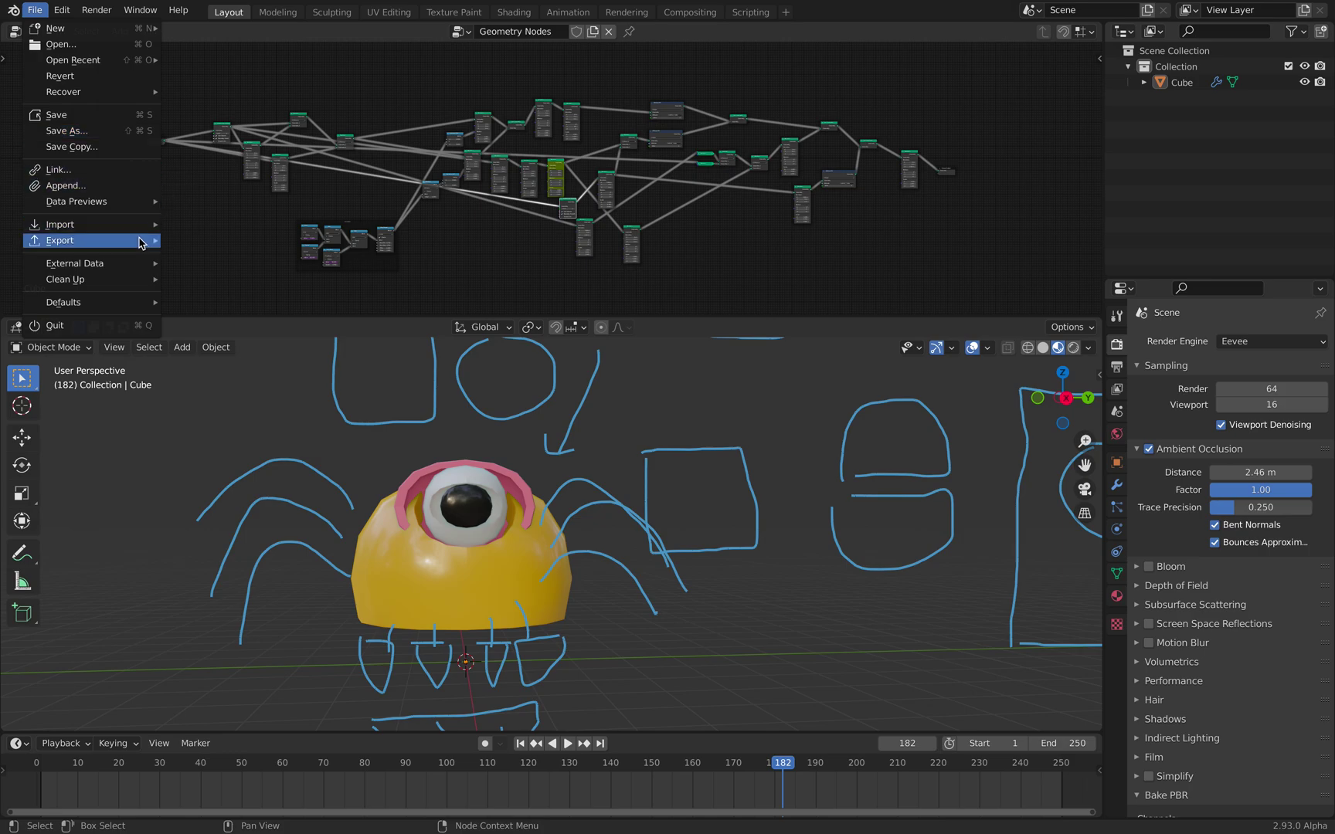
mouse_move(141, 242)
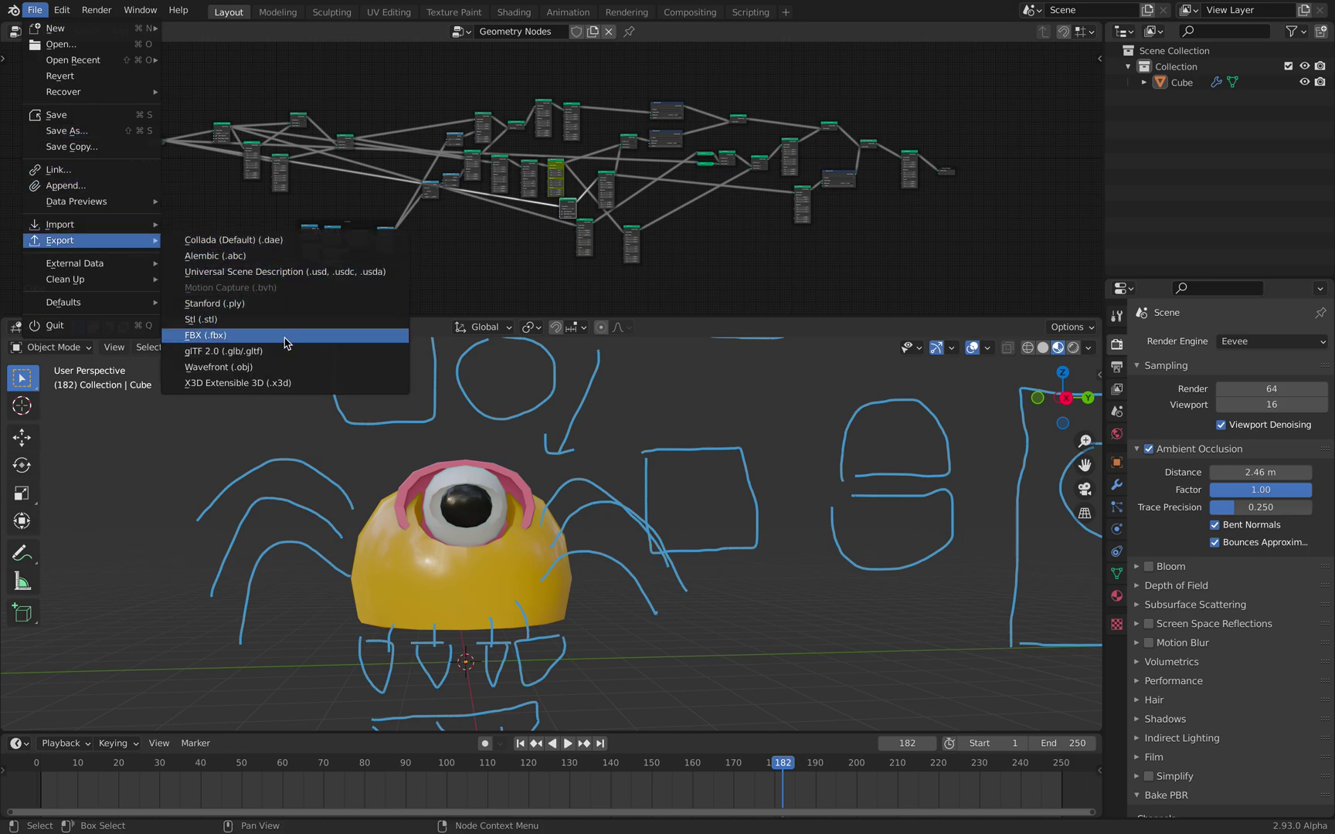
left_click(350, 351)
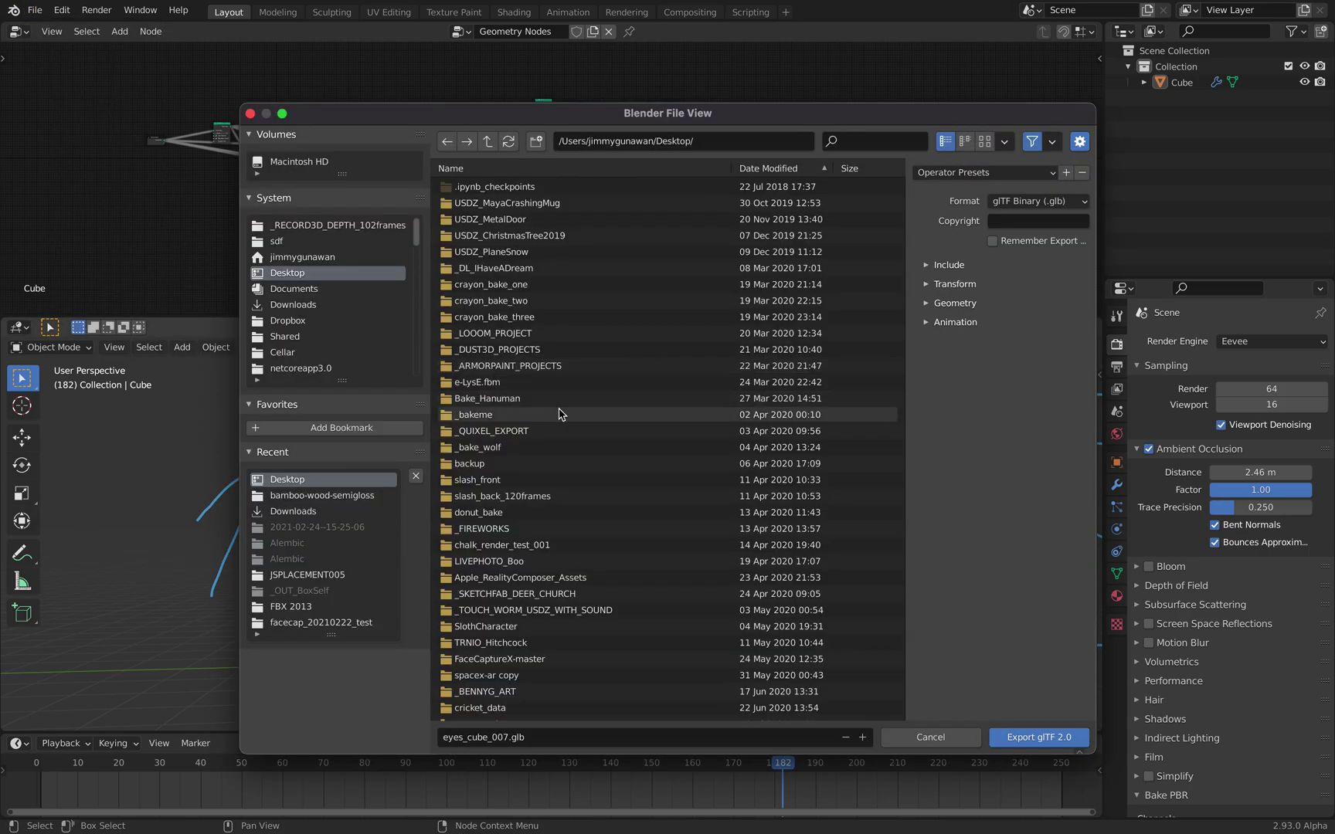
left_click(1069, 741)
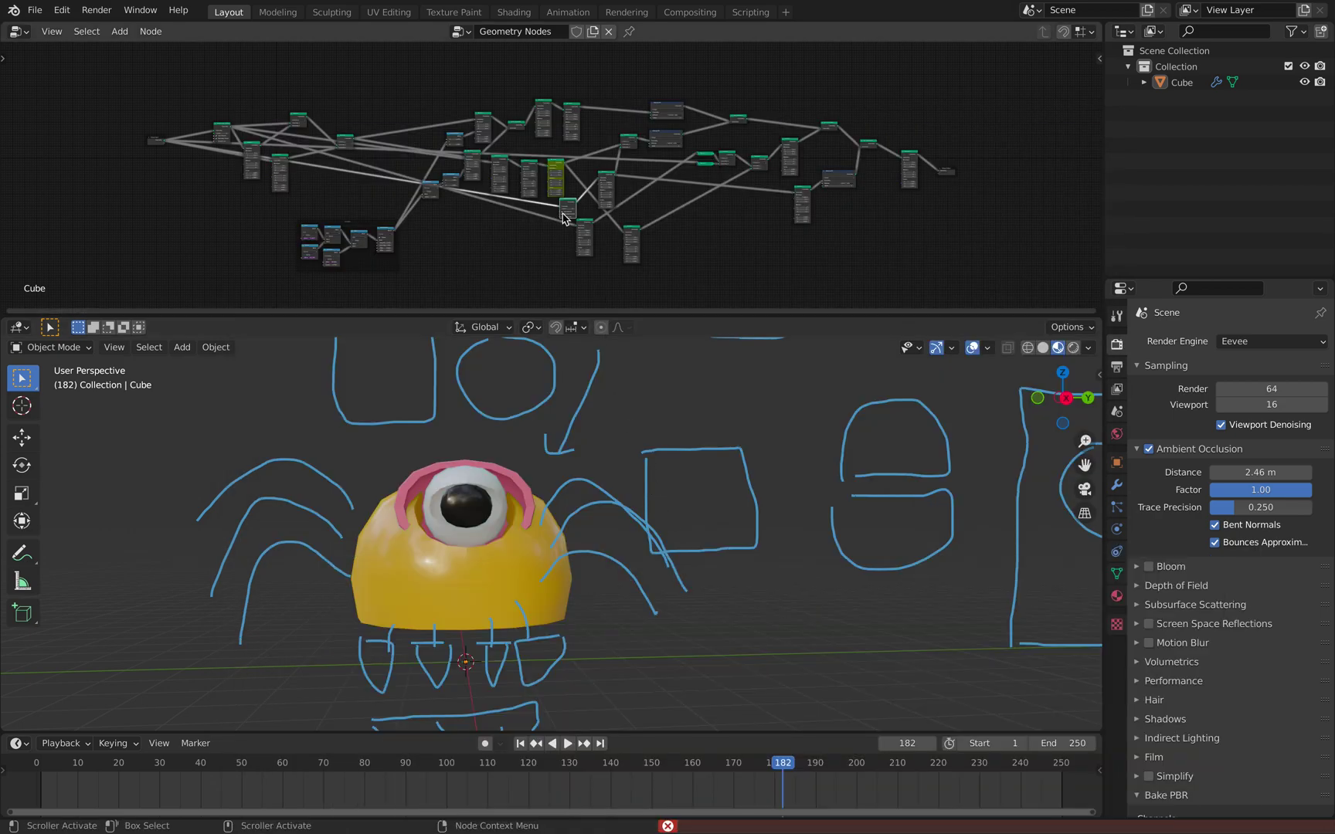
Step: Add a cube mesh and move it to an empty spot beside the yellow character
scroll(503, 171, "up", 5)
scroll(503, 172, "down", 6)
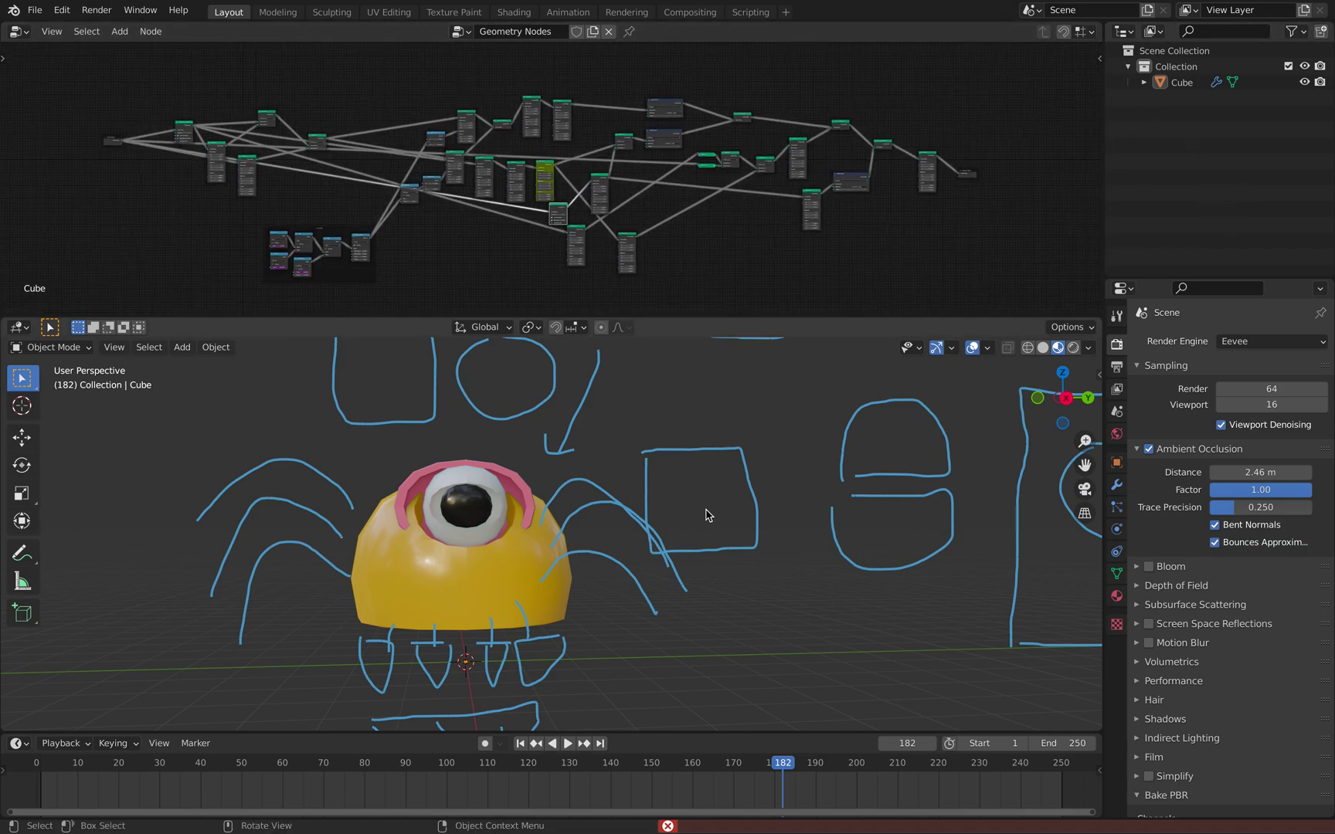
scroll(688, 477, "down", 2)
key("shift+a")
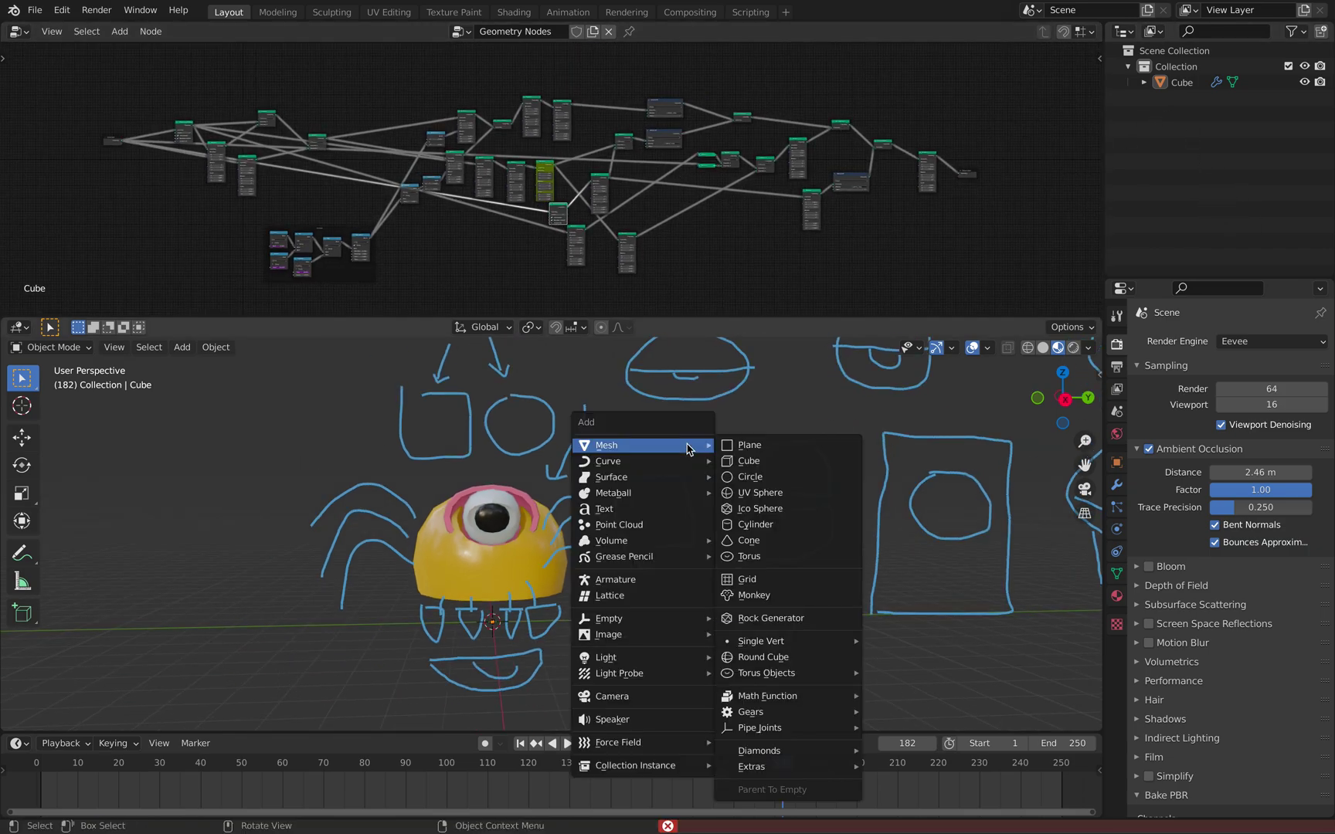
left_click(745, 462)
key("g")
left_click(388, 450)
middle_click_drag(388, 450, 607, 434, "shift")
middle_click_drag(607, 434, 646, 480)
Step: Raise the new cube's top face along Z and scale it down to form a tall tapered block
key("Tab")
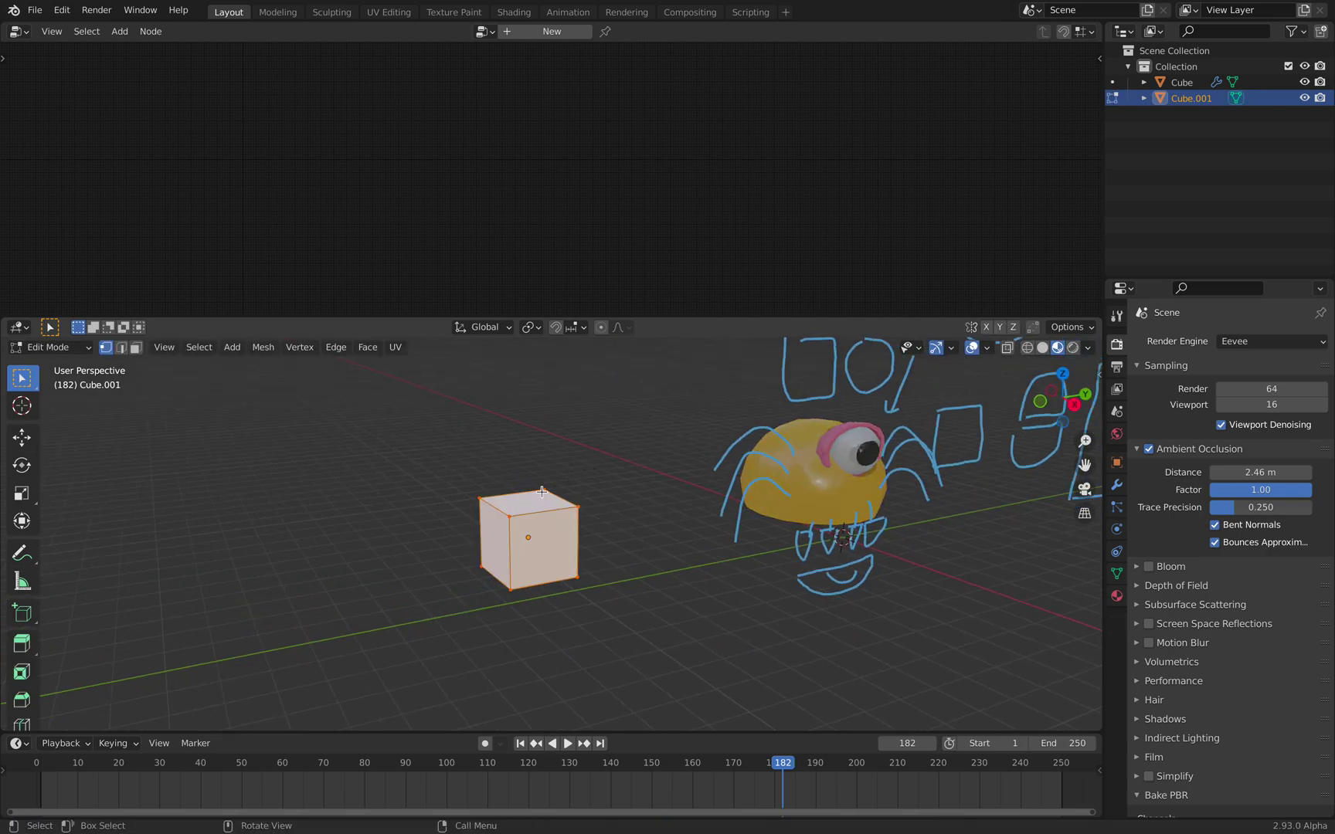
key("alt+a")
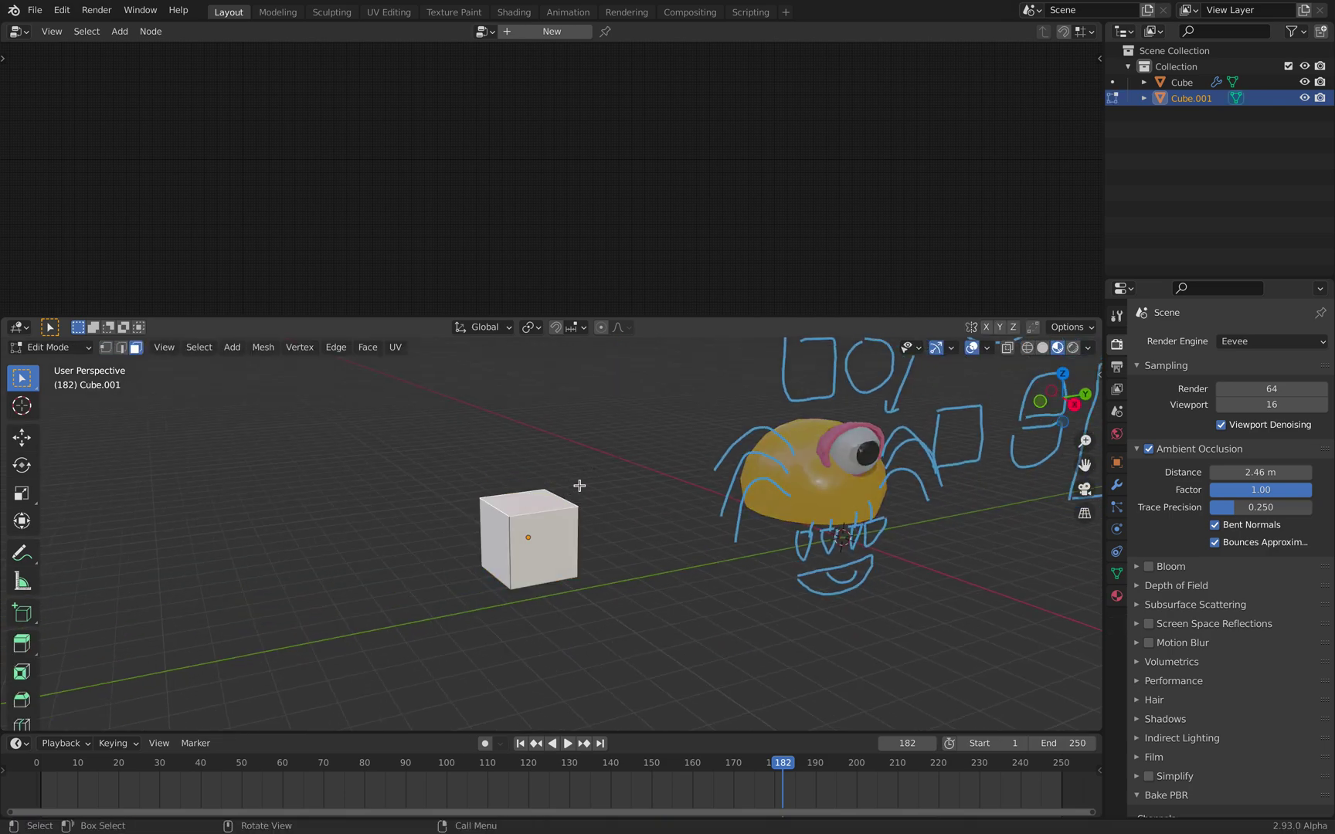
key("g")
key("z")
left_click(587, 441)
key("s")
left_click(586, 479)
key("Tab")
middle_click_drag(587, 433, 566, 412)
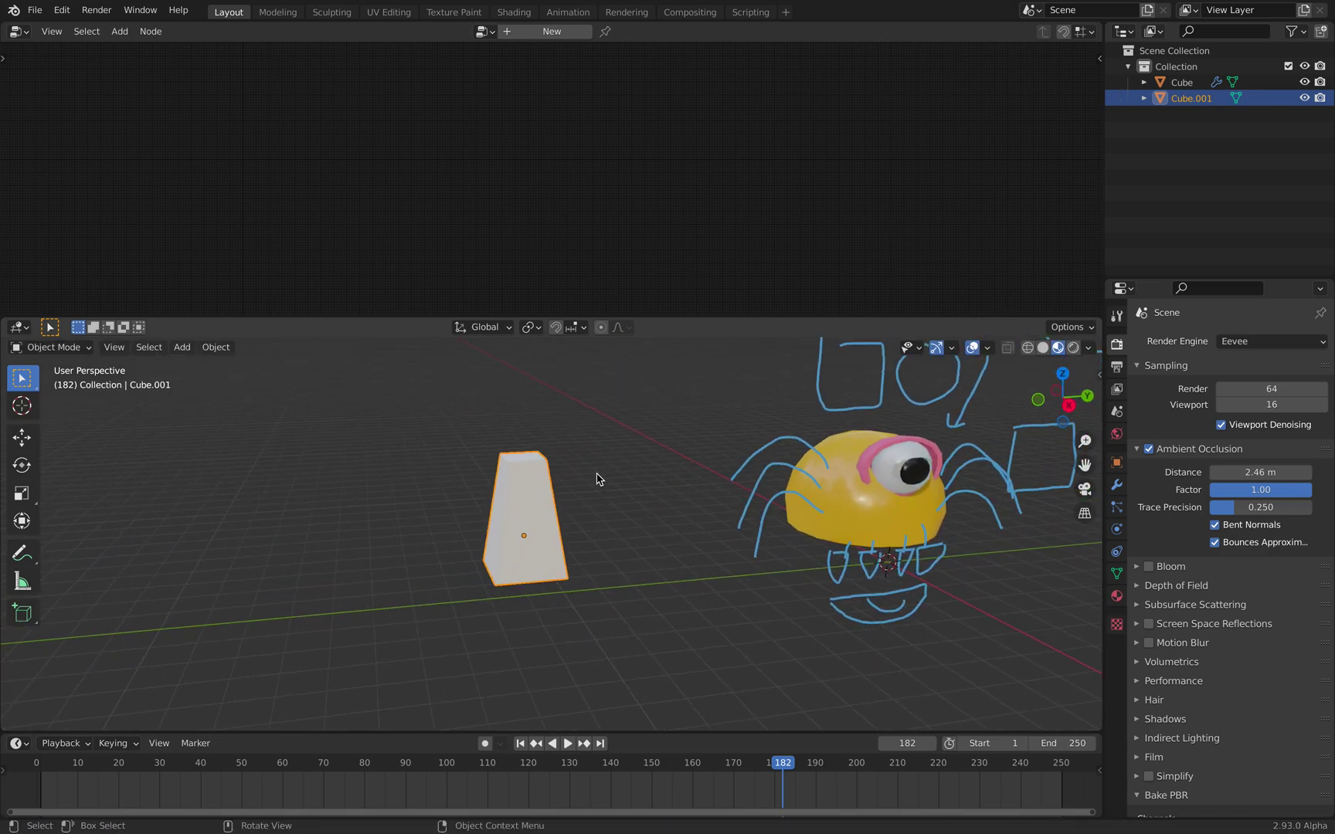
Step: Add a Geometry Nodes modifier to the tapered block and assign it the character's existing Geometry Nodes group
middle_click_drag(597, 479, 618, 467)
left_click(1116, 484)
left_click(1168, 341)
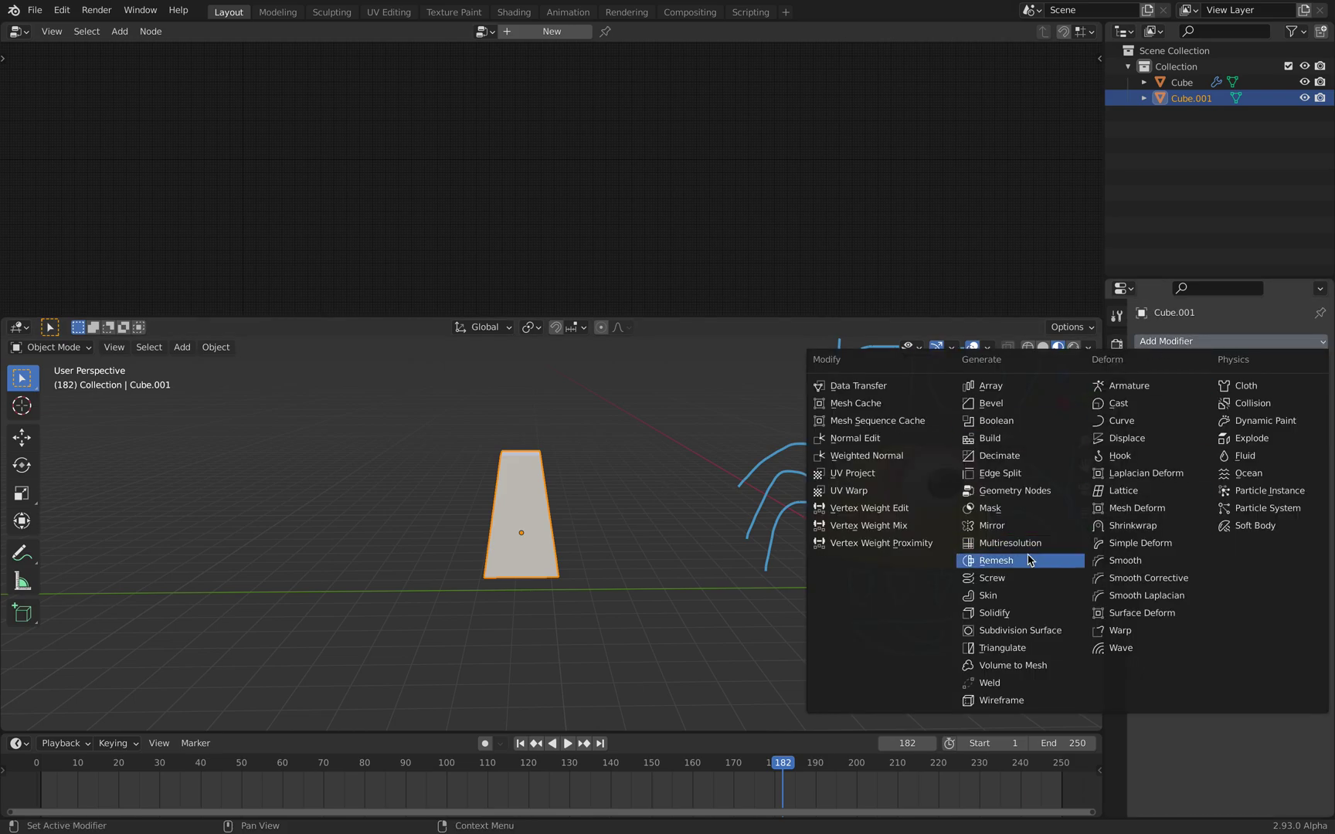
left_click(1051, 490)
left_click(1149, 428)
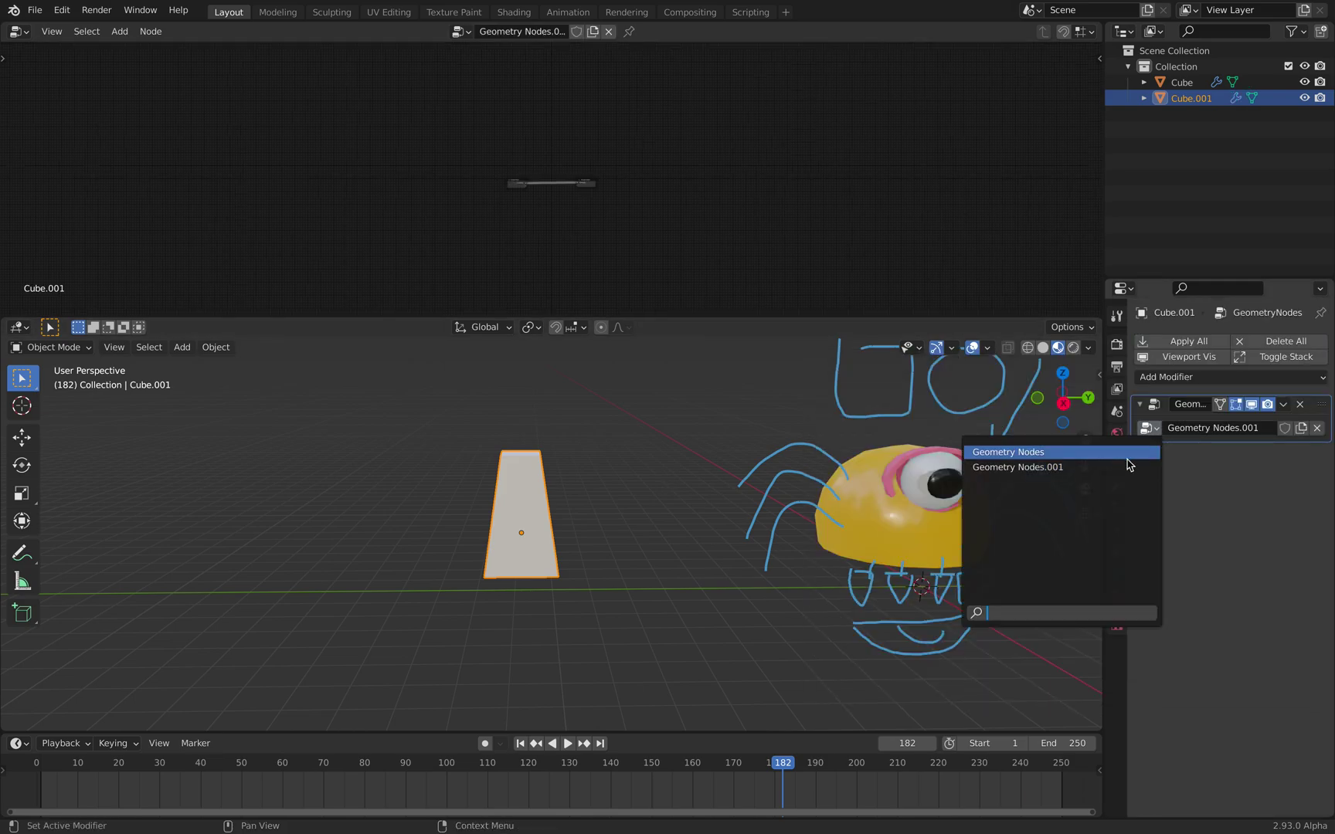
left_click(1128, 462)
middle_click_drag(610, 472, 631, 499)
Step: Switch to the Finder desktop and close the donut_bake window and the Blender problem report
key("ctrl+Left")
key("ctrl+Left")
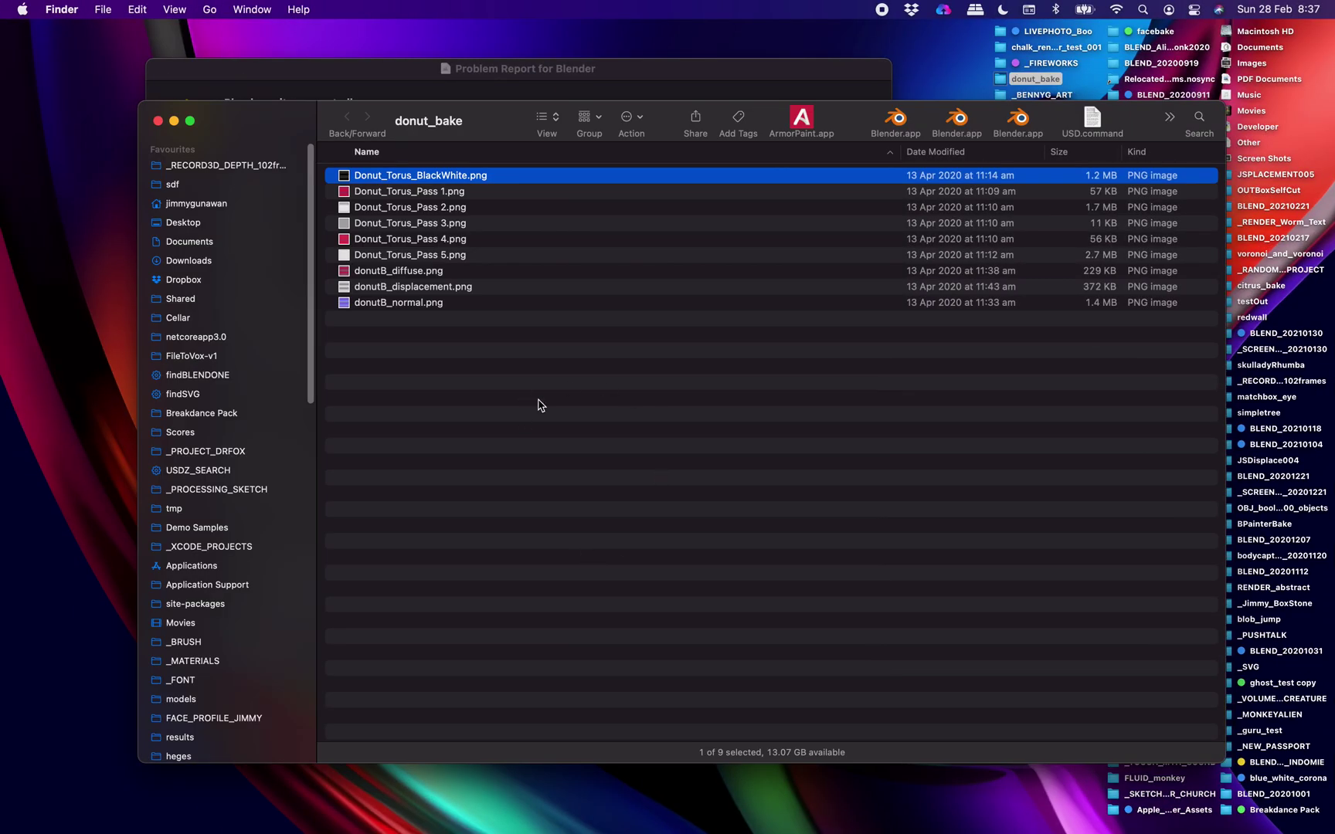
left_click(158, 121)
left_click_drag(365, 74, 327, 78)
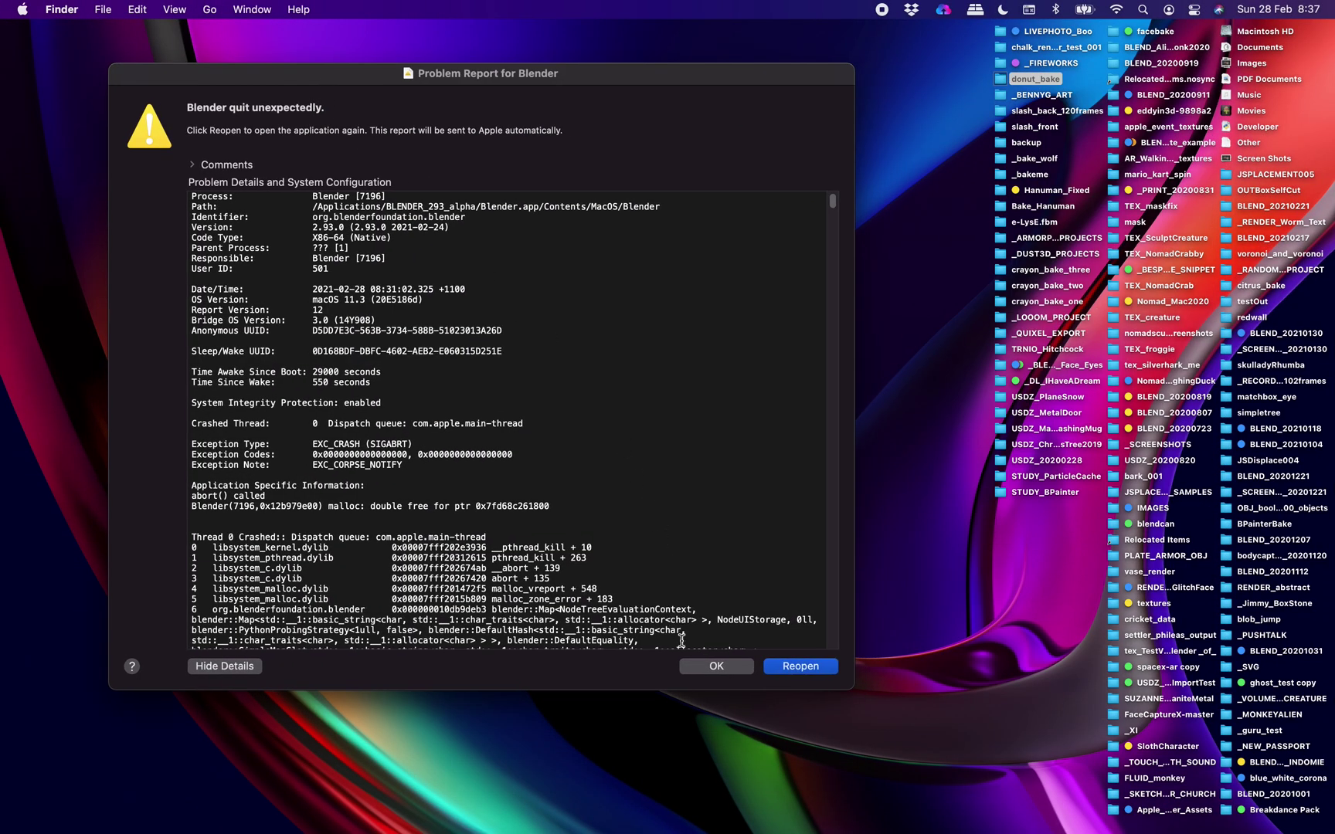
left_click(695, 671)
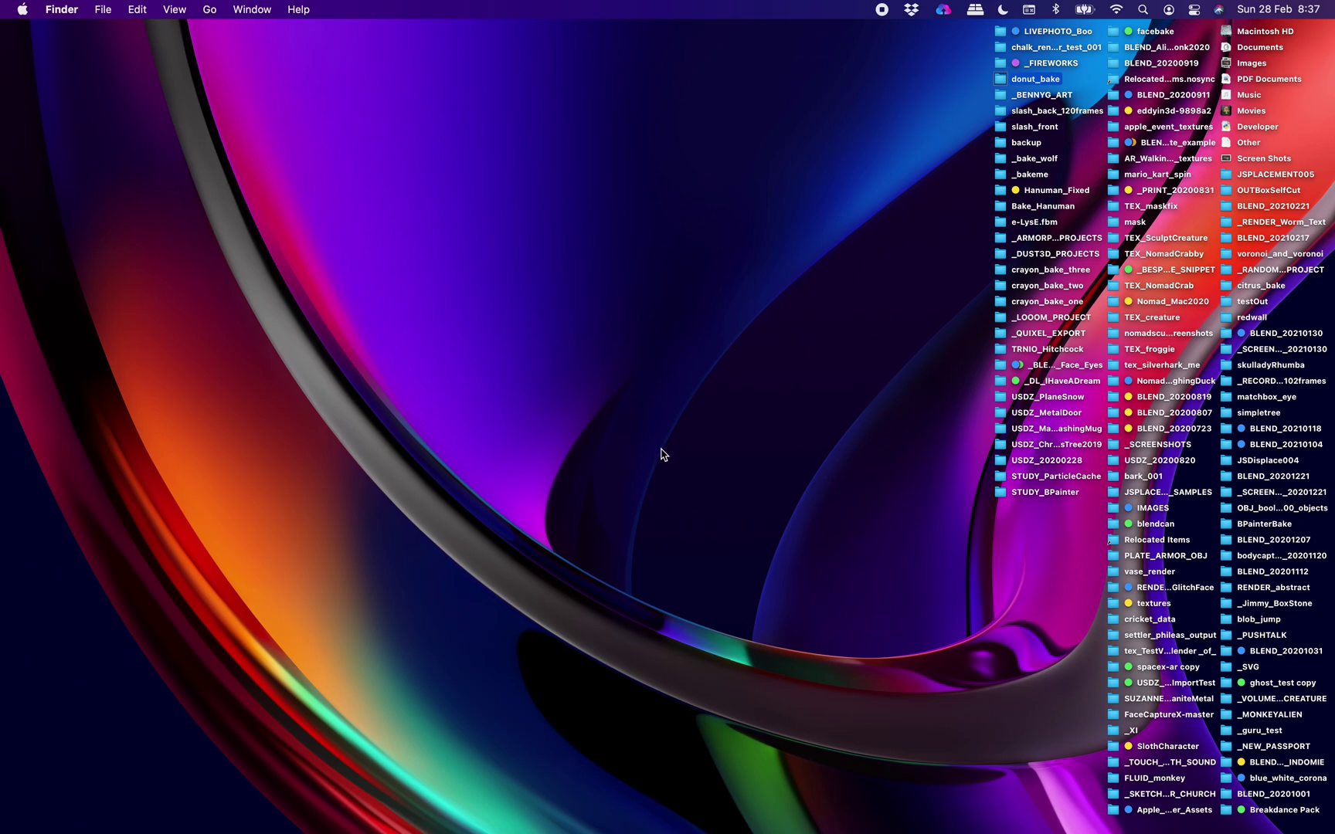